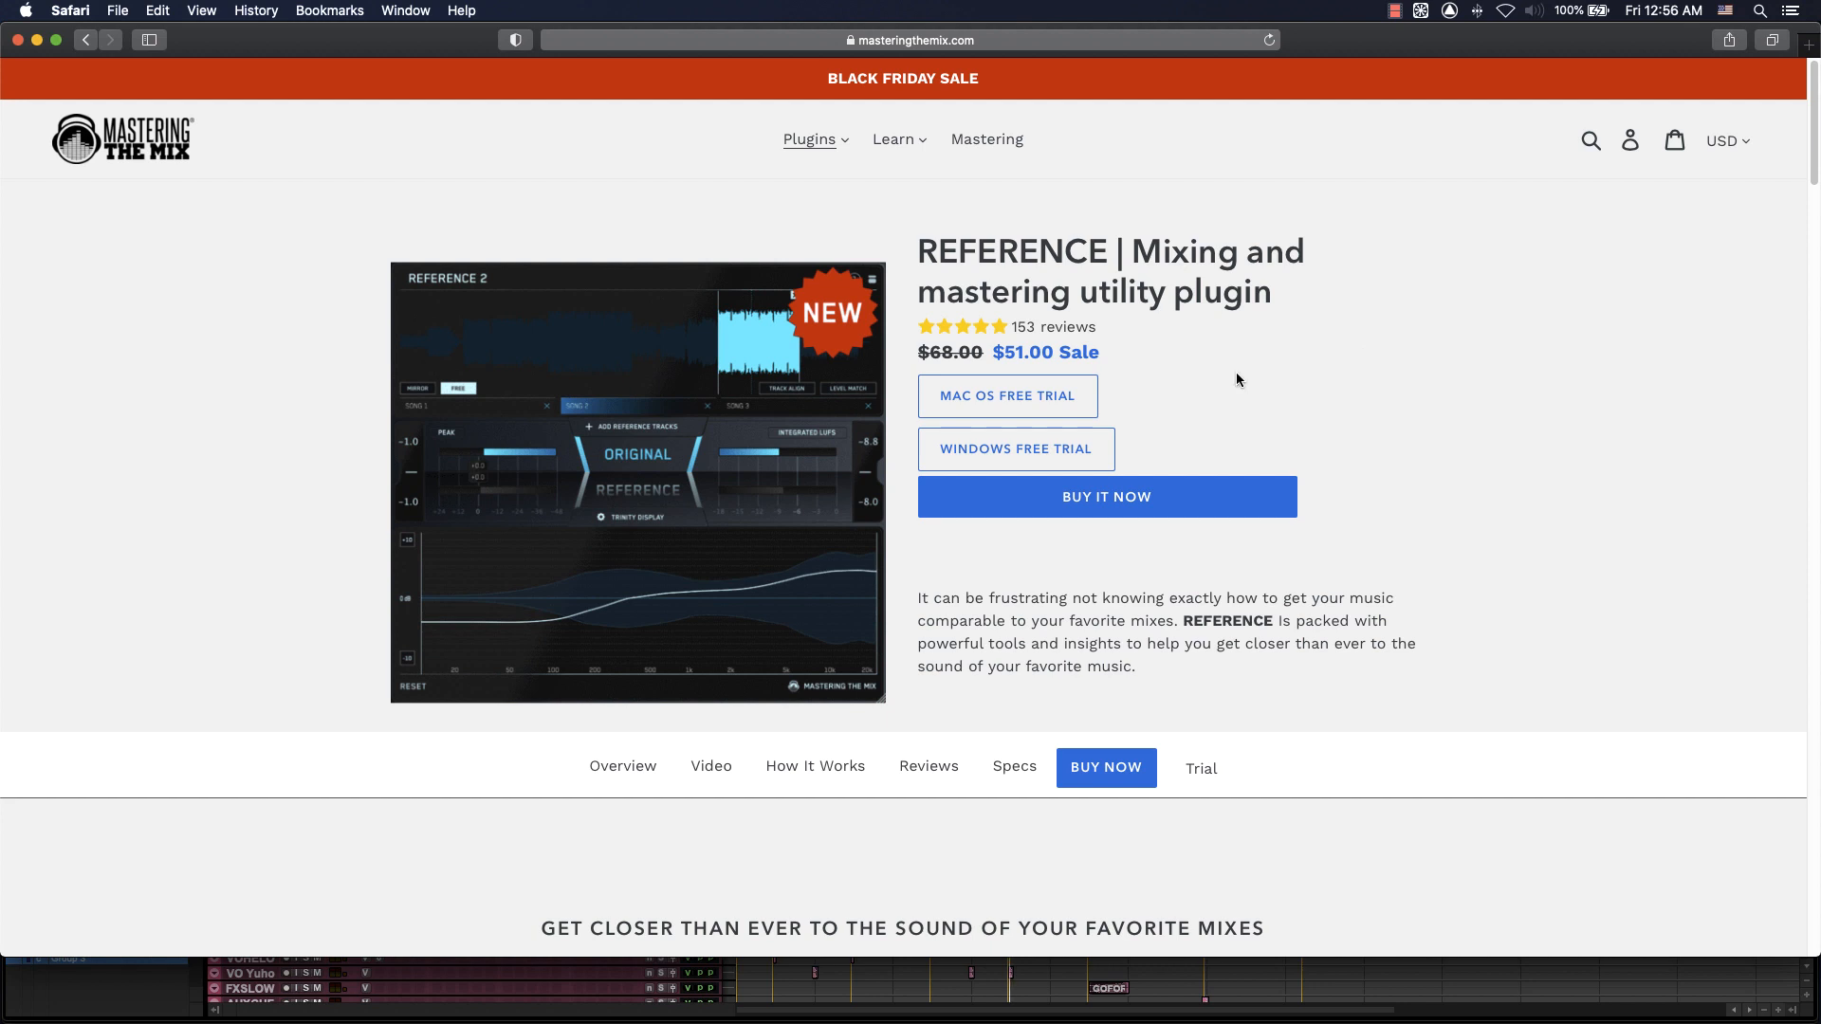
- Examine the key benefits and pro reviews on the REFERENCE plugin's product page
{"action": "scroll", "coordinate": [1237, 372], "scroll_direction": "down", "scroll_amount": 15}
{"action": "scroll", "coordinate": [1238, 381], "scroll_direction": "up", "scroll_amount": 5}
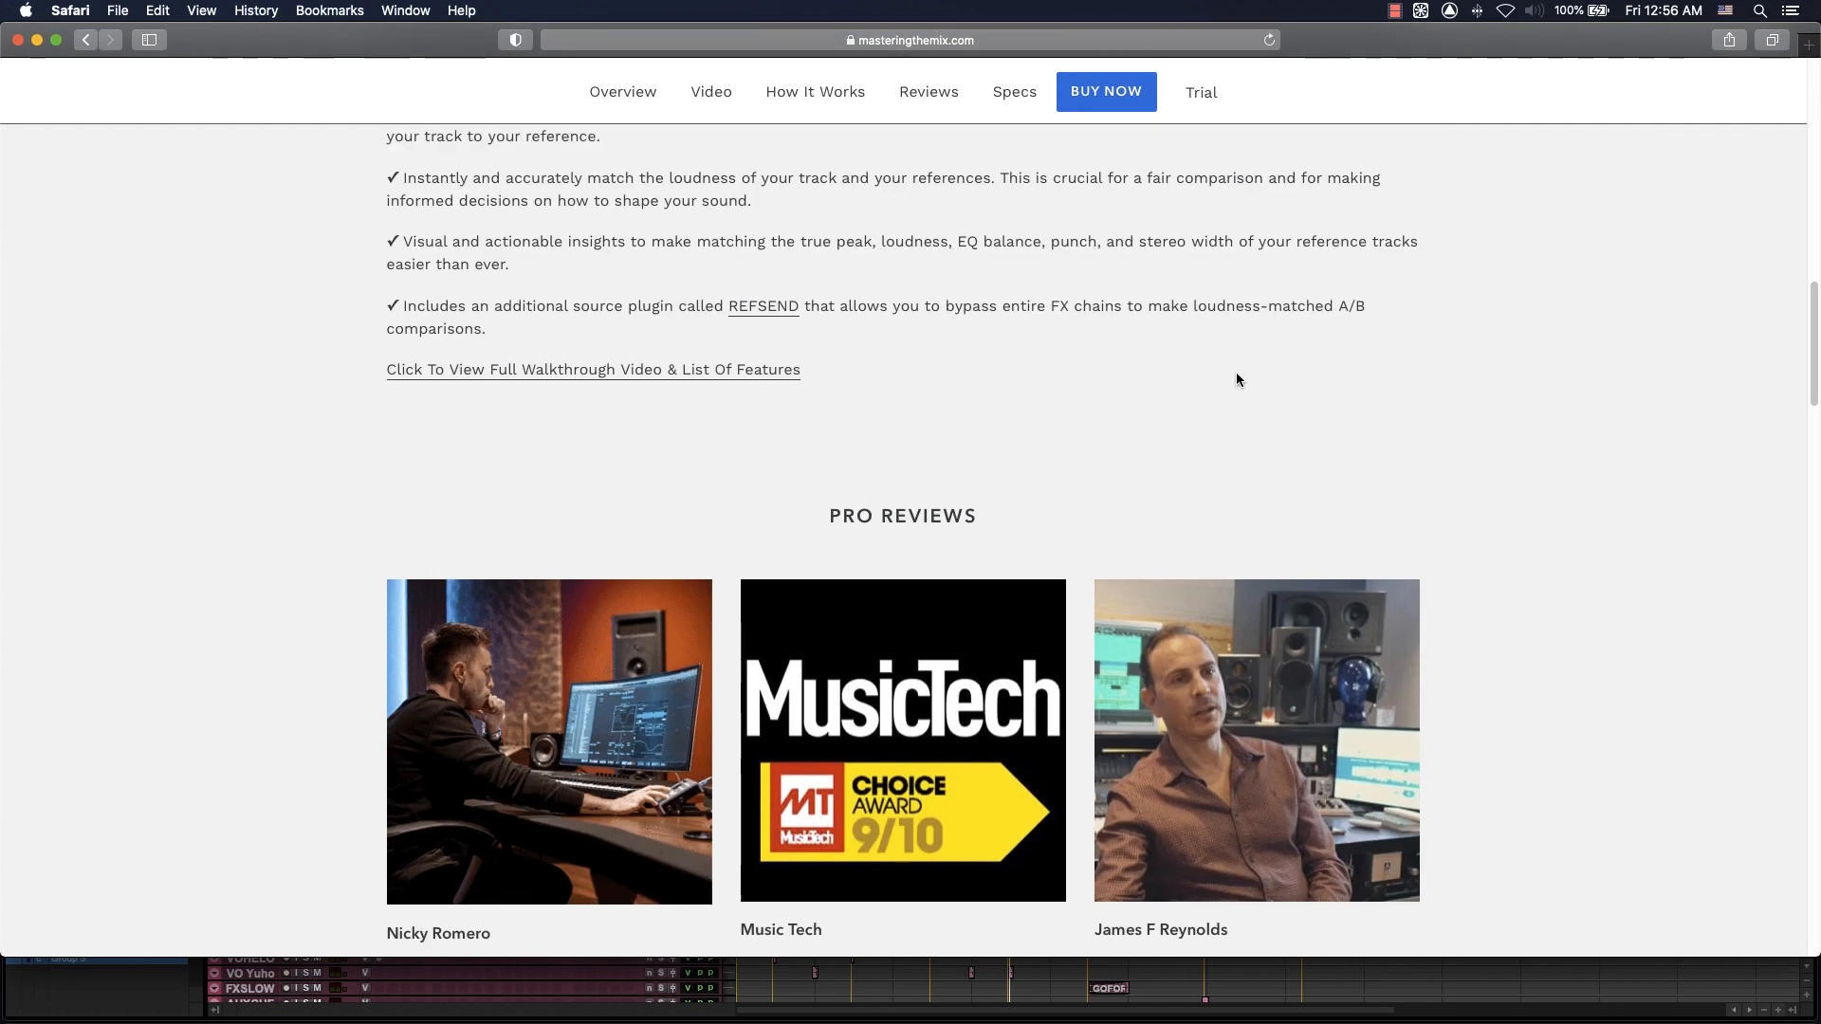
{"action": "scroll", "coordinate": [1237, 375], "scroll_direction": "up", "scroll_amount": 1}
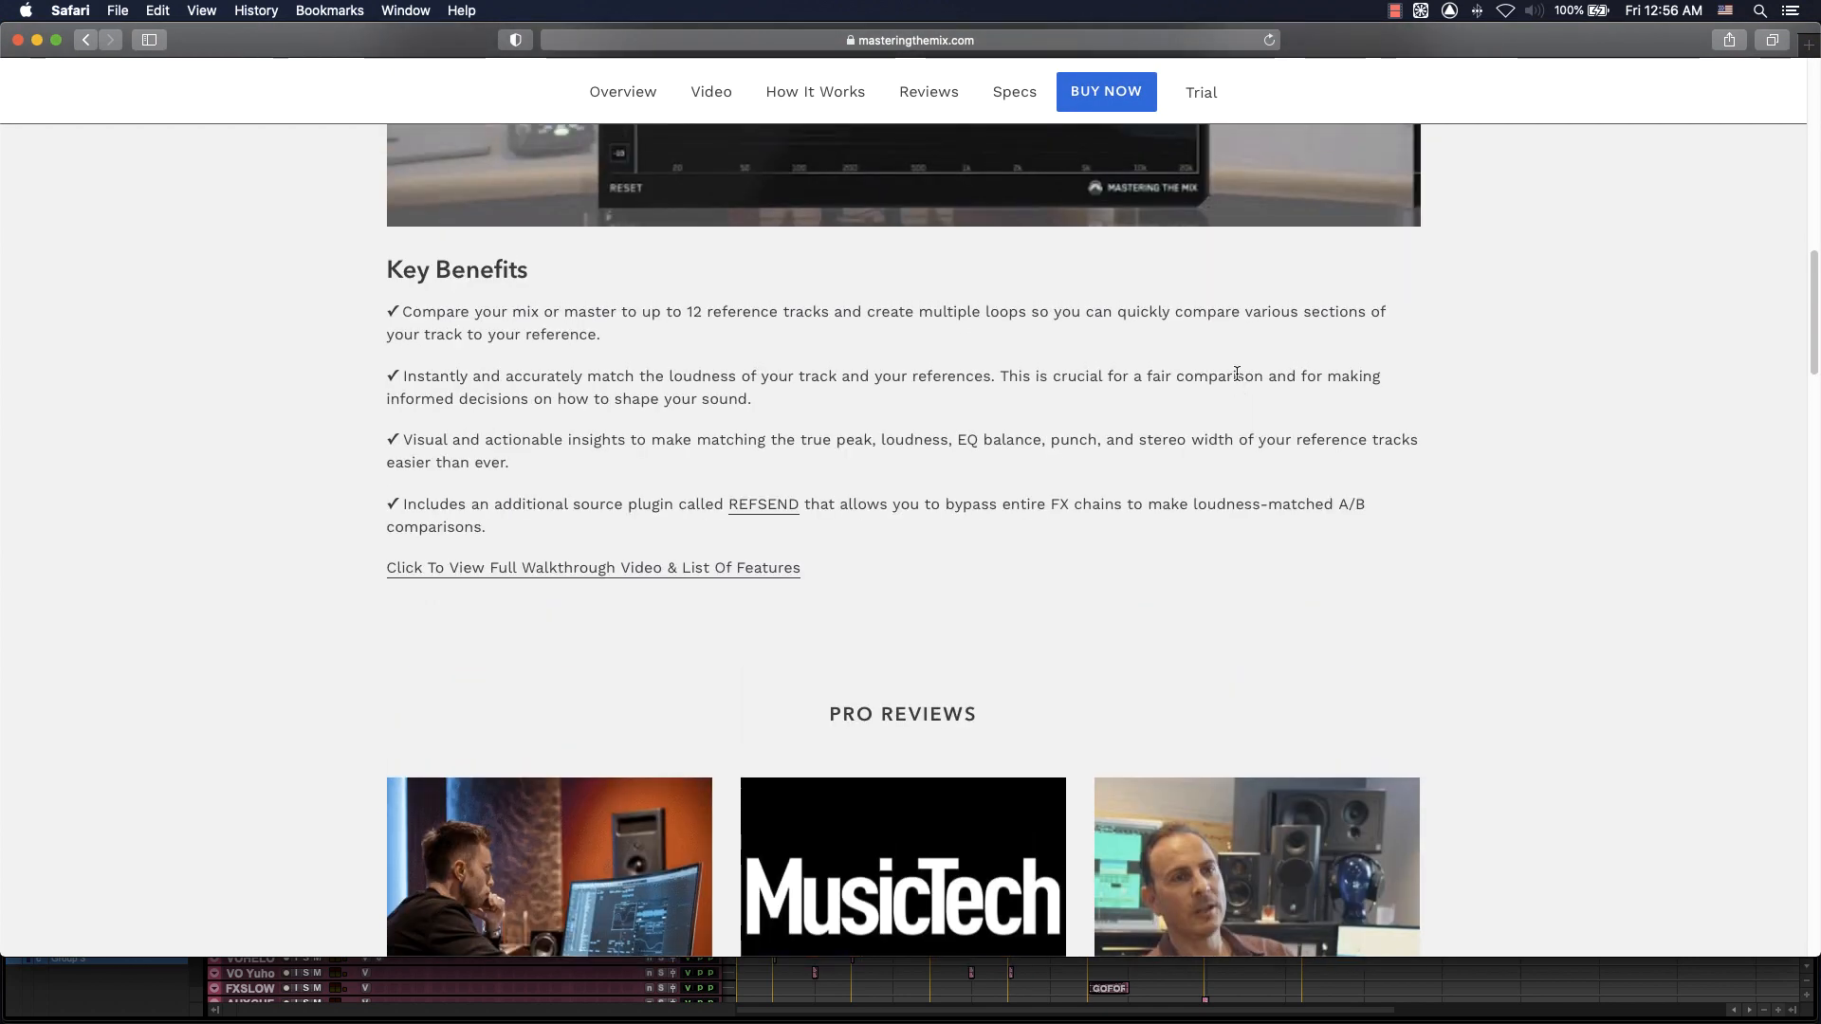
{"action": "scroll", "coordinate": [1236, 373], "scroll_direction": "up", "scroll_amount": 2}
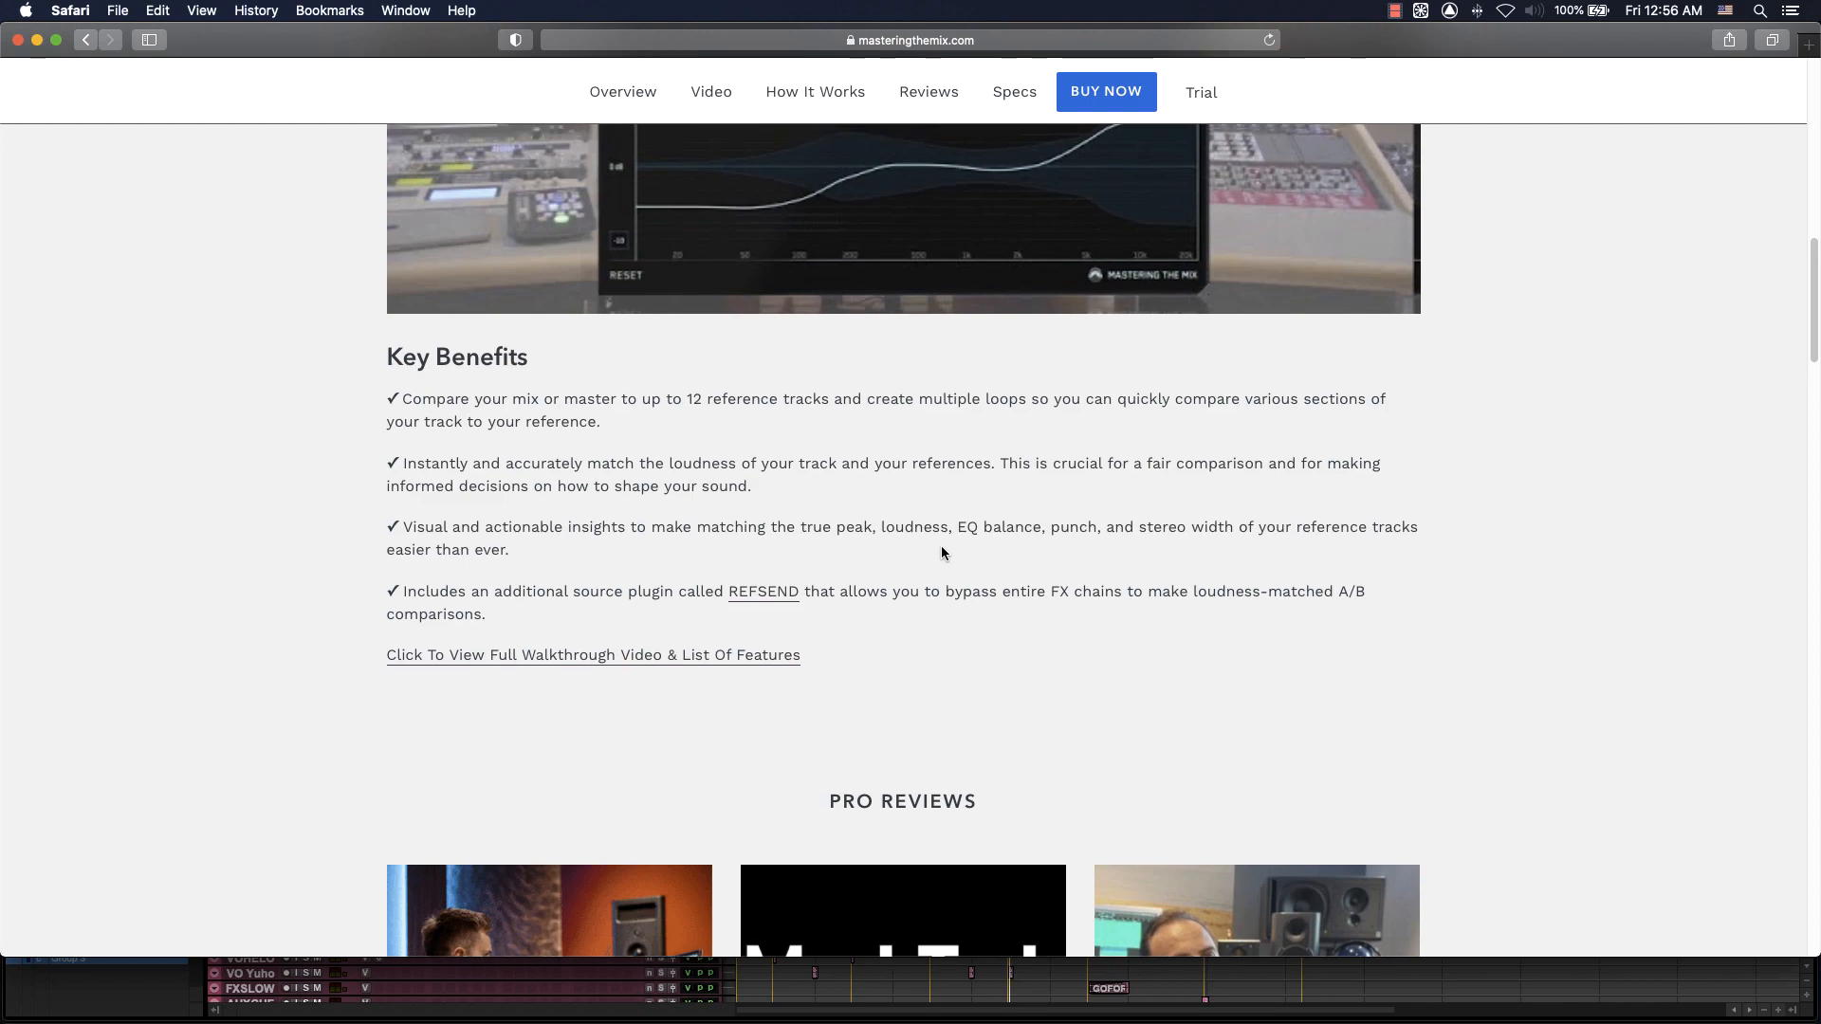
{"action": "scroll", "coordinate": [942, 548], "scroll_direction": "up", "scroll_amount": 5}
{"action": "scroll", "coordinate": [953, 541], "scroll_direction": "up", "scroll_amount": 7}
{"action": "scroll", "coordinate": [956, 537], "scroll_direction": "up", "scroll_amount": 3}
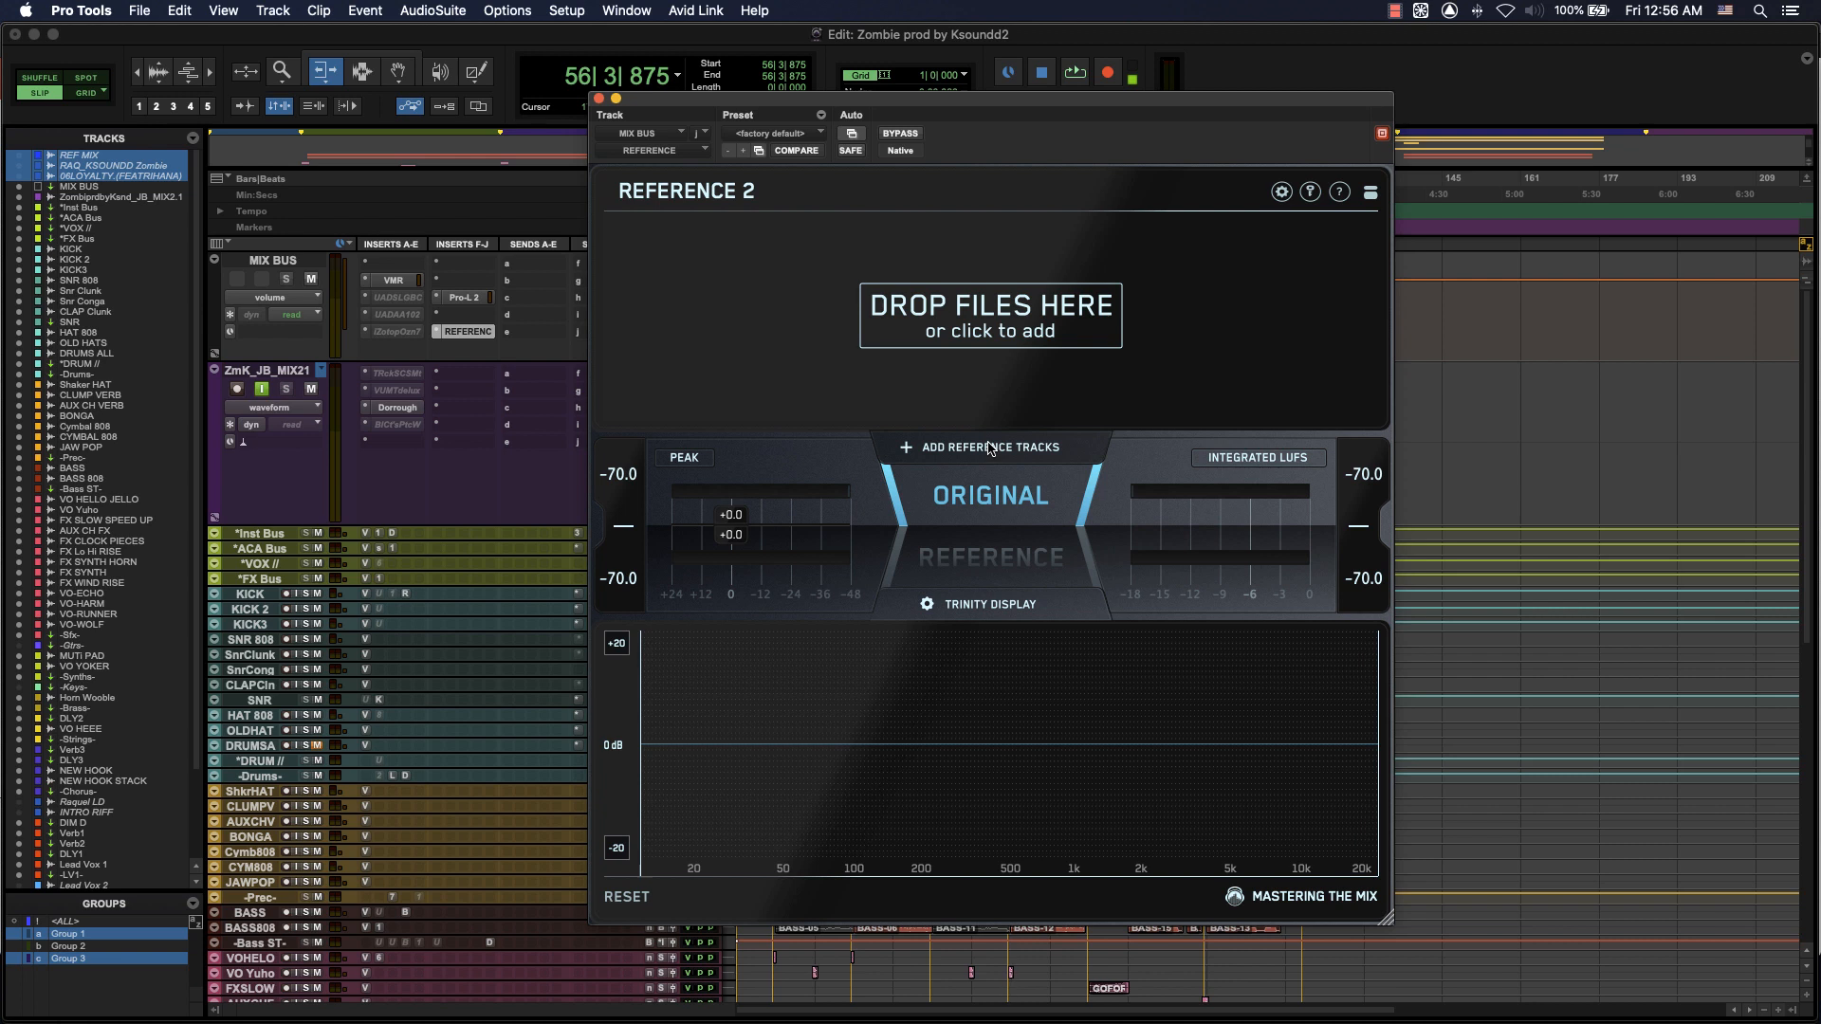
- Select the MIX BUS track and close and reopen its REFERENCE insert
{"action": "left_click", "coordinate": [283, 262]}
{"action": "left_click", "coordinate": [468, 332]}
{"action": "left_click", "coordinate": [469, 332]}
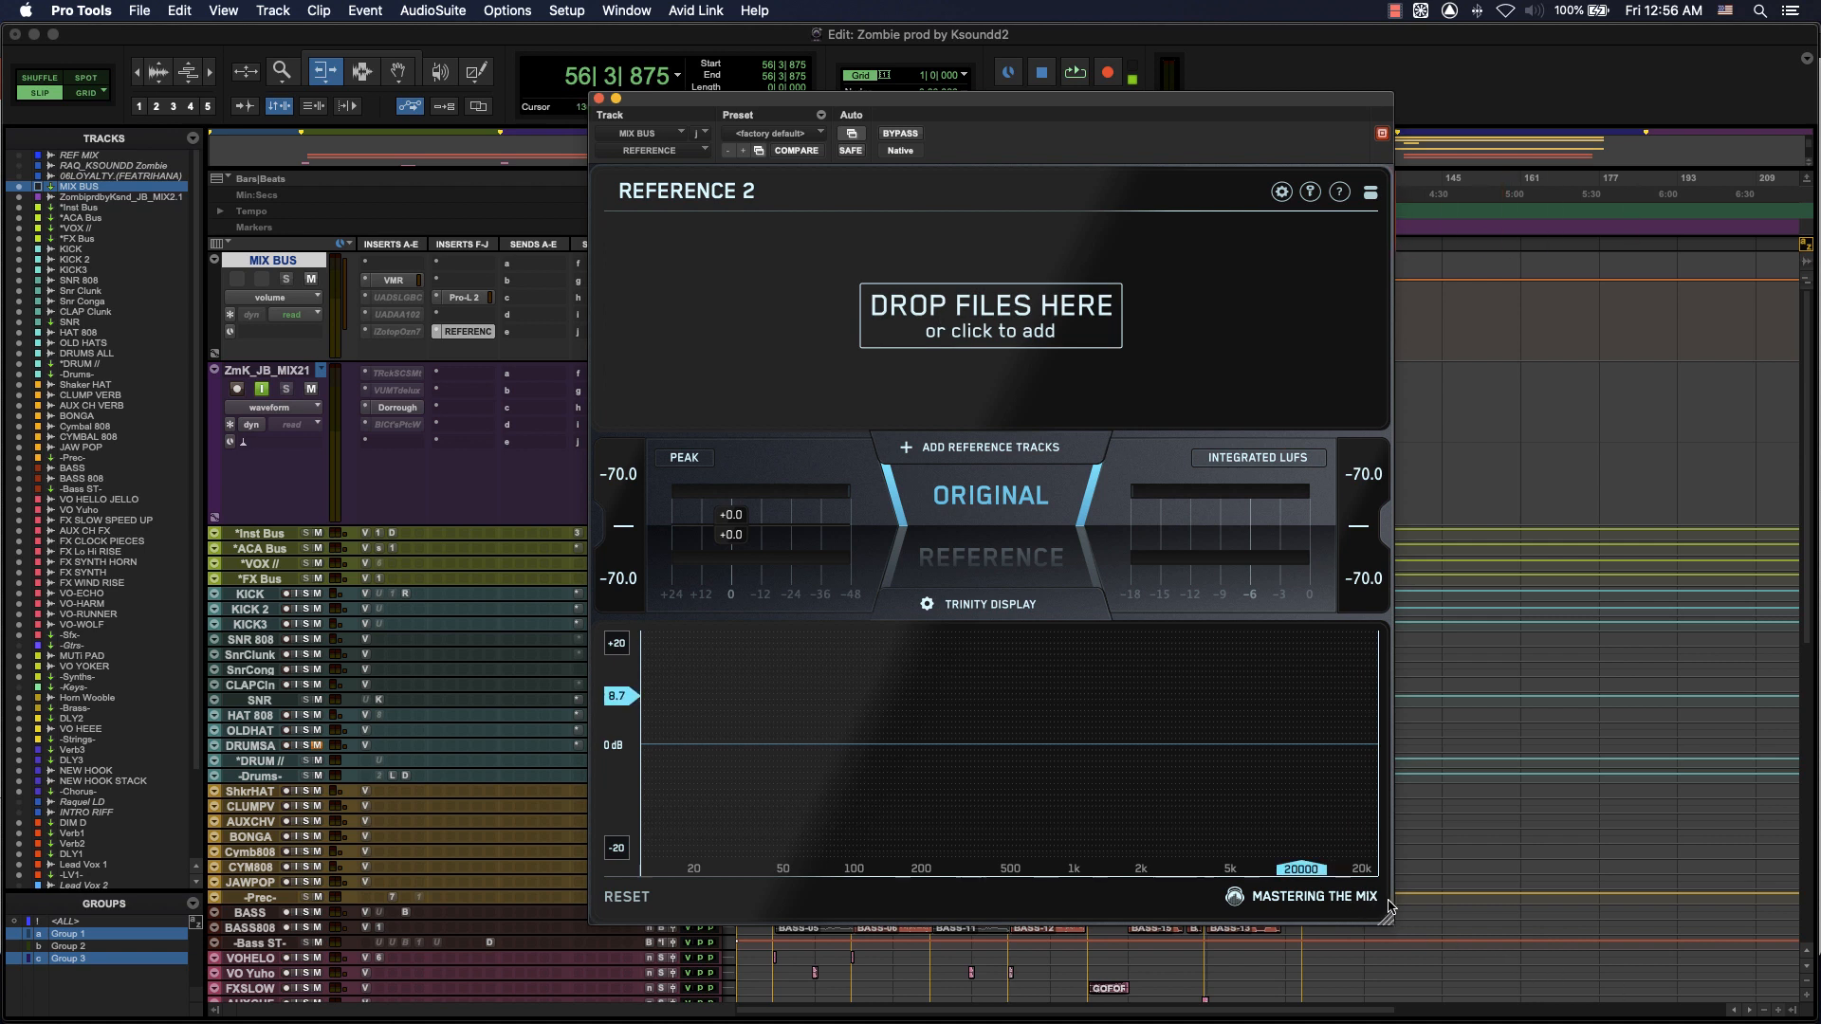
- Make the REFERENCE 2 plugin window slightly wider and reposition it over the edit window
{"action": "left_click_drag", "start_coordinate": [1393, 925], "coordinate": [1619, 939]}
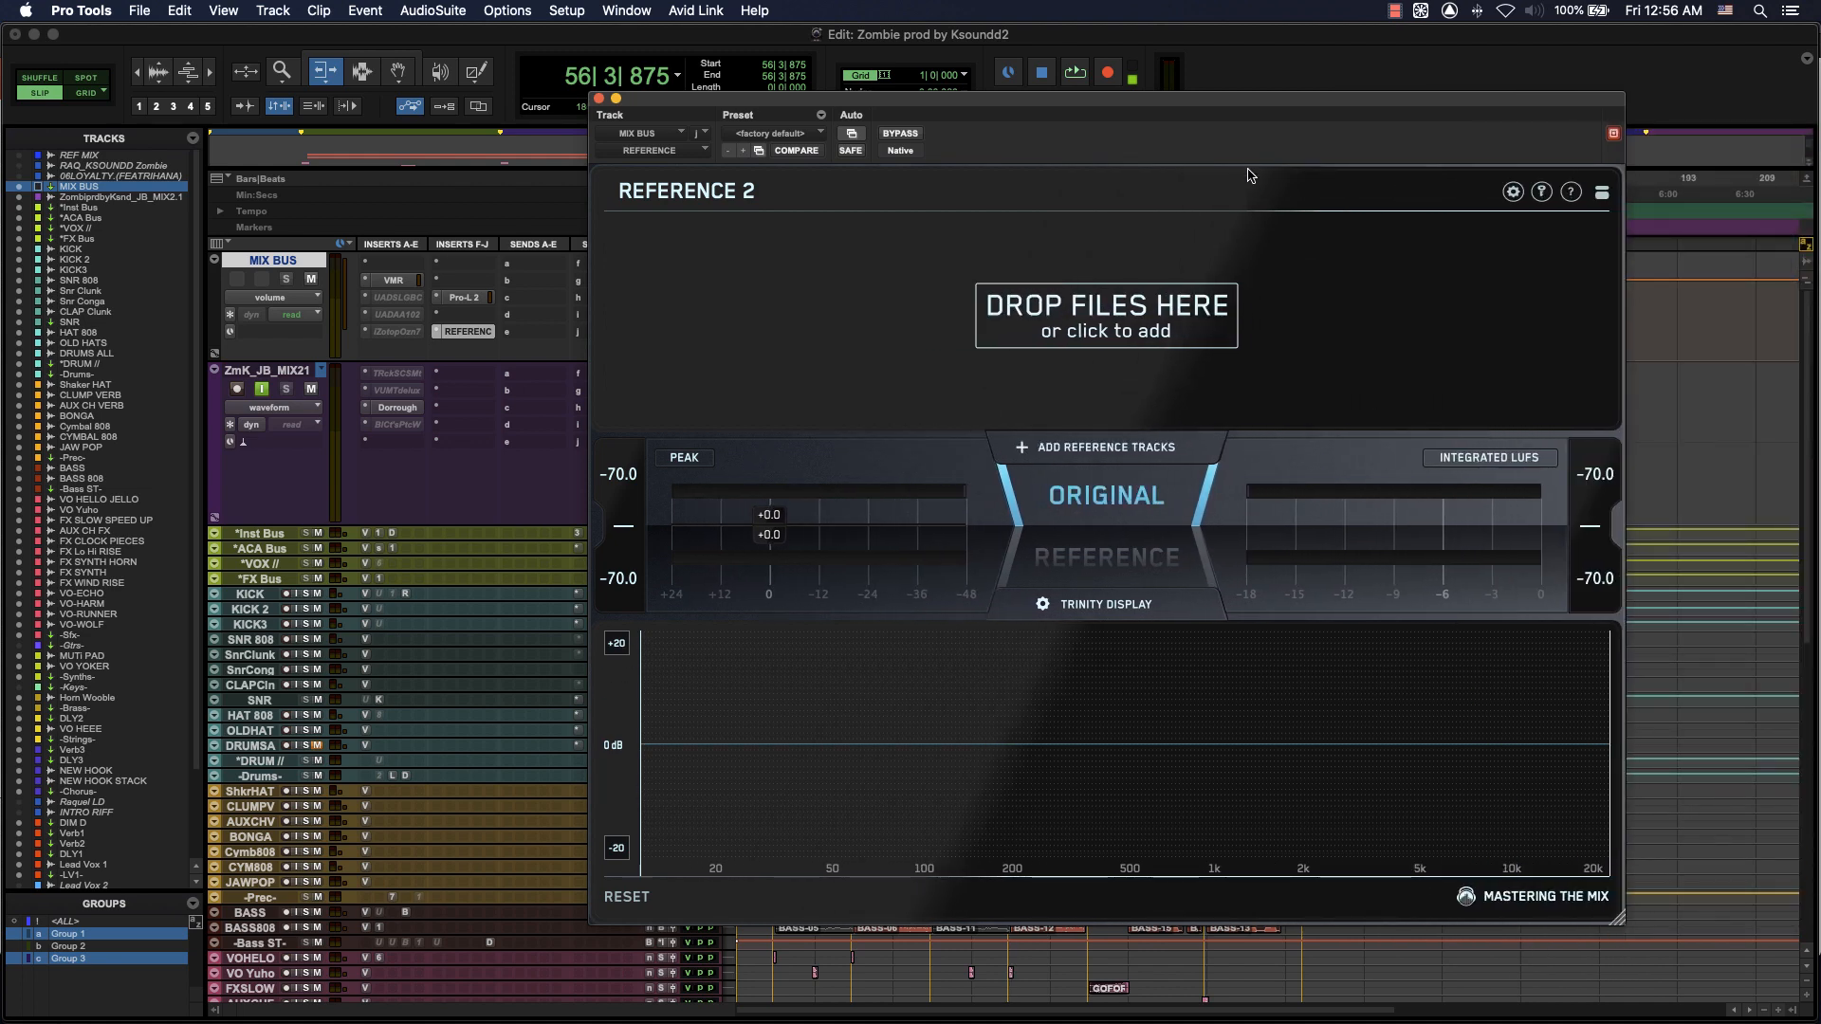
{"action": "left_click_drag", "start_coordinate": [1077, 101], "coordinate": [888, 113]}
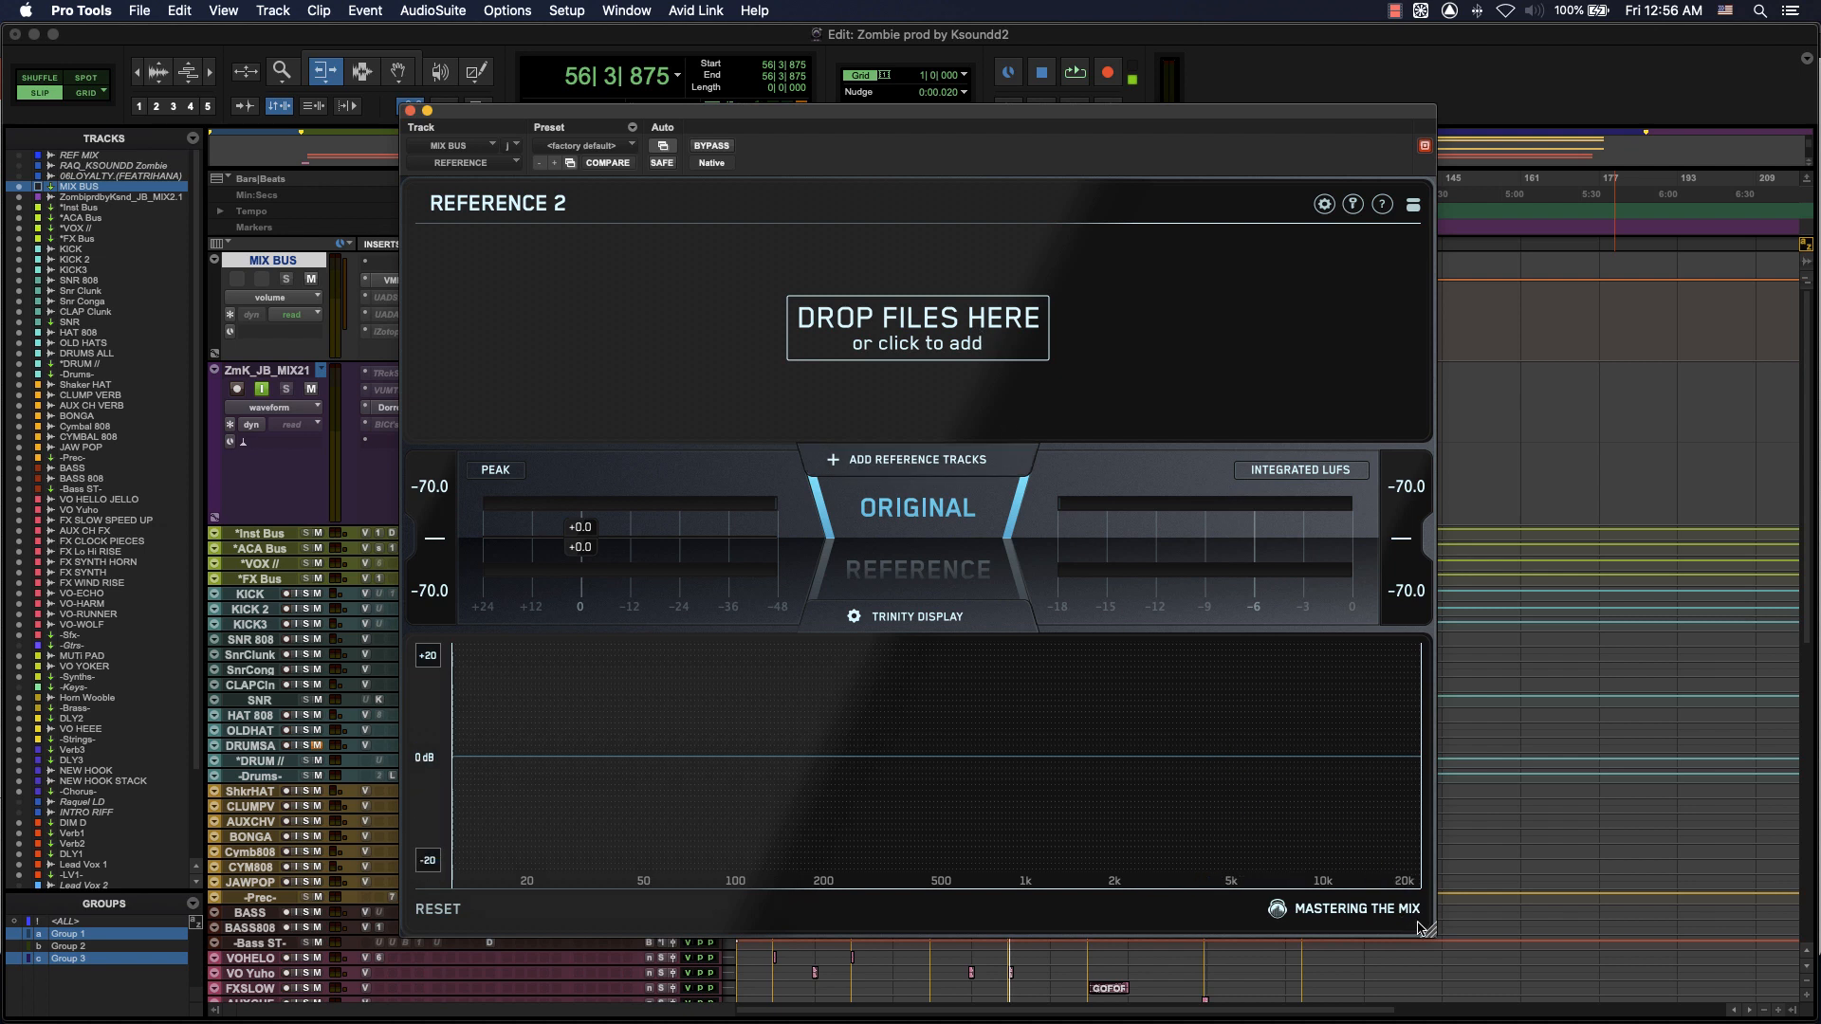
{"action": "left_click_drag", "start_coordinate": [1434, 934], "coordinate": [1298, 934]}
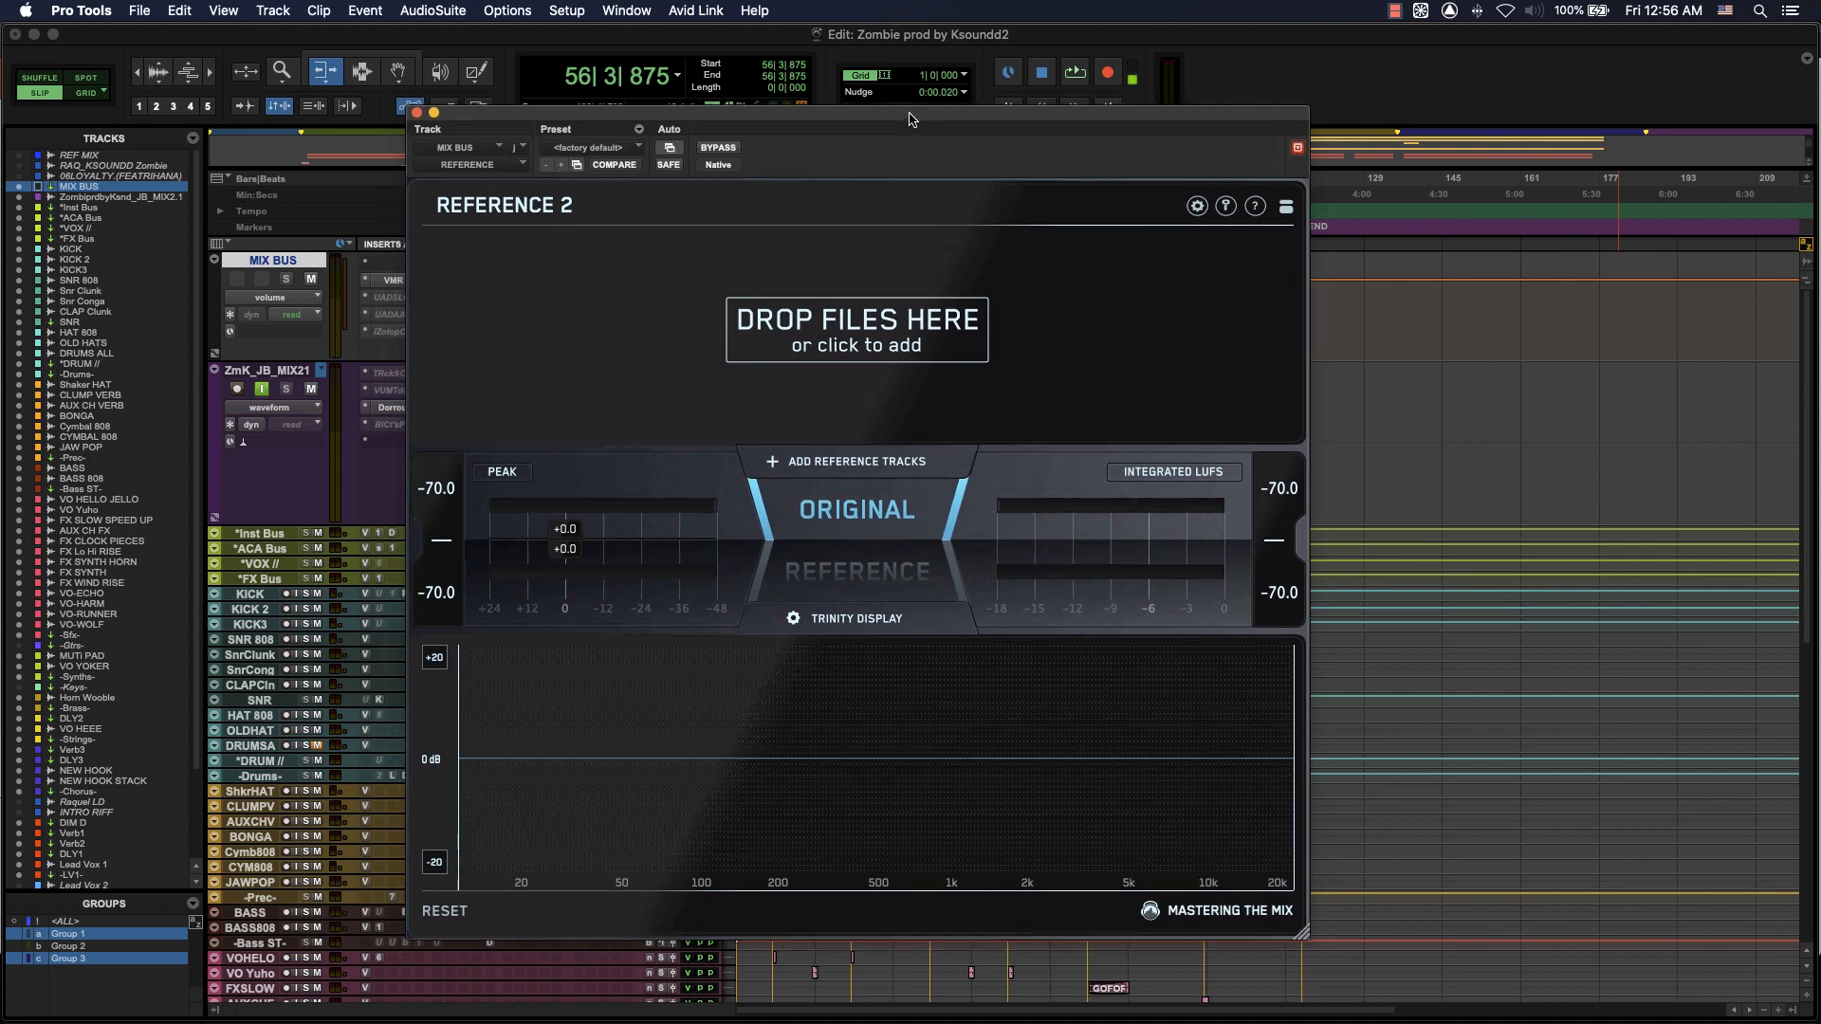
{"action": "left_click_drag", "start_coordinate": [948, 112], "coordinate": [1077, 106]}
- Save the plugin settings with Mirror as default mode, Short Term LUFS meters and the Level Line on Difference
{"action": "left_click", "coordinate": [1319, 199]}
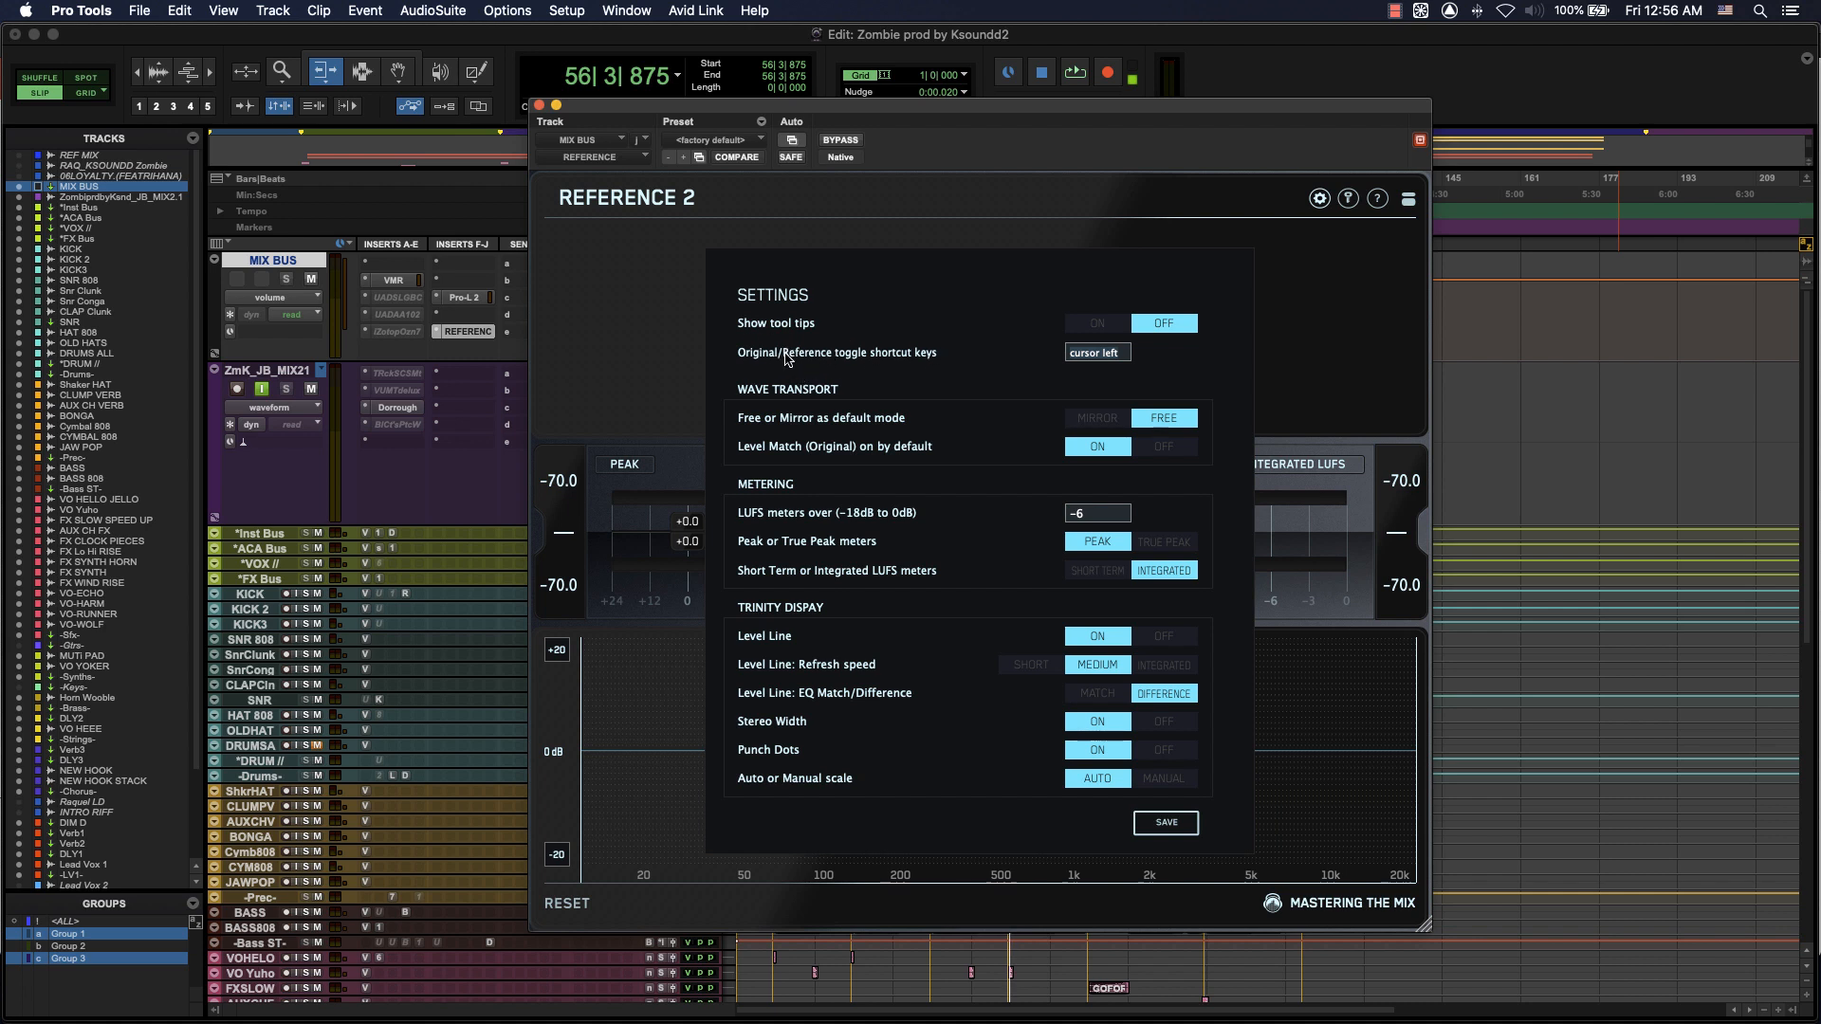
{"action": "left_click", "coordinate": [1095, 420]}
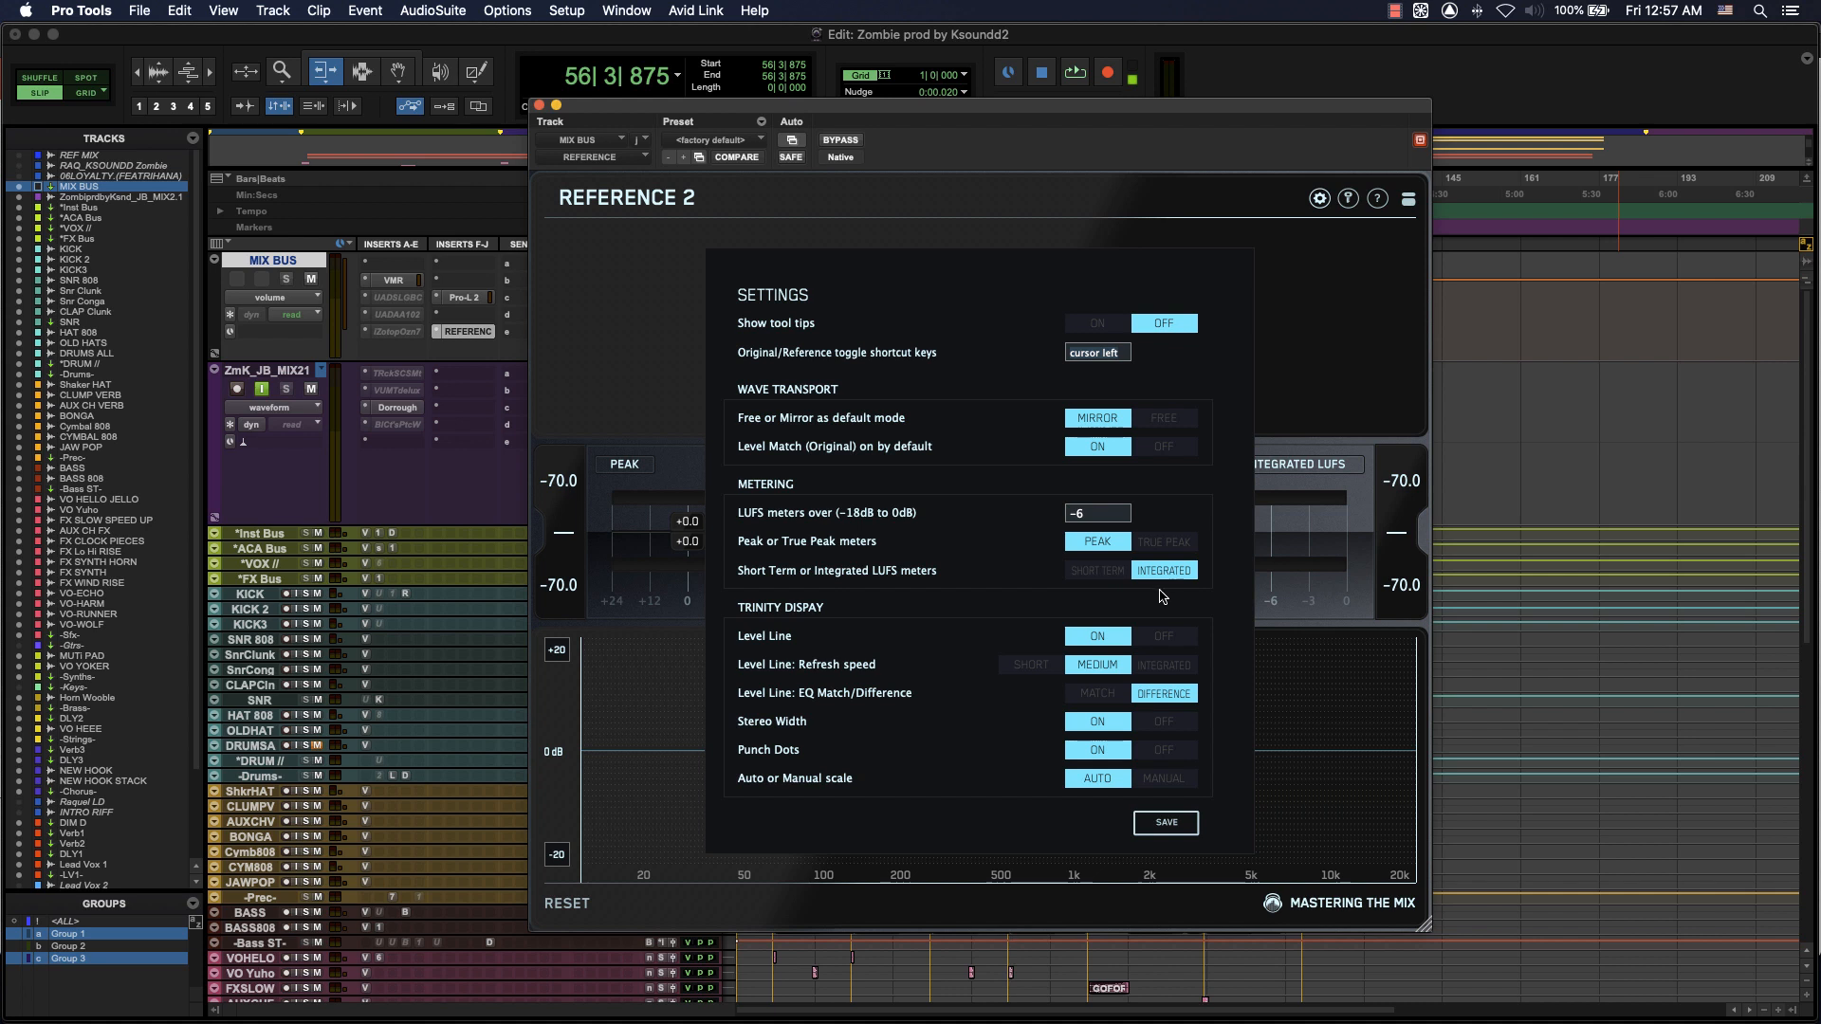
{"action": "left_click", "coordinate": [1091, 570]}
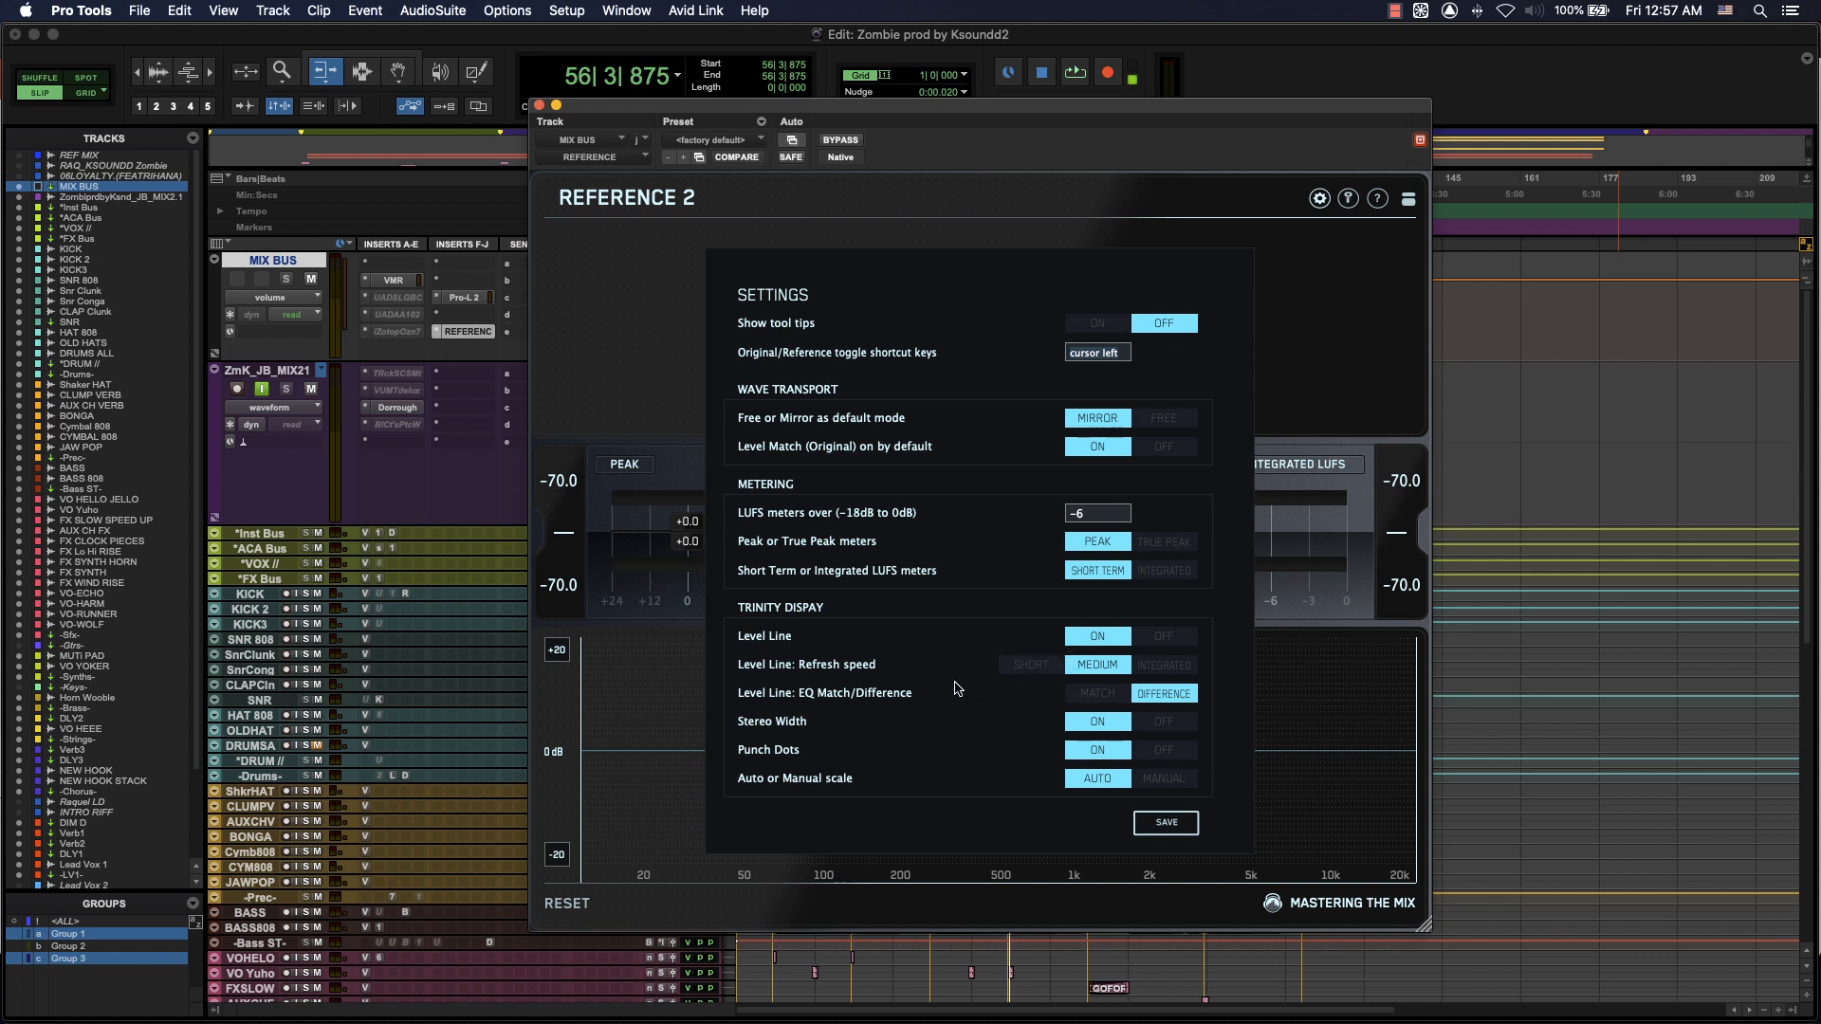
{"action": "left_click", "coordinate": [1105, 697]}
{"action": "left_click", "coordinate": [1188, 695]}
{"action": "left_click", "coordinate": [1185, 824]}
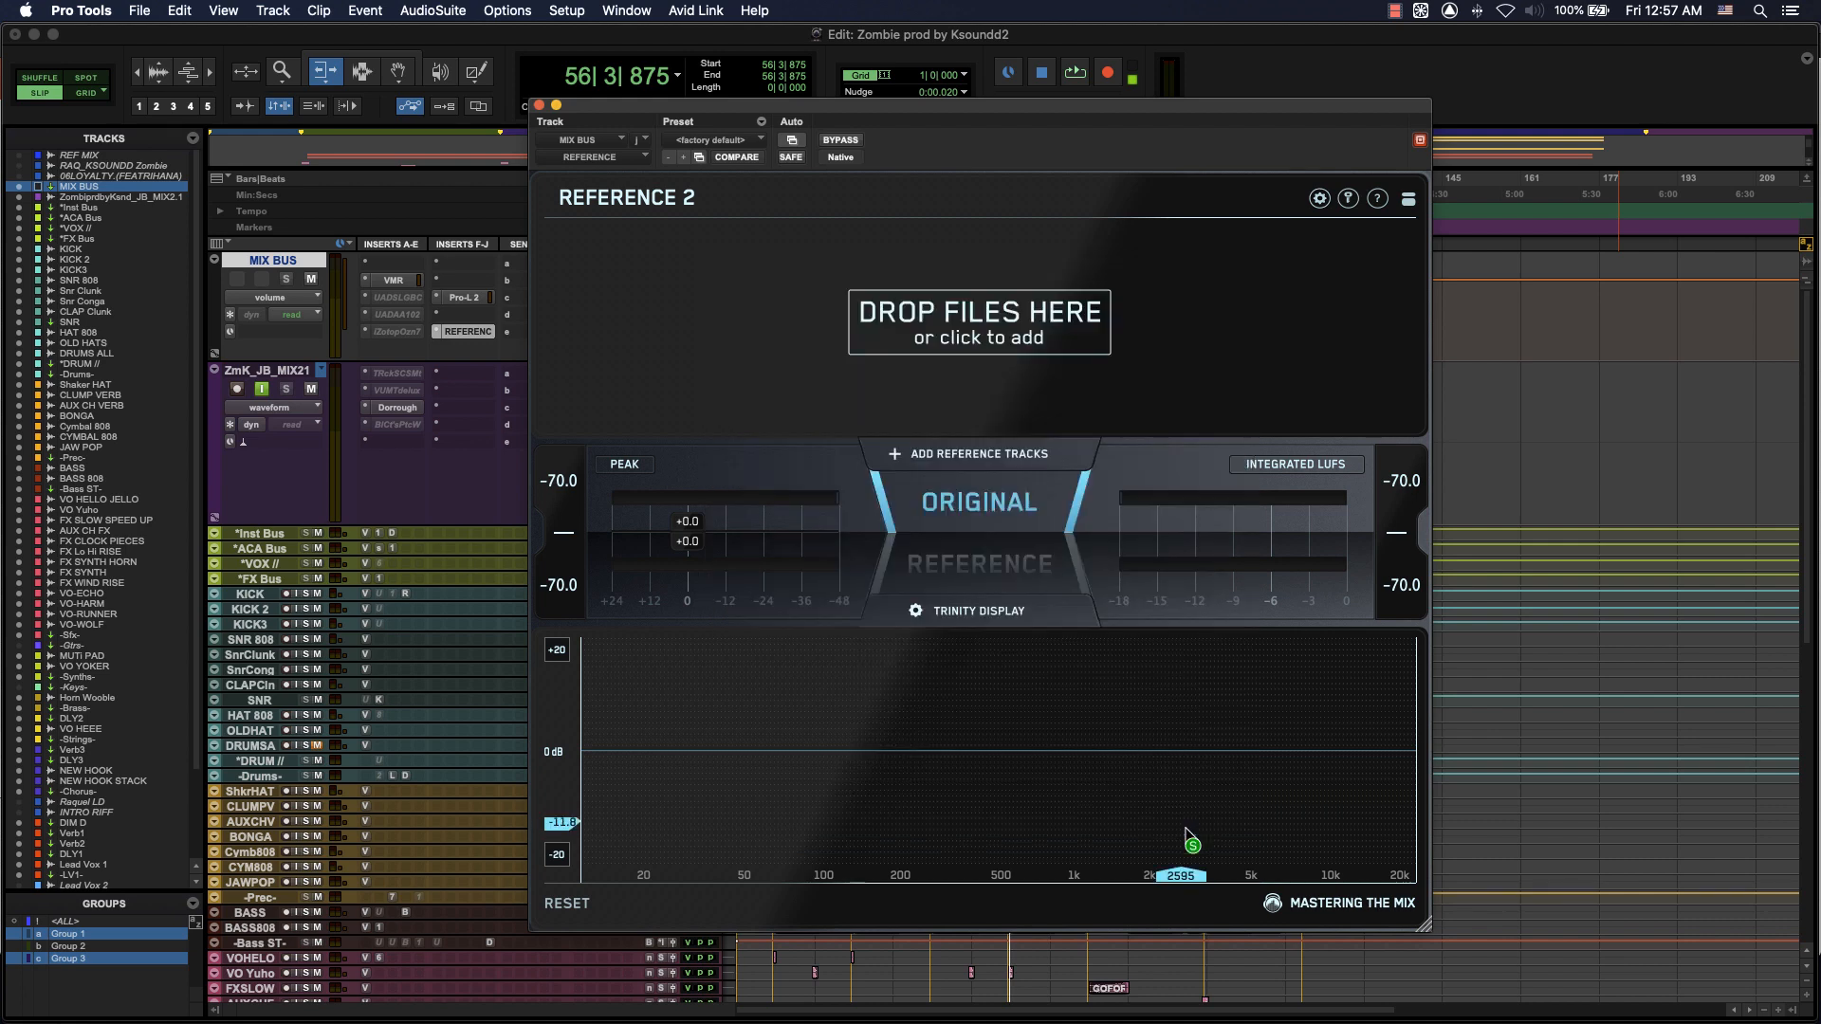
- Check the plugin's online authorisation page and its help and version information
{"action": "left_click", "coordinate": [1348, 198]}
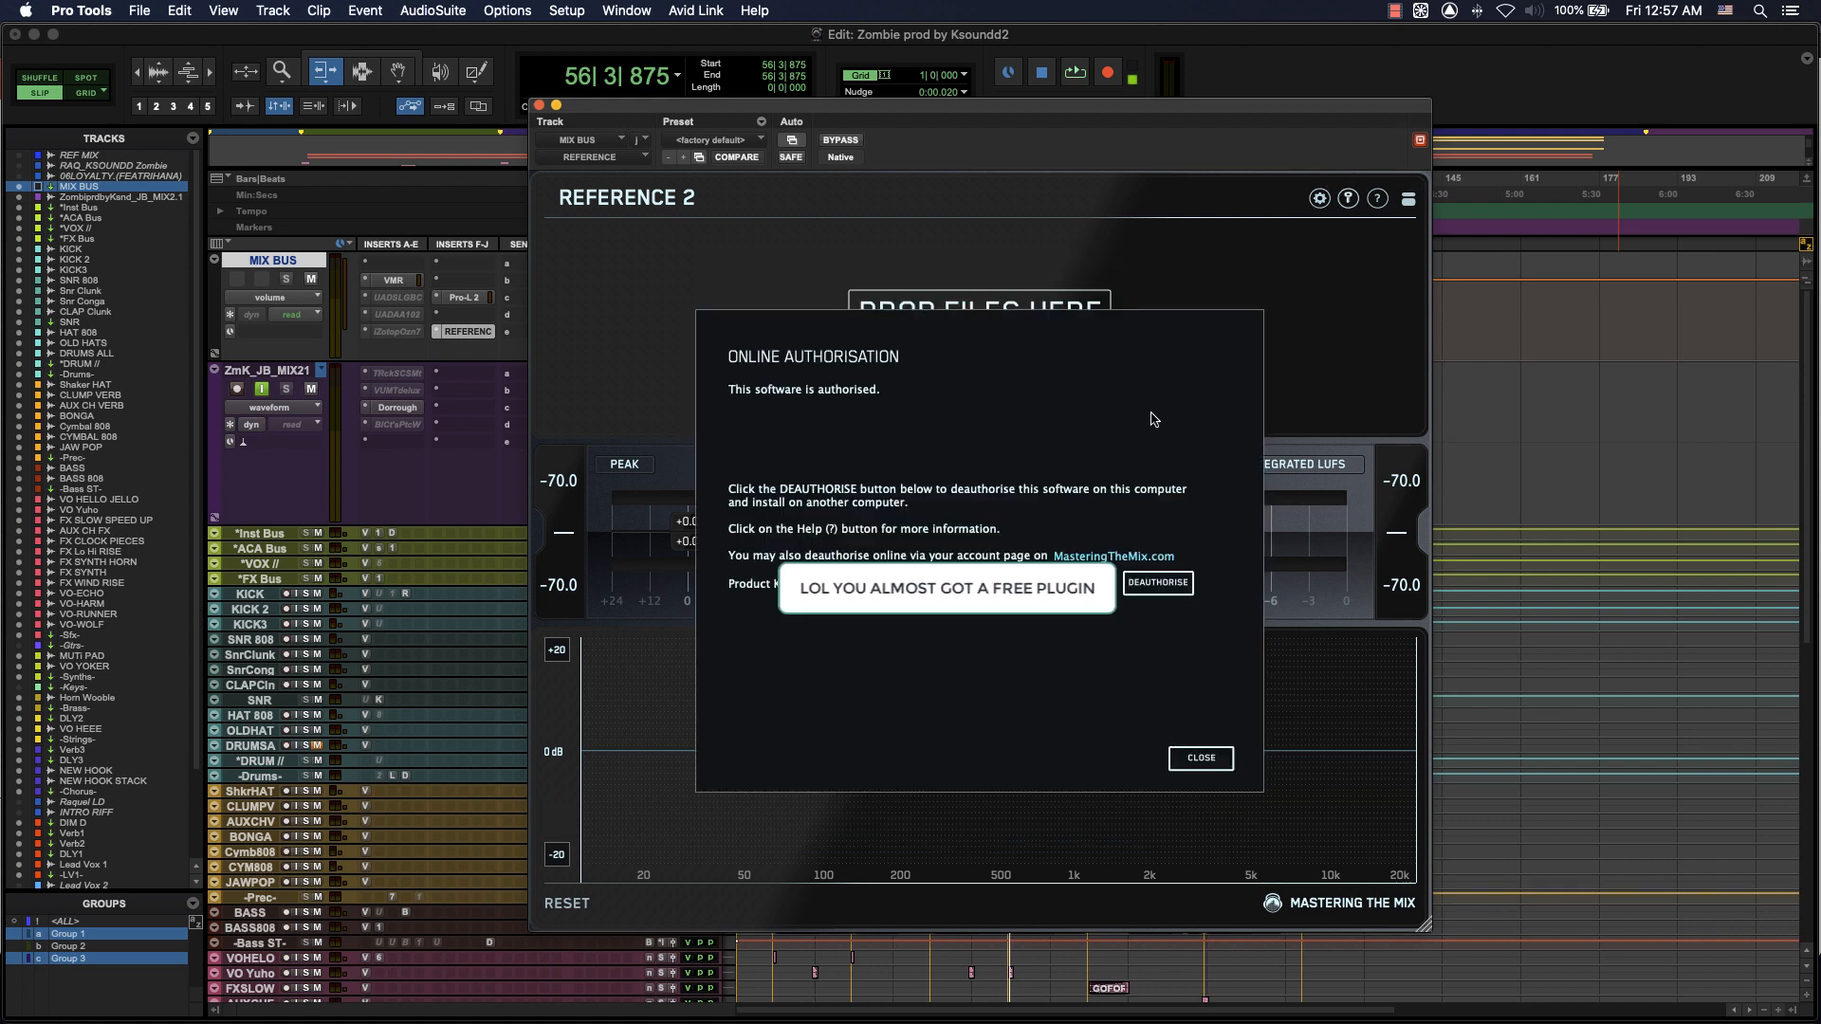
{"action": "left_click", "coordinate": [1199, 756]}
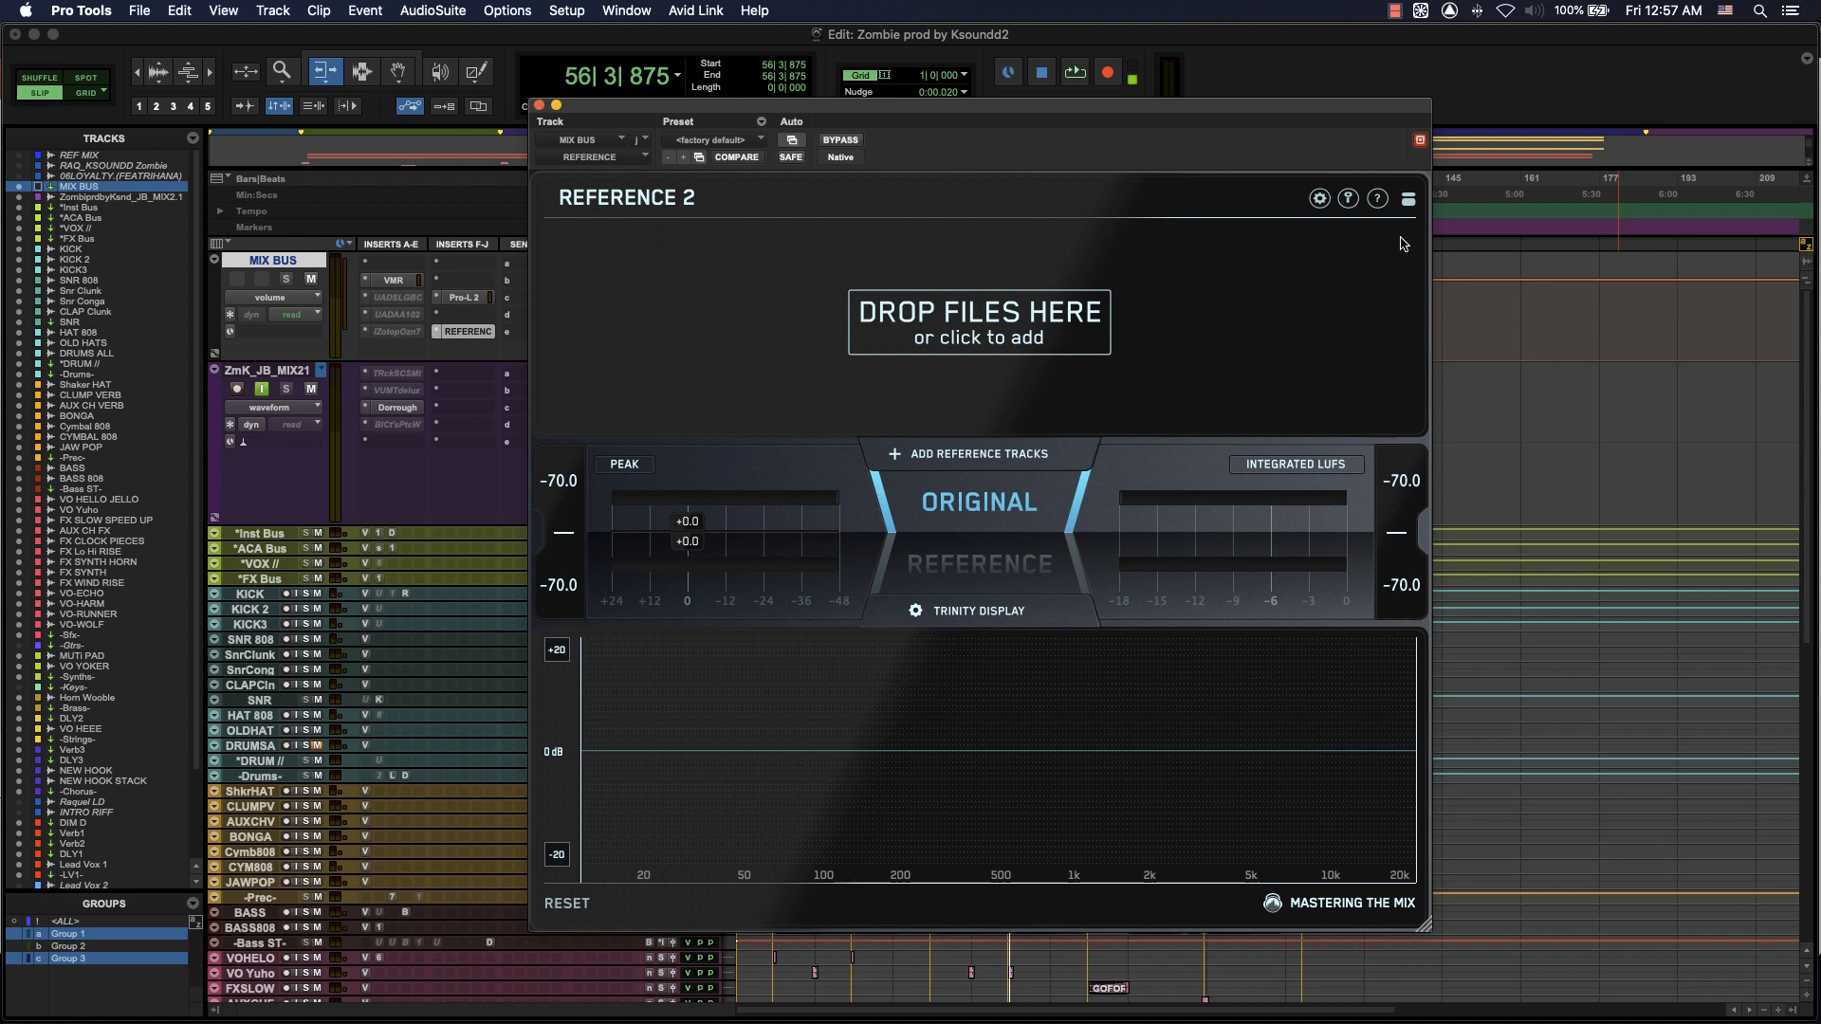
{"action": "left_click", "coordinate": [1378, 201]}
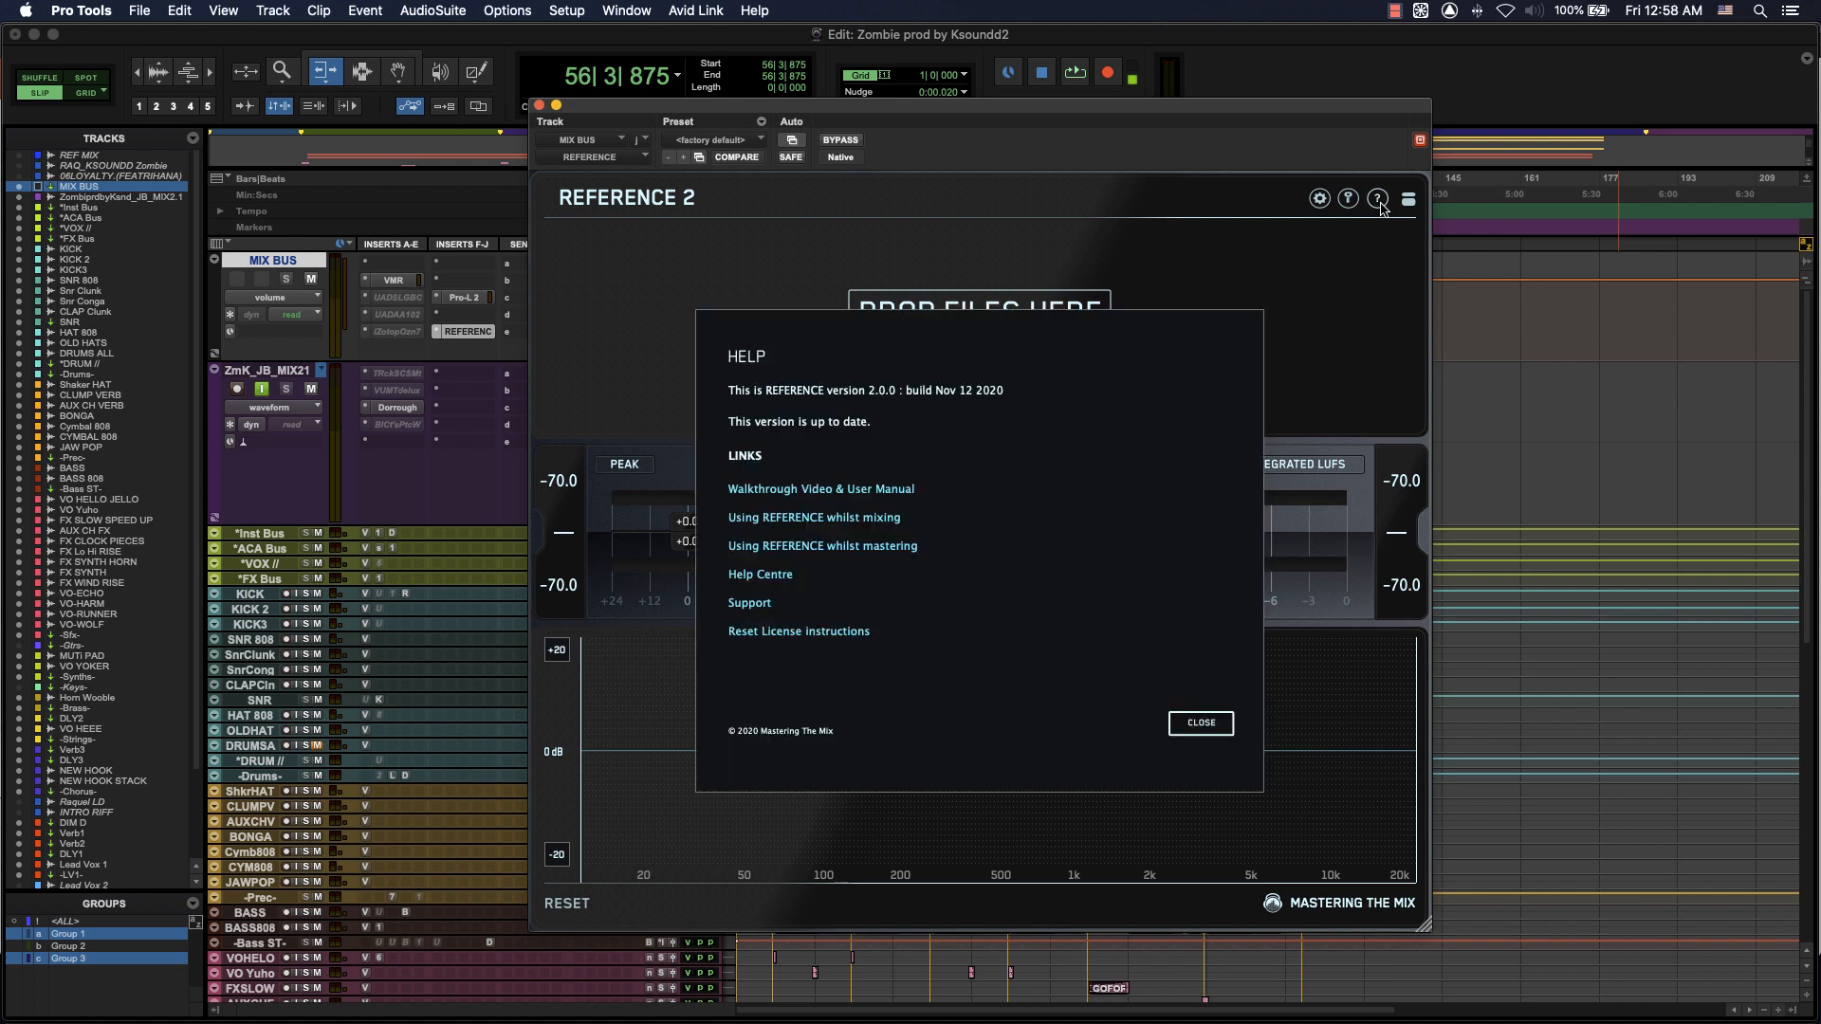
{"action": "left_click", "coordinate": [1379, 203]}
- Try the plugin's compact layout and the alternate LUFS meter mode, restoring the full view and Integrated LUFS
{"action": "left_click", "coordinate": [1409, 203]}
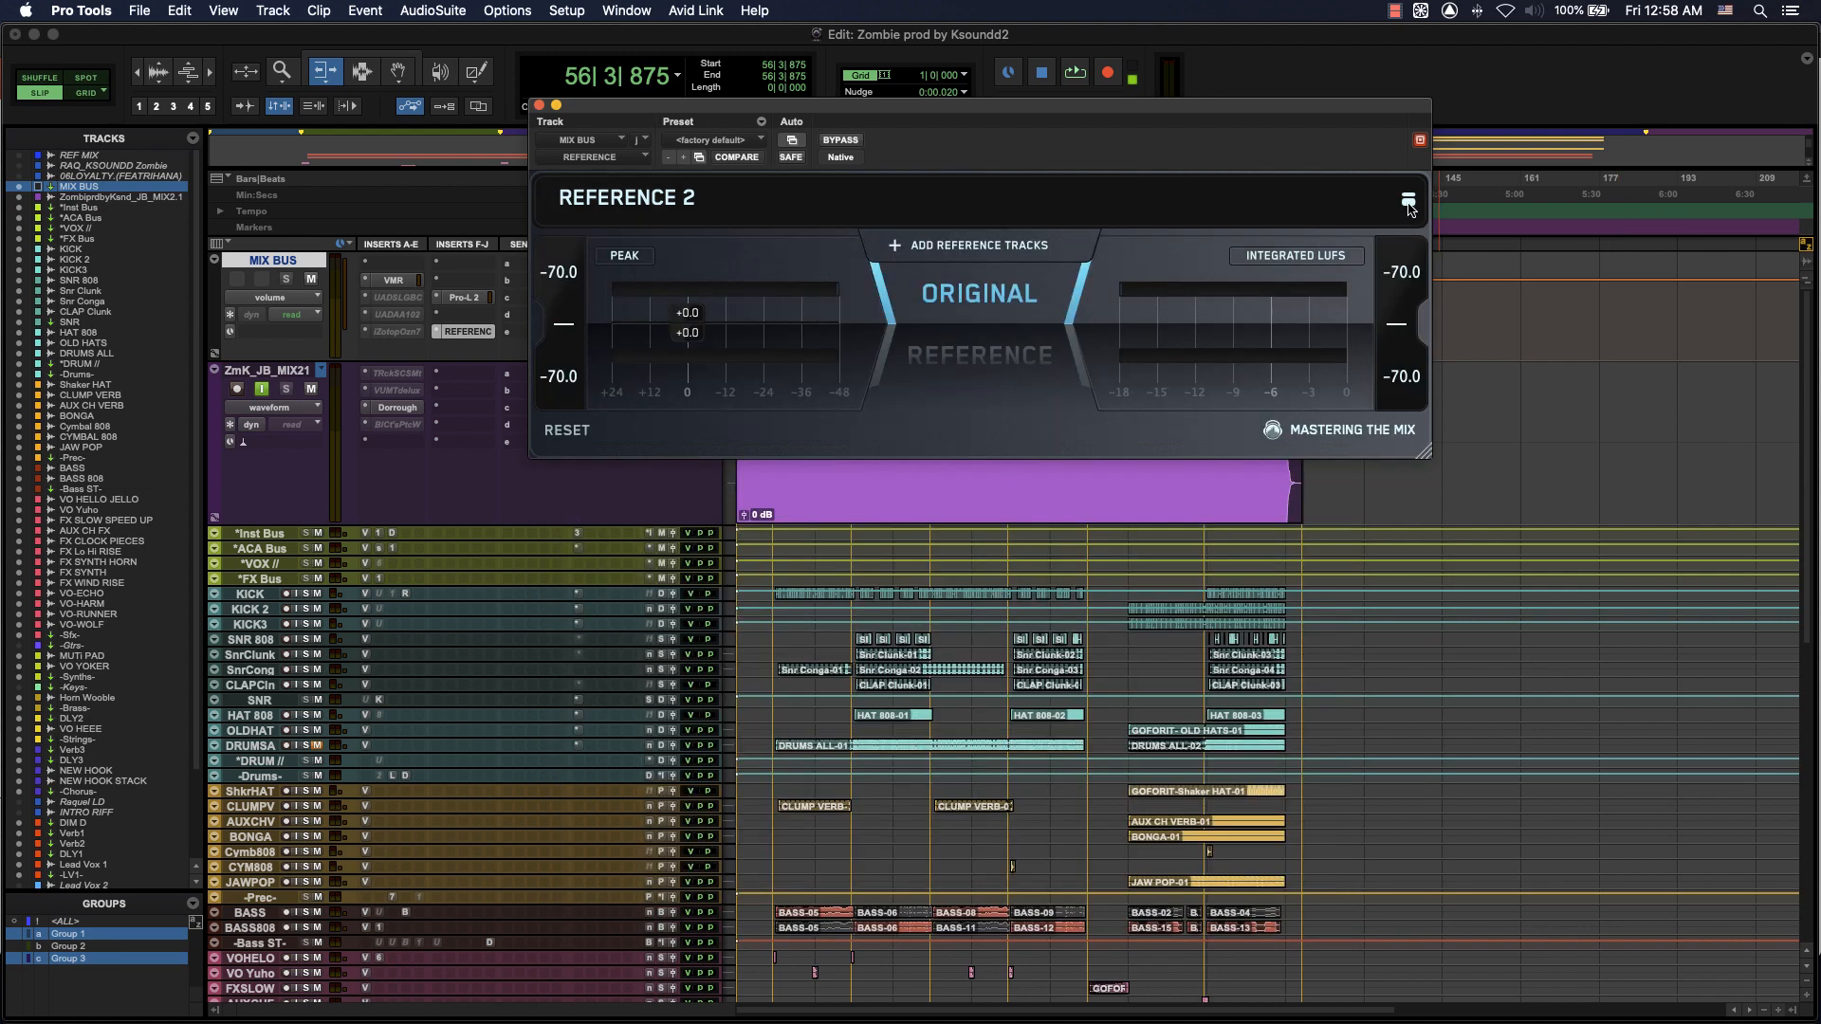
{"action": "left_click", "coordinate": [1409, 205]}
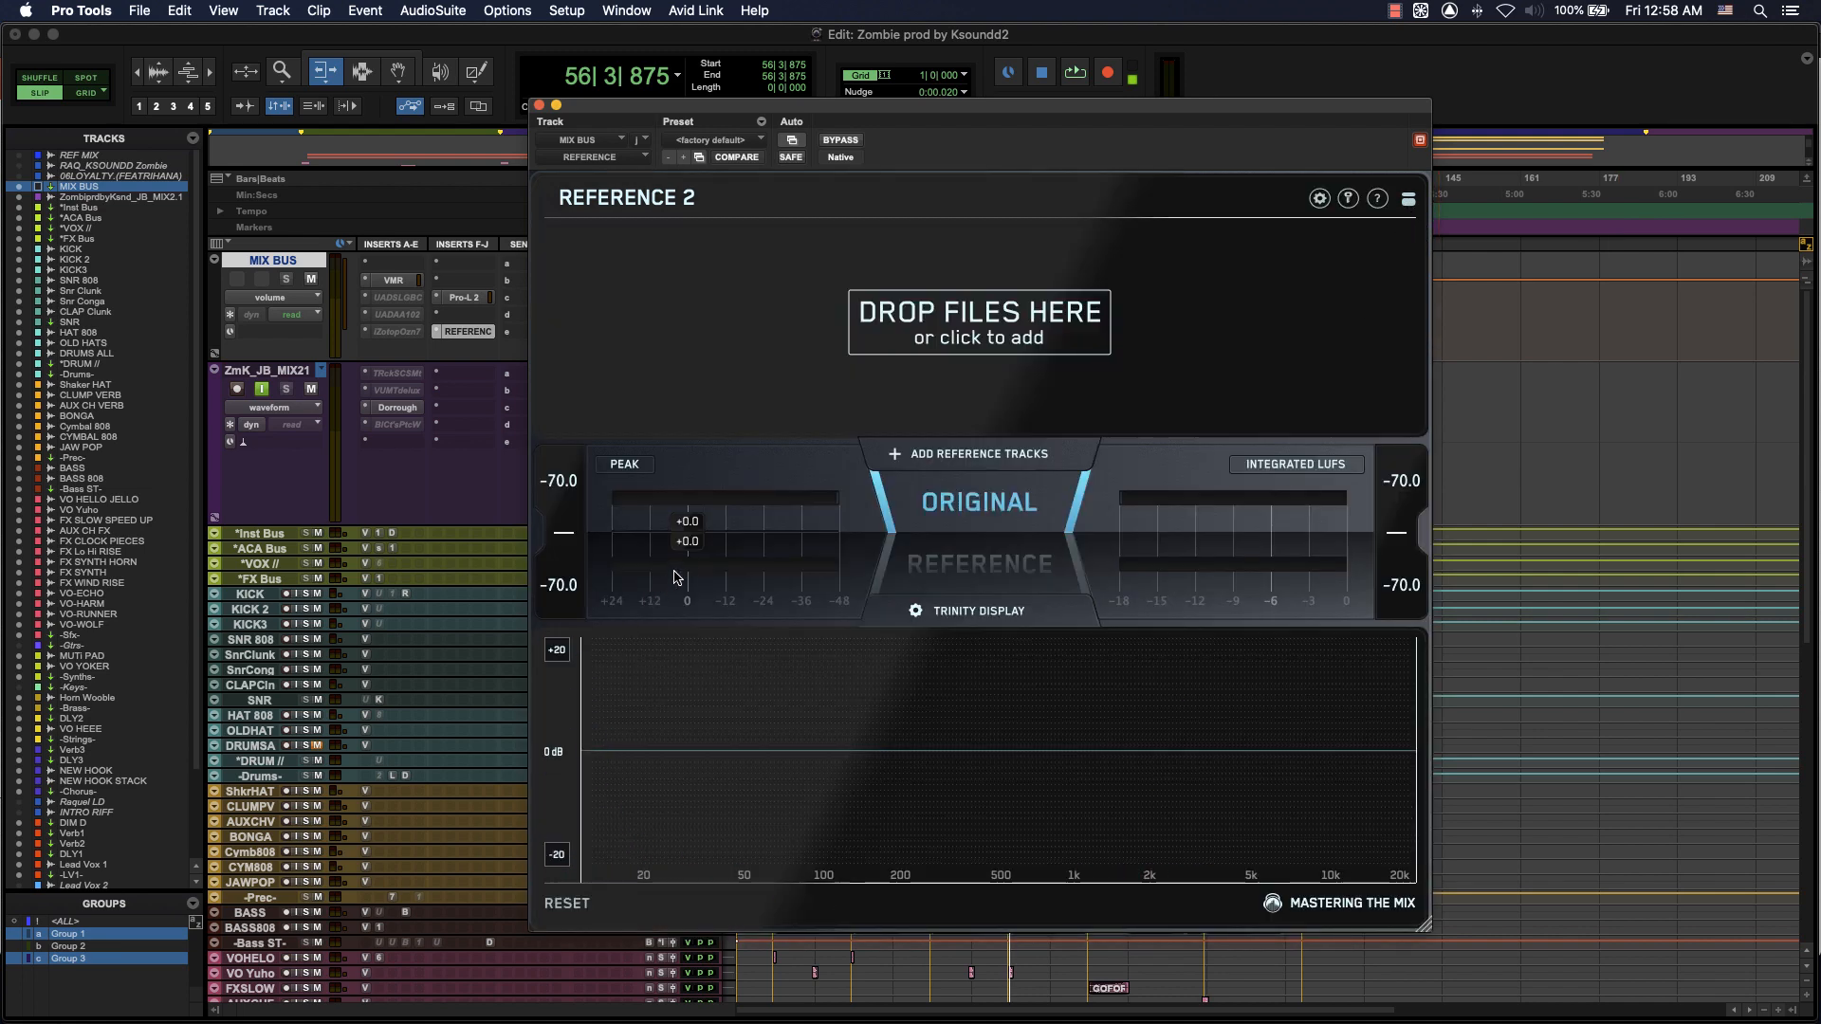
{"action": "mouse_move", "coordinate": [686, 557]}
{"action": "left_mouse_down"}
{"action": "mouse_move", "coordinate": [664, 558]}
{"action": "mouse_move", "coordinate": [775, 558]}
{"action": "mouse_move", "coordinate": [664, 558]}
{"action": "mouse_move", "coordinate": [735, 558]}
{"action": "mouse_move", "coordinate": [687, 559]}
{"action": "mouse_move", "coordinate": [690, 543]}
{"action": "left_mouse_up"}
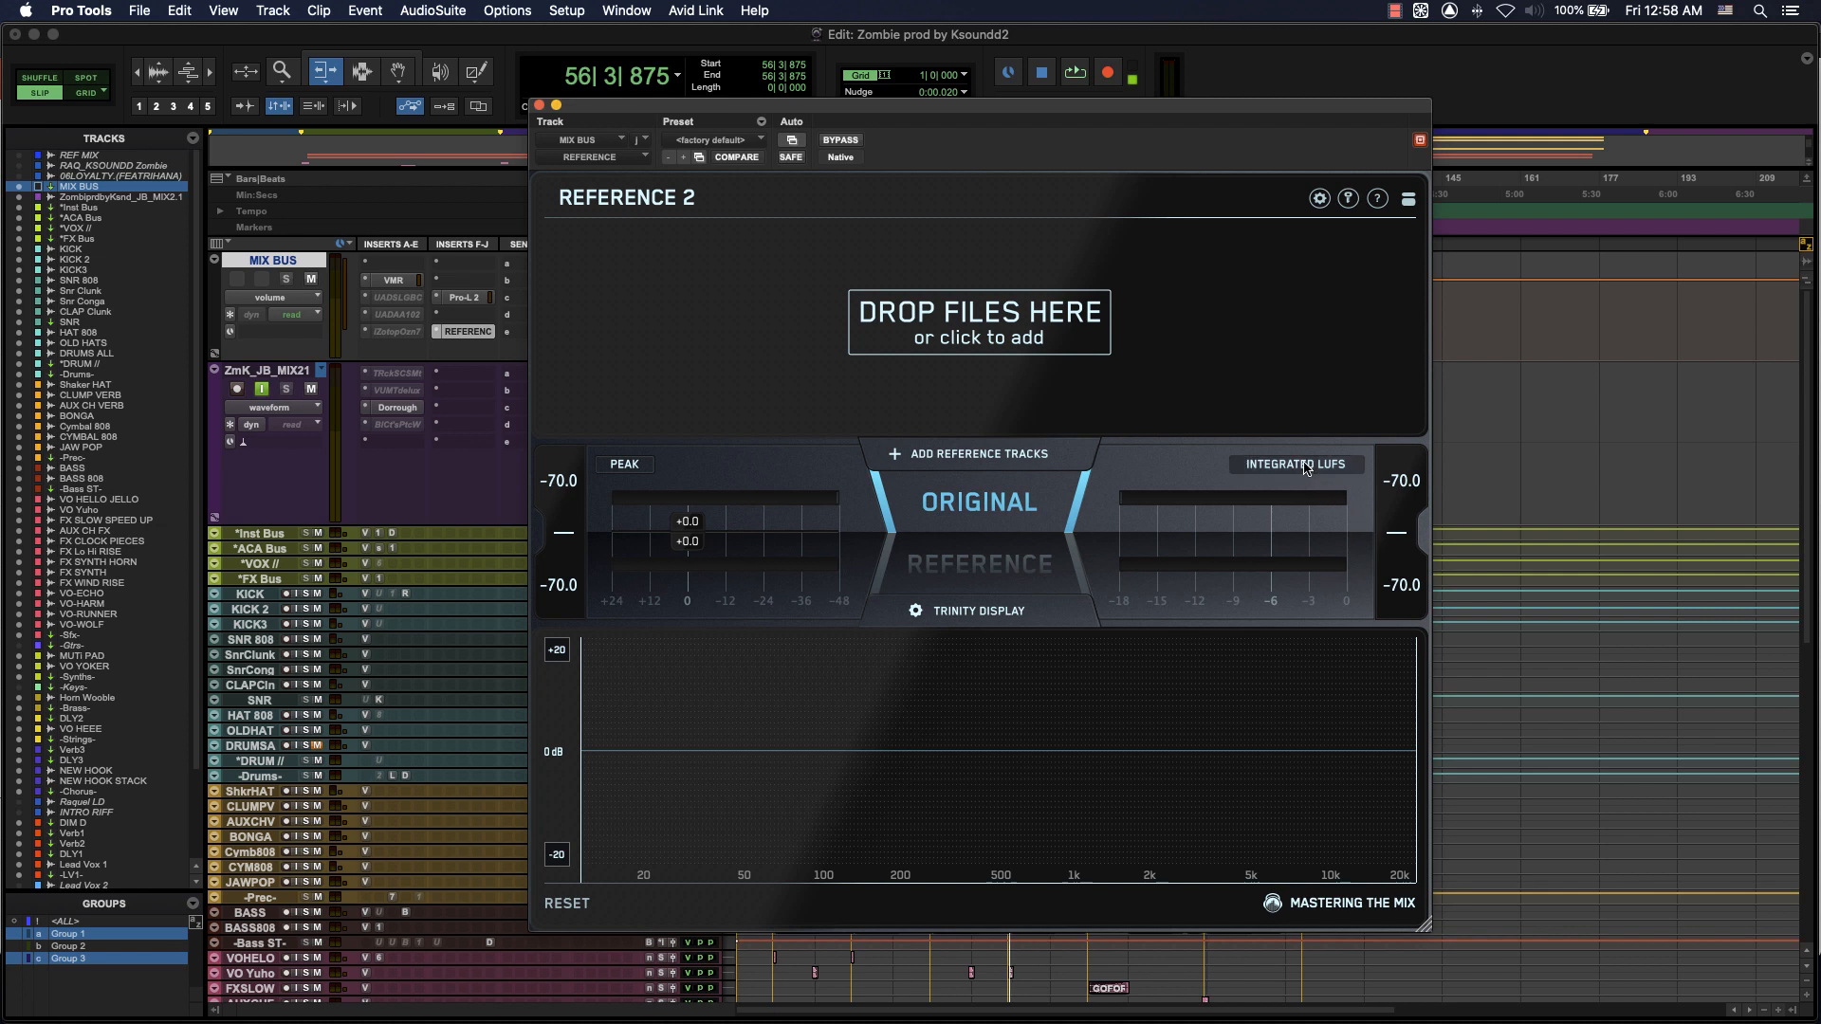
{"action": "left_click", "coordinate": [1315, 465]}
{"action": "left_click", "coordinate": [1315, 469]}
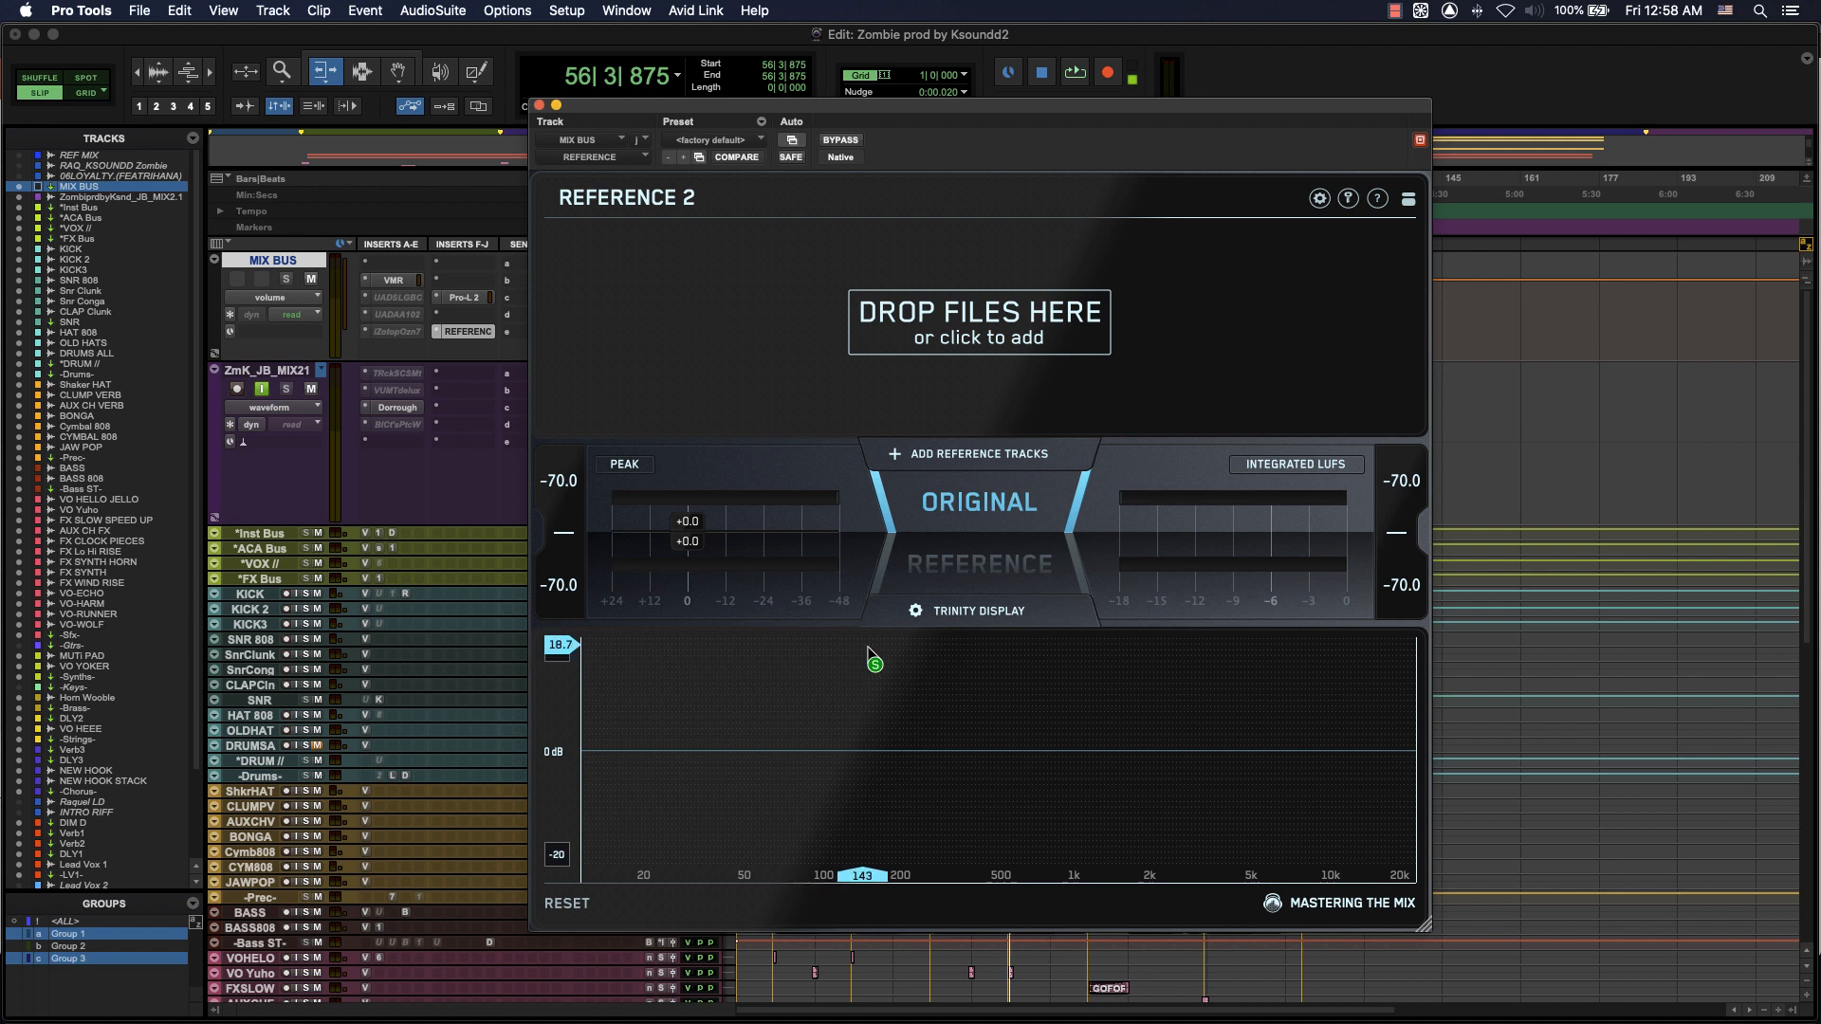
- Open the Trinity display settings and examine the level line, punch dots, stereo width and auto scale options
{"action": "left_click", "coordinate": [995, 619]}
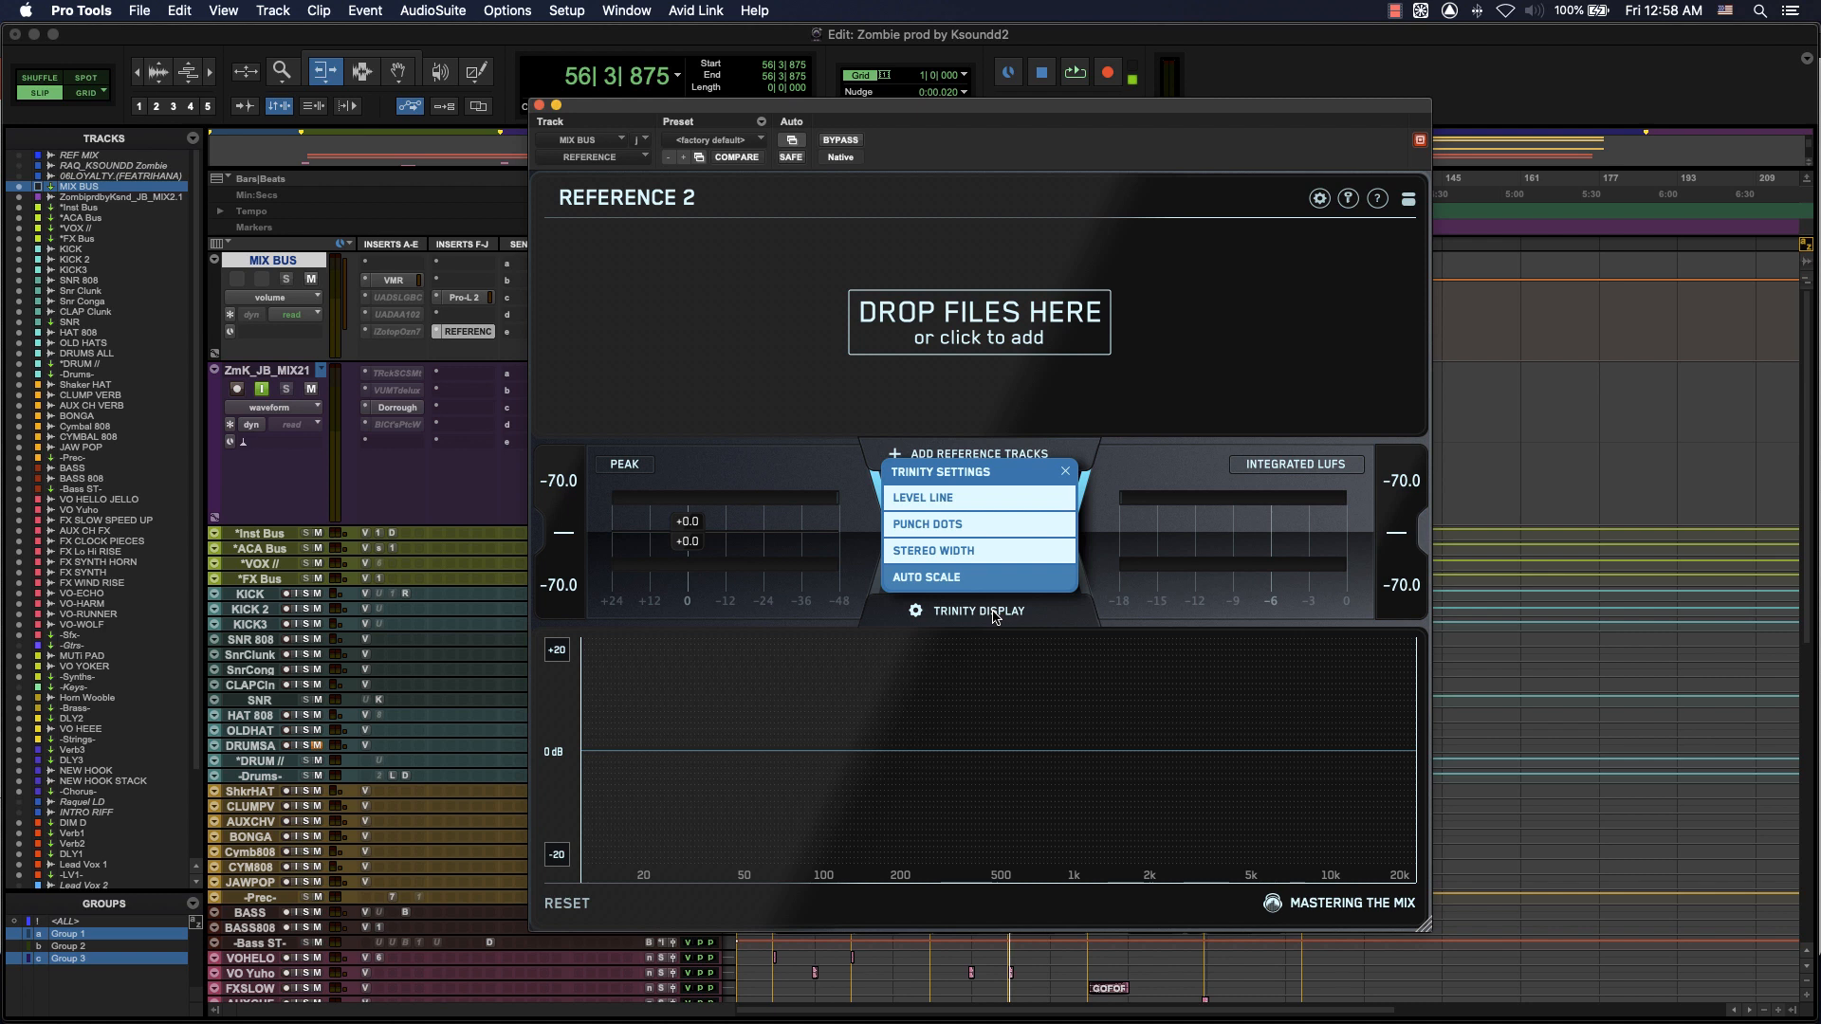
{"action": "left_click", "coordinate": [995, 617]}
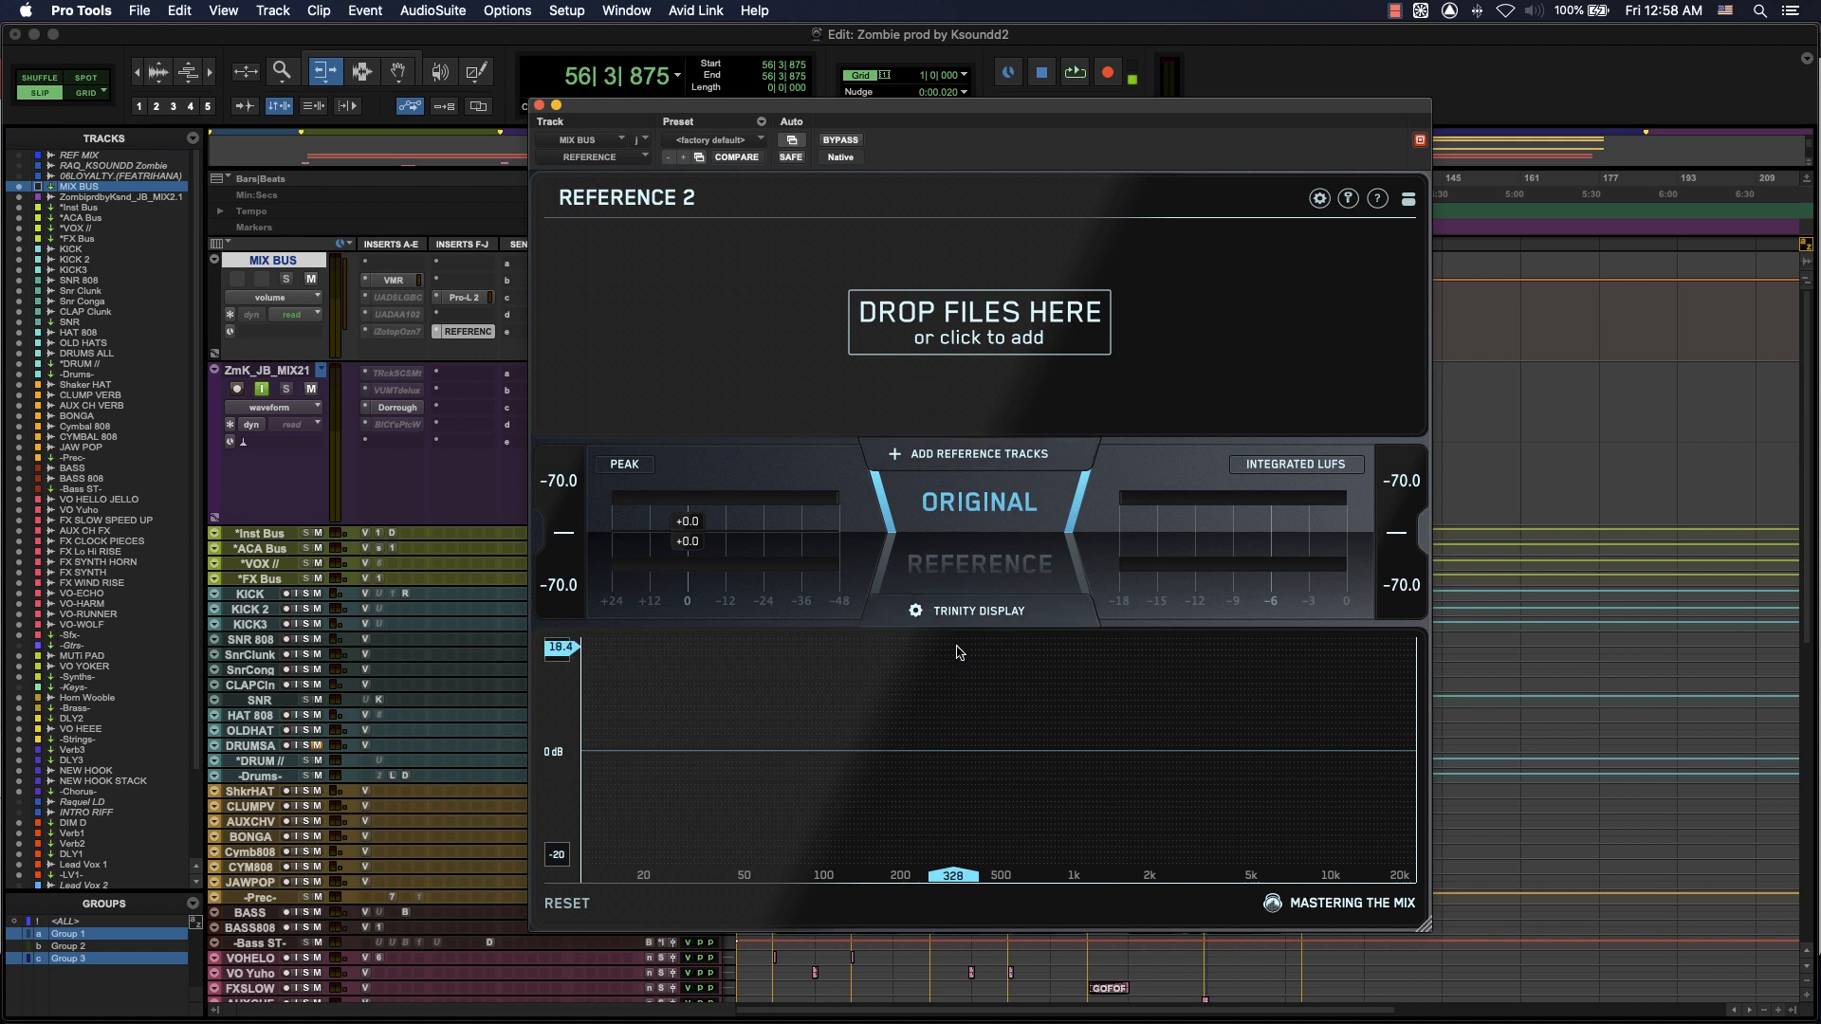
{"action": "left_click", "coordinate": [964, 610]}
{"action": "left_click", "coordinate": [1018, 621]}
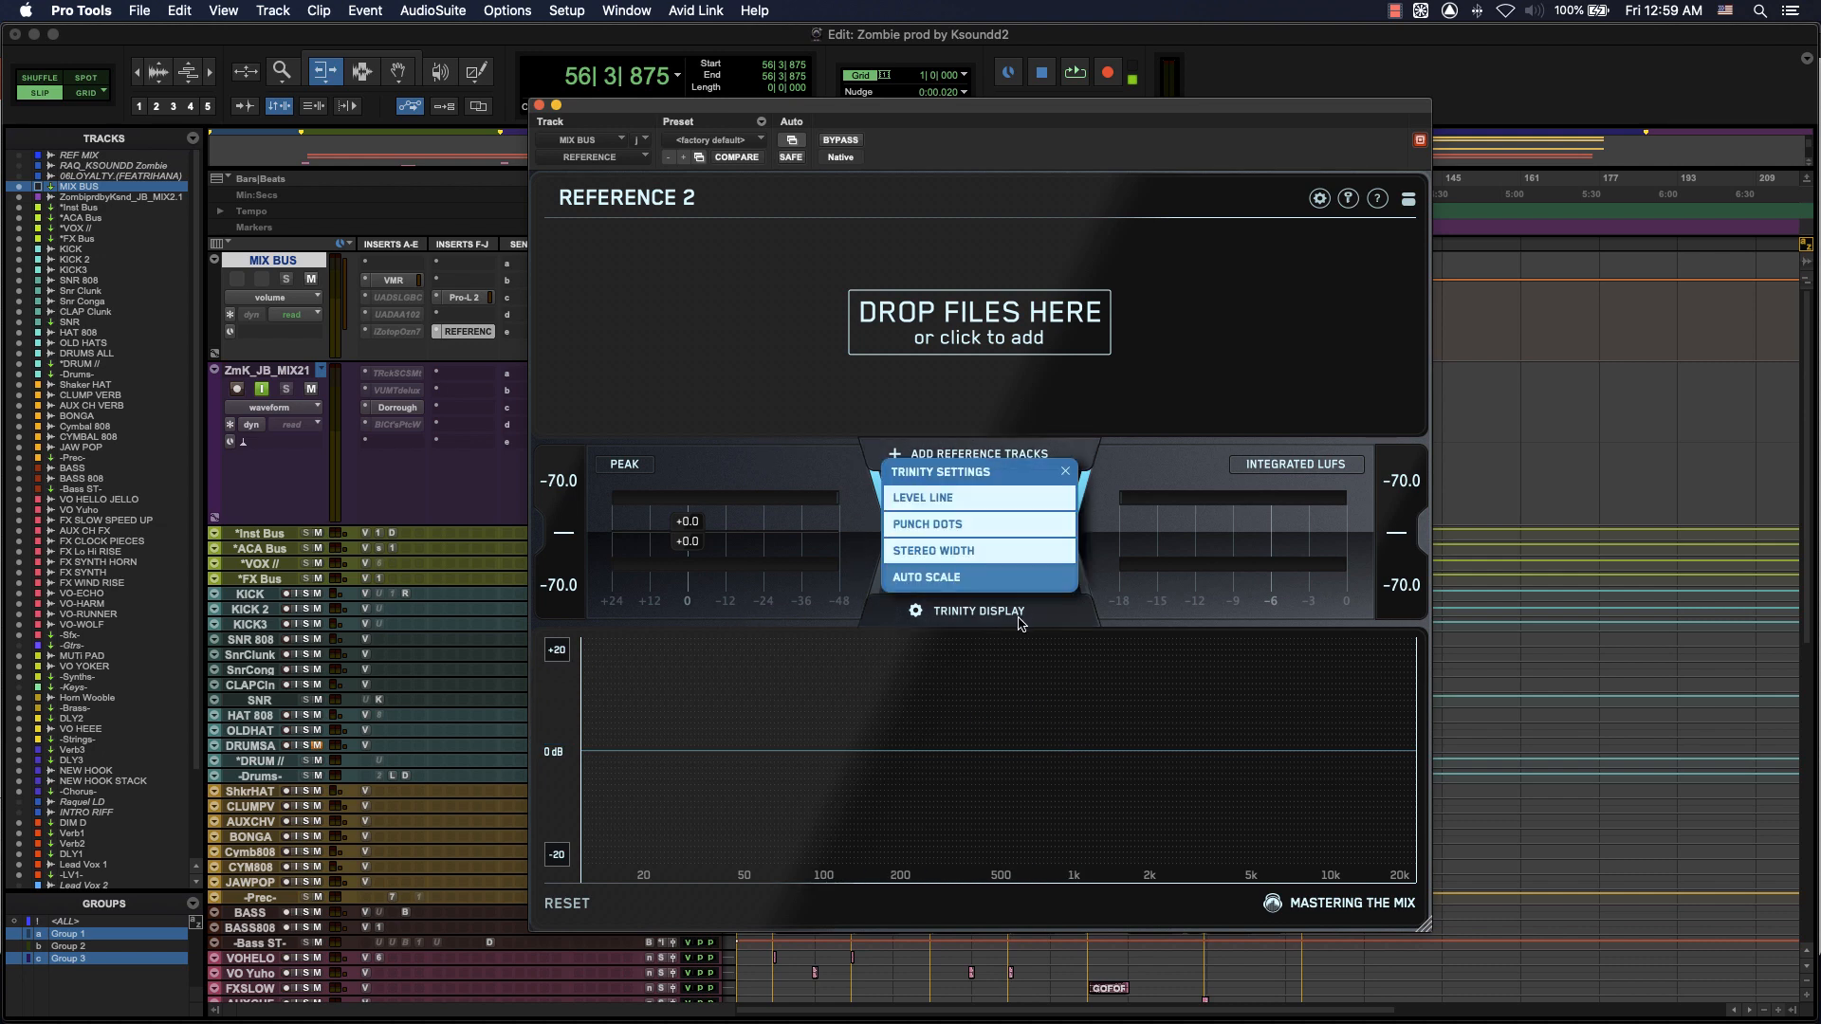
- Try soloing the midrange and low frequency bands in the Trinity display, clearing each solo
{"action": "left_click", "coordinate": [1022, 685]}
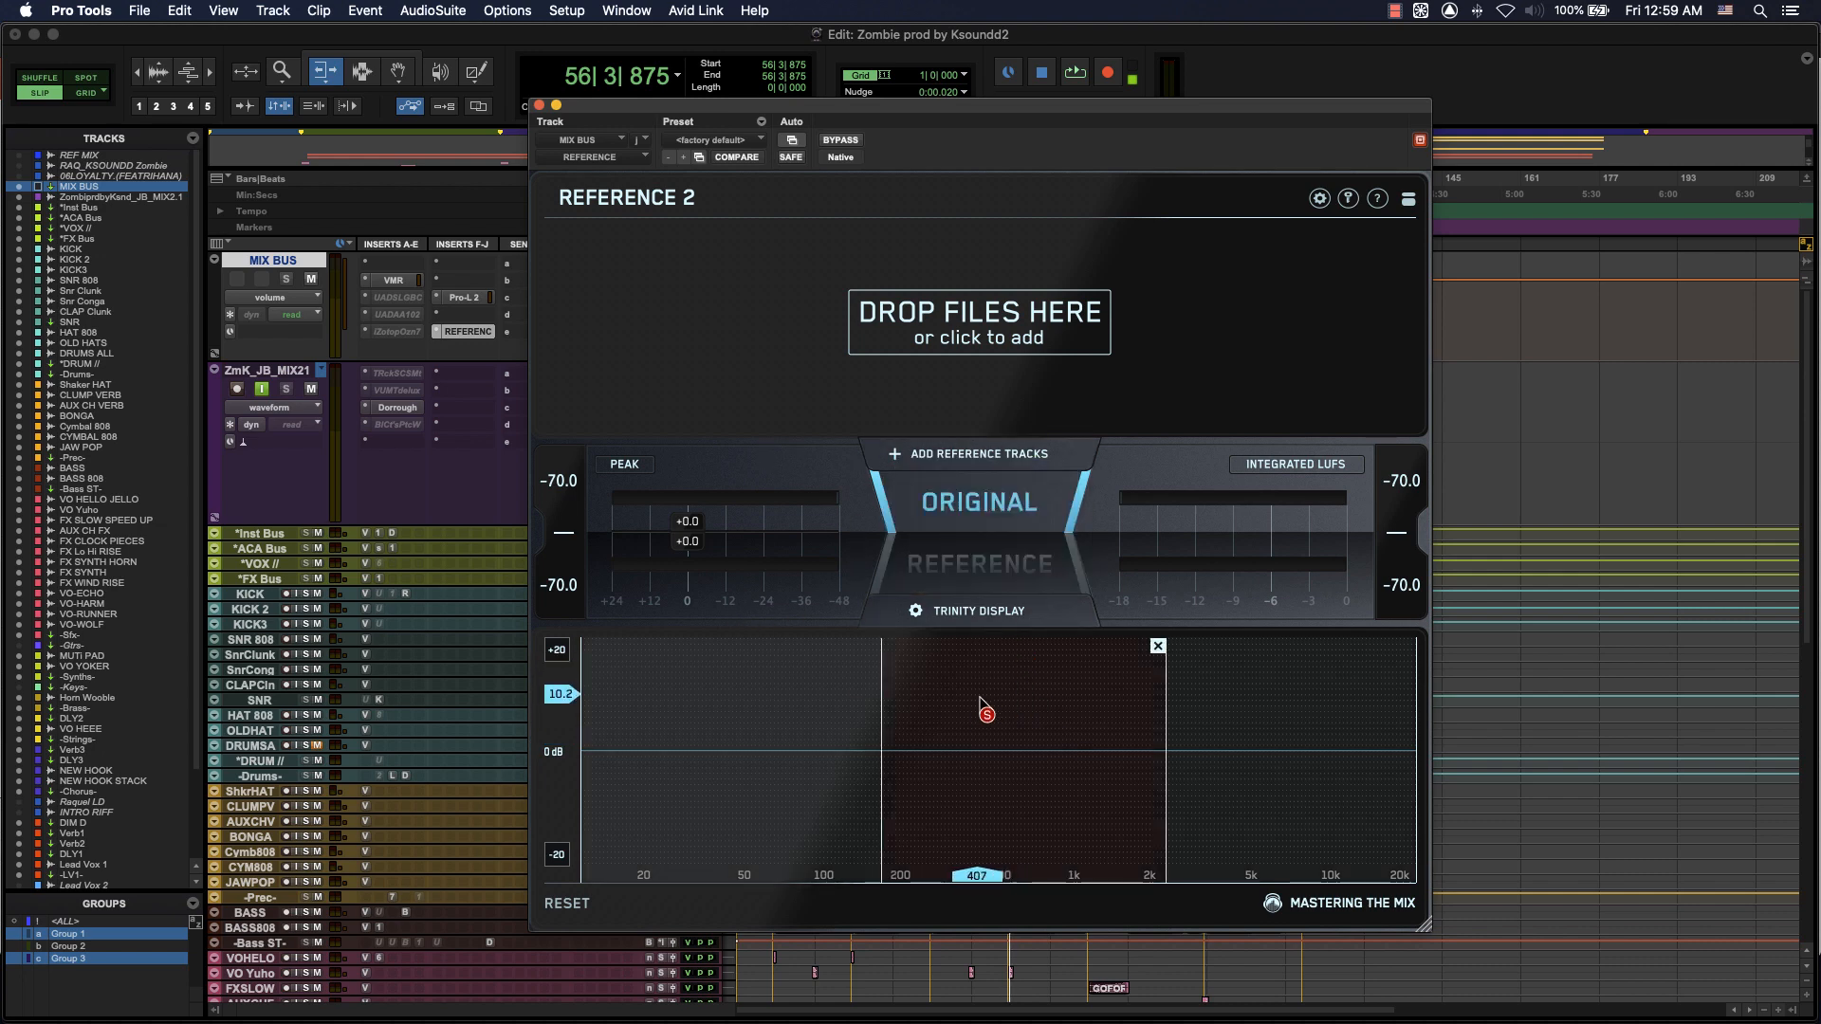
{"action": "left_click", "coordinate": [1157, 646]}
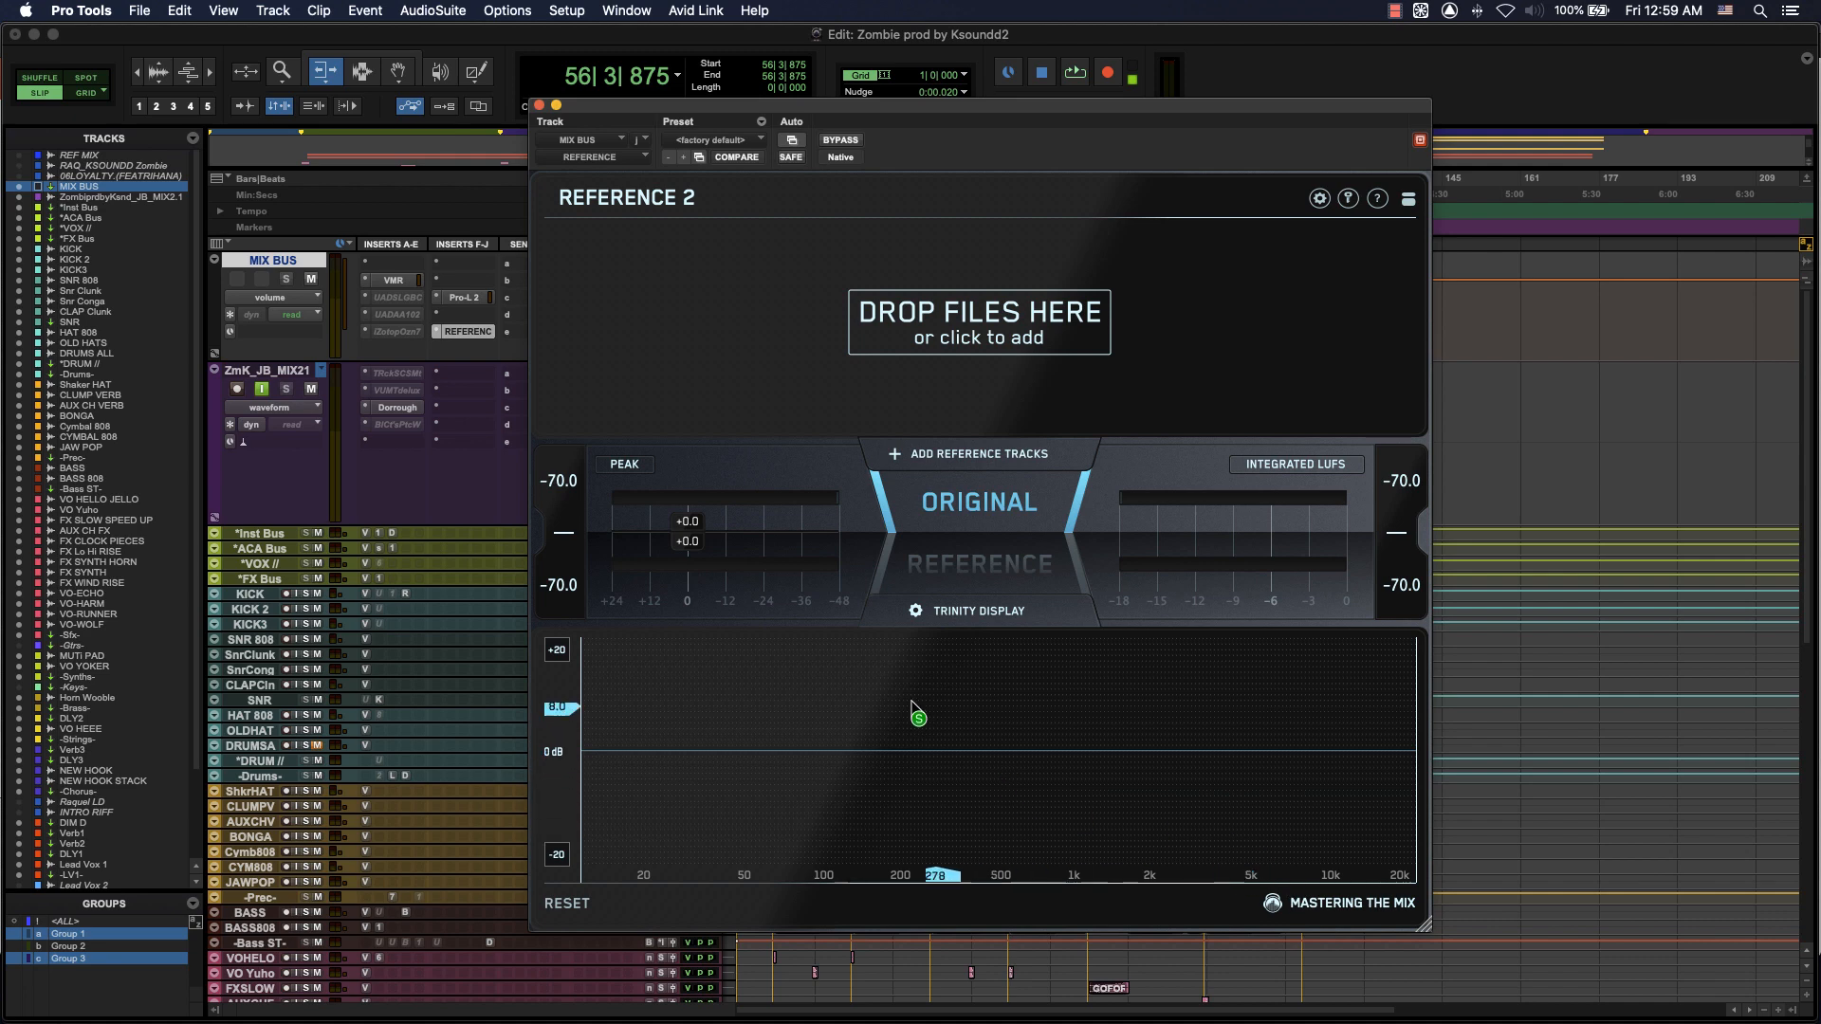
{"action": "left_click", "coordinate": [939, 615]}
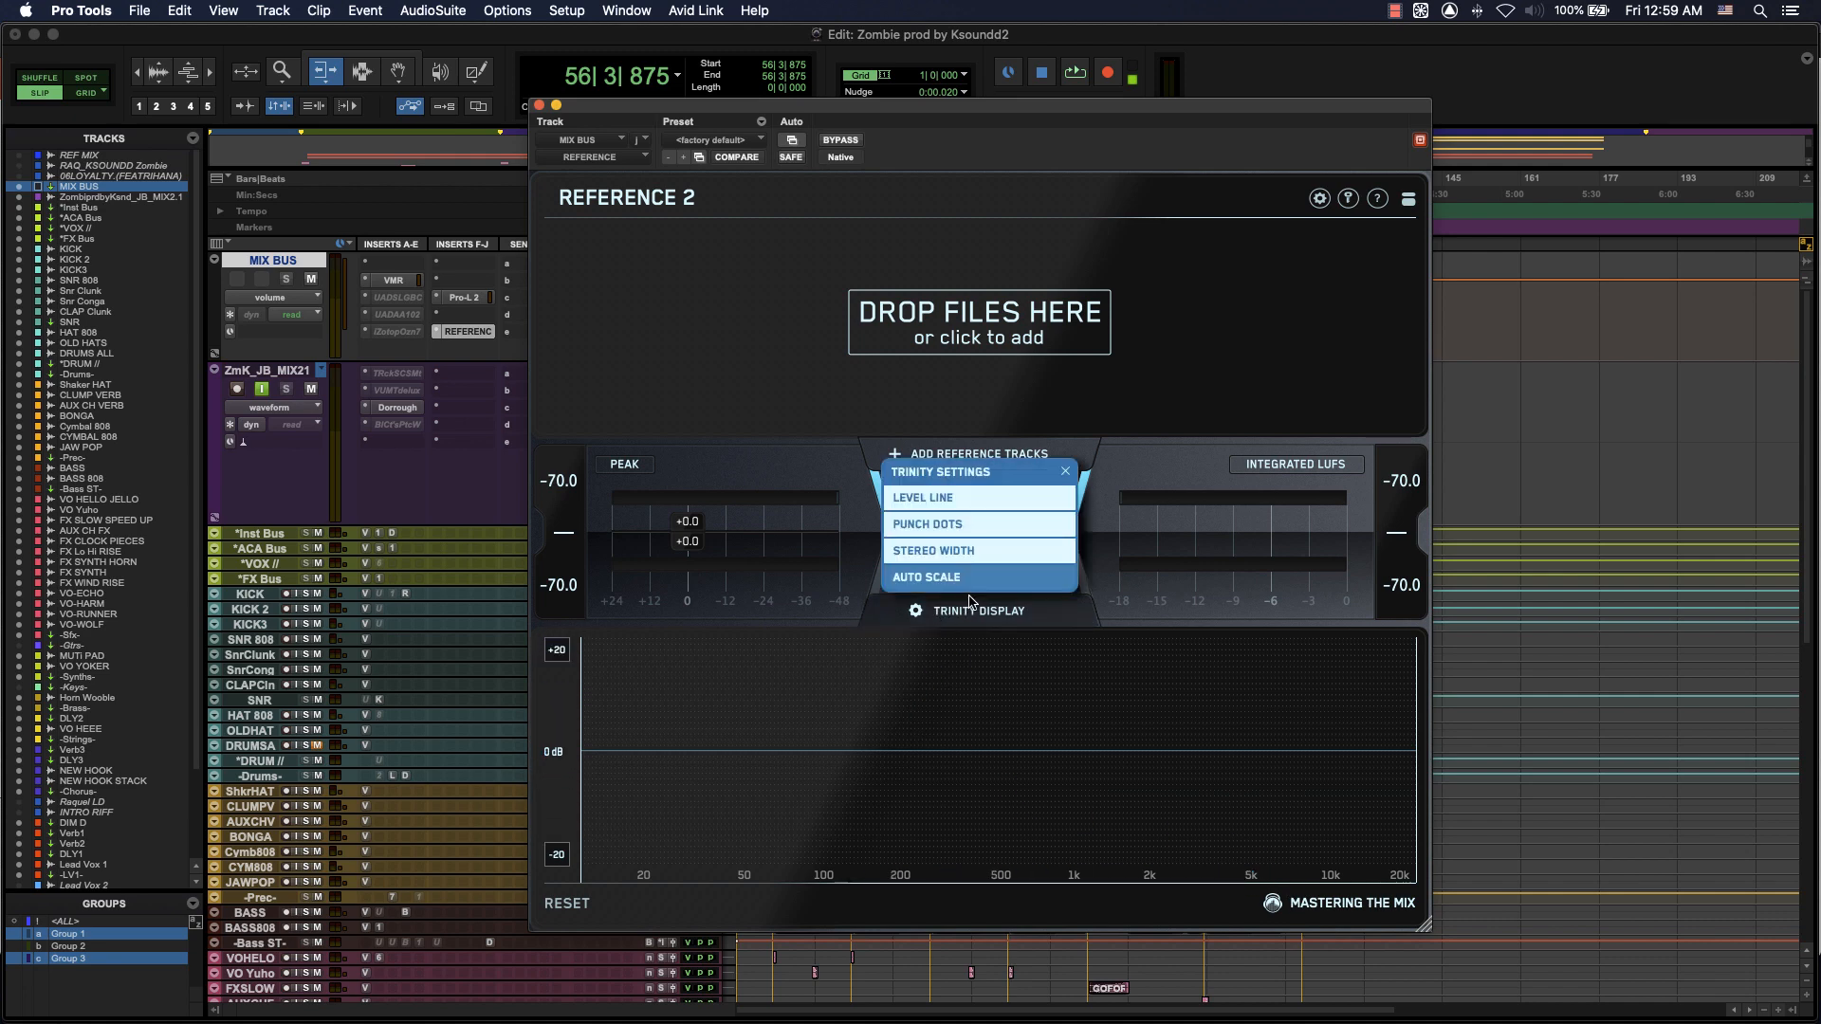
{"action": "left_click", "coordinate": [1024, 685]}
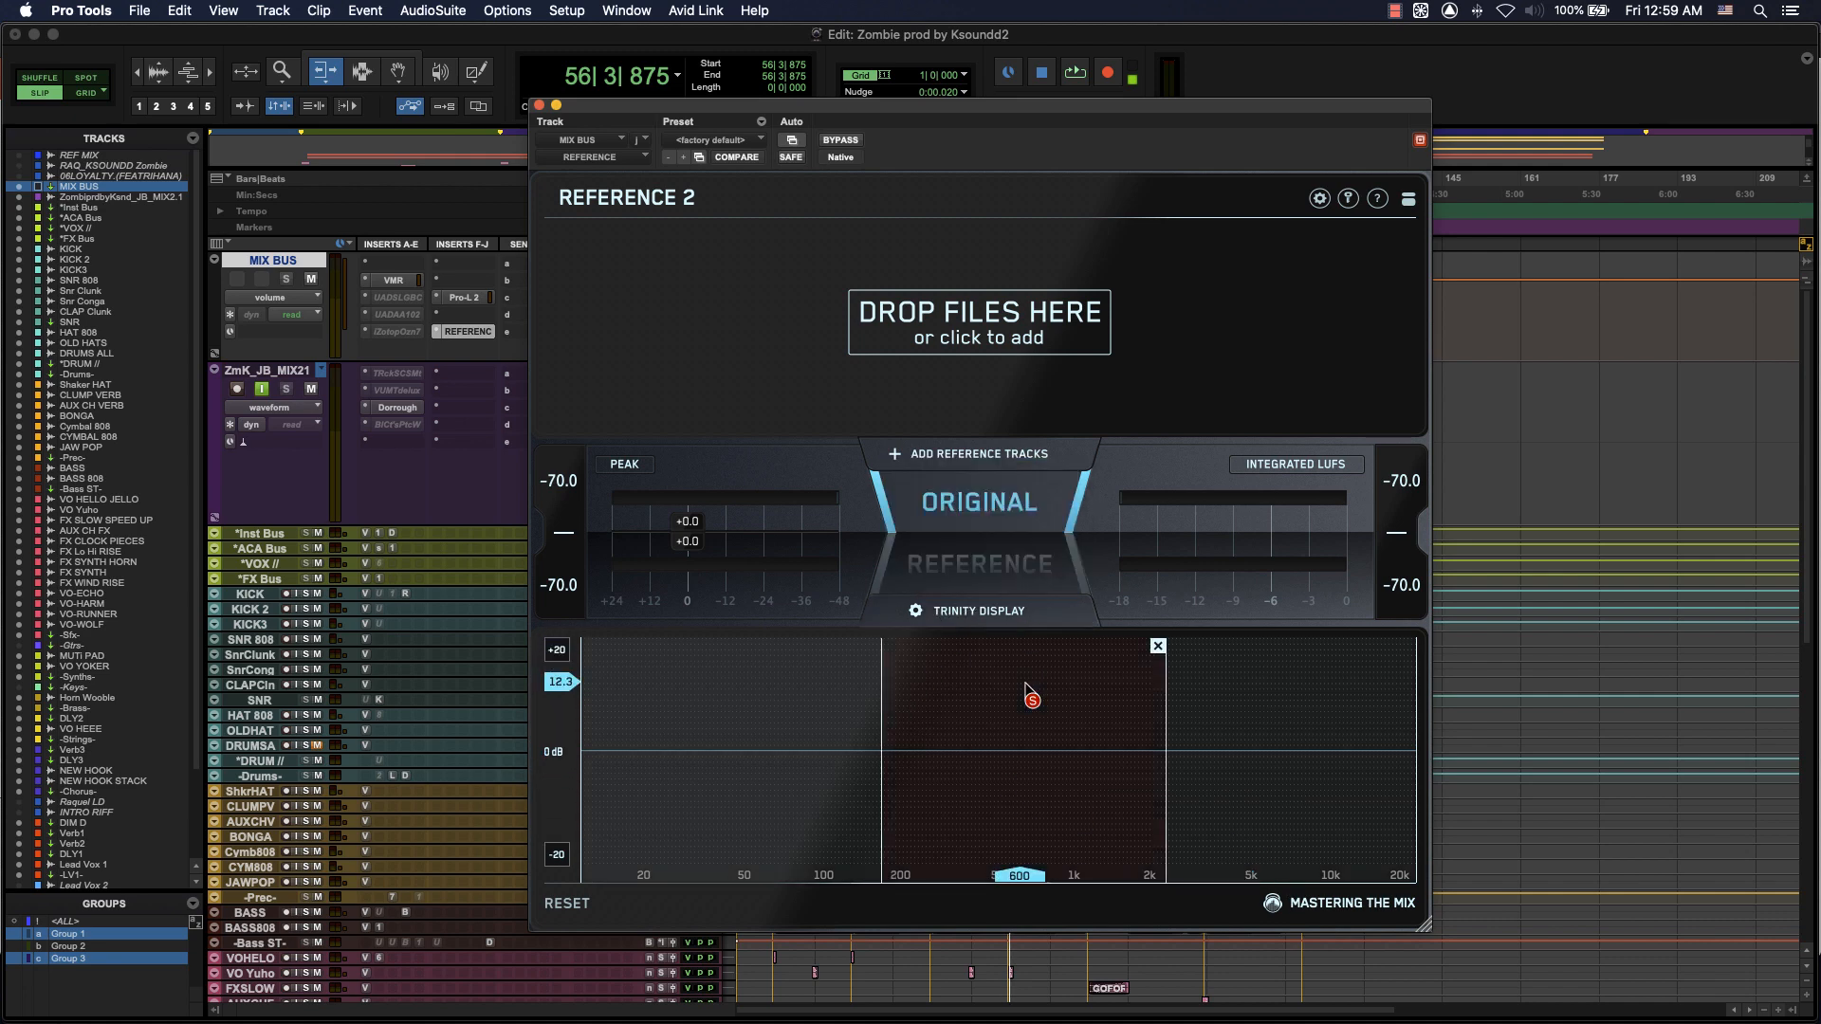
{"action": "left_click_drag", "start_coordinate": [1025, 684], "coordinate": [1161, 650]}
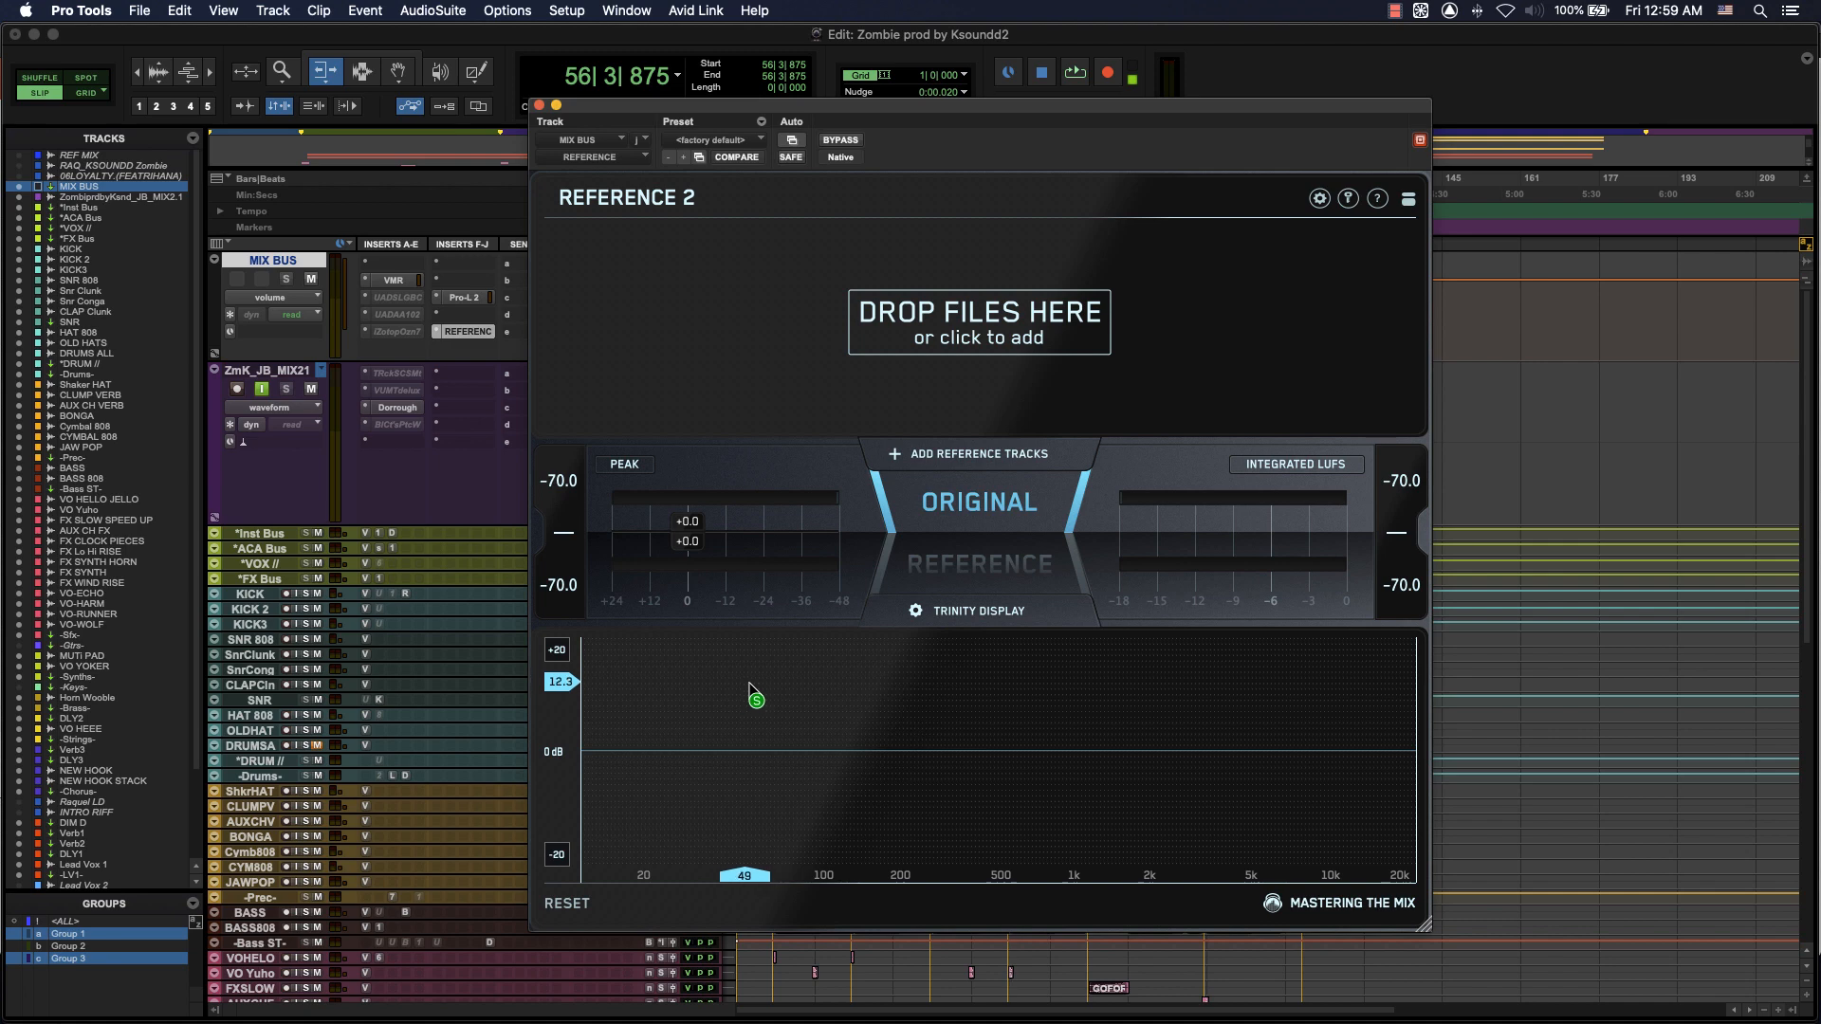
{"action": "left_click", "coordinate": [752, 650]}
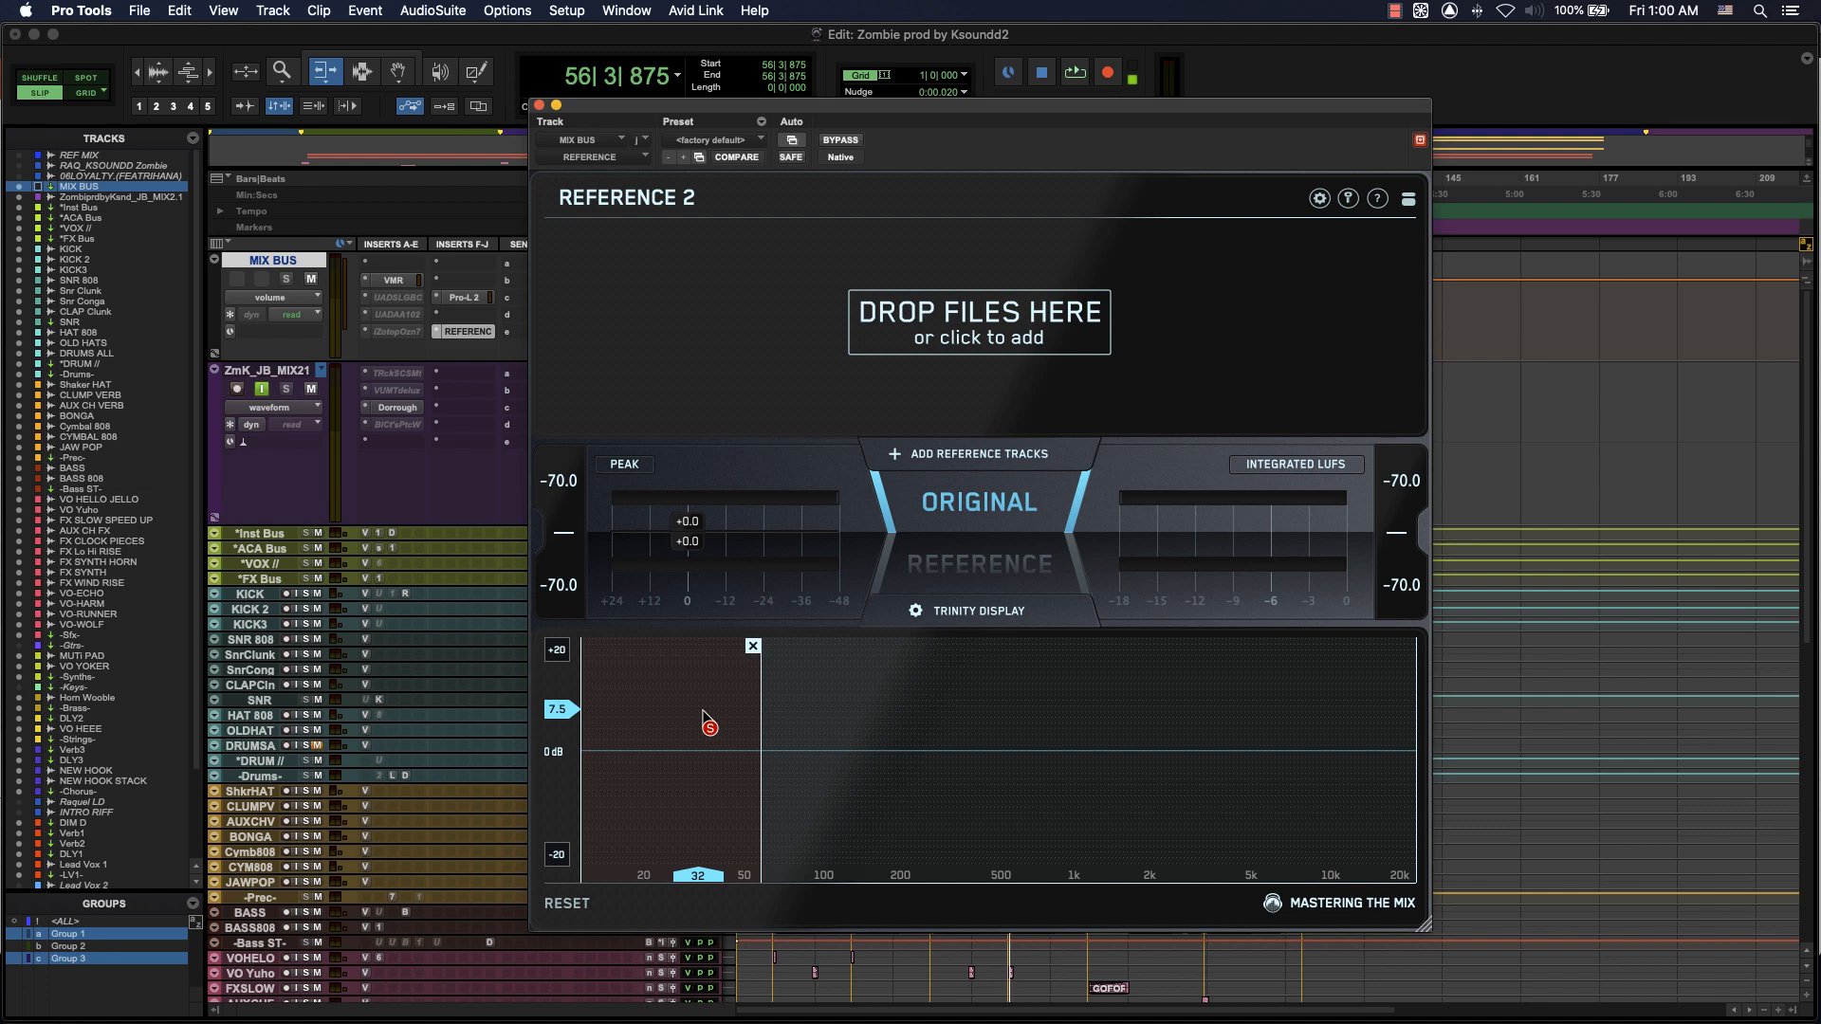
{"action": "left_click", "coordinate": [753, 646]}
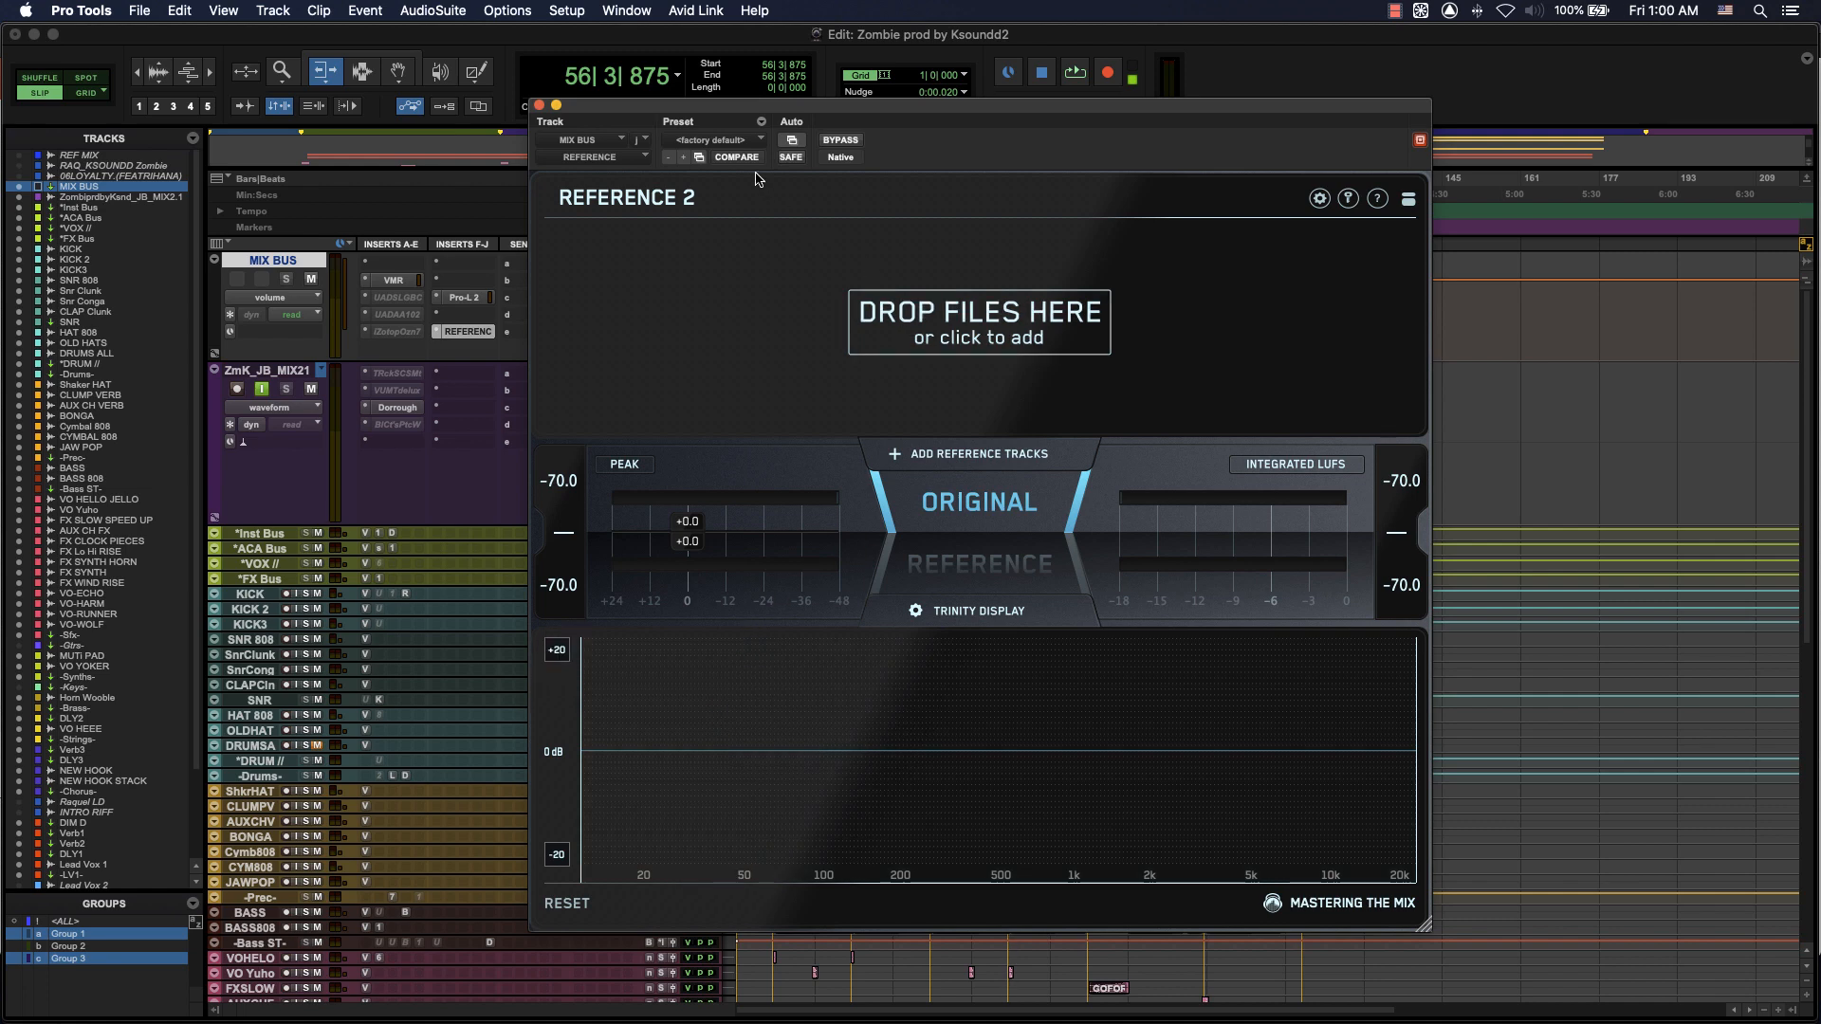
- Look at the plugin's preset list and the maker's product page, and return to the Pro Tools edit window
{"action": "left_click", "coordinate": [742, 142]}
{"action": "left_click", "coordinate": [793, 300]}
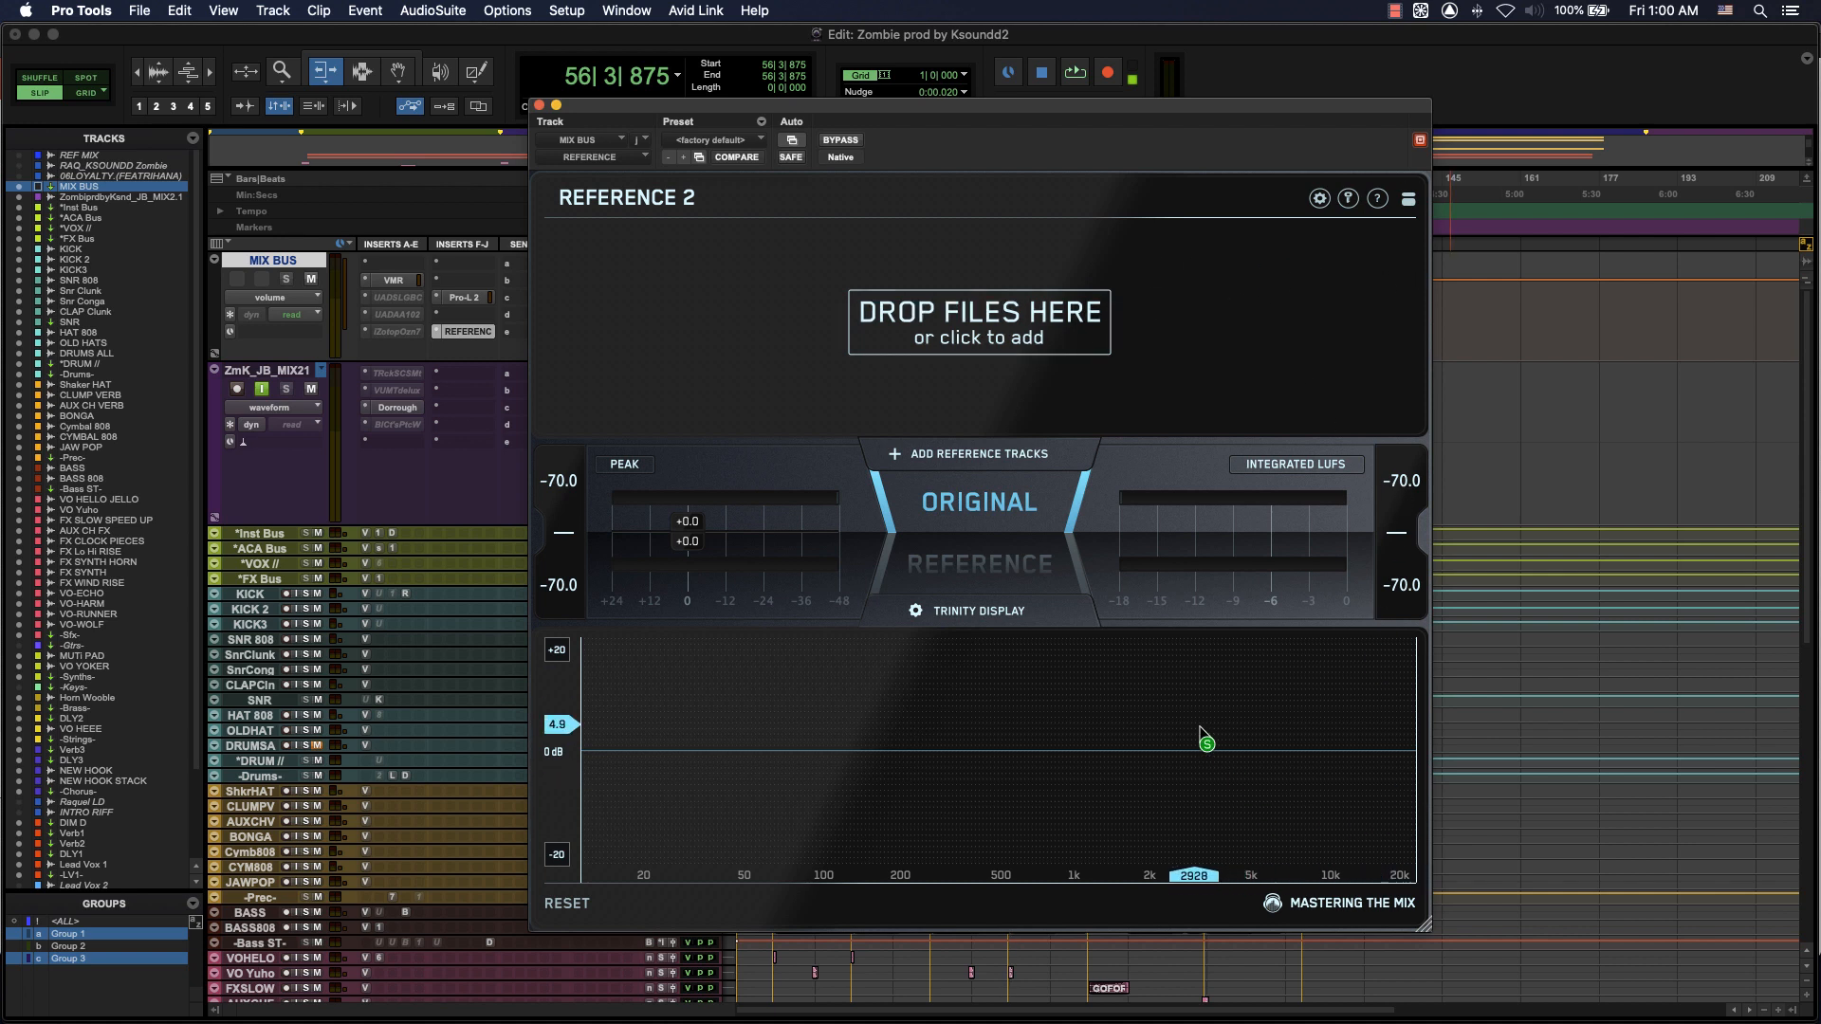
{"action": "left_click", "coordinate": [1313, 906]}
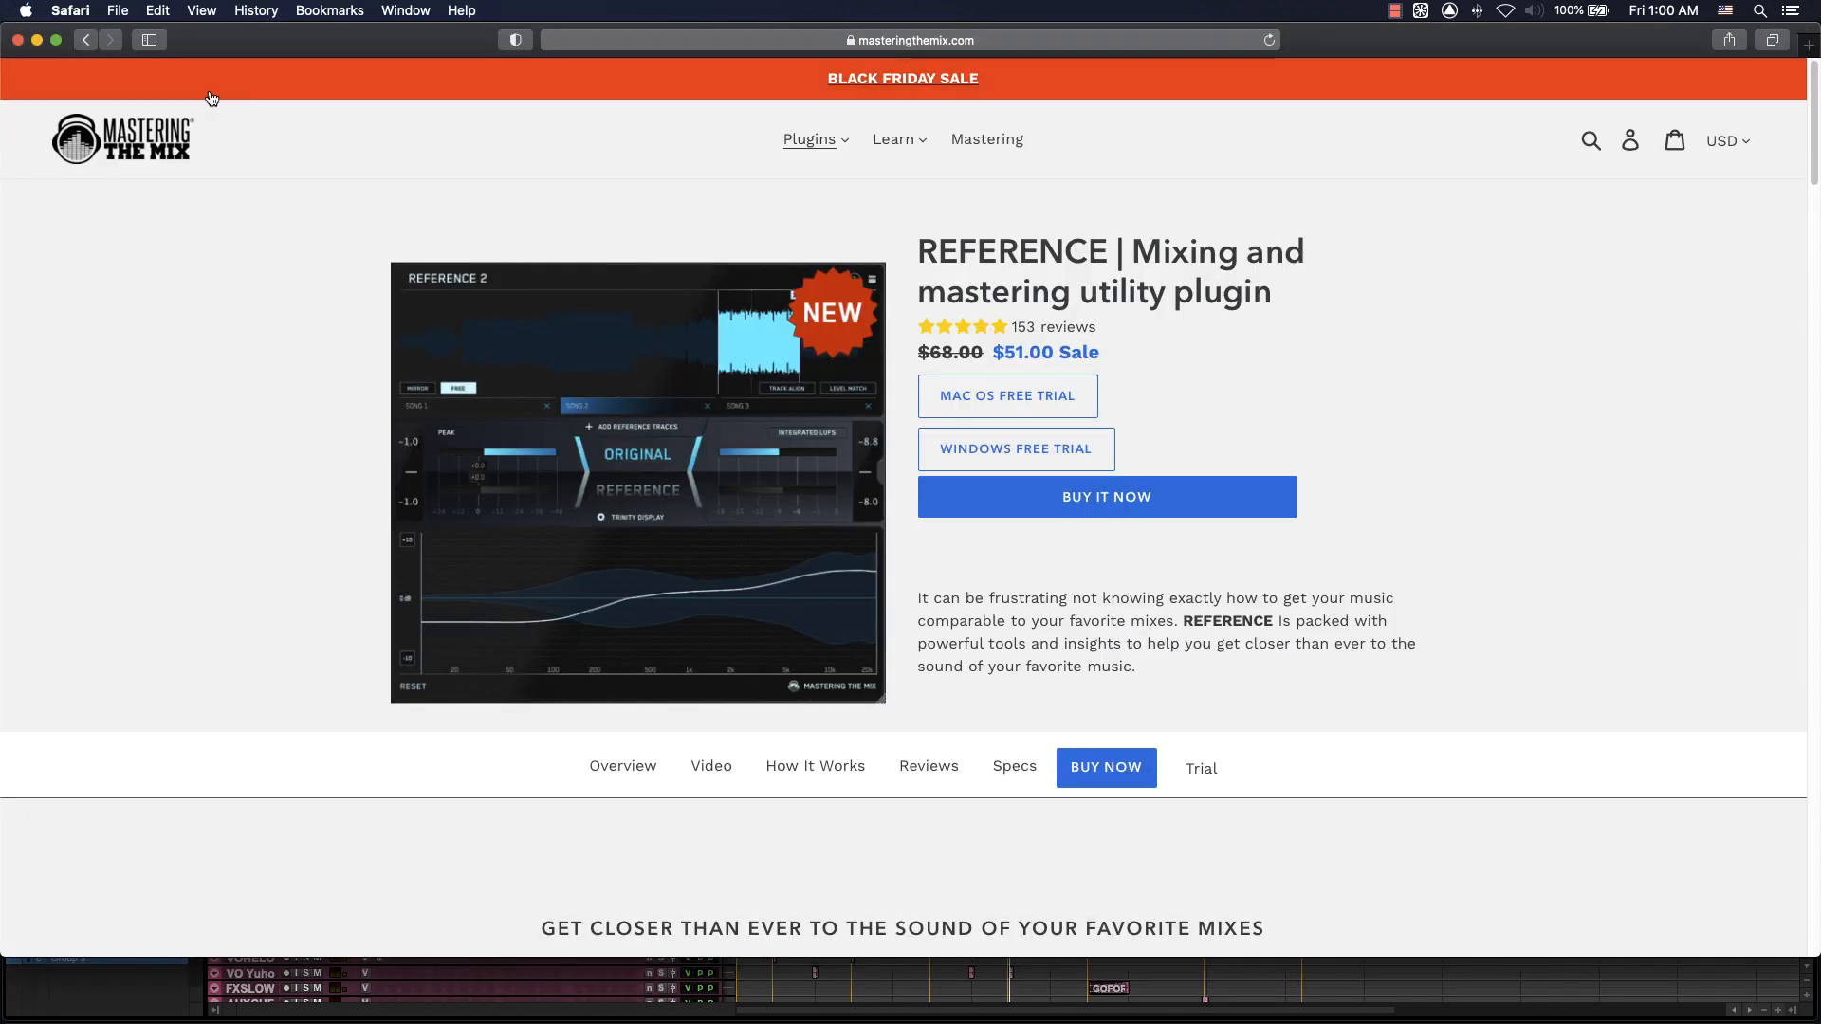
{"action": "key", "text": "ctrl+Up"}
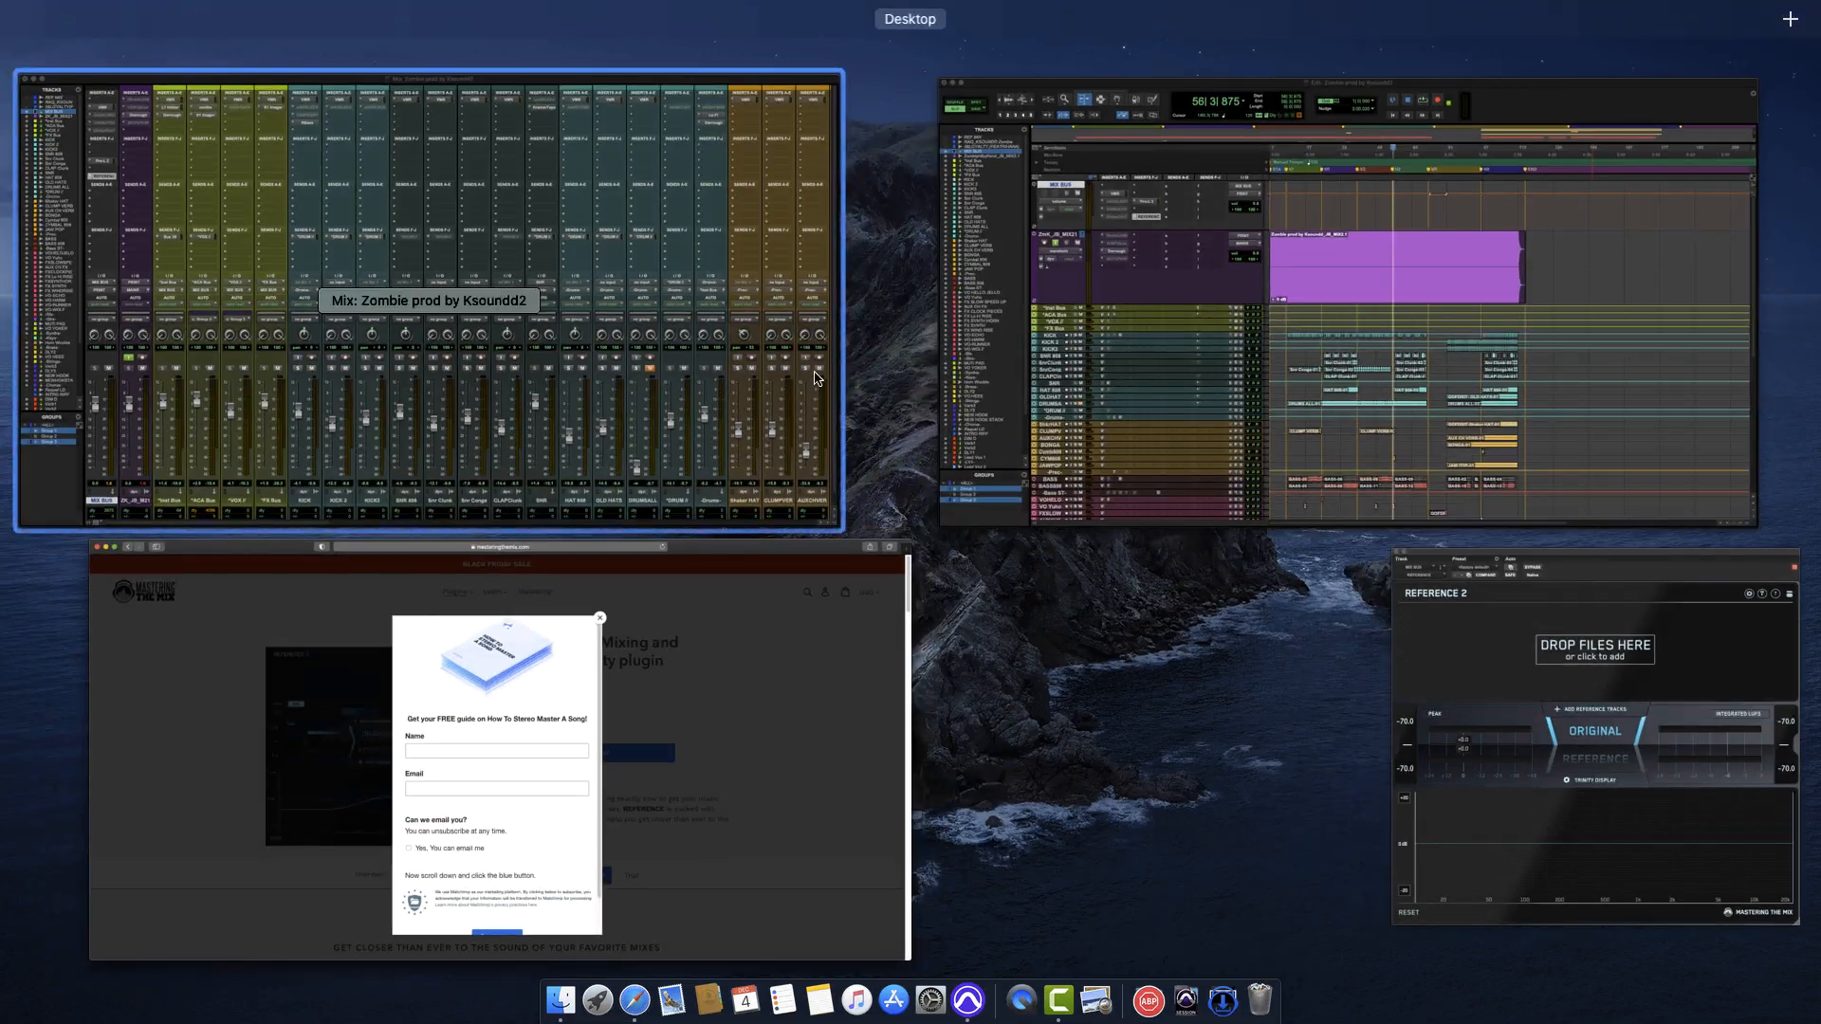
{"action": "left_click", "coordinate": [1109, 437]}
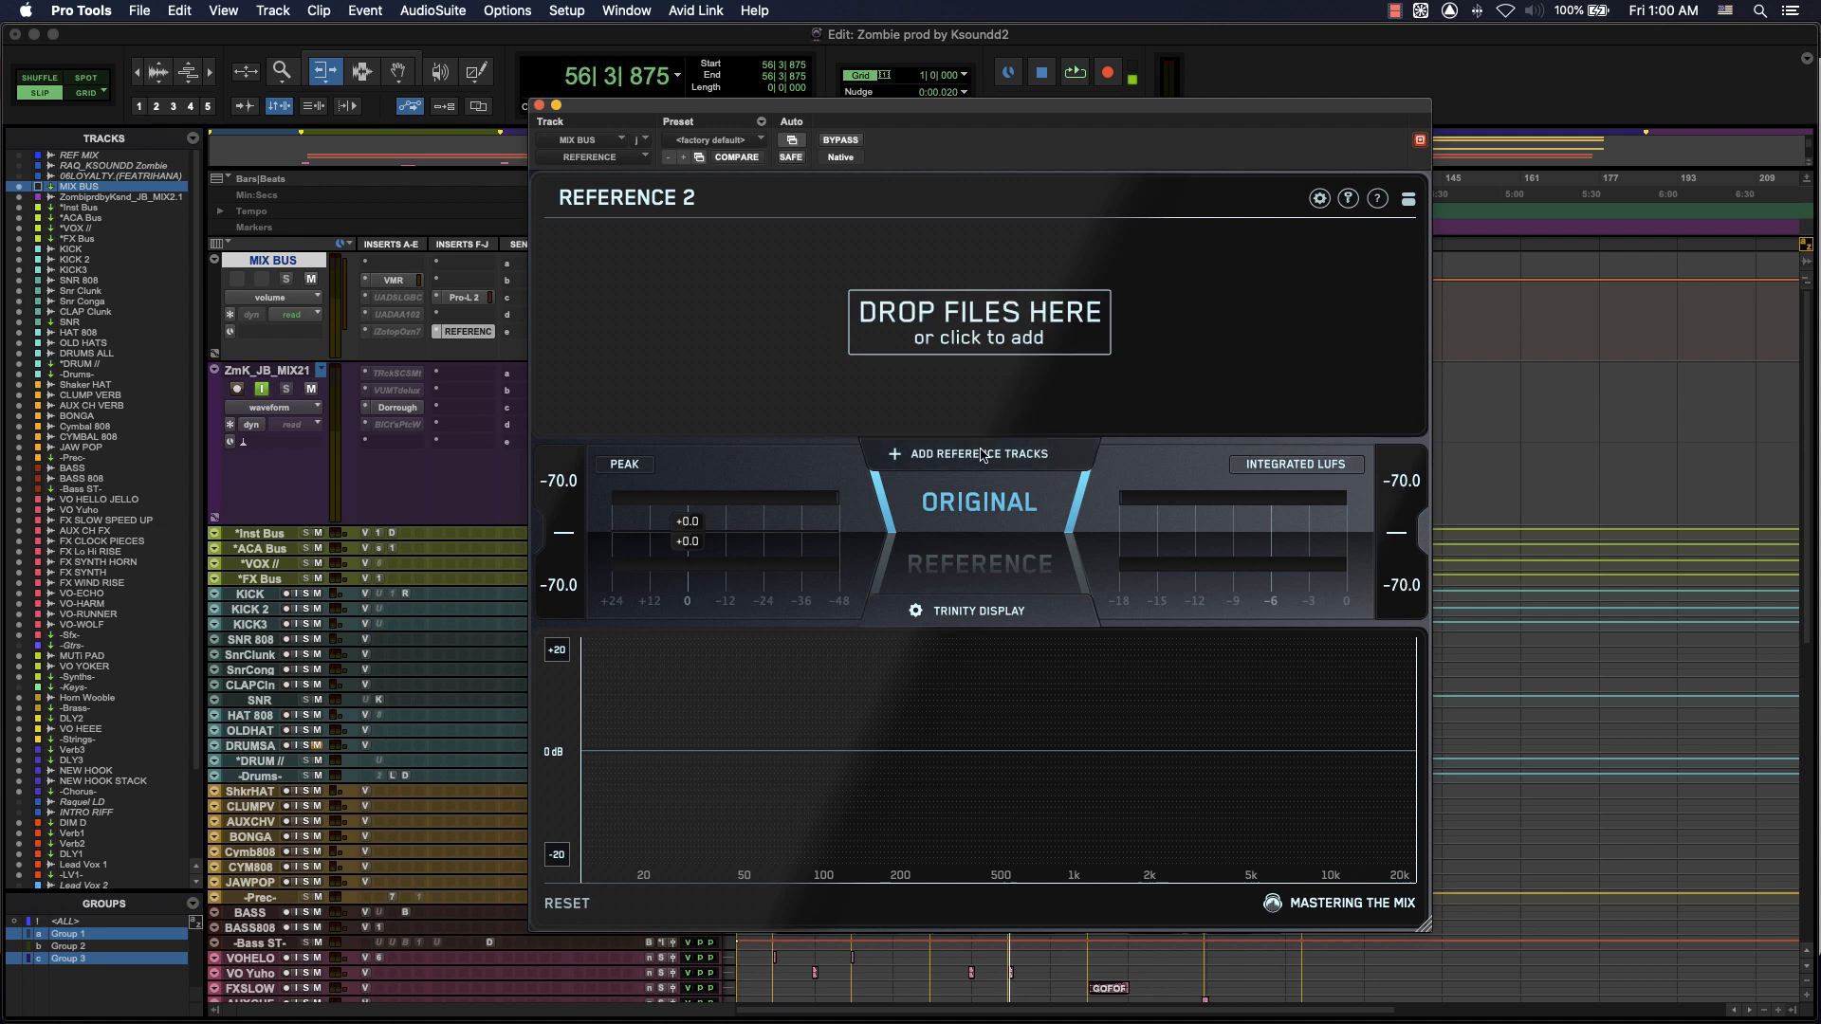
- Load all five Zombie mix WAV files from the CD Reference folder as reference tracks
{"action": "left_click", "coordinate": [959, 309]}
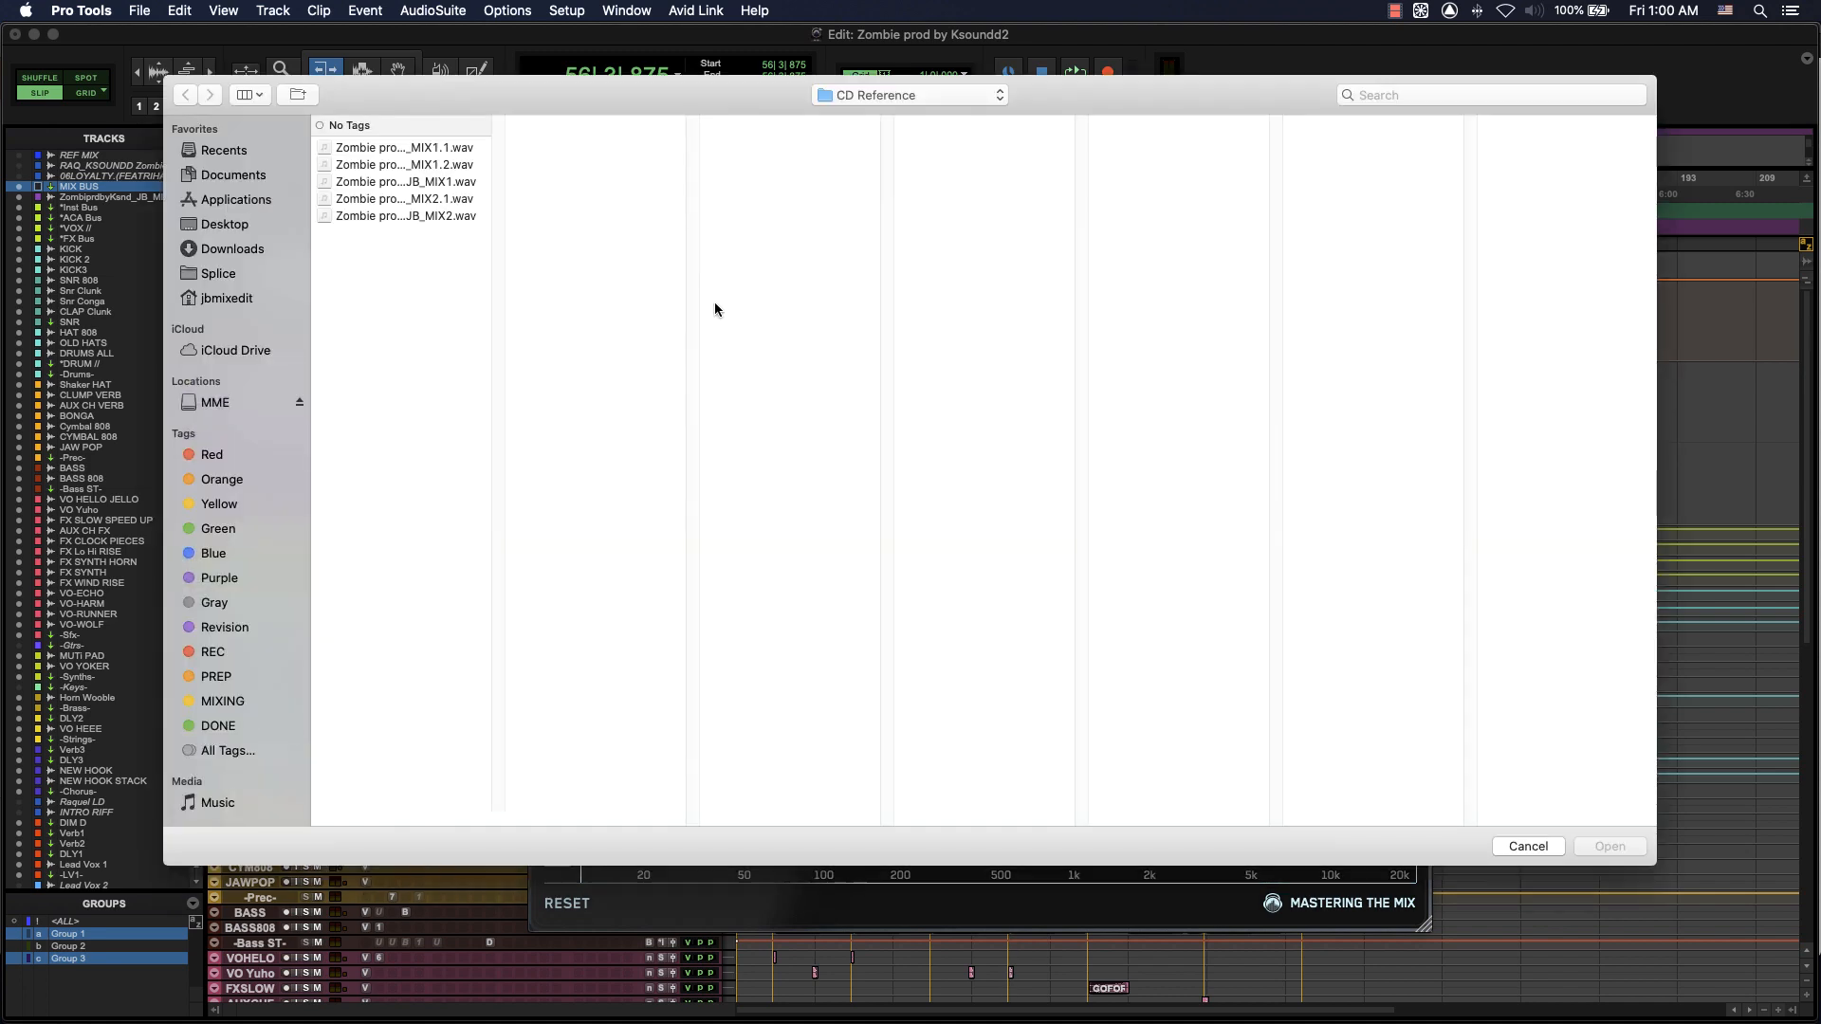
{"action": "left_click_drag", "start_coordinate": [451, 242], "coordinate": [424, 111]}
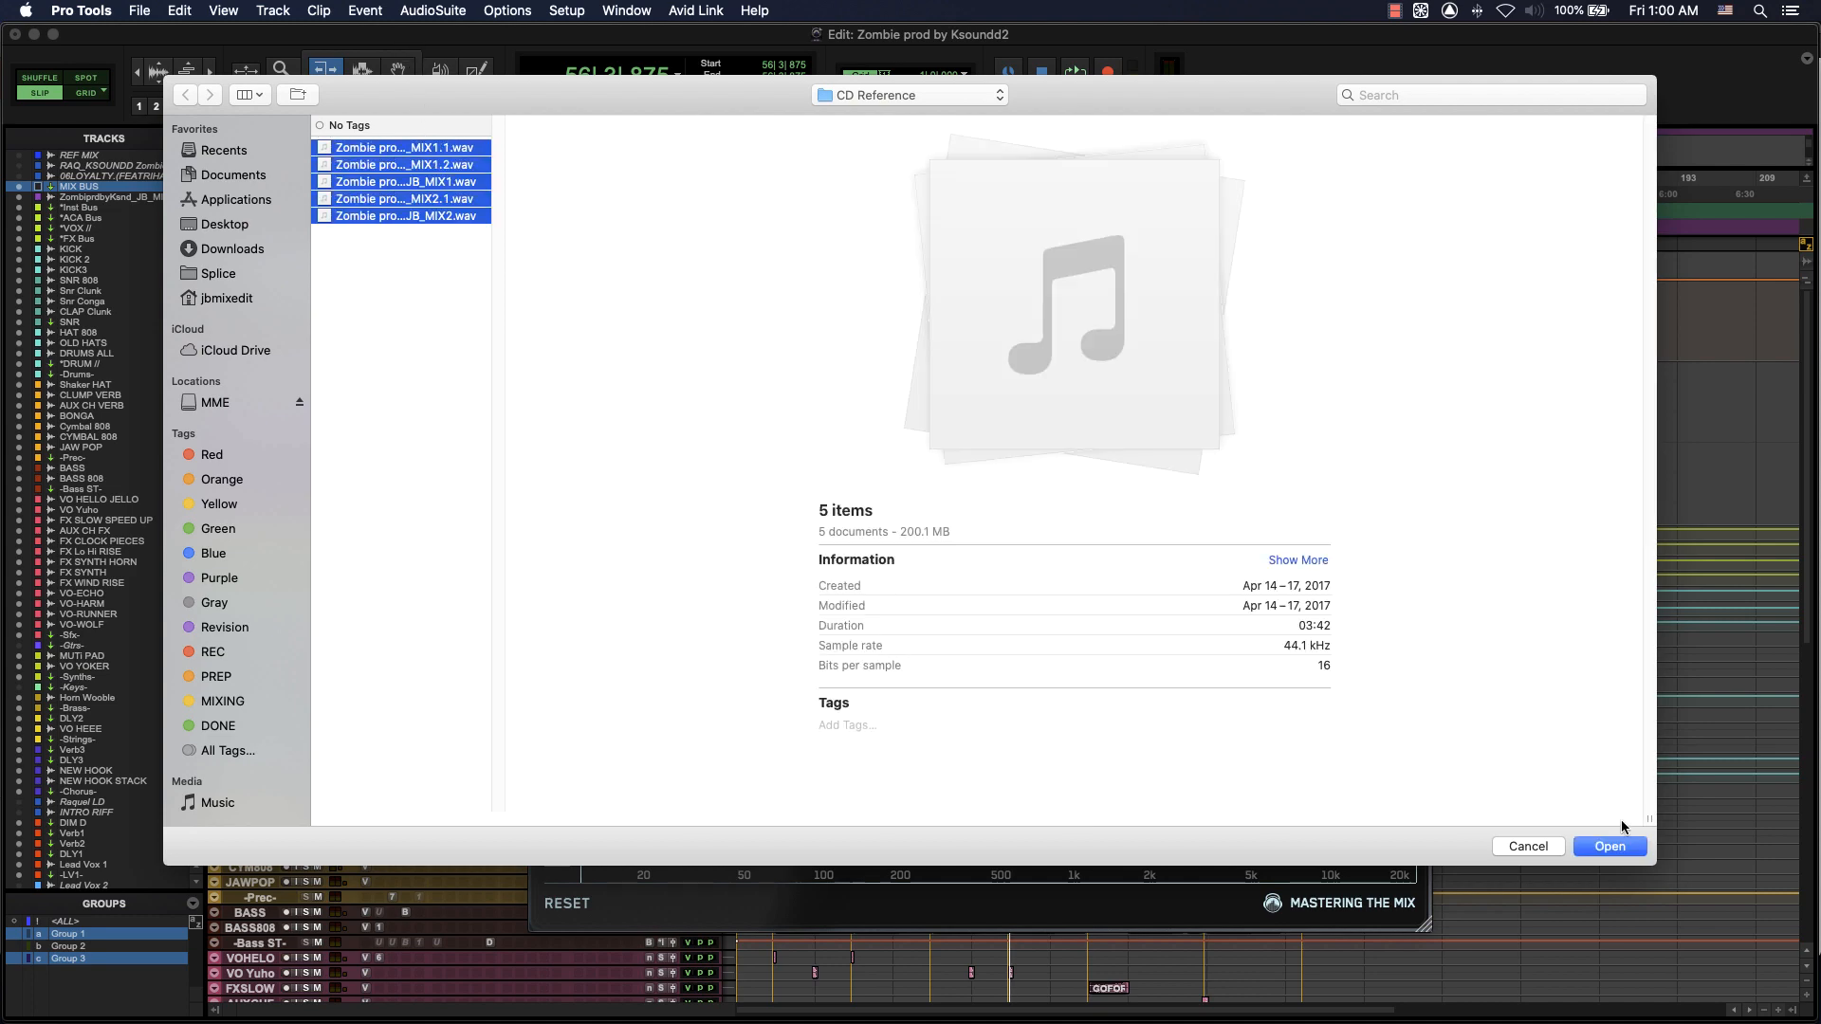
{"action": "left_click", "coordinate": [1609, 845]}
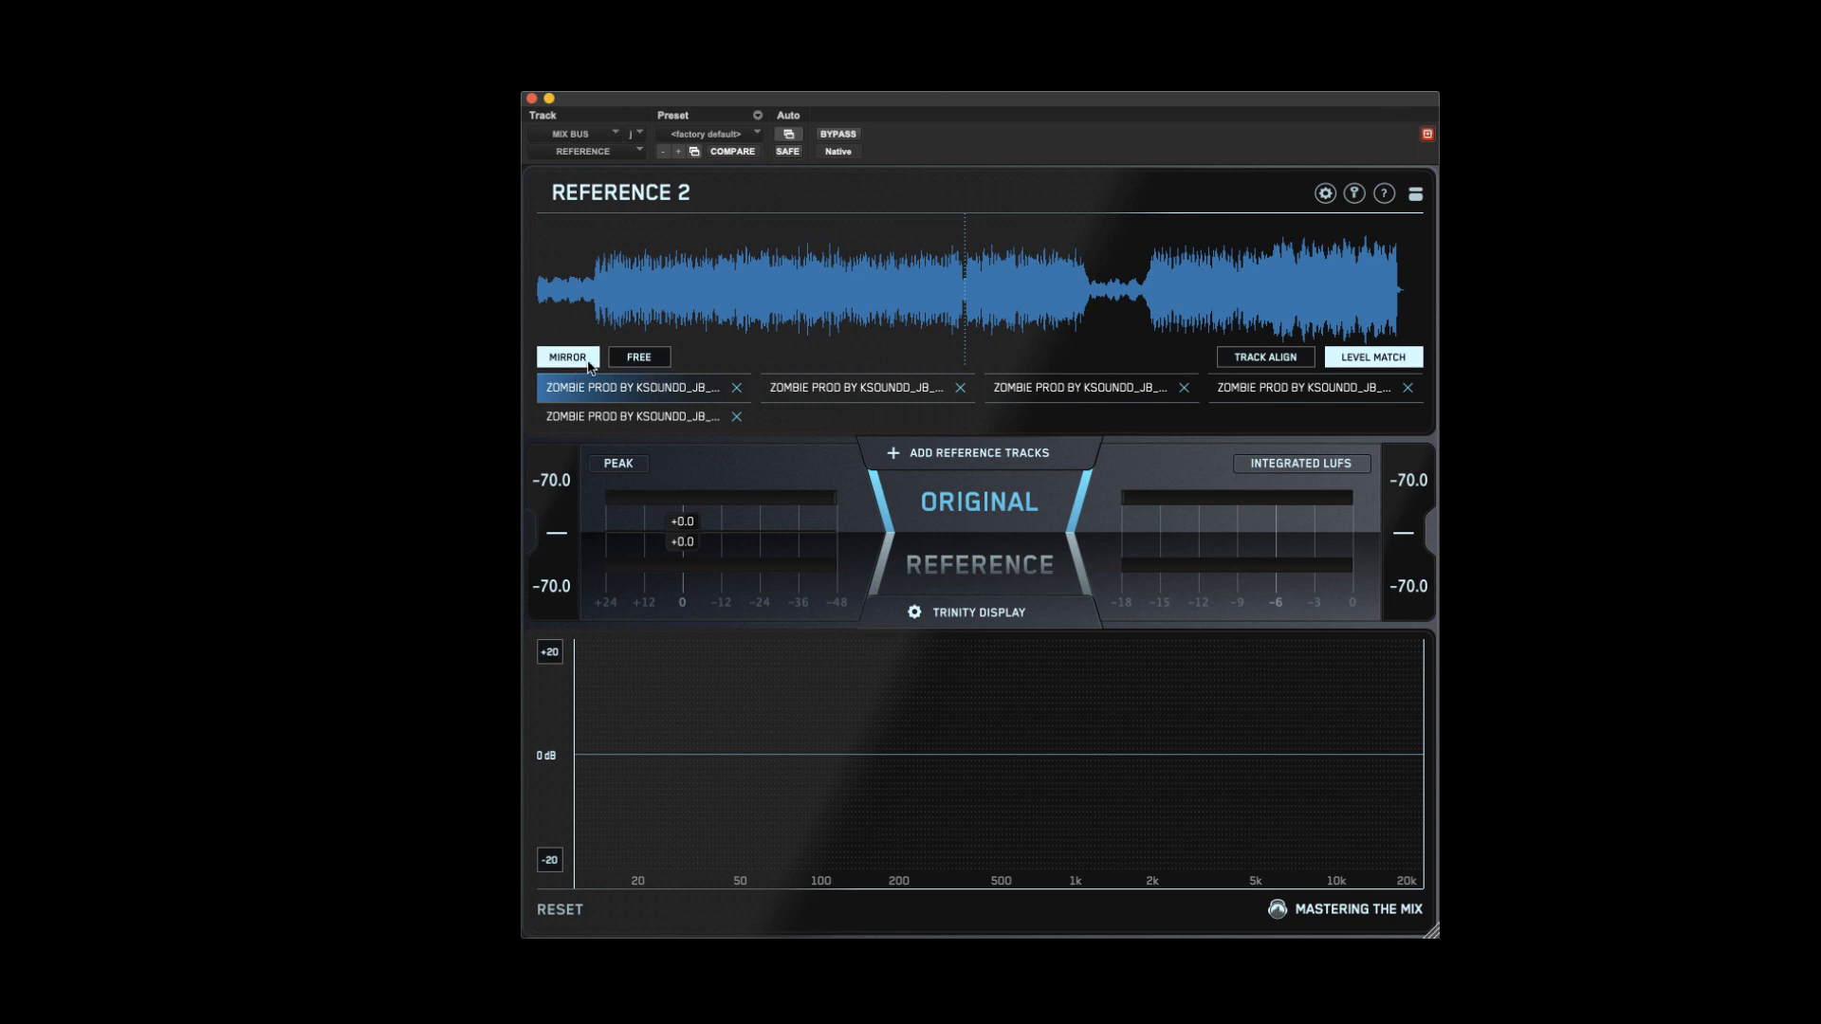
- View the waveforms of the second to fifth reference tracks, briefly trying Free mode on the fourth before returning it to Mirror
{"action": "left_click", "coordinate": [854, 396]}
{"action": "left_click", "coordinate": [1022, 394]}
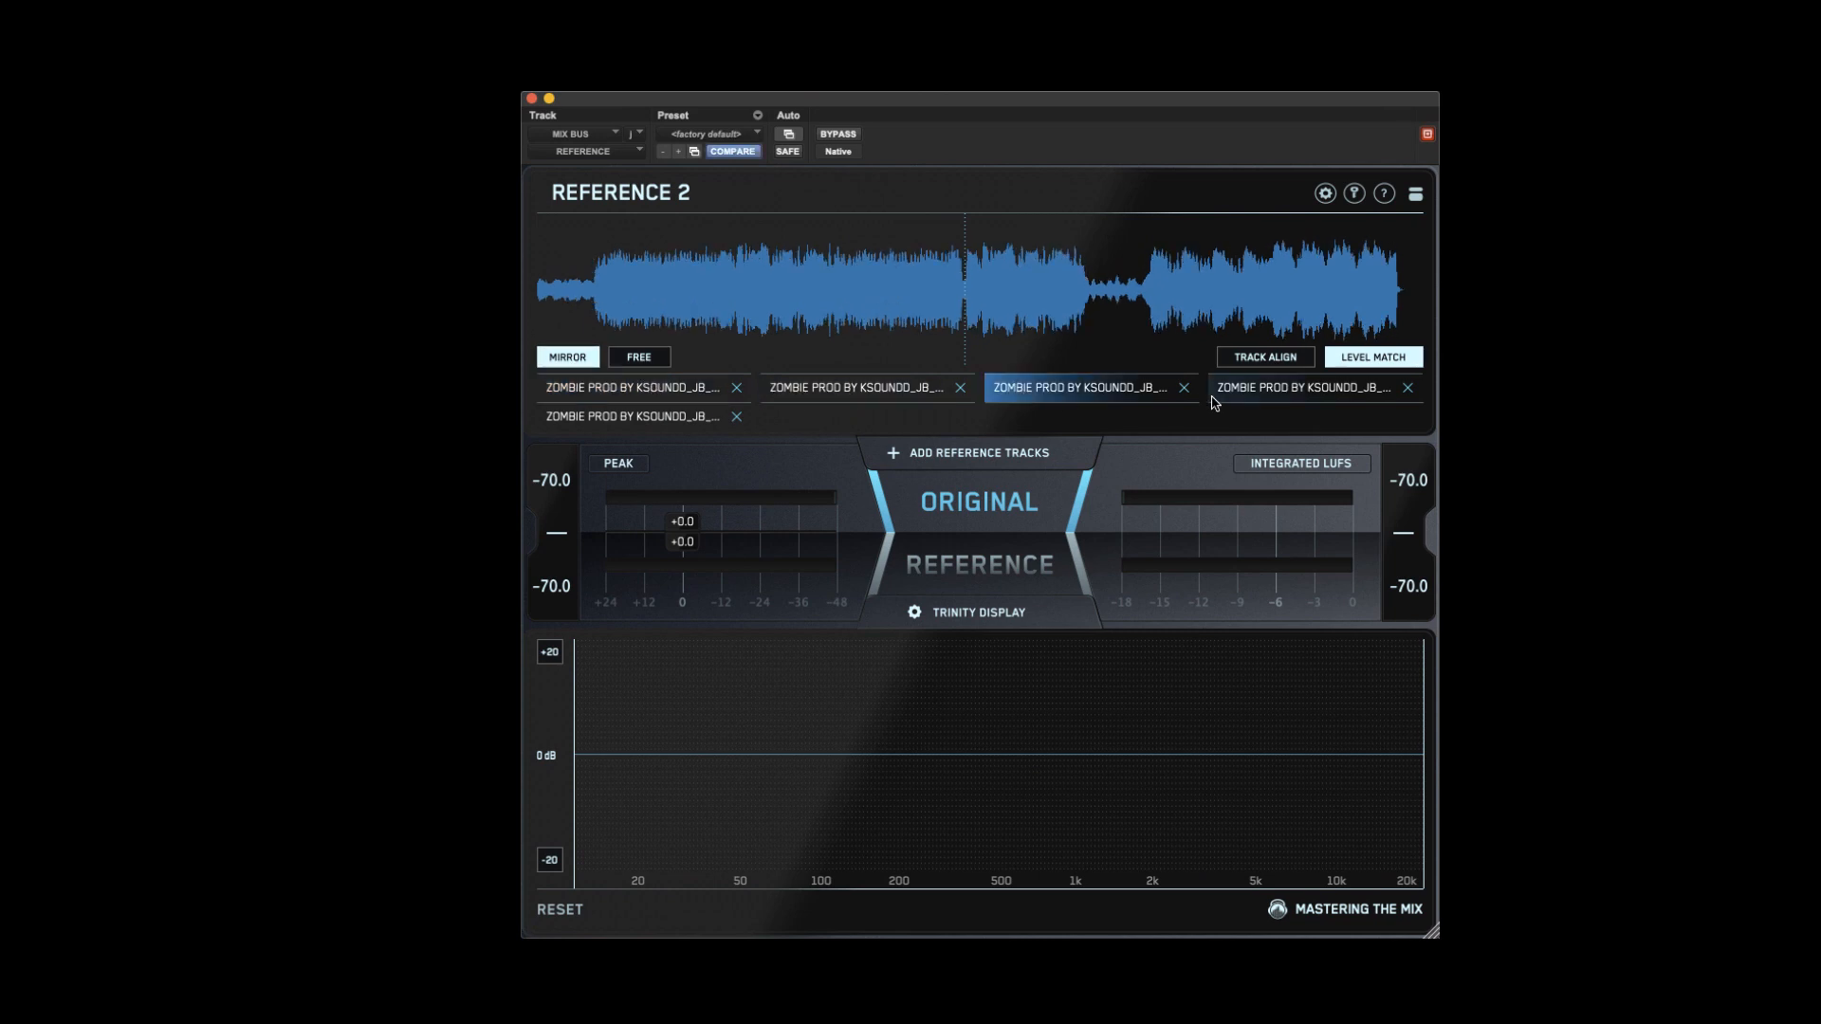
{"action": "left_click", "coordinate": [1261, 396]}
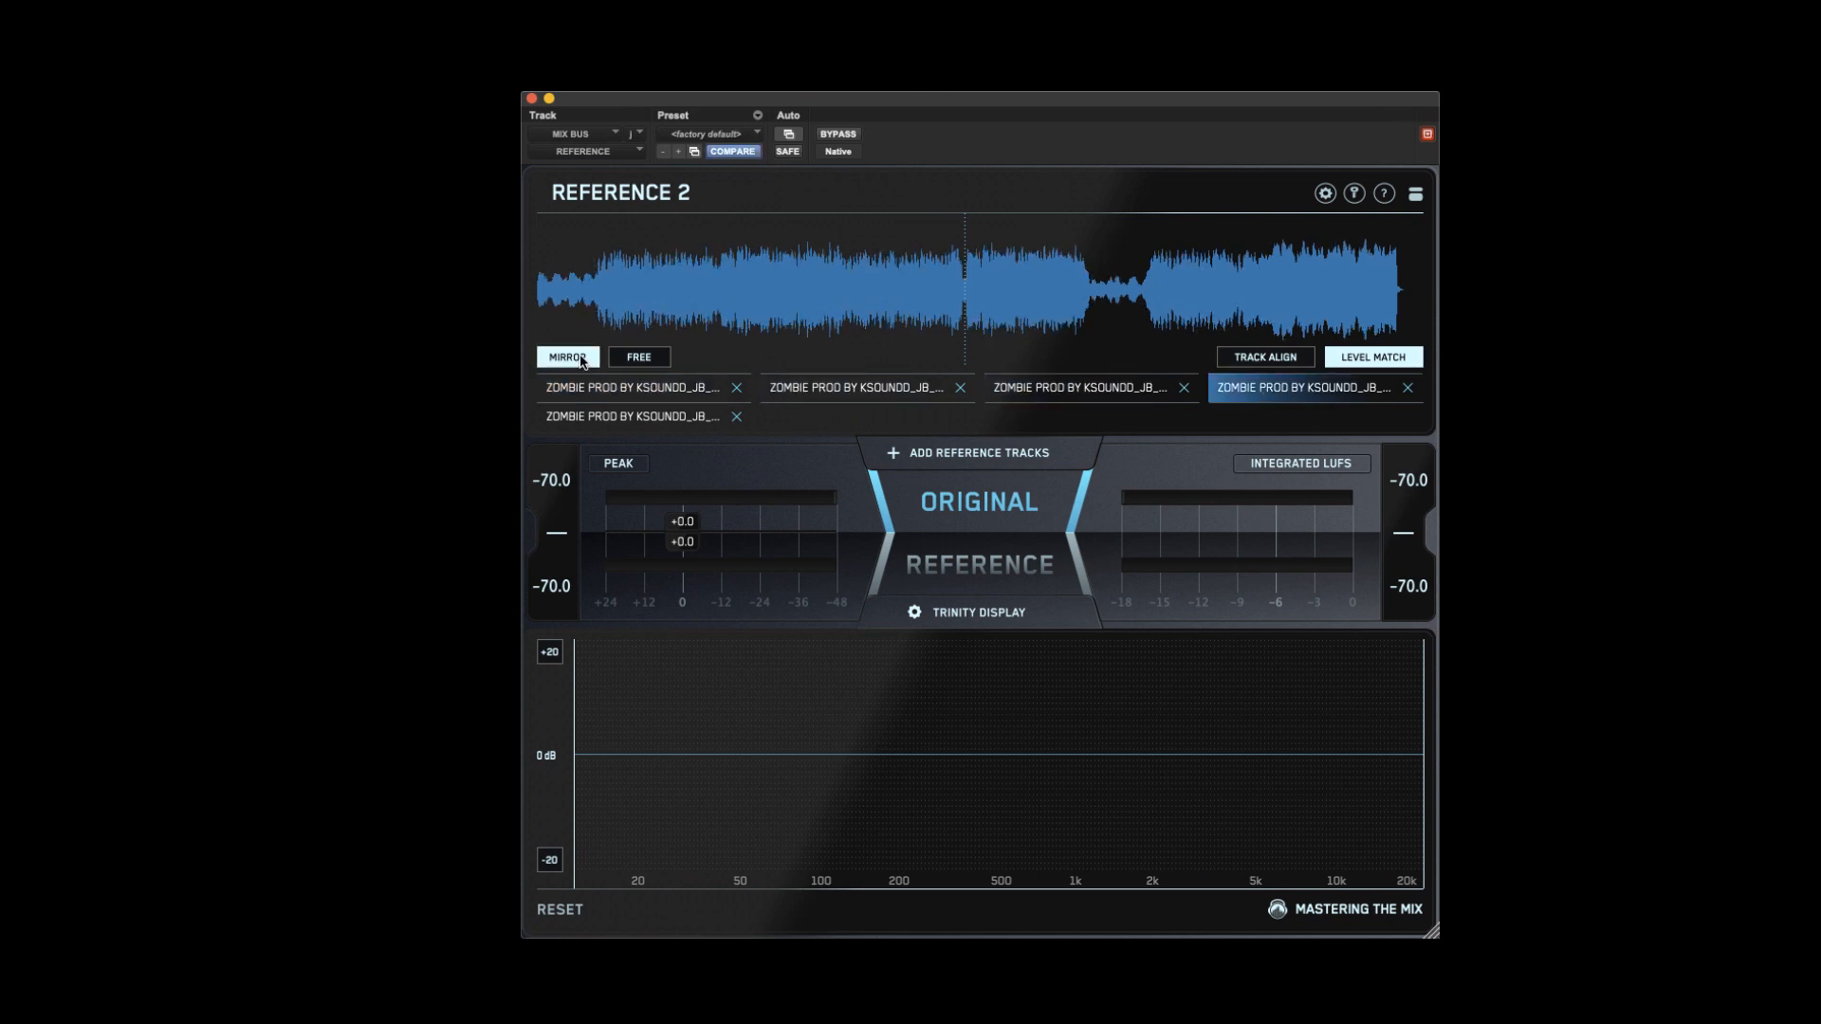
{"action": "left_click", "coordinate": [659, 358]}
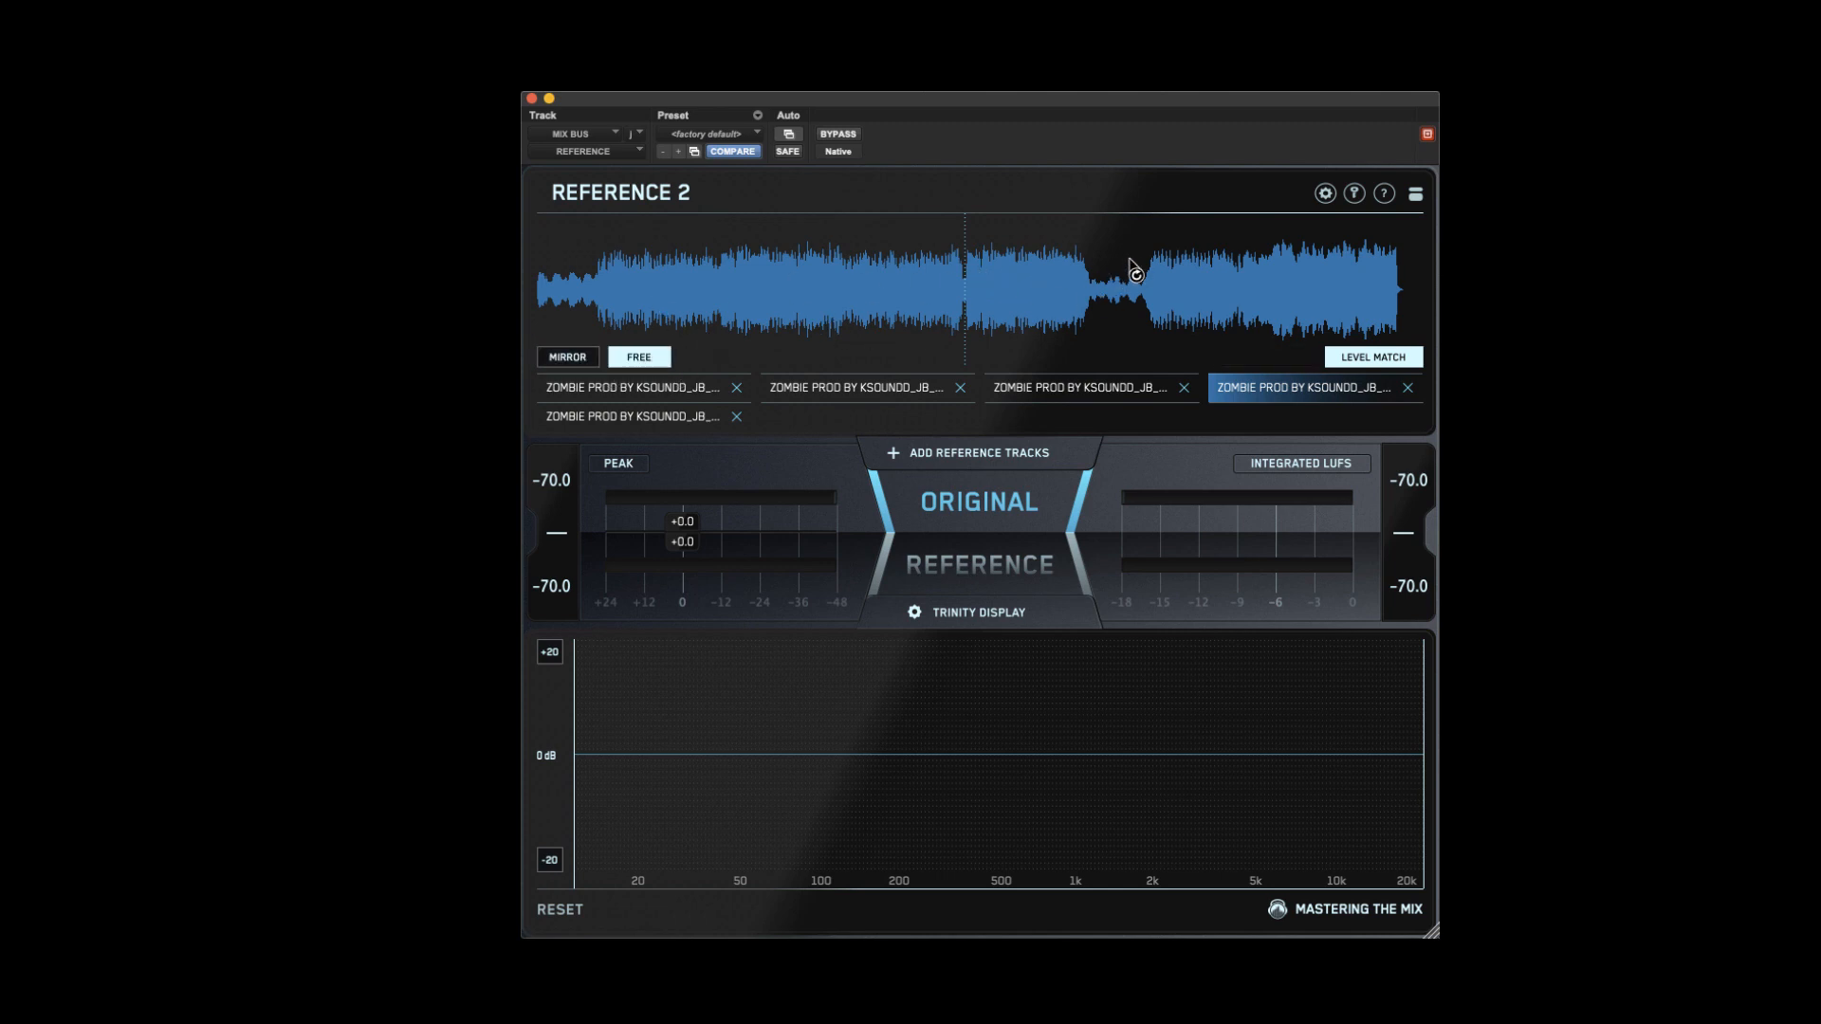
{"action": "left_click", "coordinate": [567, 358]}
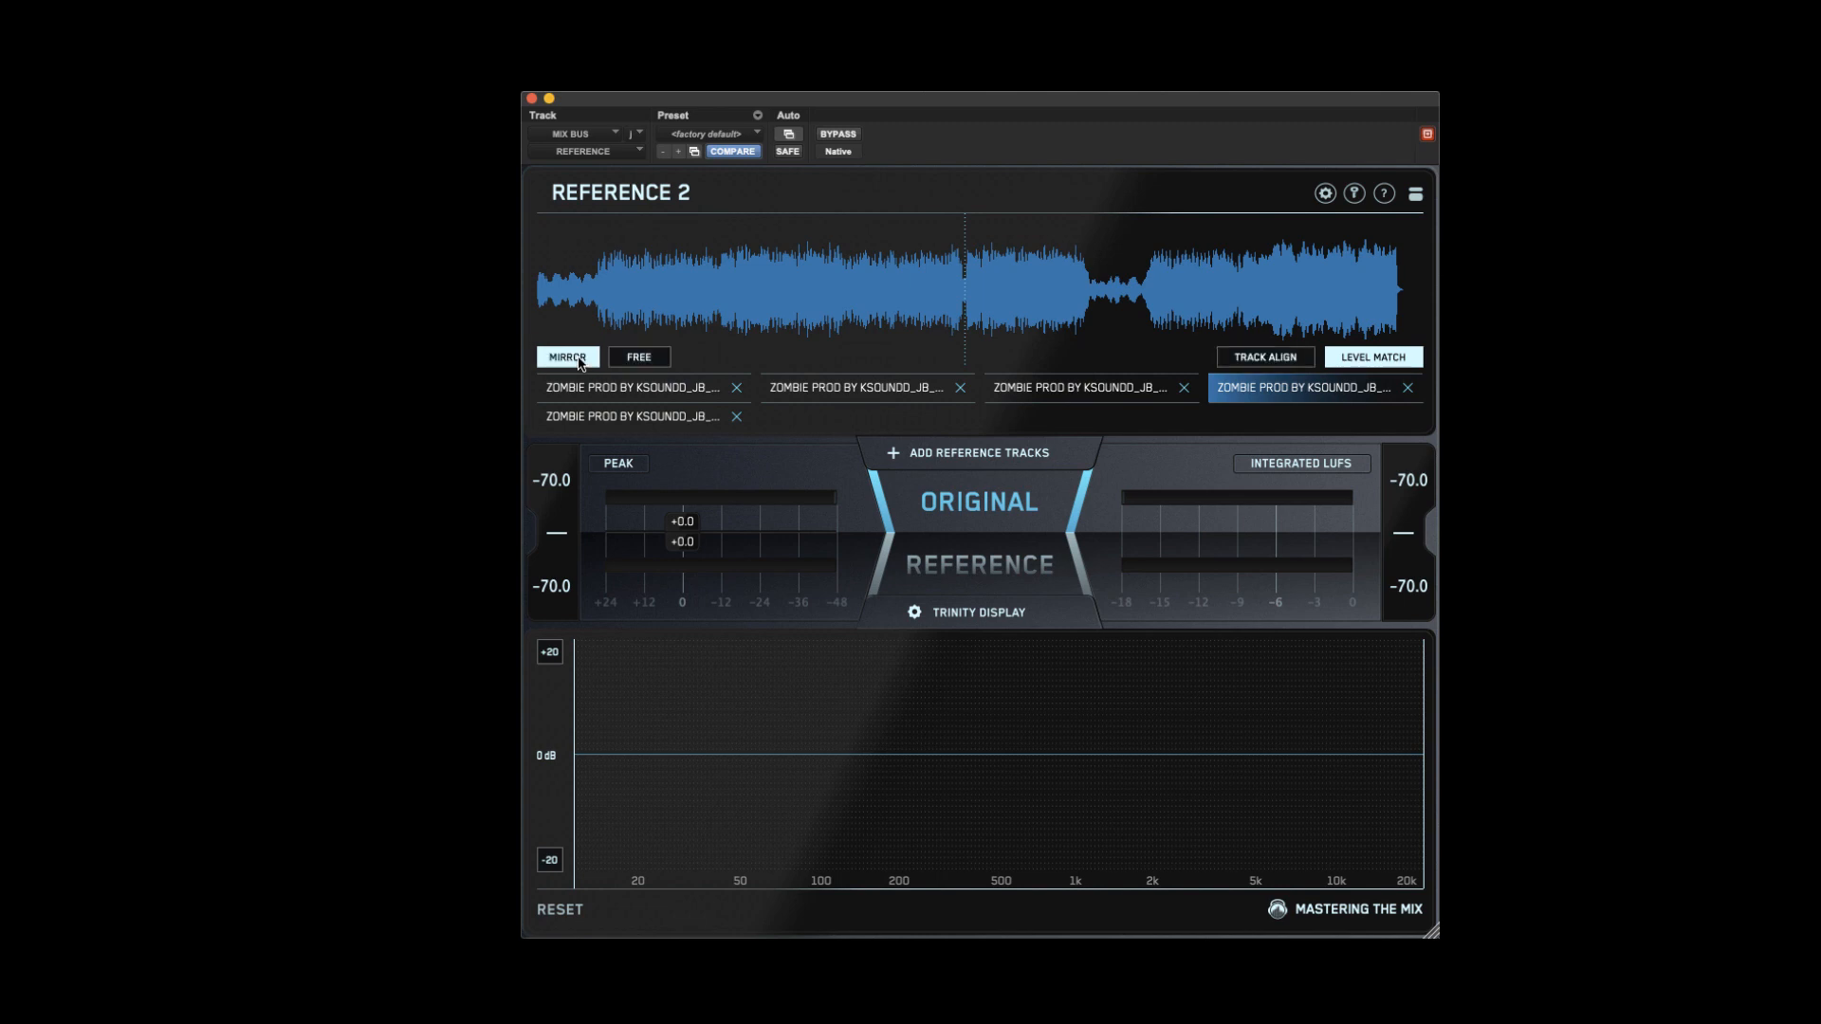
{"action": "left_click", "coordinate": [599, 424]}
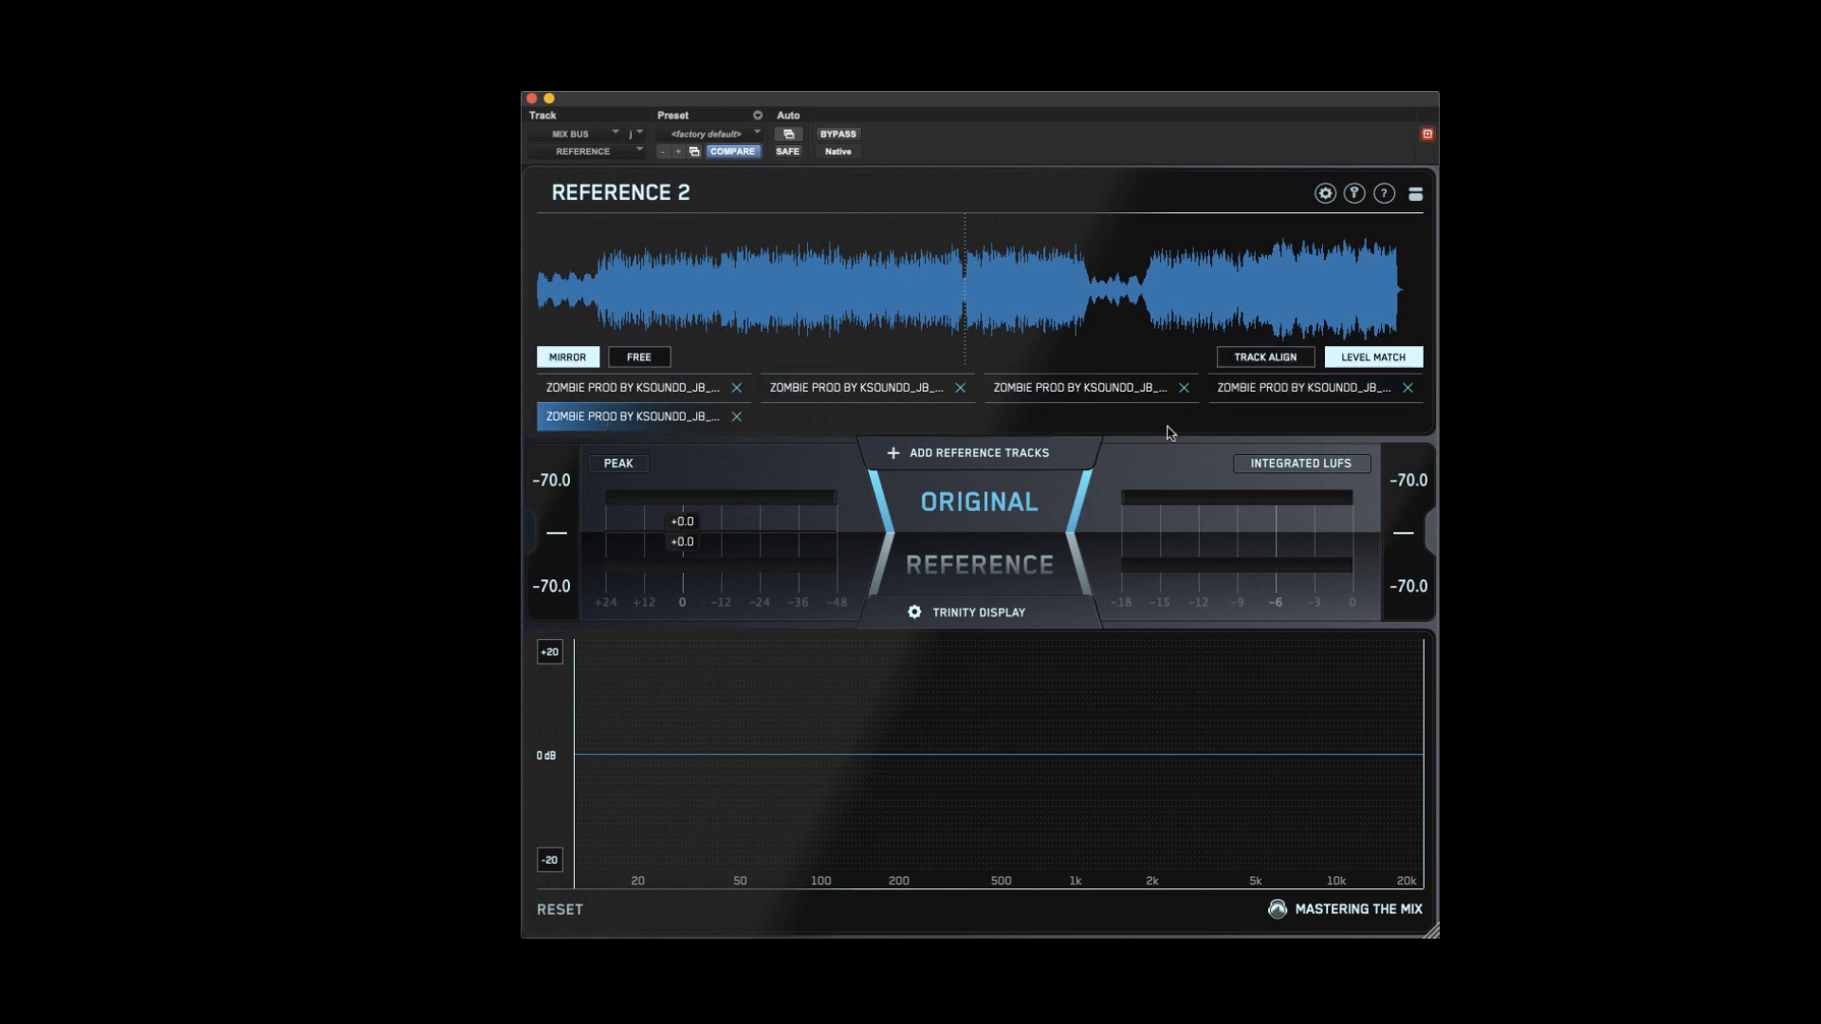
- Examine the Track Align options on the fourth and fifth reference tracks, trying a free playback position on the fourth
{"action": "left_click", "coordinate": [1266, 361]}
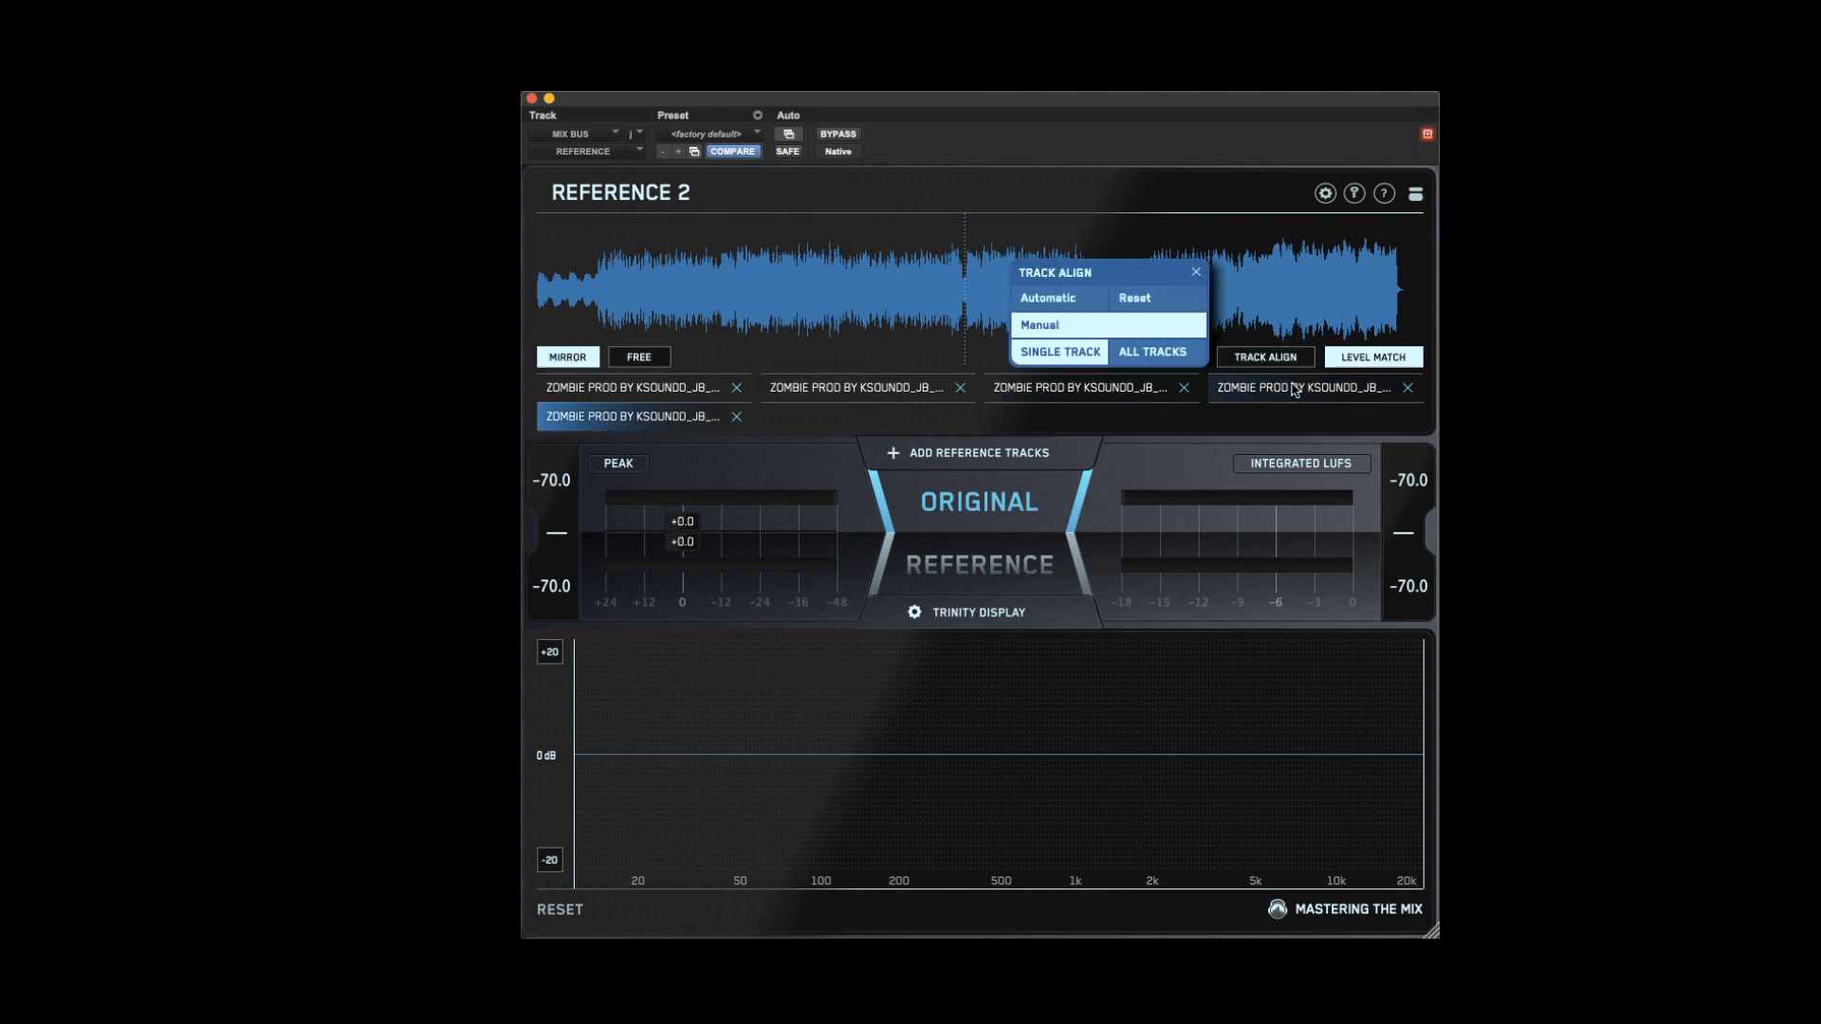
{"action": "left_click", "coordinate": [1244, 391]}
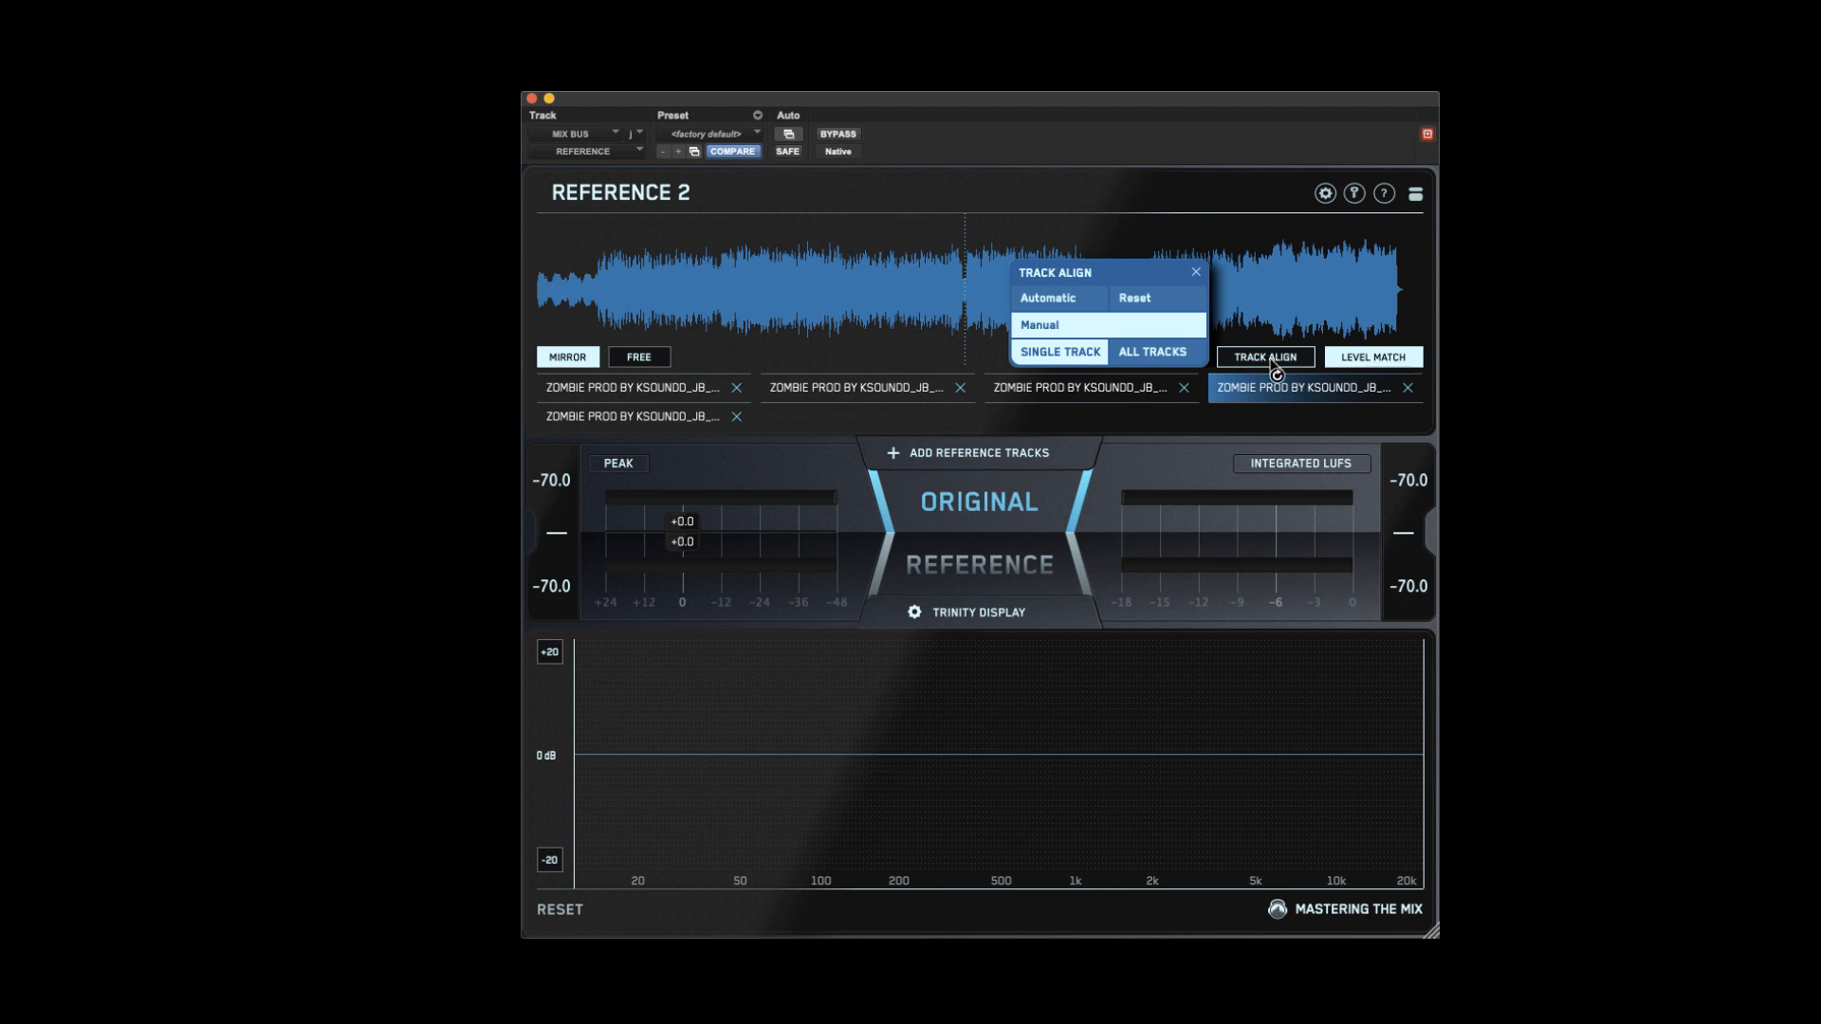
{"action": "left_click", "coordinate": [1289, 229]}
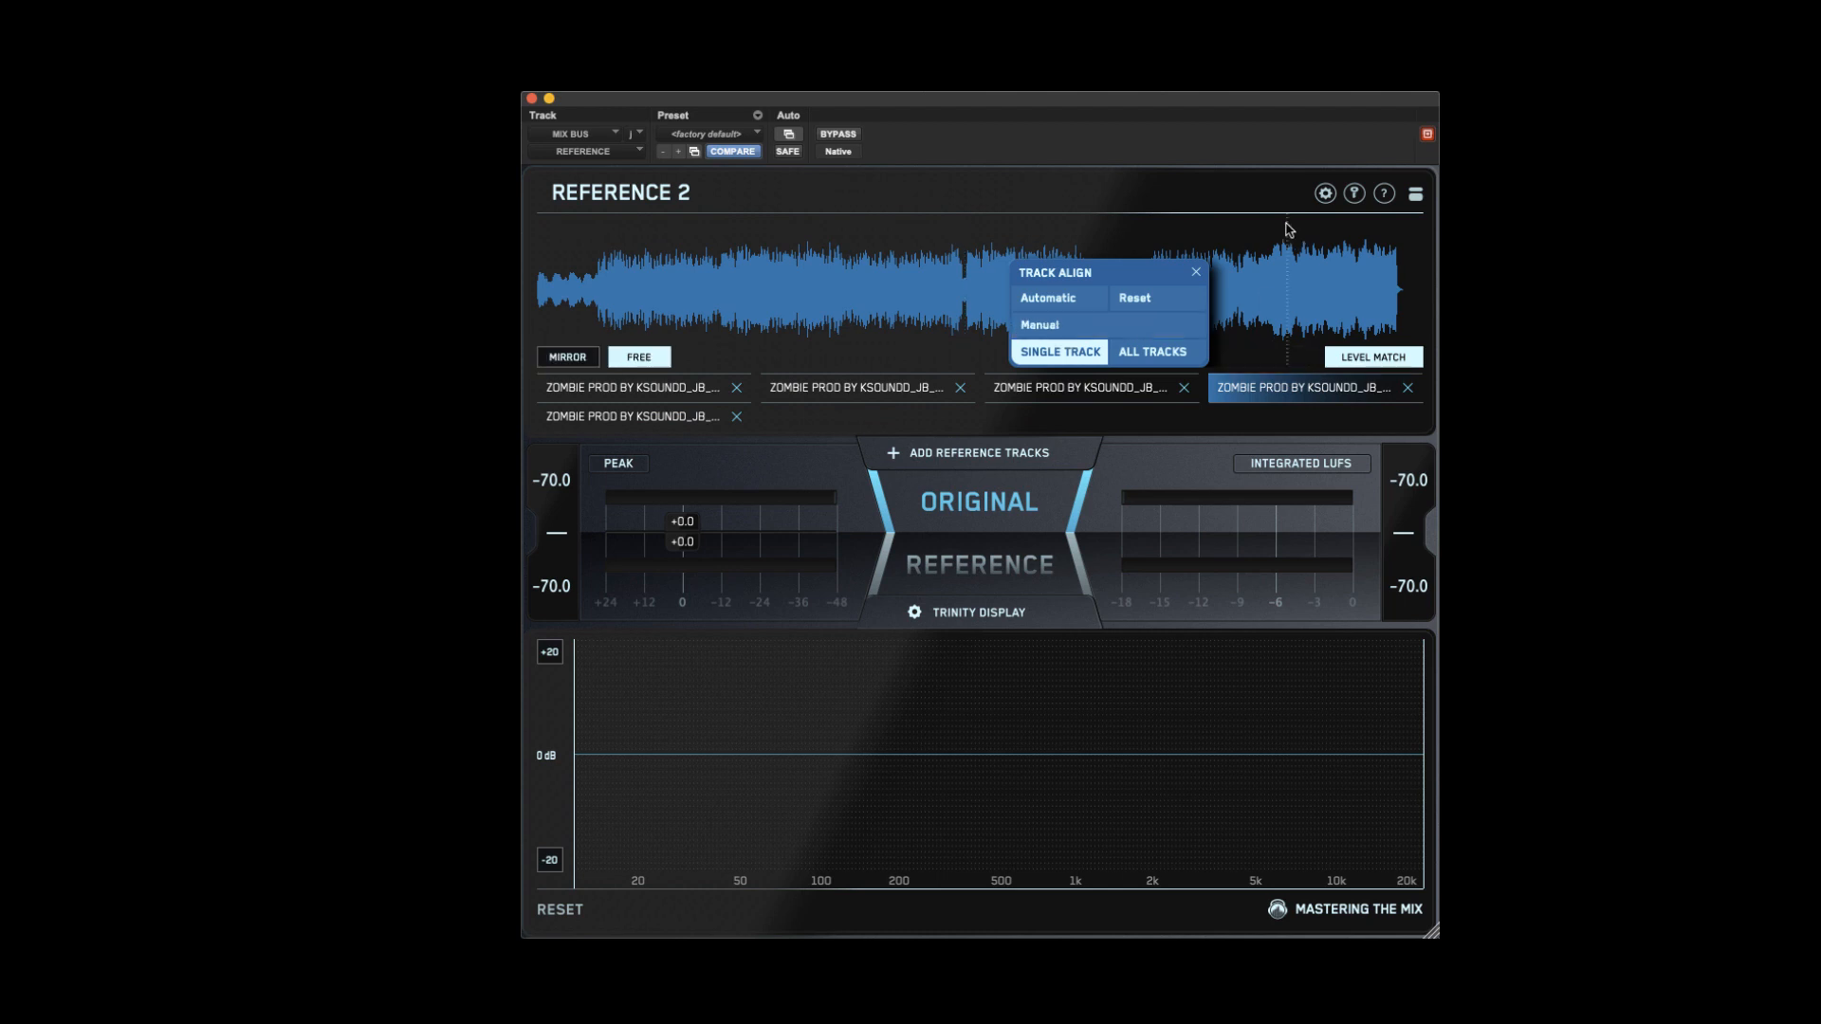
{"action": "left_click", "coordinate": [1200, 274]}
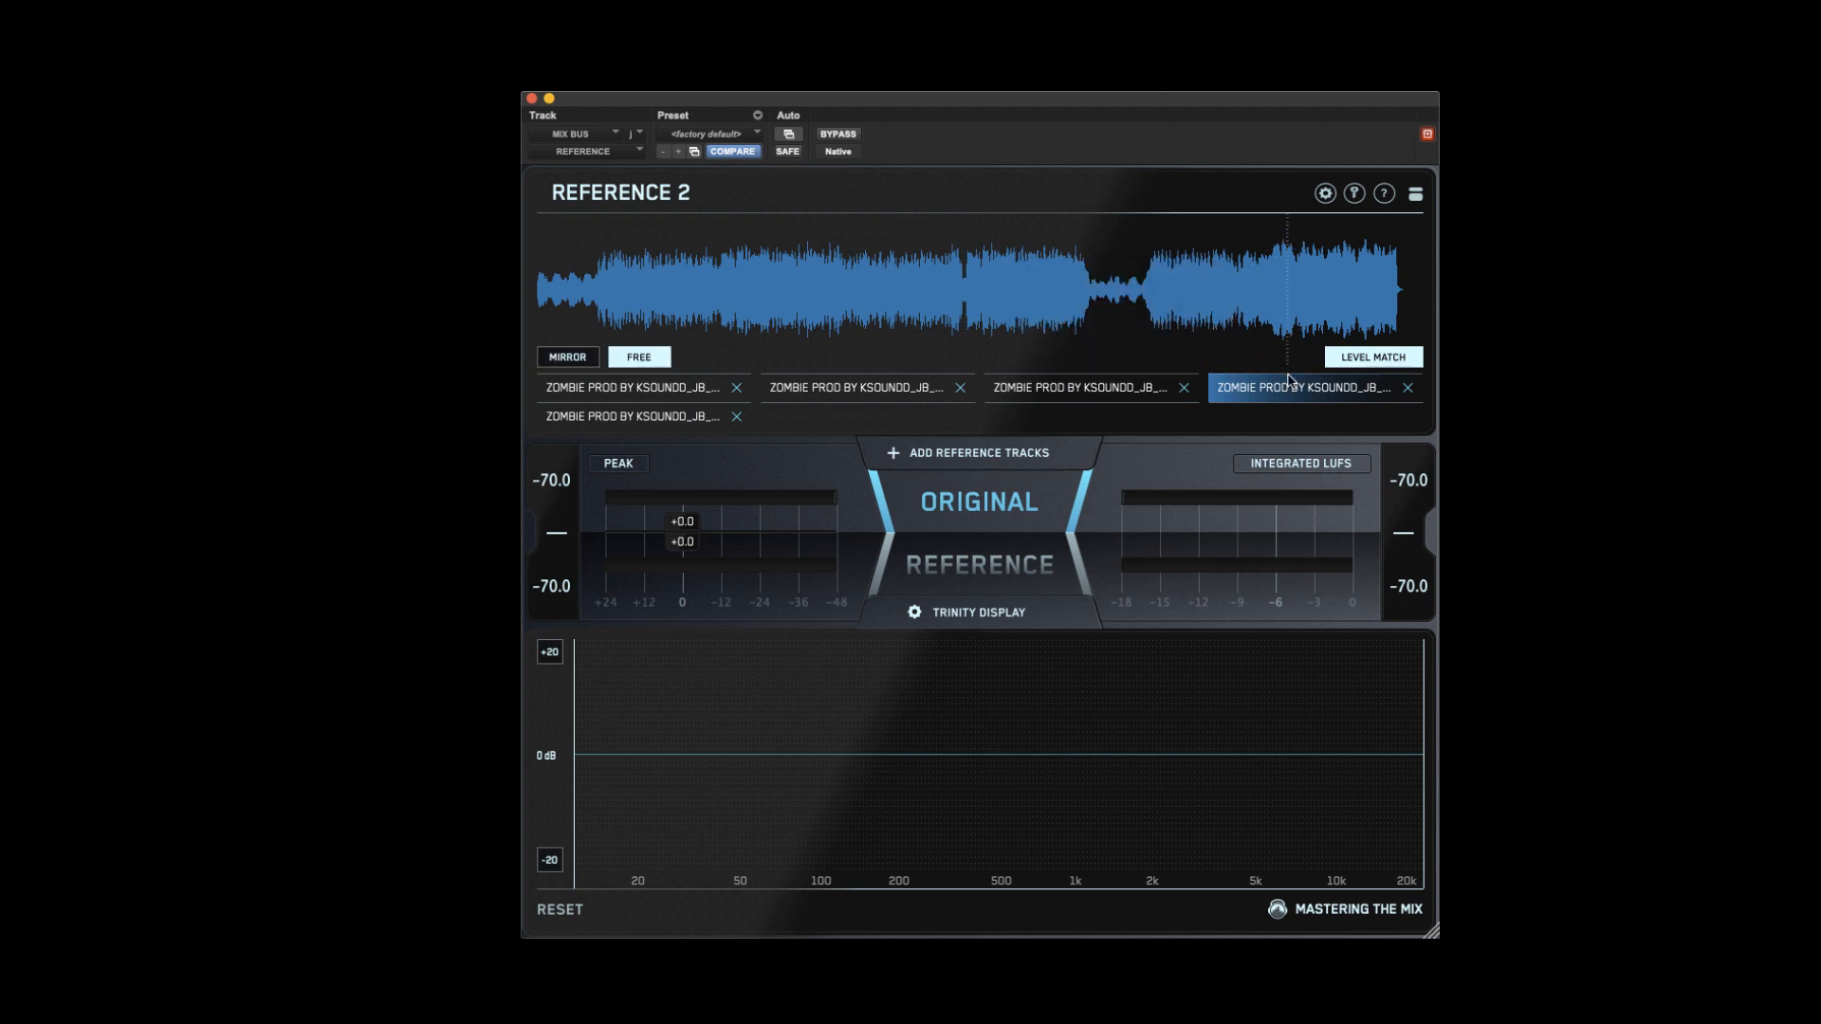
- From the third reference track, set manual Track Align to apply to all tracks and close its options
{"action": "left_click", "coordinate": [1071, 391]}
{"action": "left_click", "coordinate": [1265, 358]}
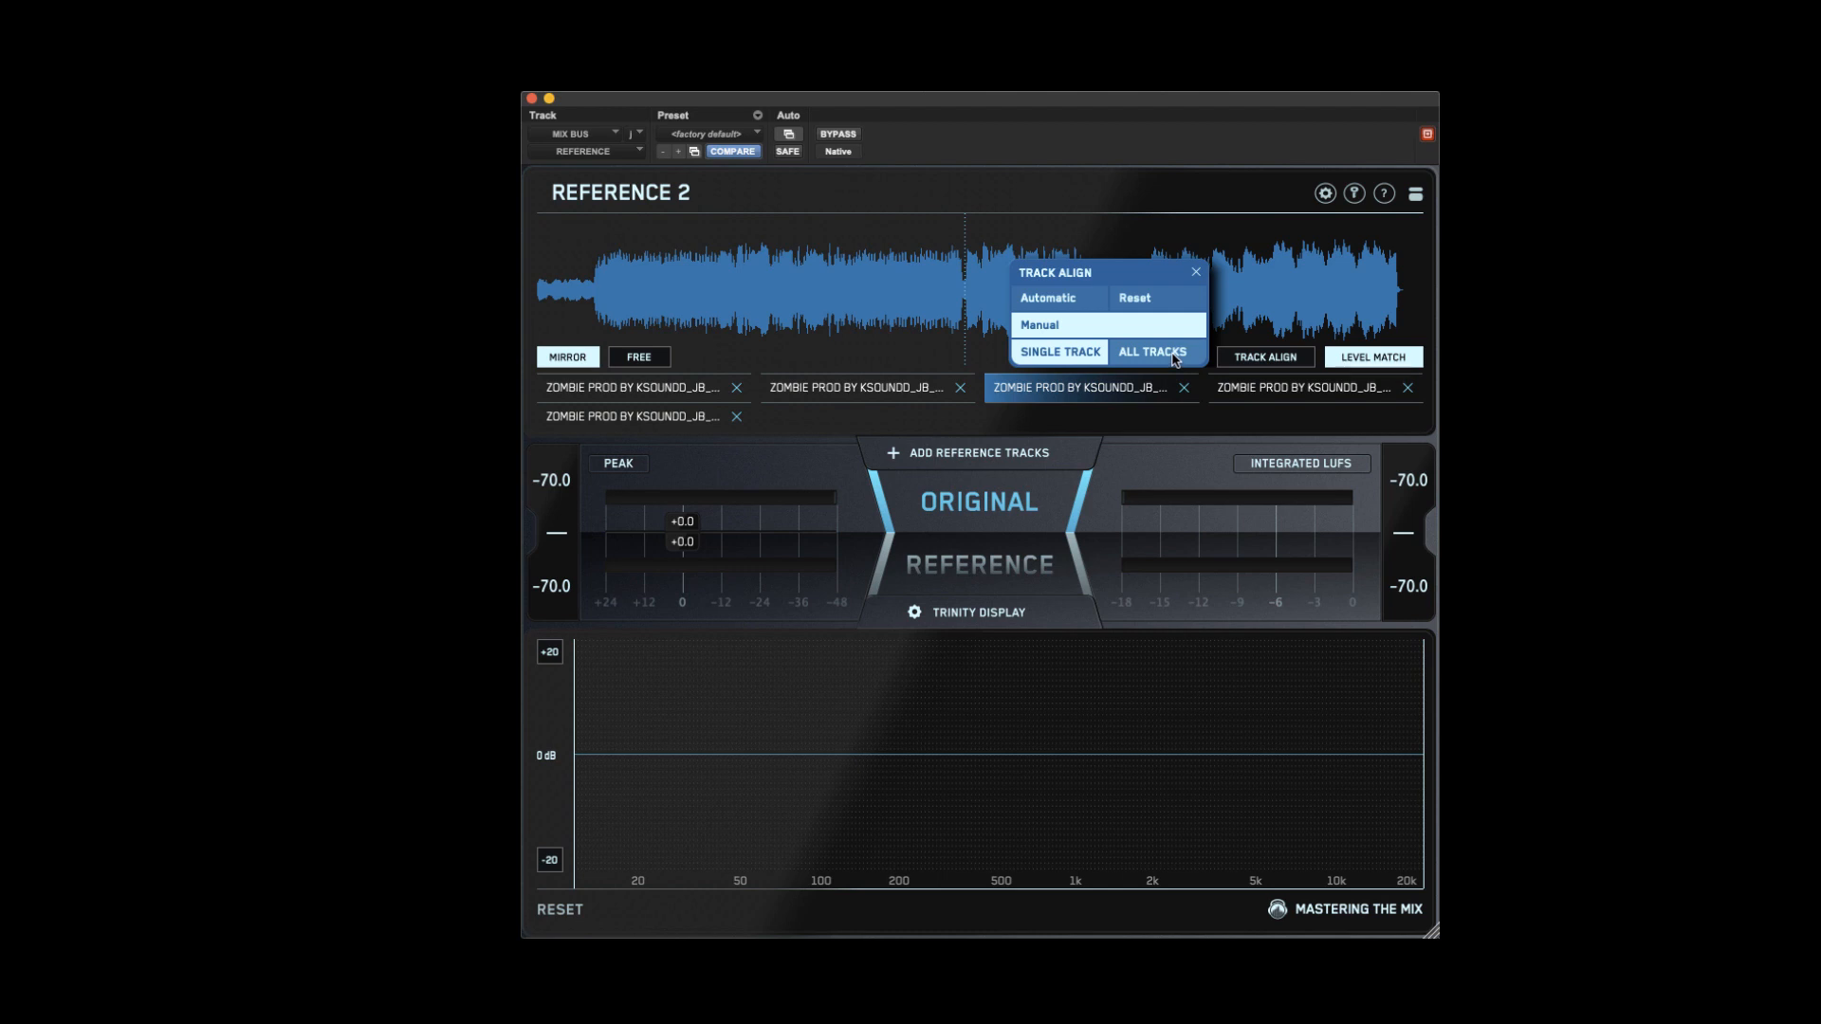
{"action": "left_click", "coordinate": [1175, 355]}
{"action": "left_click", "coordinate": [1267, 357]}
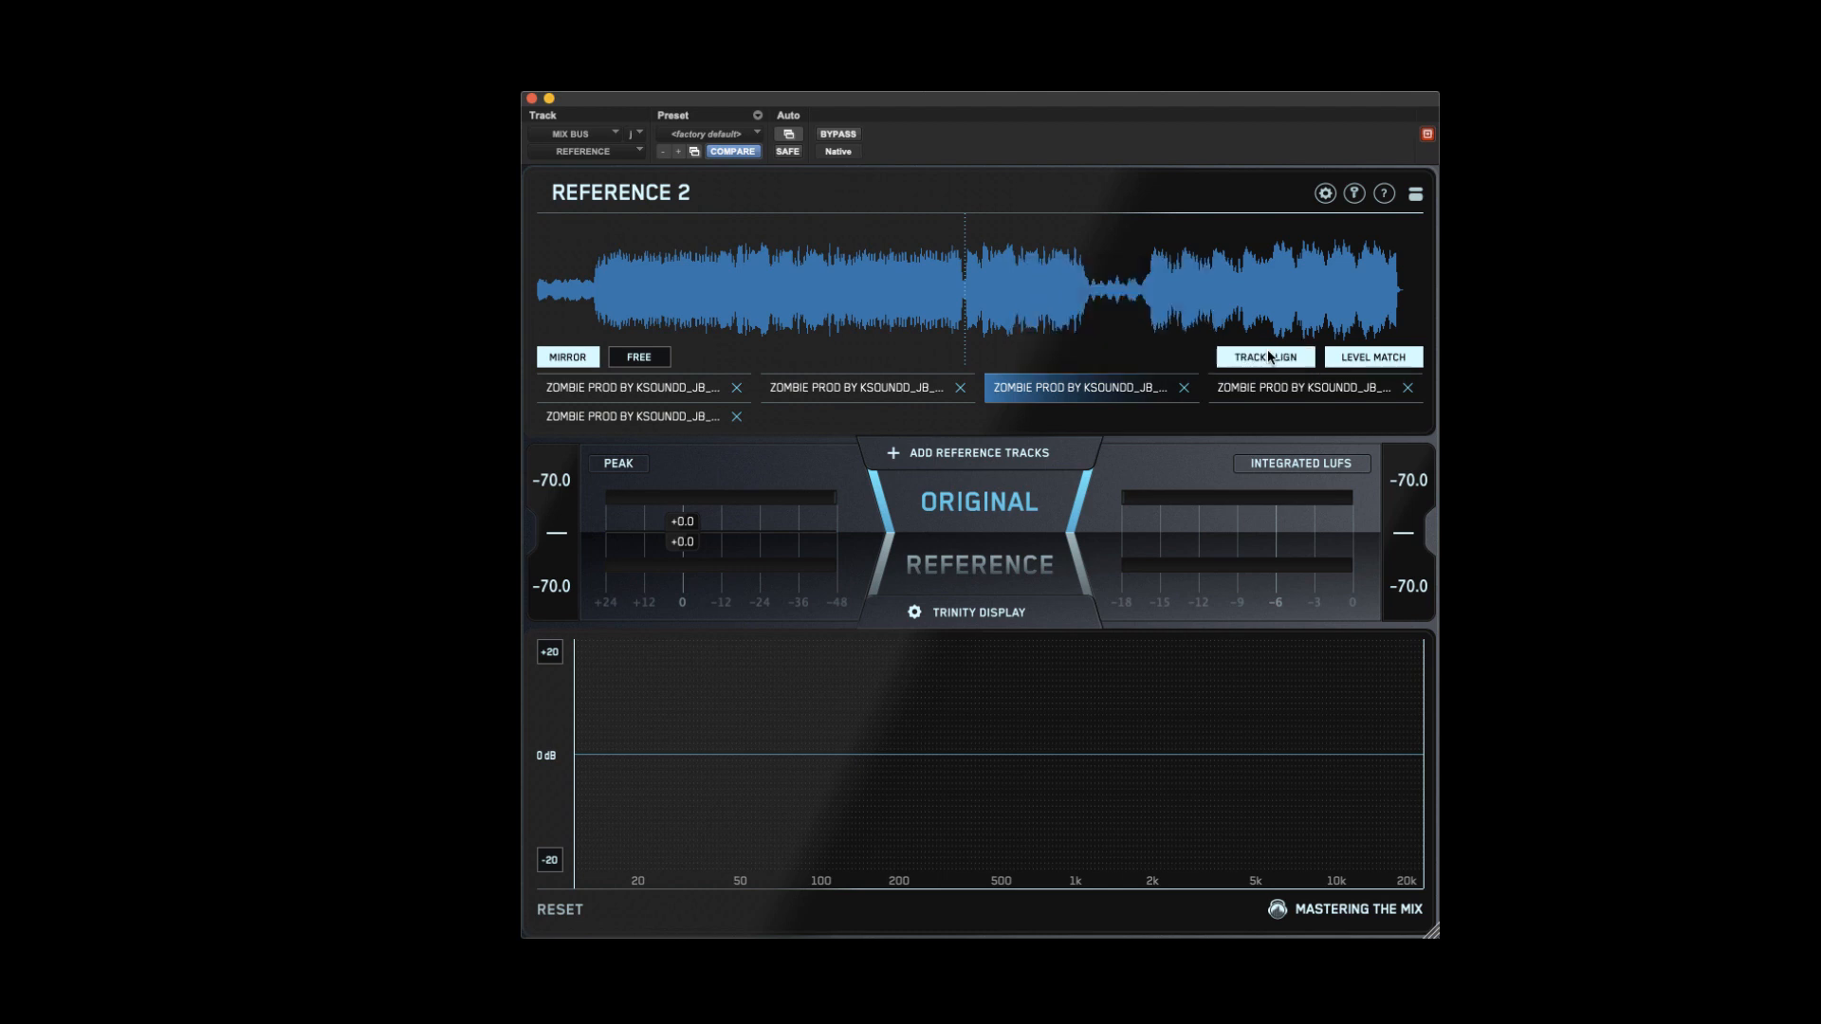
- Check the Track Align state on the second, first, fourth and fifth reference tracks
{"action": "left_click", "coordinate": [911, 390]}
{"action": "left_click", "coordinate": [692, 390]}
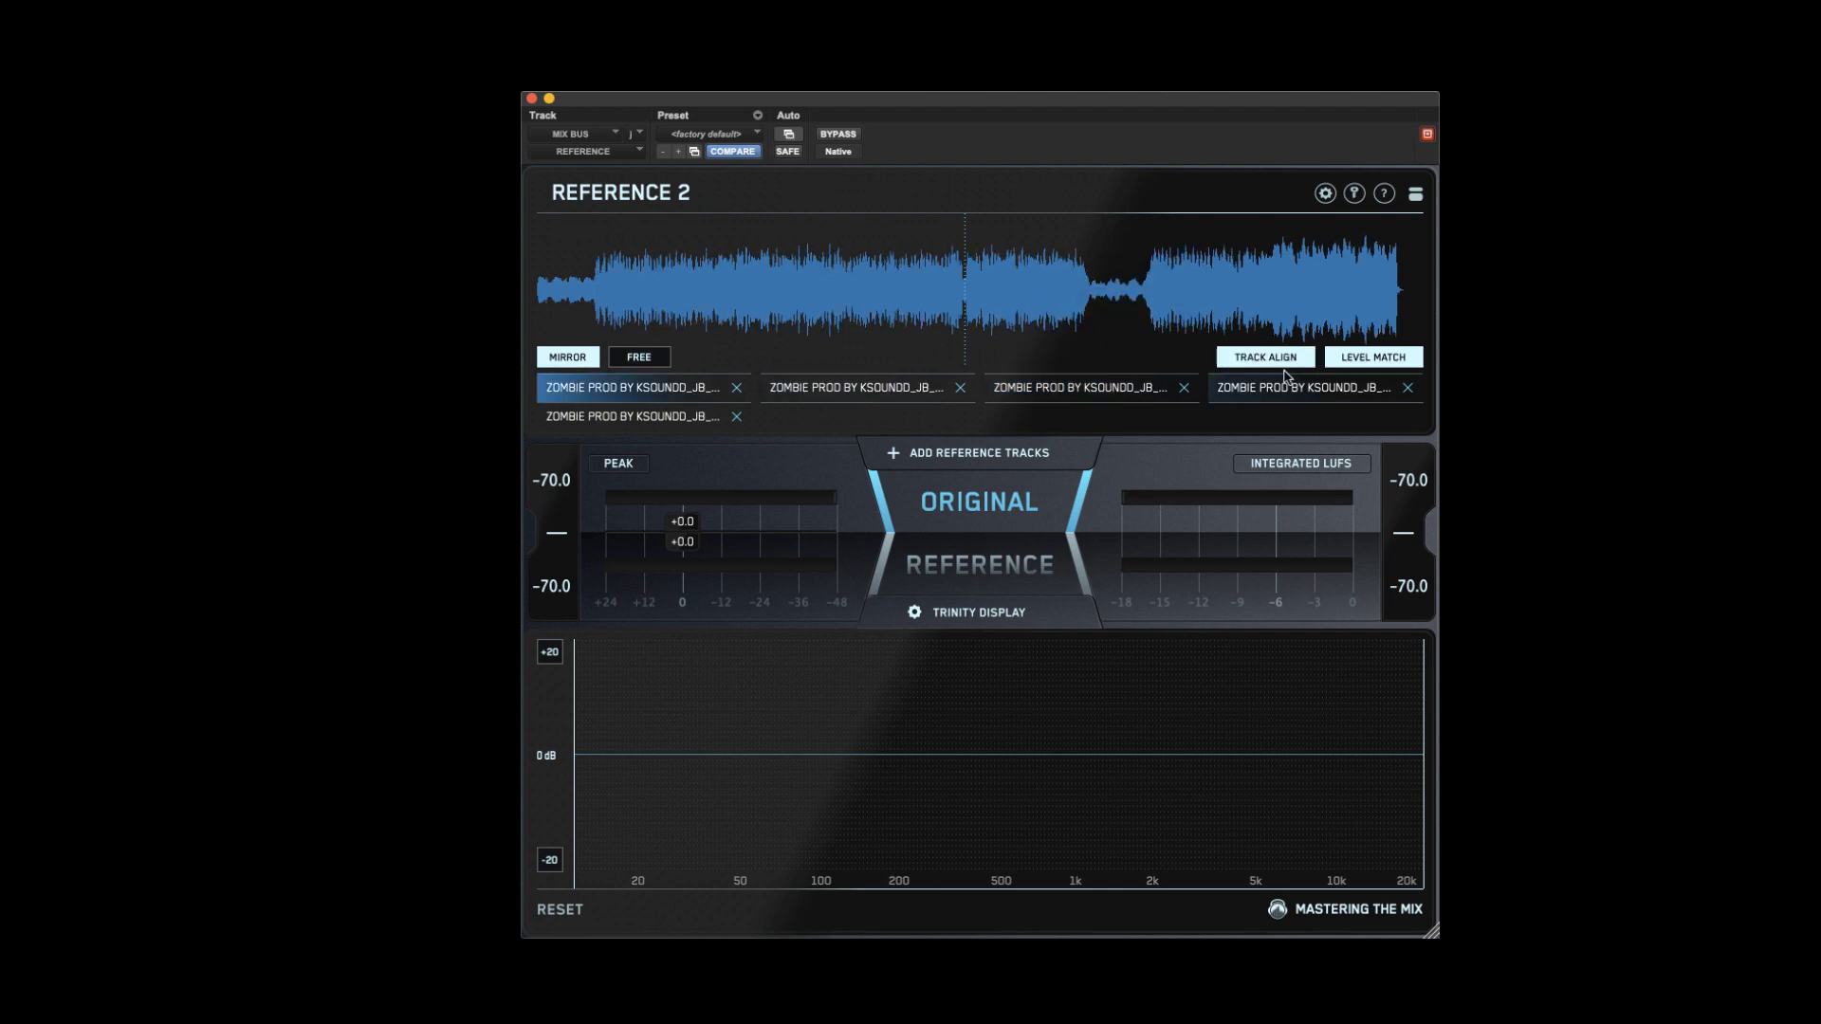
{"action": "left_click", "coordinate": [1323, 391]}
{"action": "left_click", "coordinate": [673, 417]}
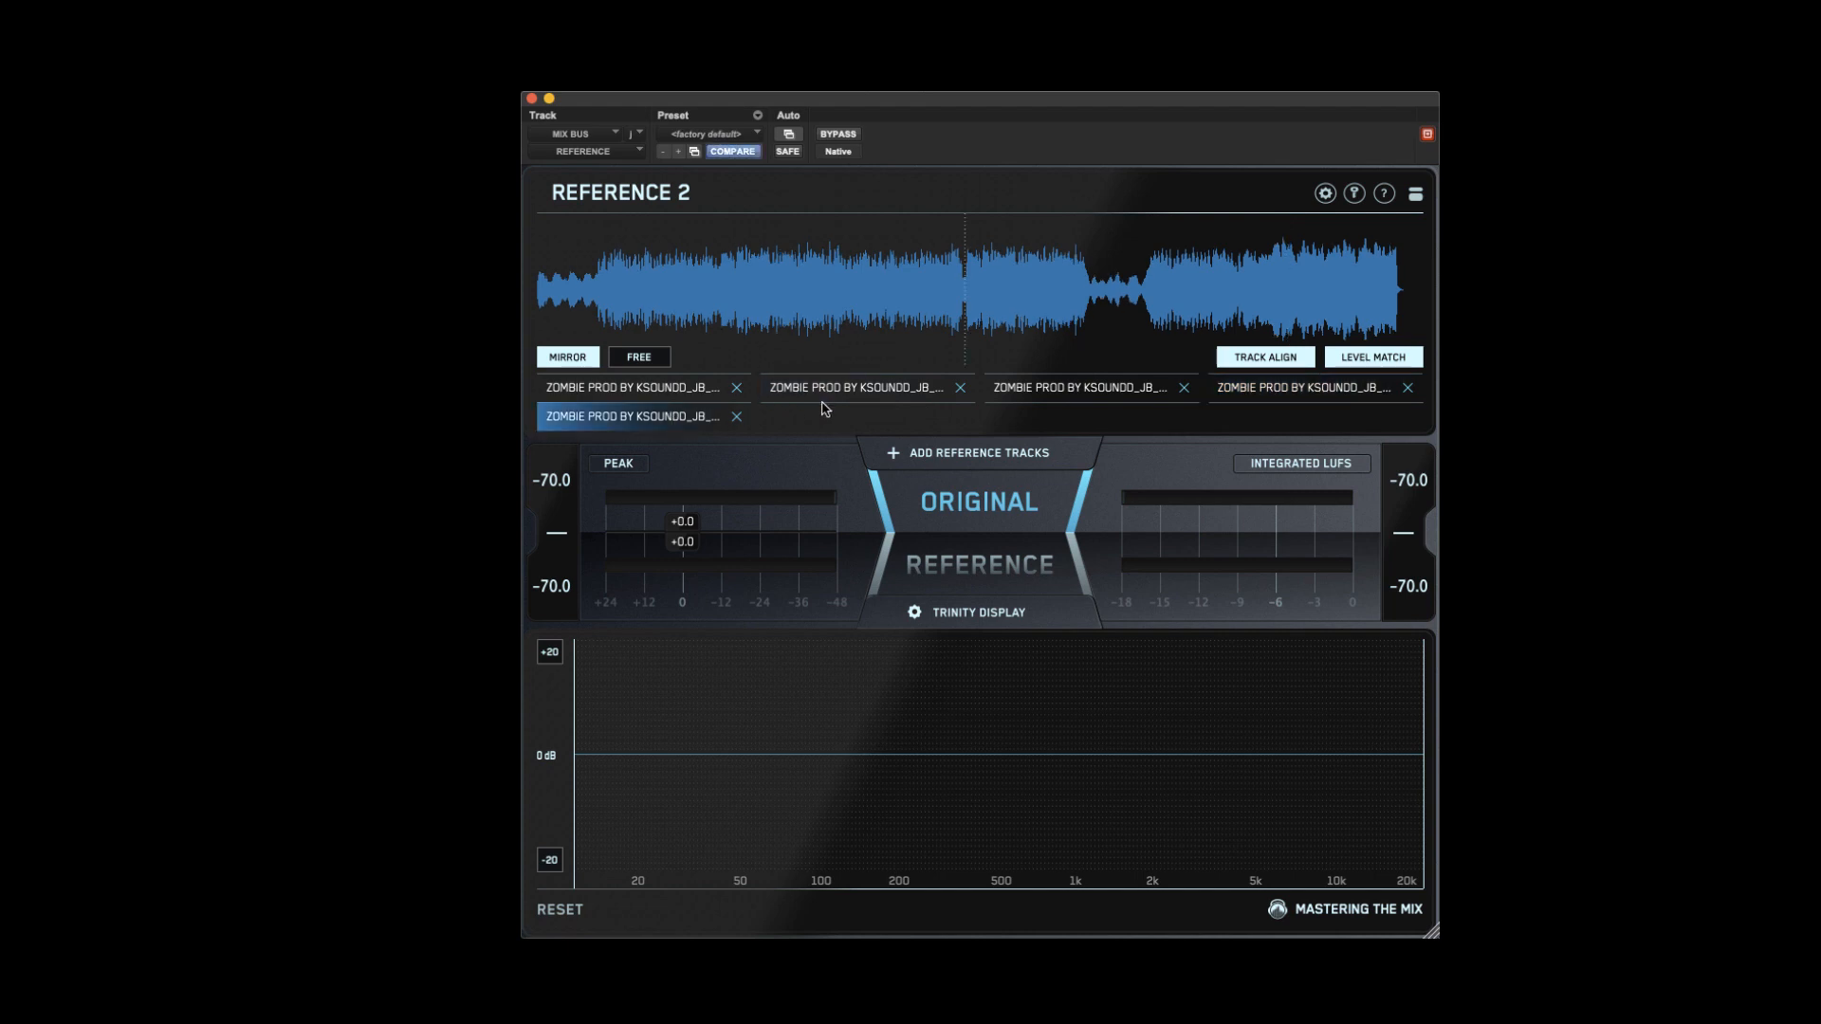
- Set Level Match to apply to all tracks, using All to -14 Short-term LUFS
{"action": "left_click", "coordinate": [1377, 363]}
{"action": "left_click", "coordinate": [1378, 363]}
{"action": "left_click", "coordinate": [1378, 363]}
{"action": "left_click", "coordinate": [1378, 363]}
{"action": "mouse_move", "coordinate": [1374, 362]}
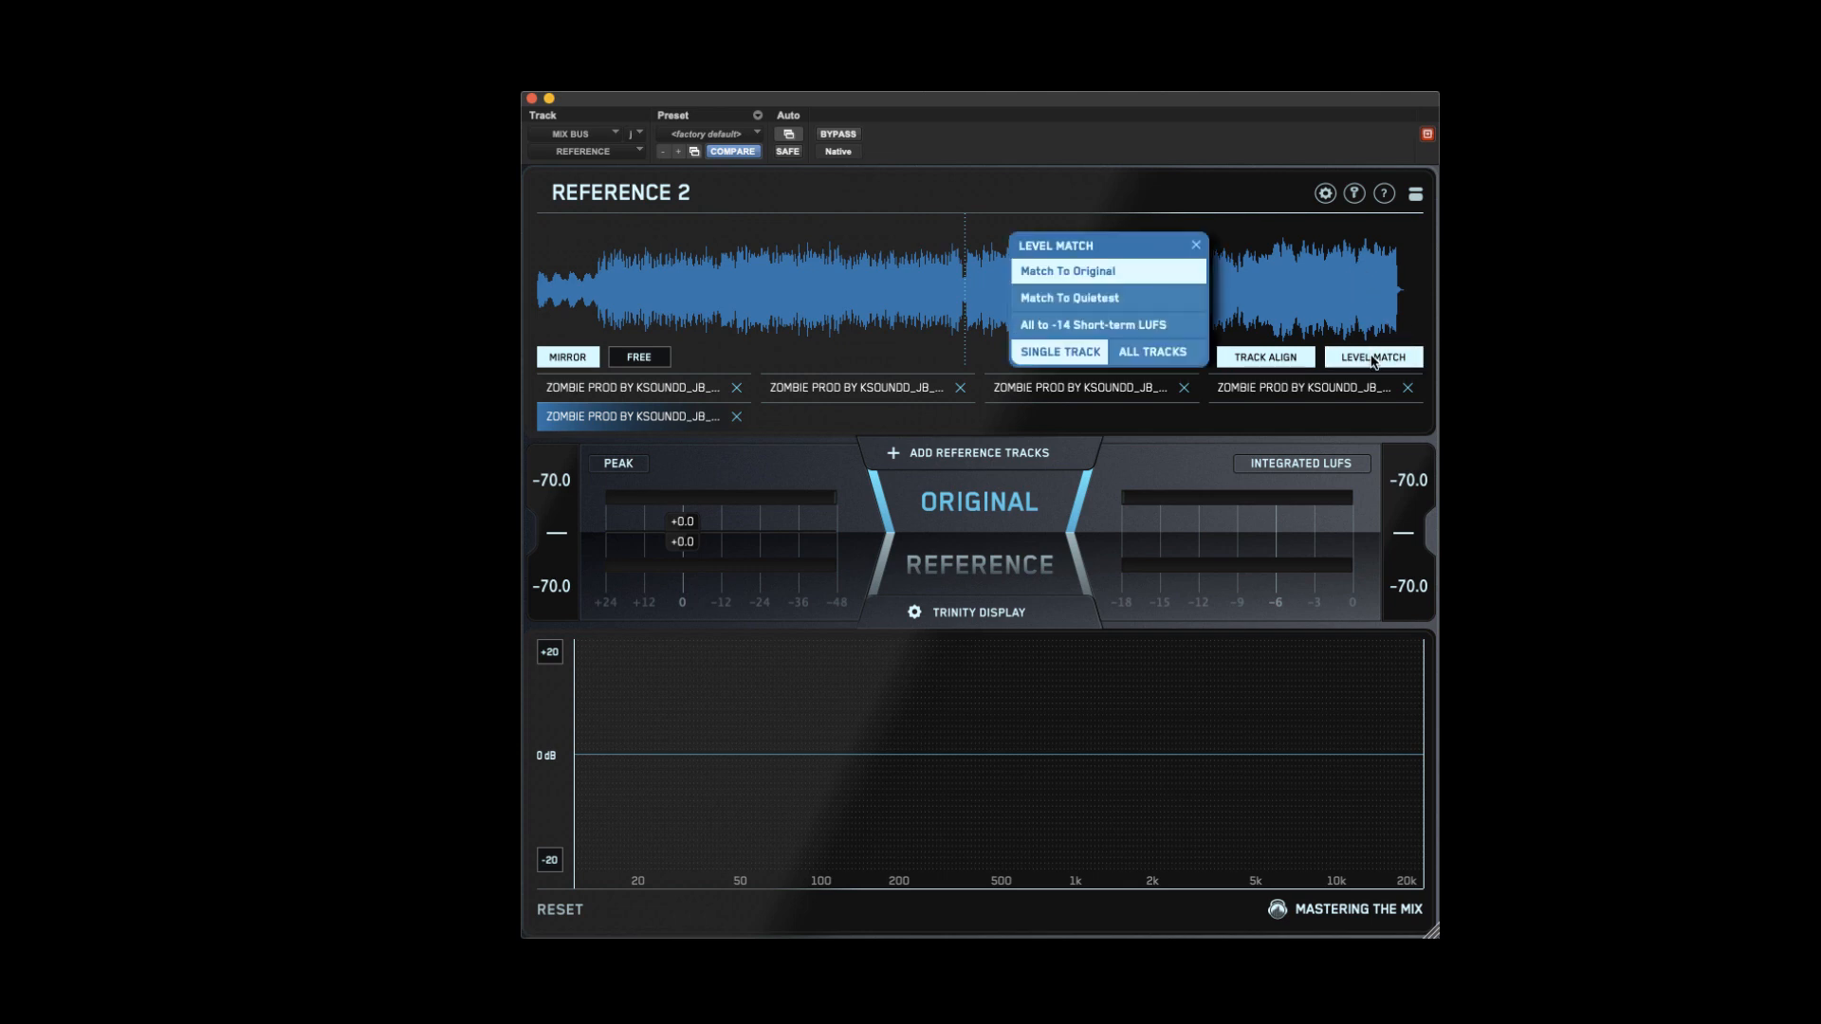
{"action": "mouse_move", "coordinate": [1299, 361]}
{"action": "left_click", "coordinate": [1170, 349]}
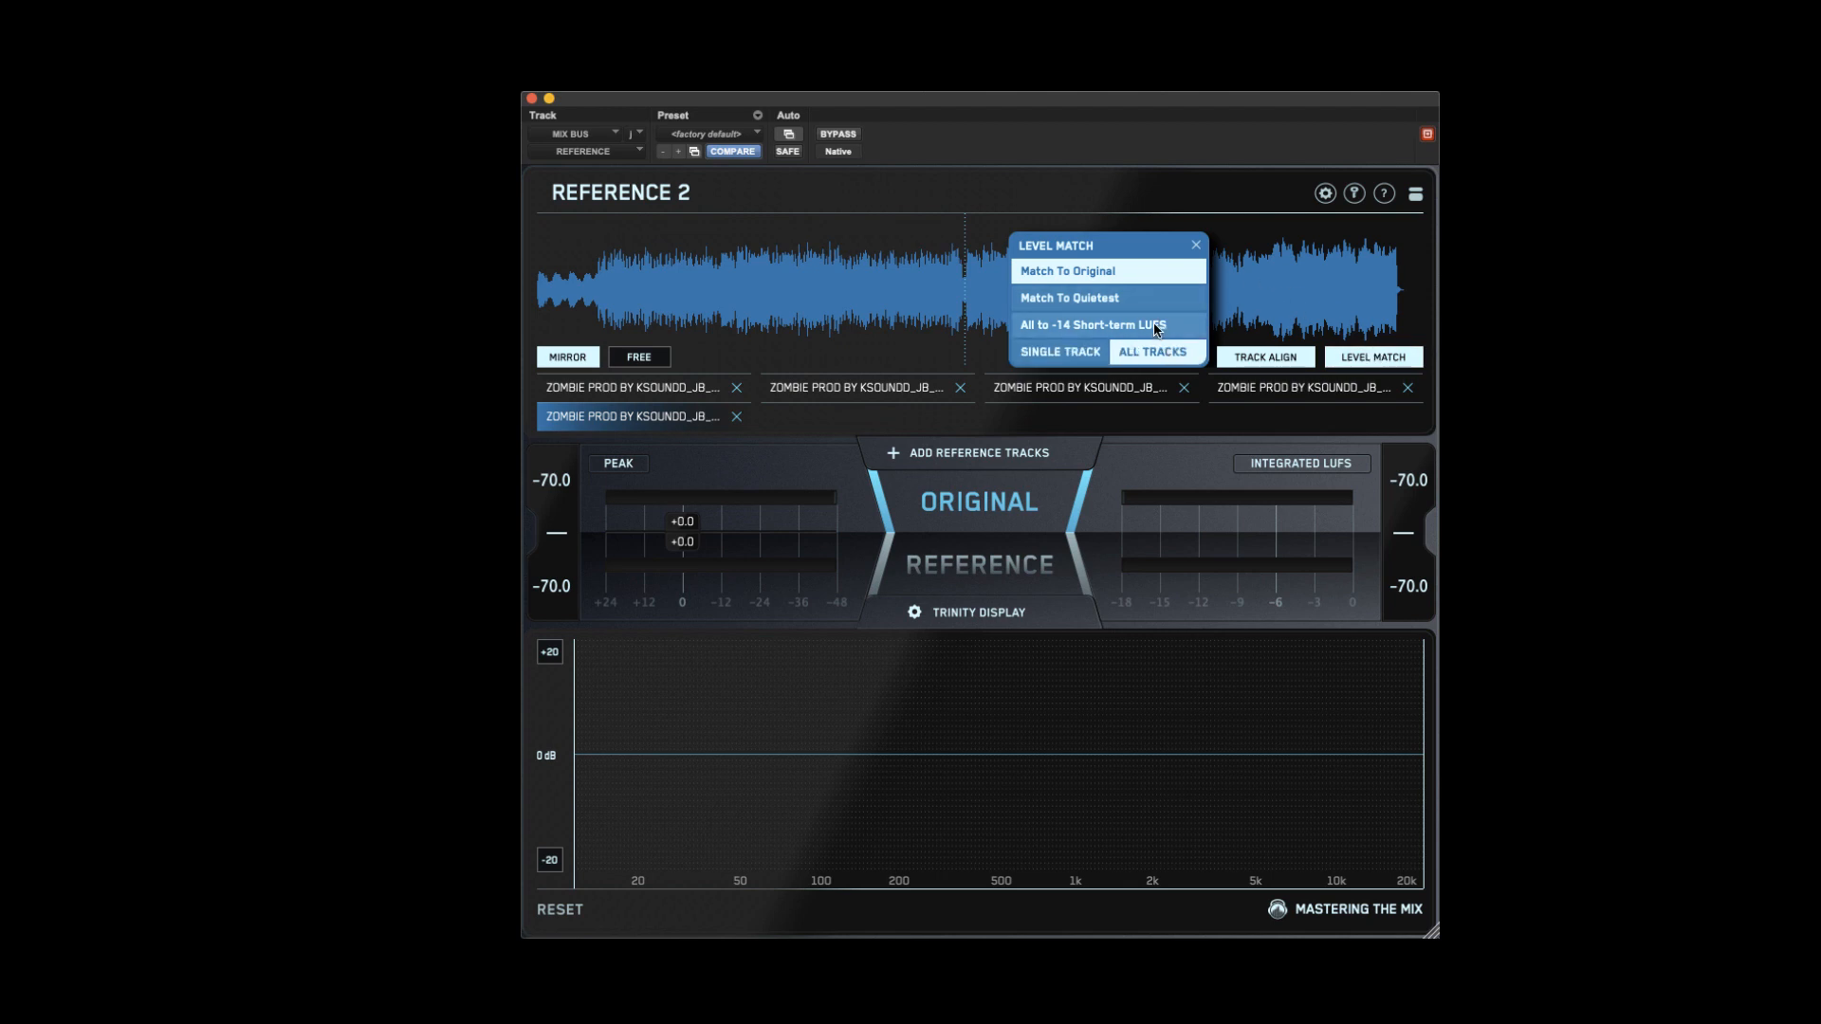
{"action": "left_click", "coordinate": [1156, 328]}
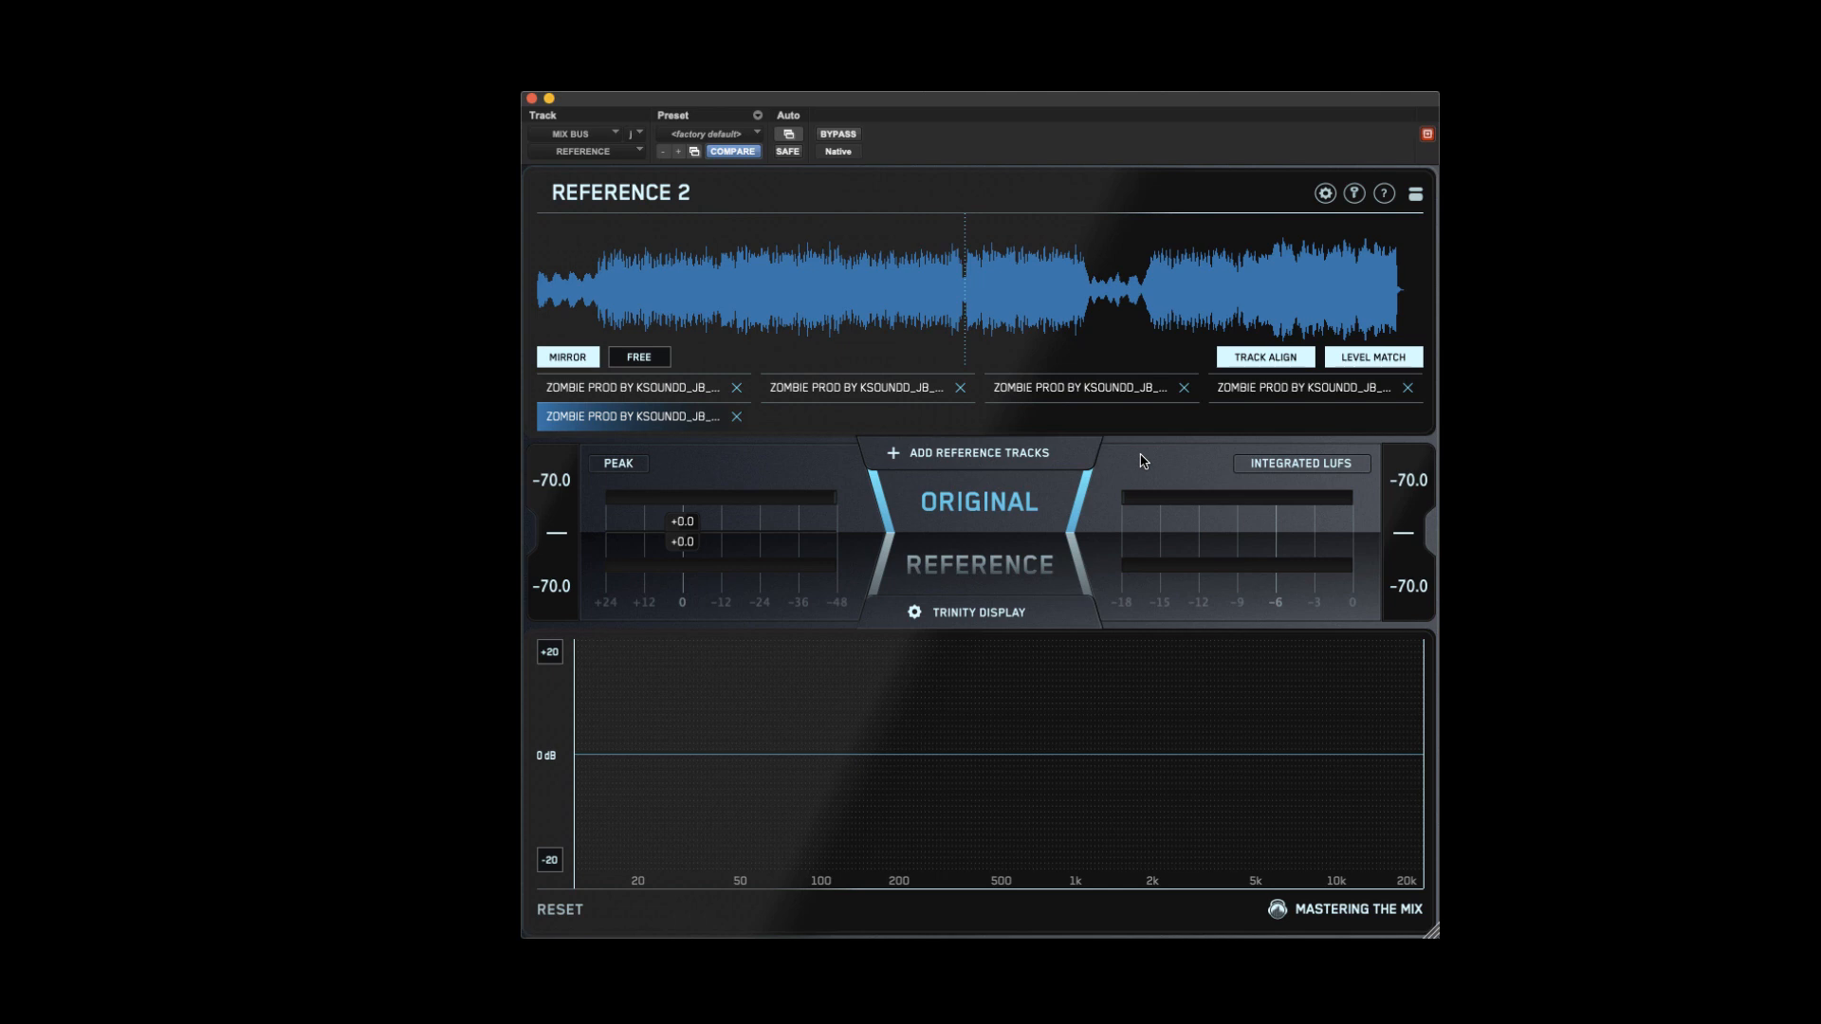
- Check the Original/Reference toggle shortcut in the plugin settings and save them
{"action": "left_click", "coordinate": [1323, 194]}
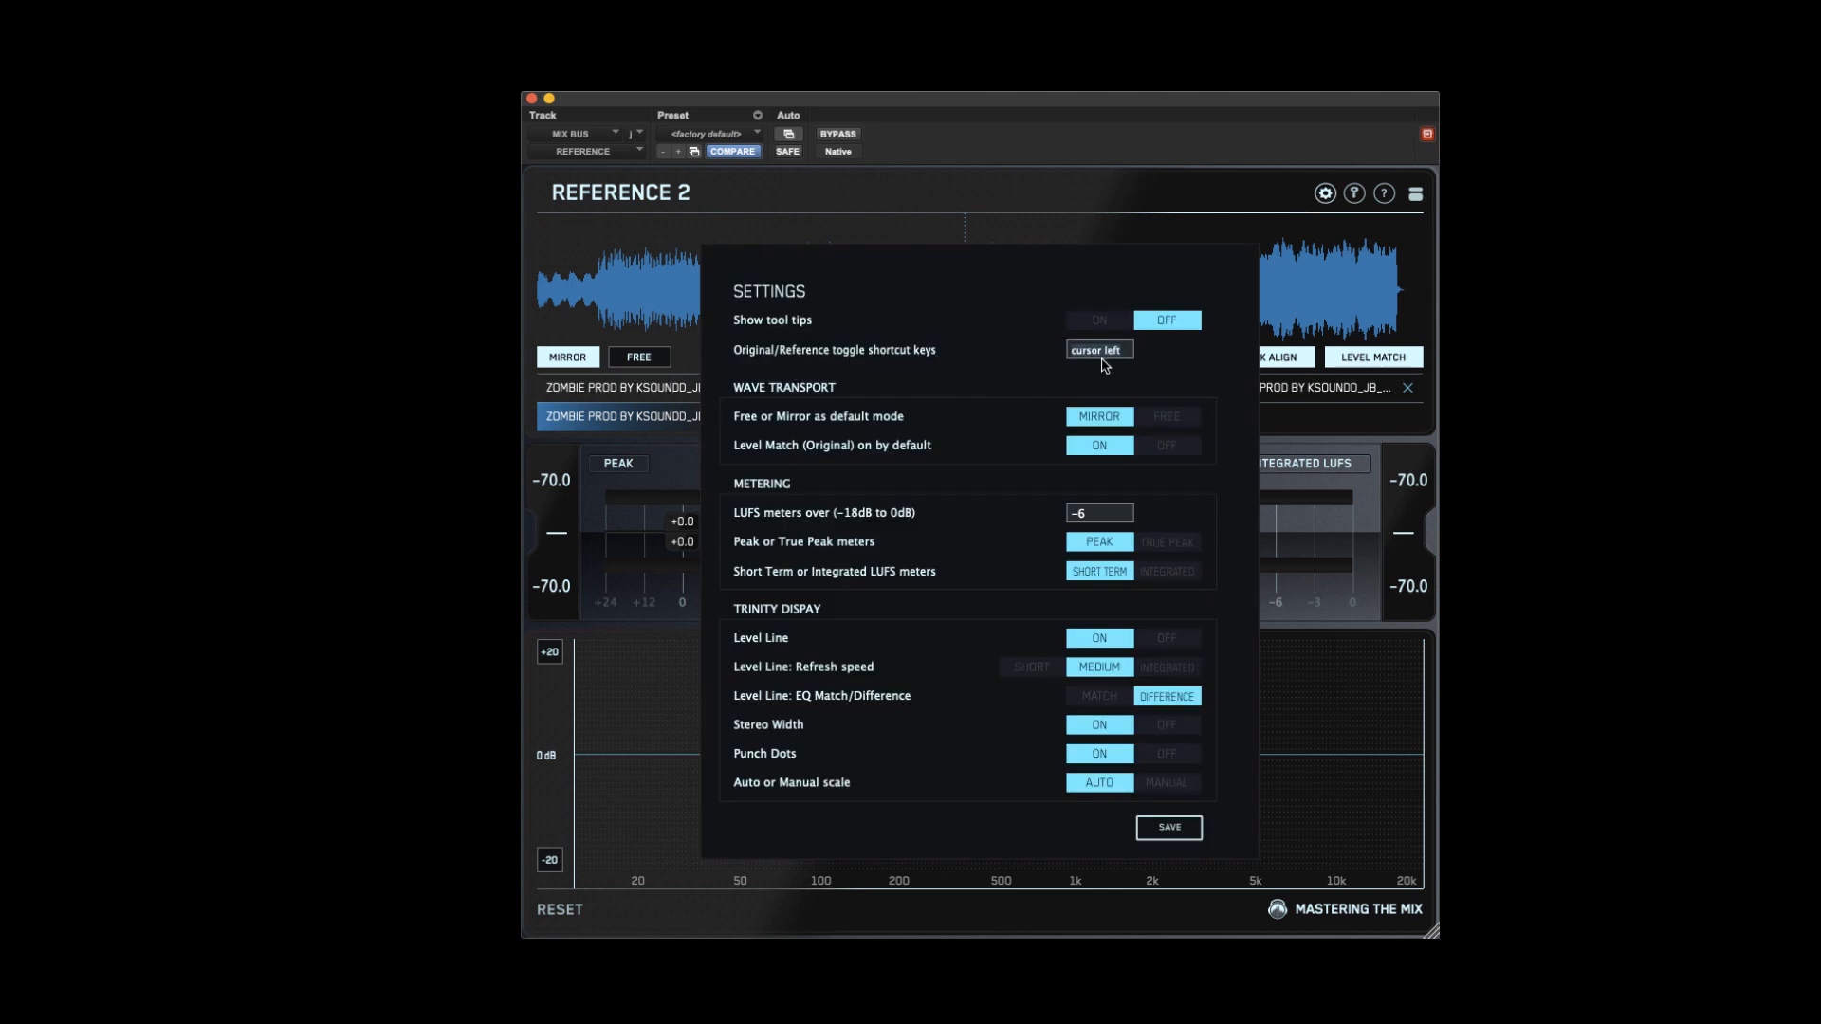
{"action": "left_click", "coordinate": [1113, 224]}
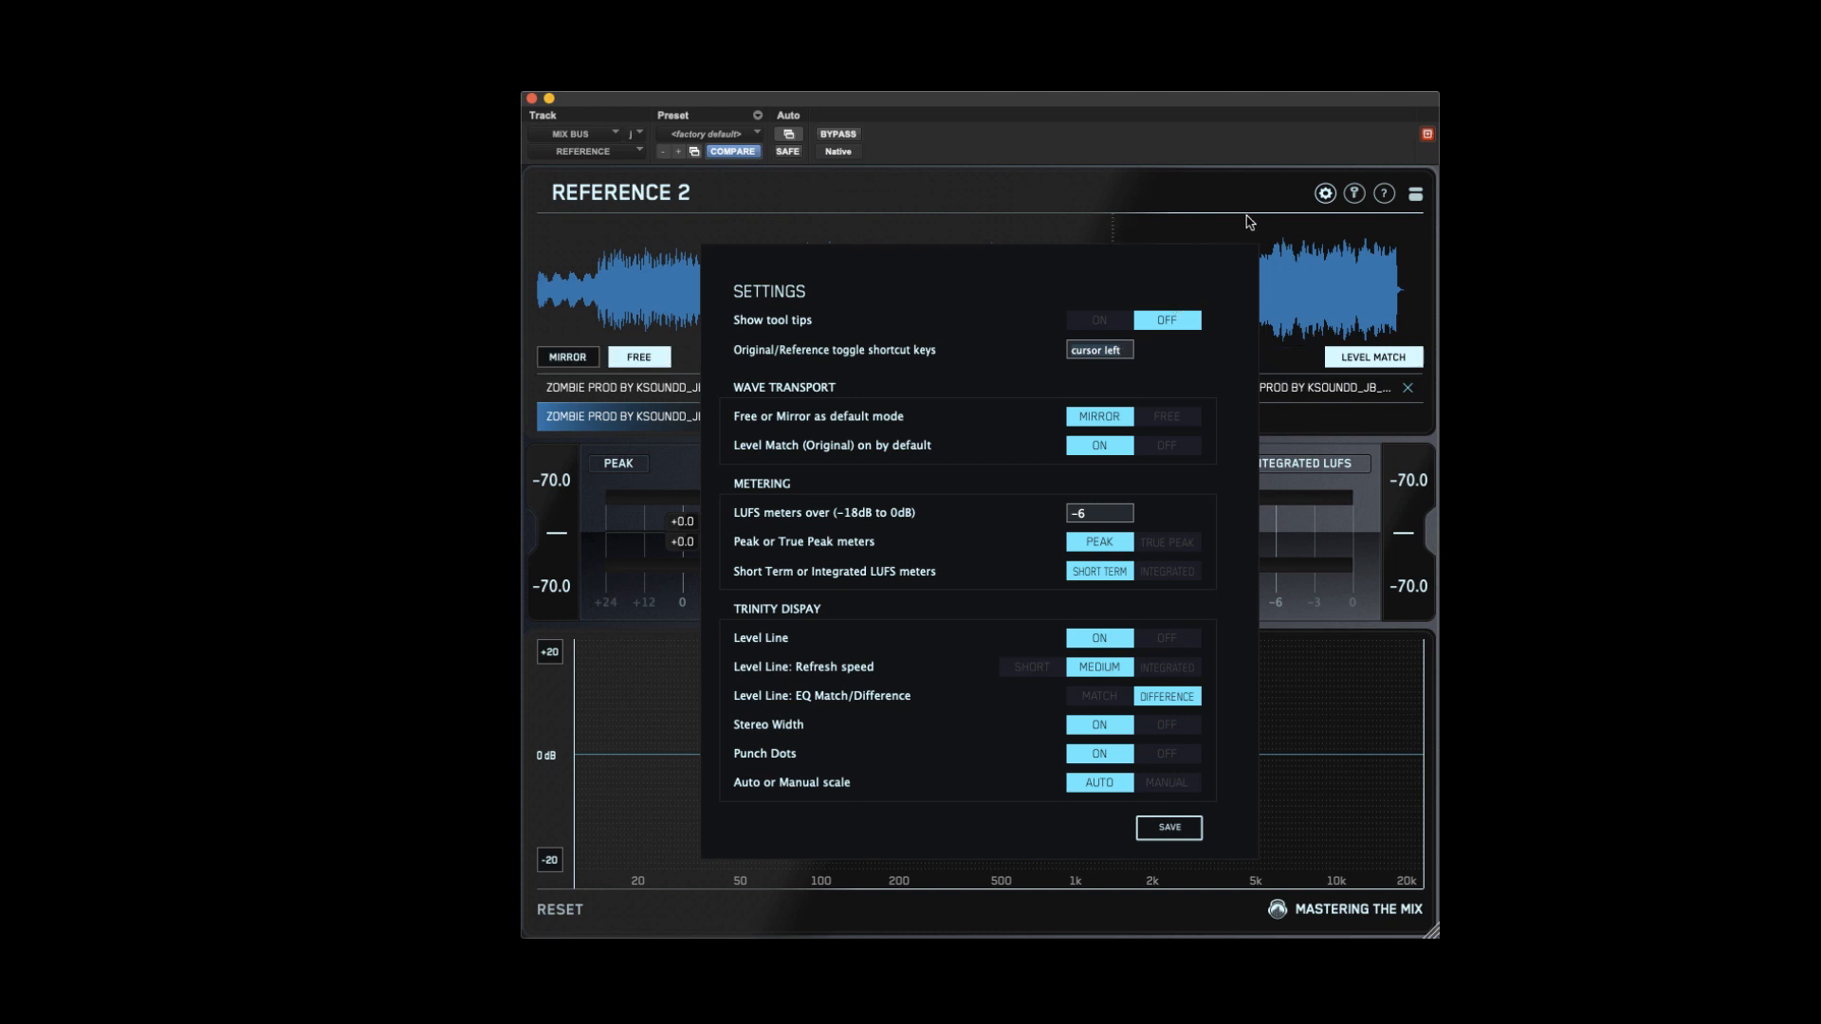
{"action": "left_click", "coordinate": [1190, 827]}
- Toggle repeatedly between Original and Reference using the assigned shortcut, then play back the Reference
{"action": "key", "text": "Left"}
{"action": "key", "text": "Left"}
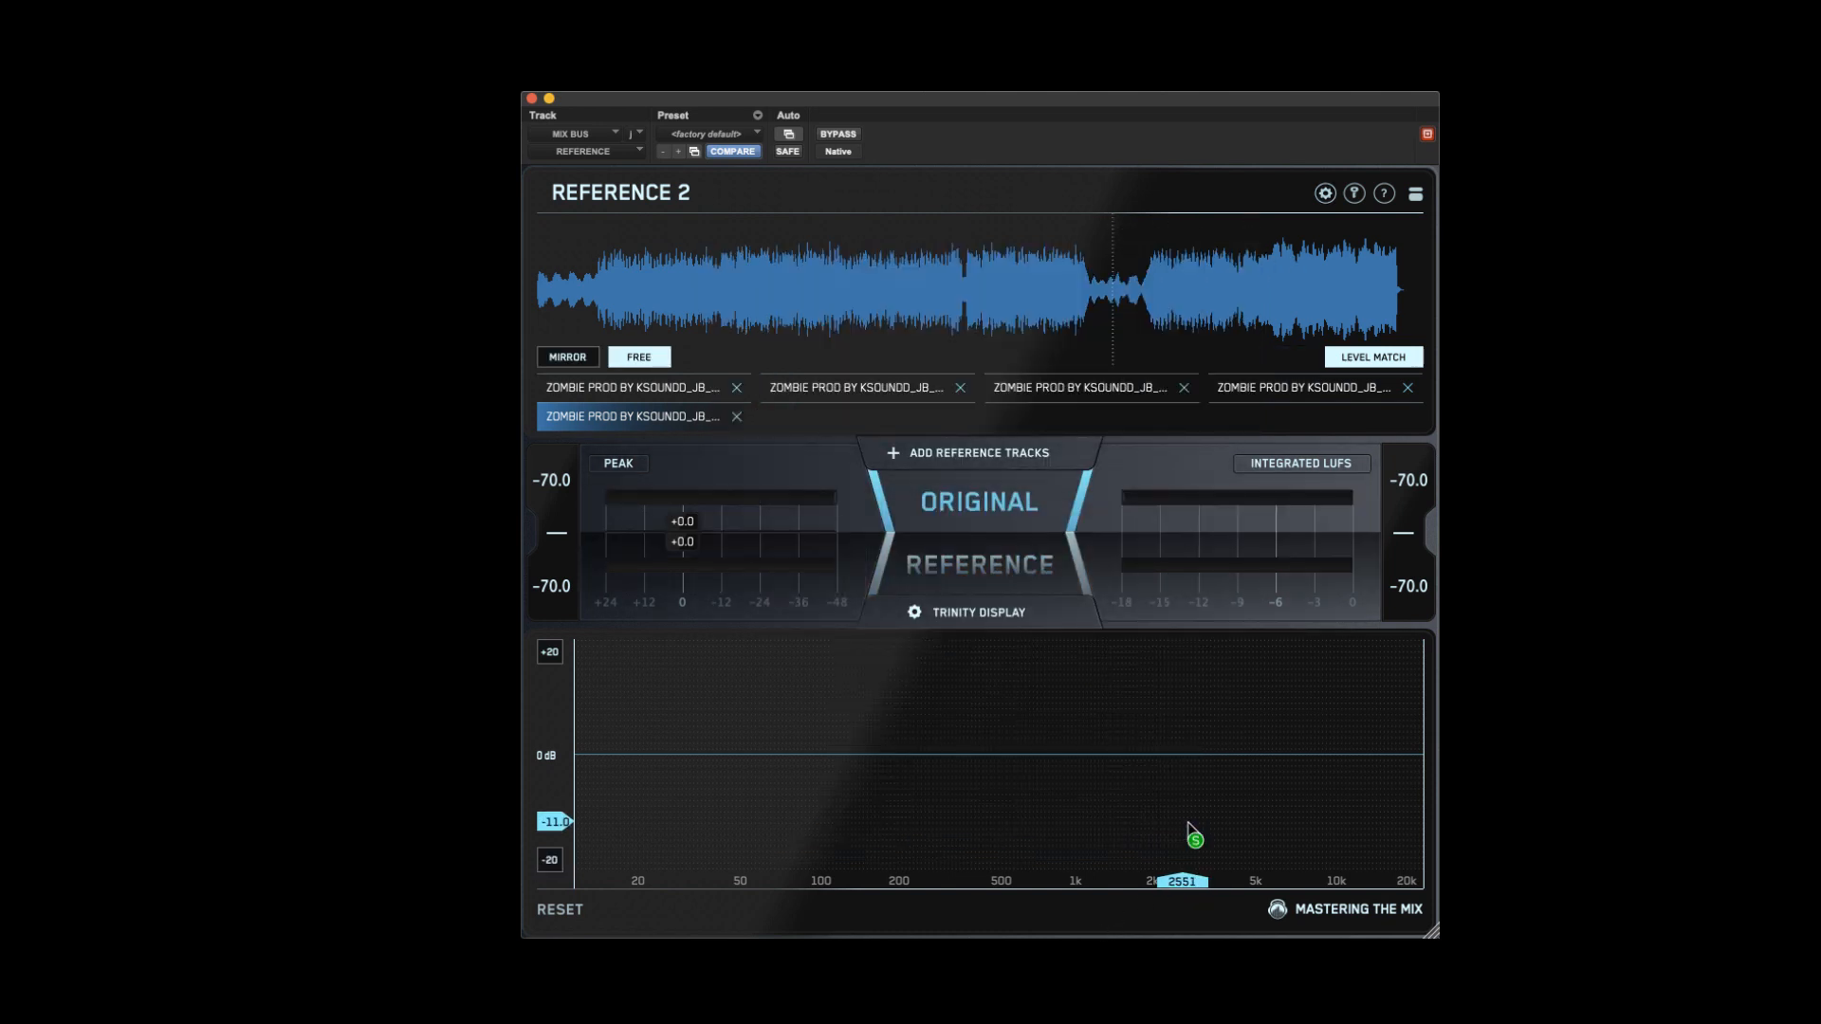
{"action": "key", "text": "Left"}
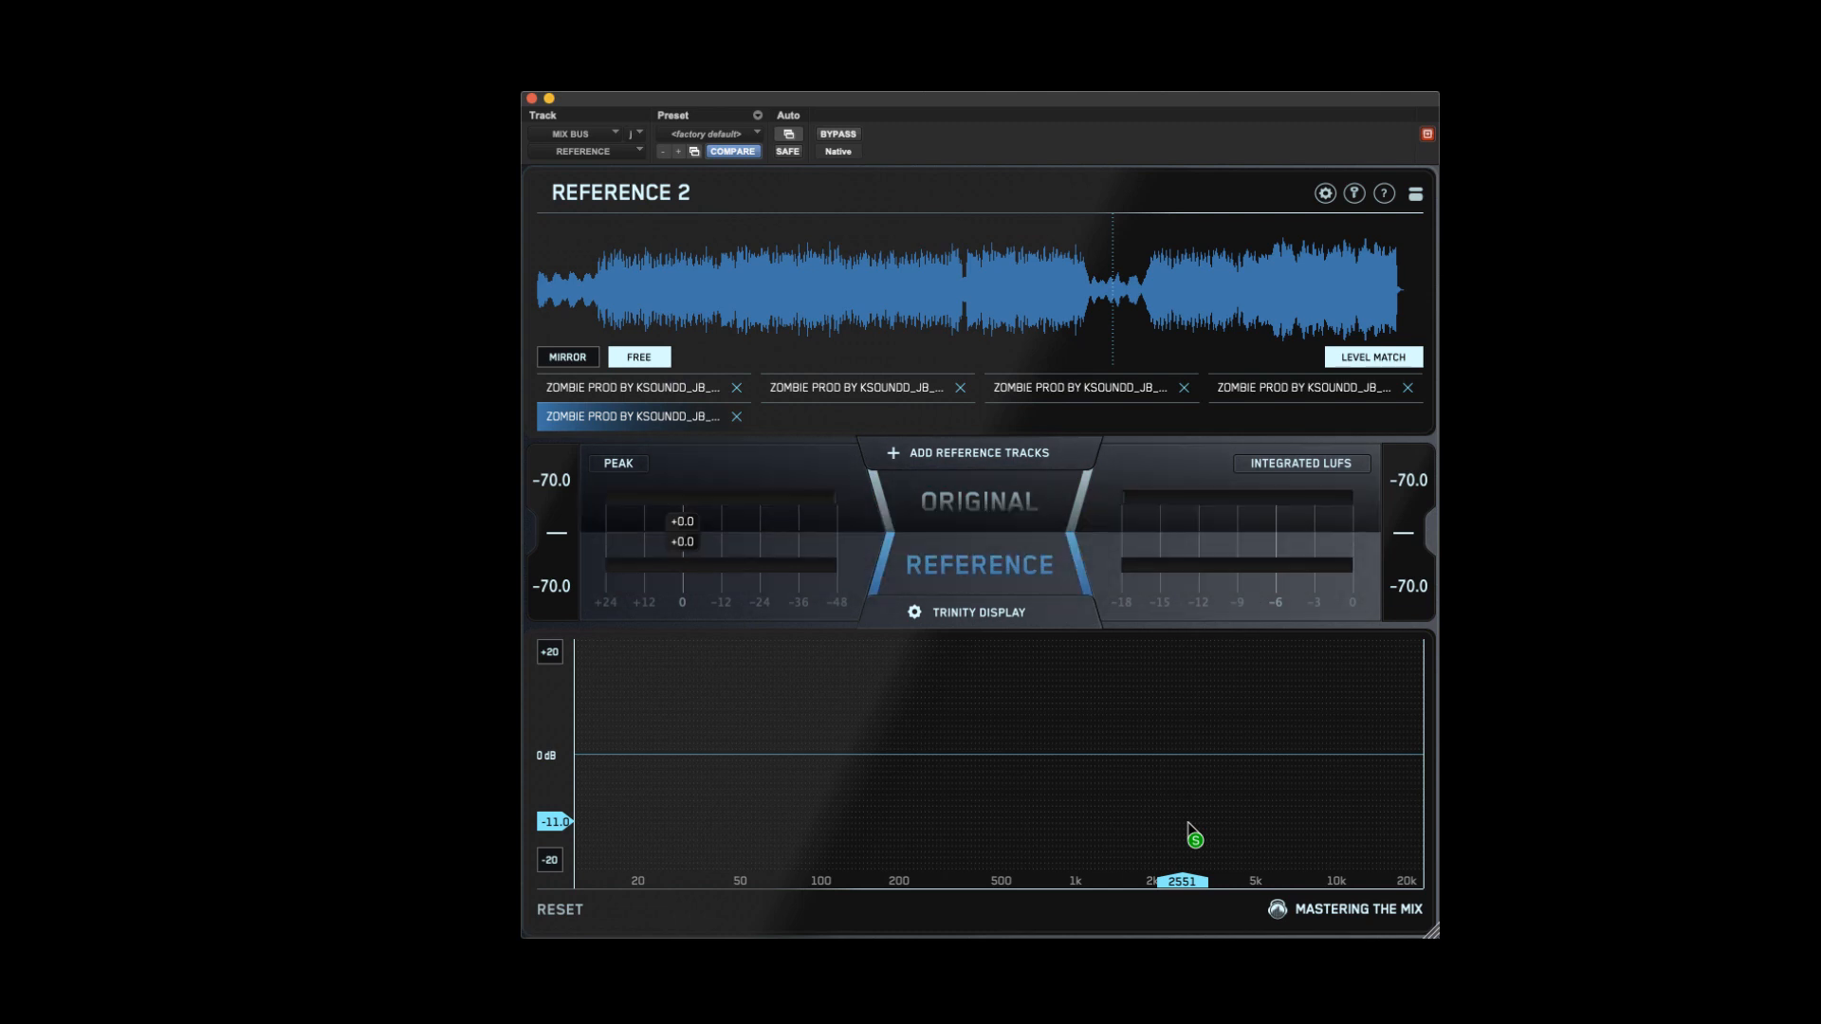
{"action": "key", "text": "Left"}
{"action": "key", "text": "Left"}
{"action": "key", "text": "Left"}
{"action": "key", "text": "Left"}
{"action": "key", "text": "Left"}
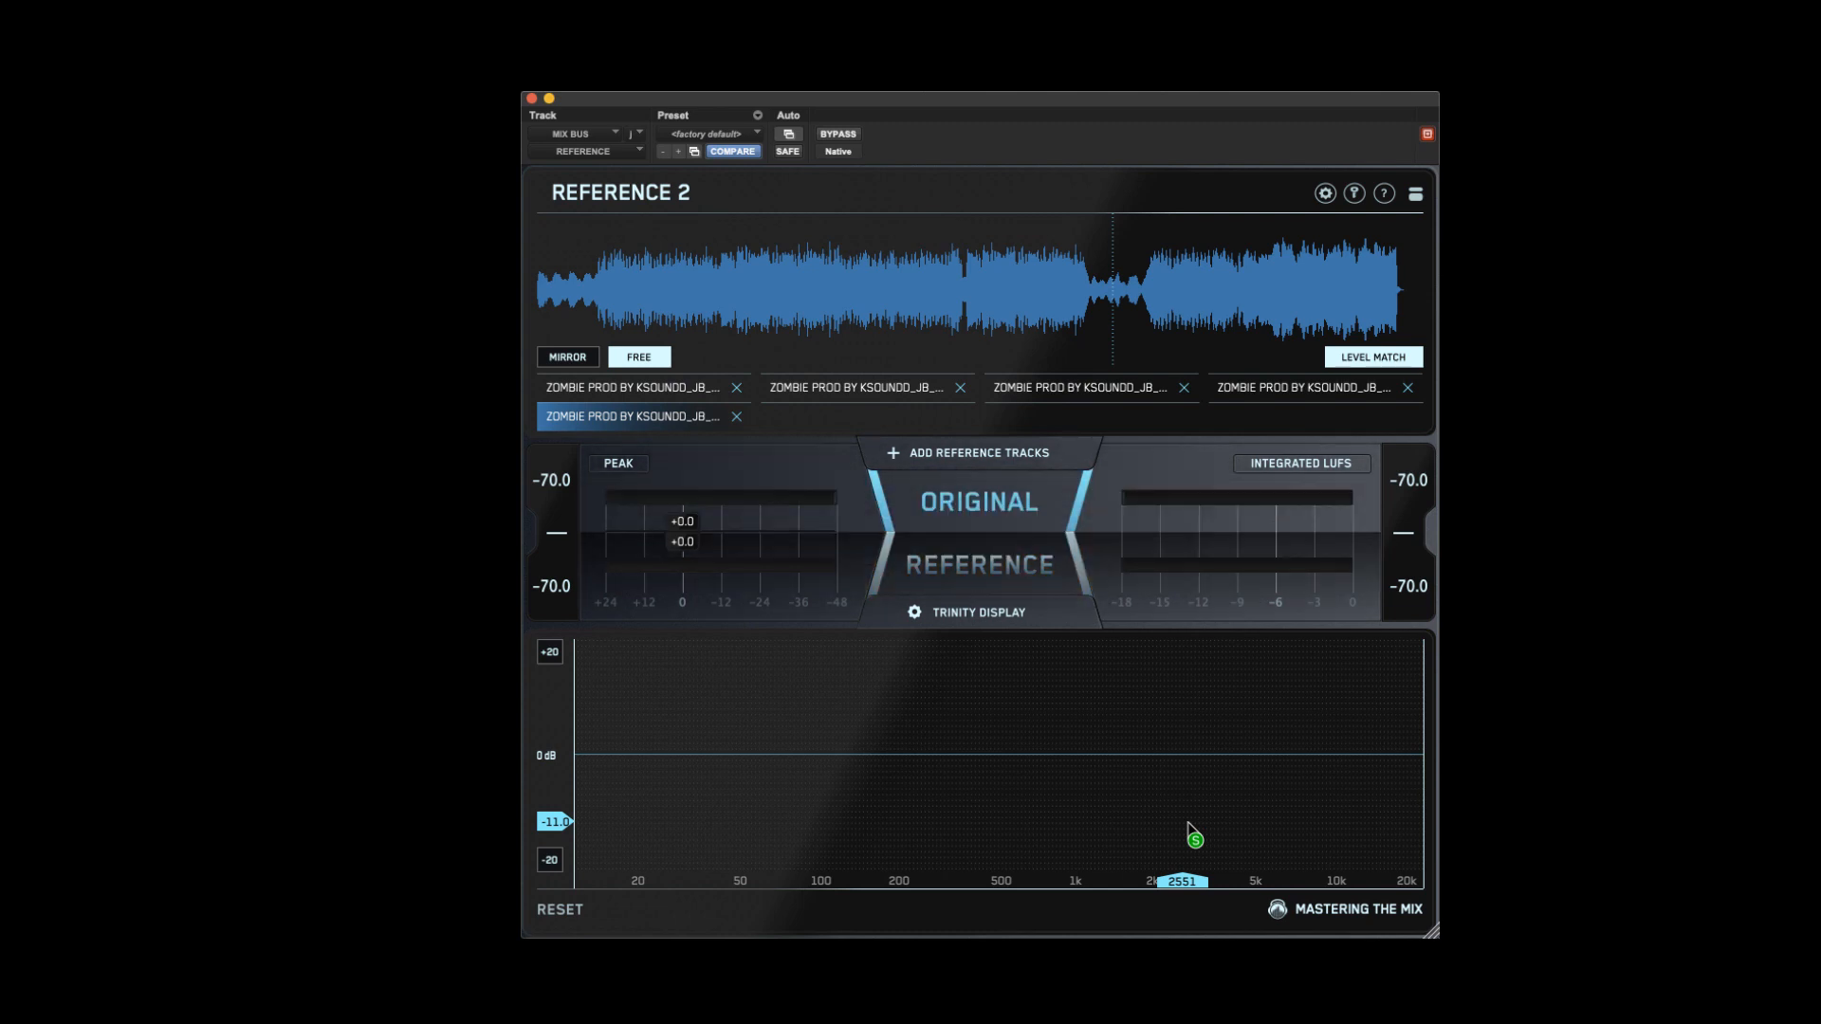
{"action": "key", "text": "Left"}
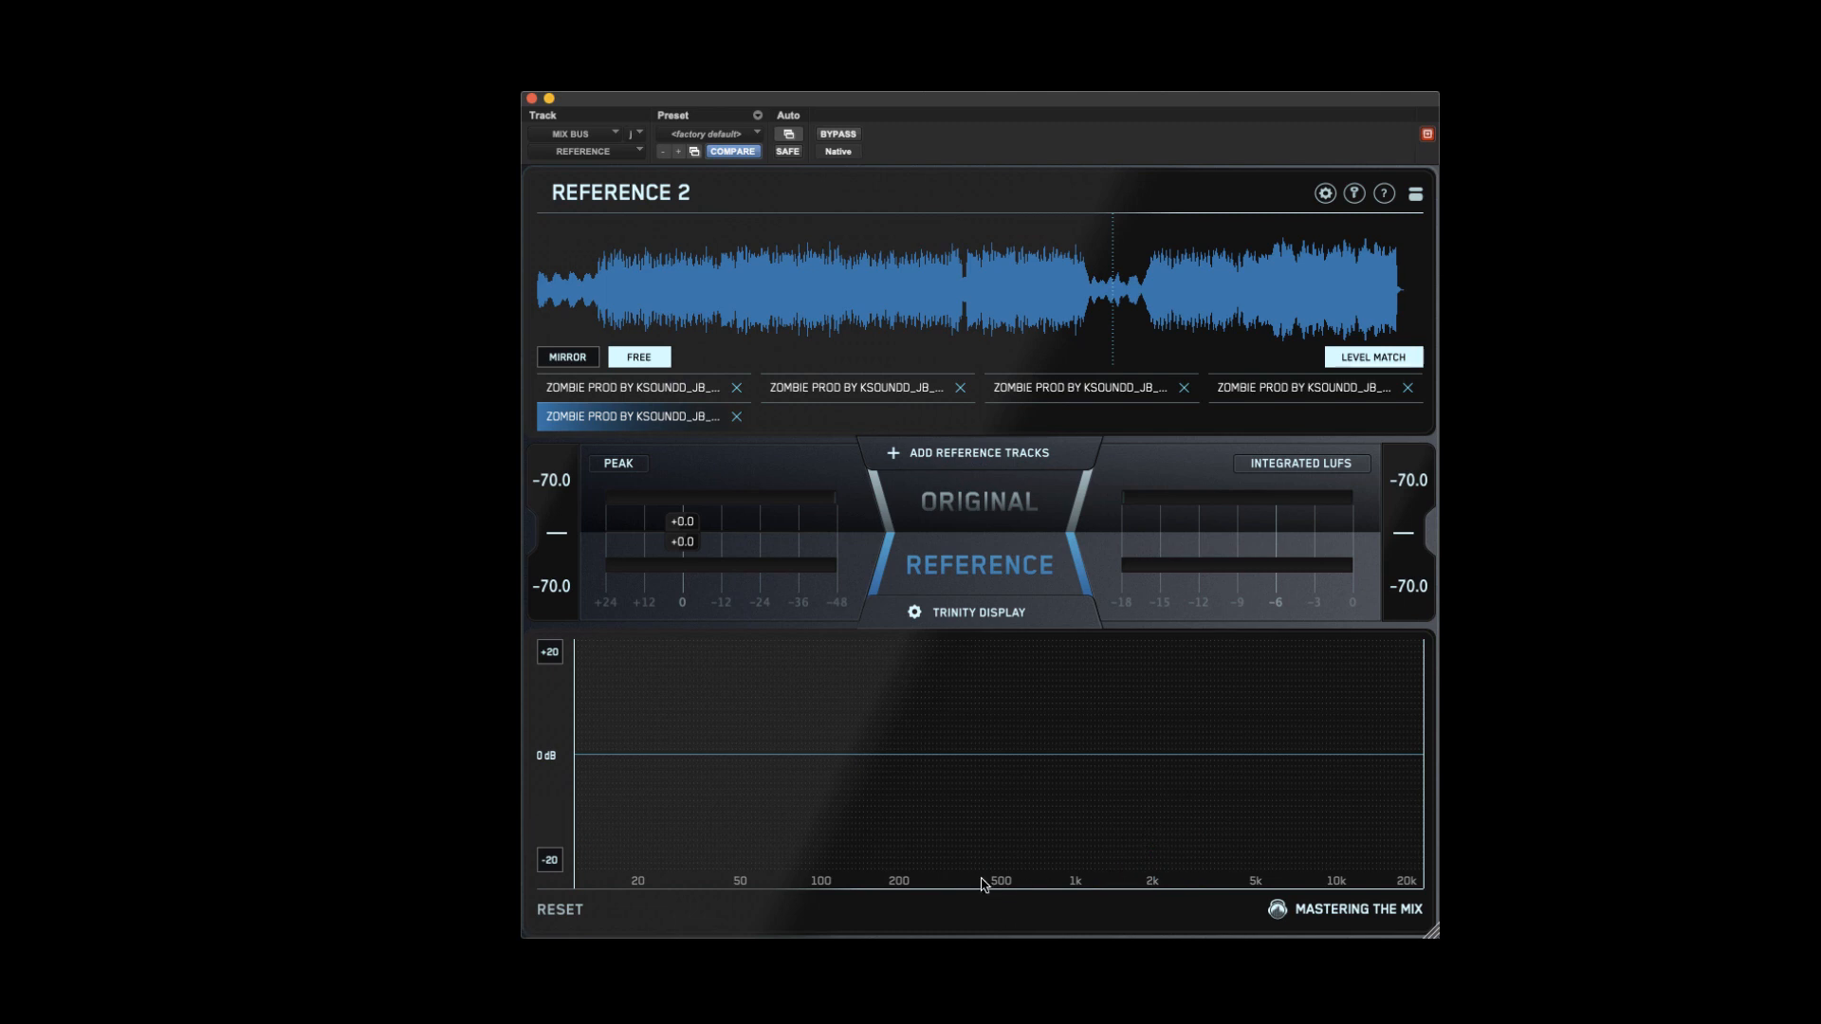
{"action": "key", "text": "space"}
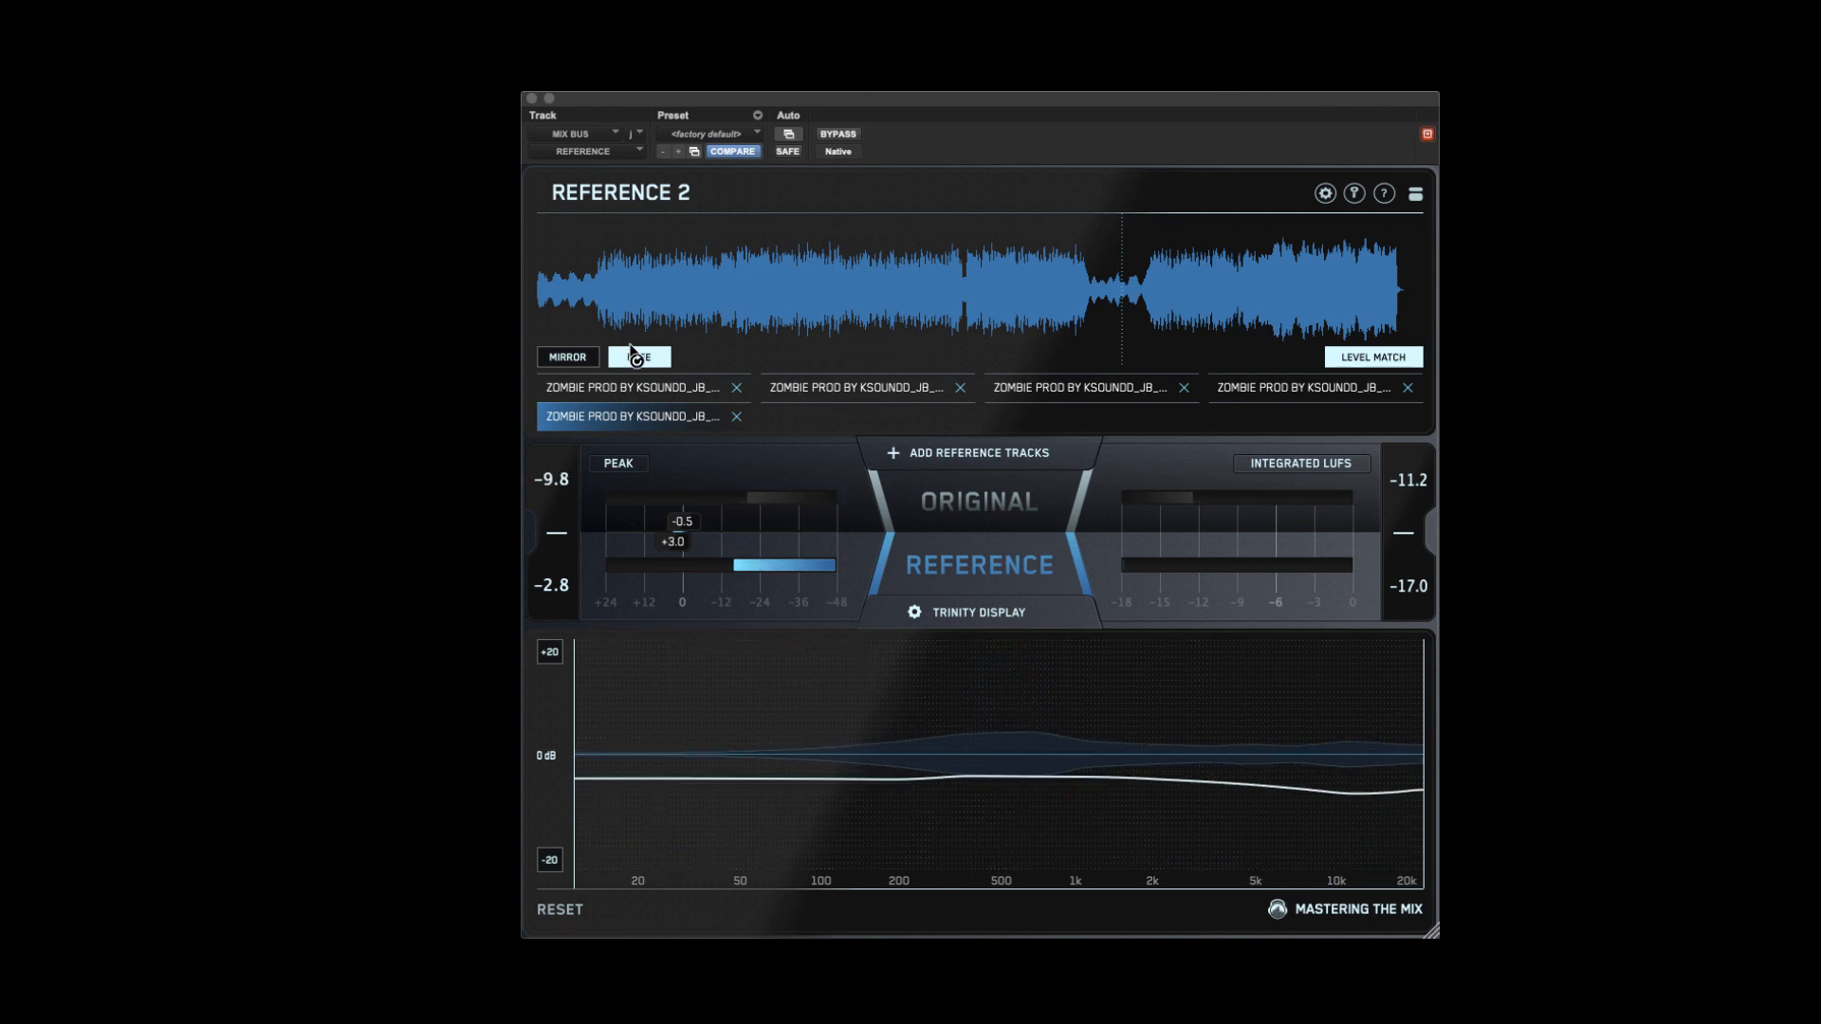
- Return playback to Mirror mode and select each of the five reference tracks in turn, ending on the fifth
{"action": "left_click", "coordinate": [567, 357]}
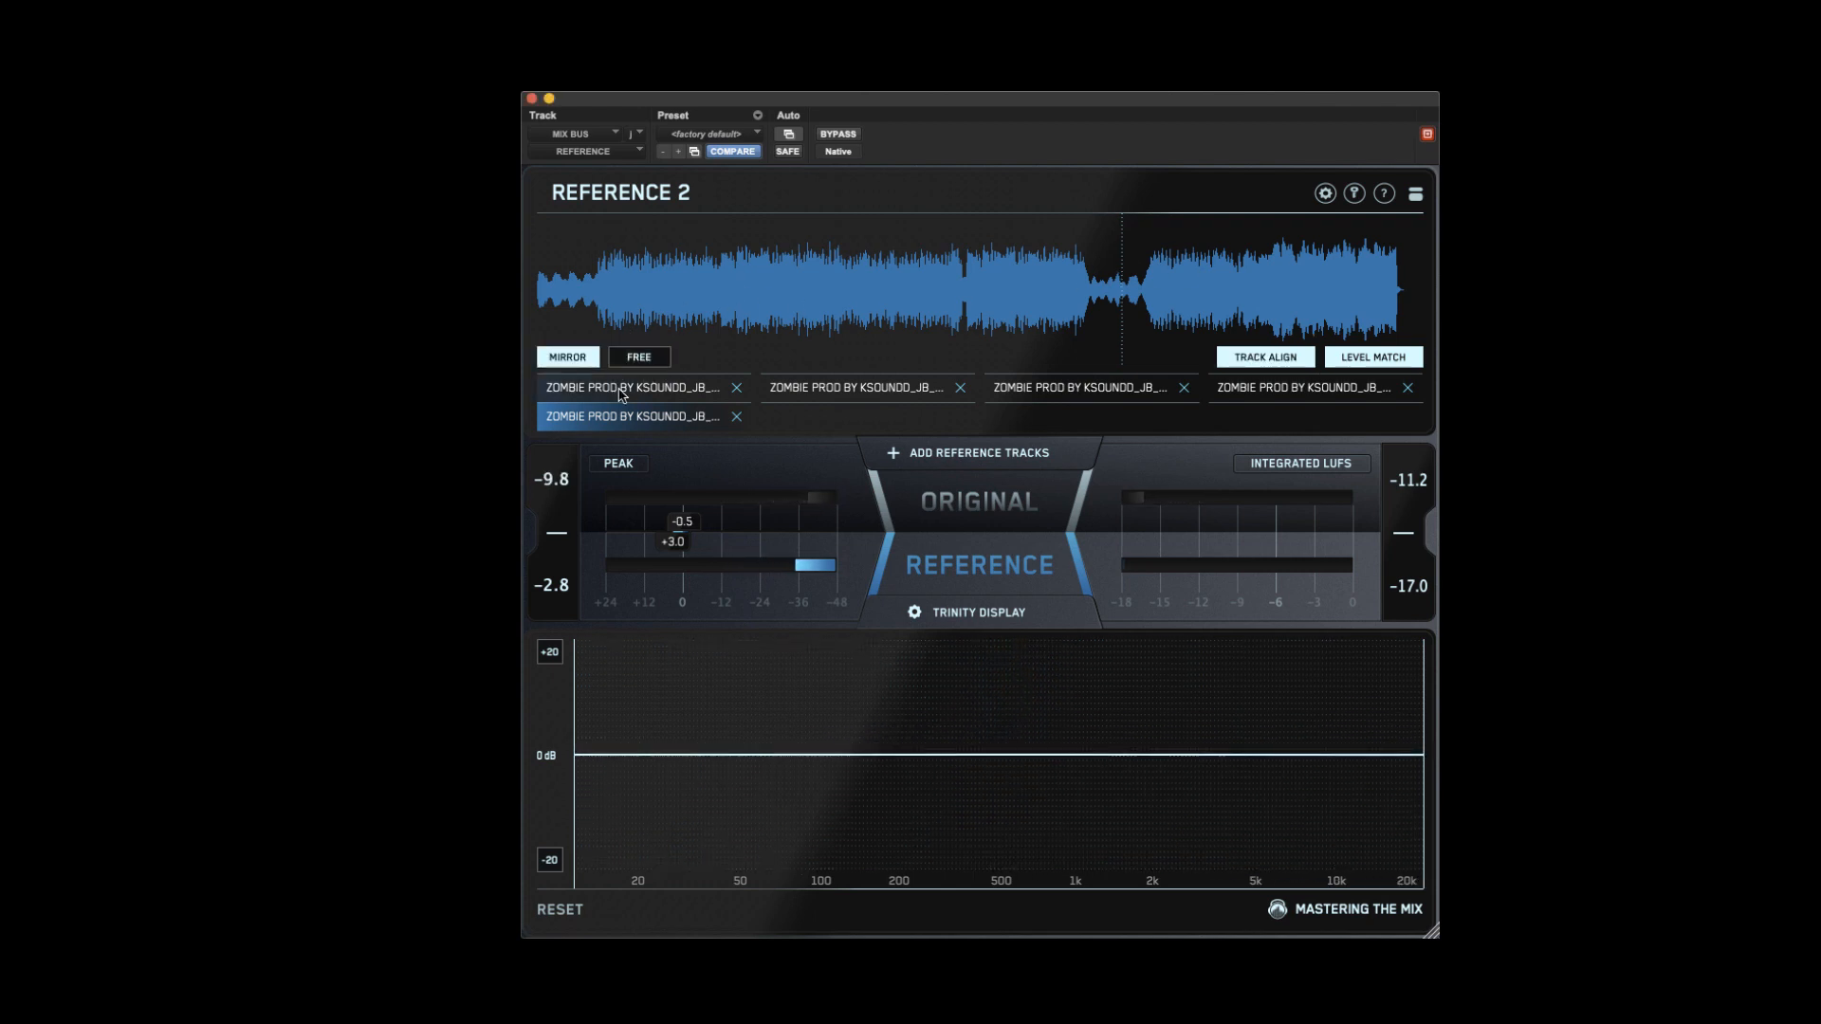
{"action": "left_click", "coordinate": [680, 389]}
{"action": "left_click", "coordinate": [807, 389]}
{"action": "left_click", "coordinate": [1083, 392]}
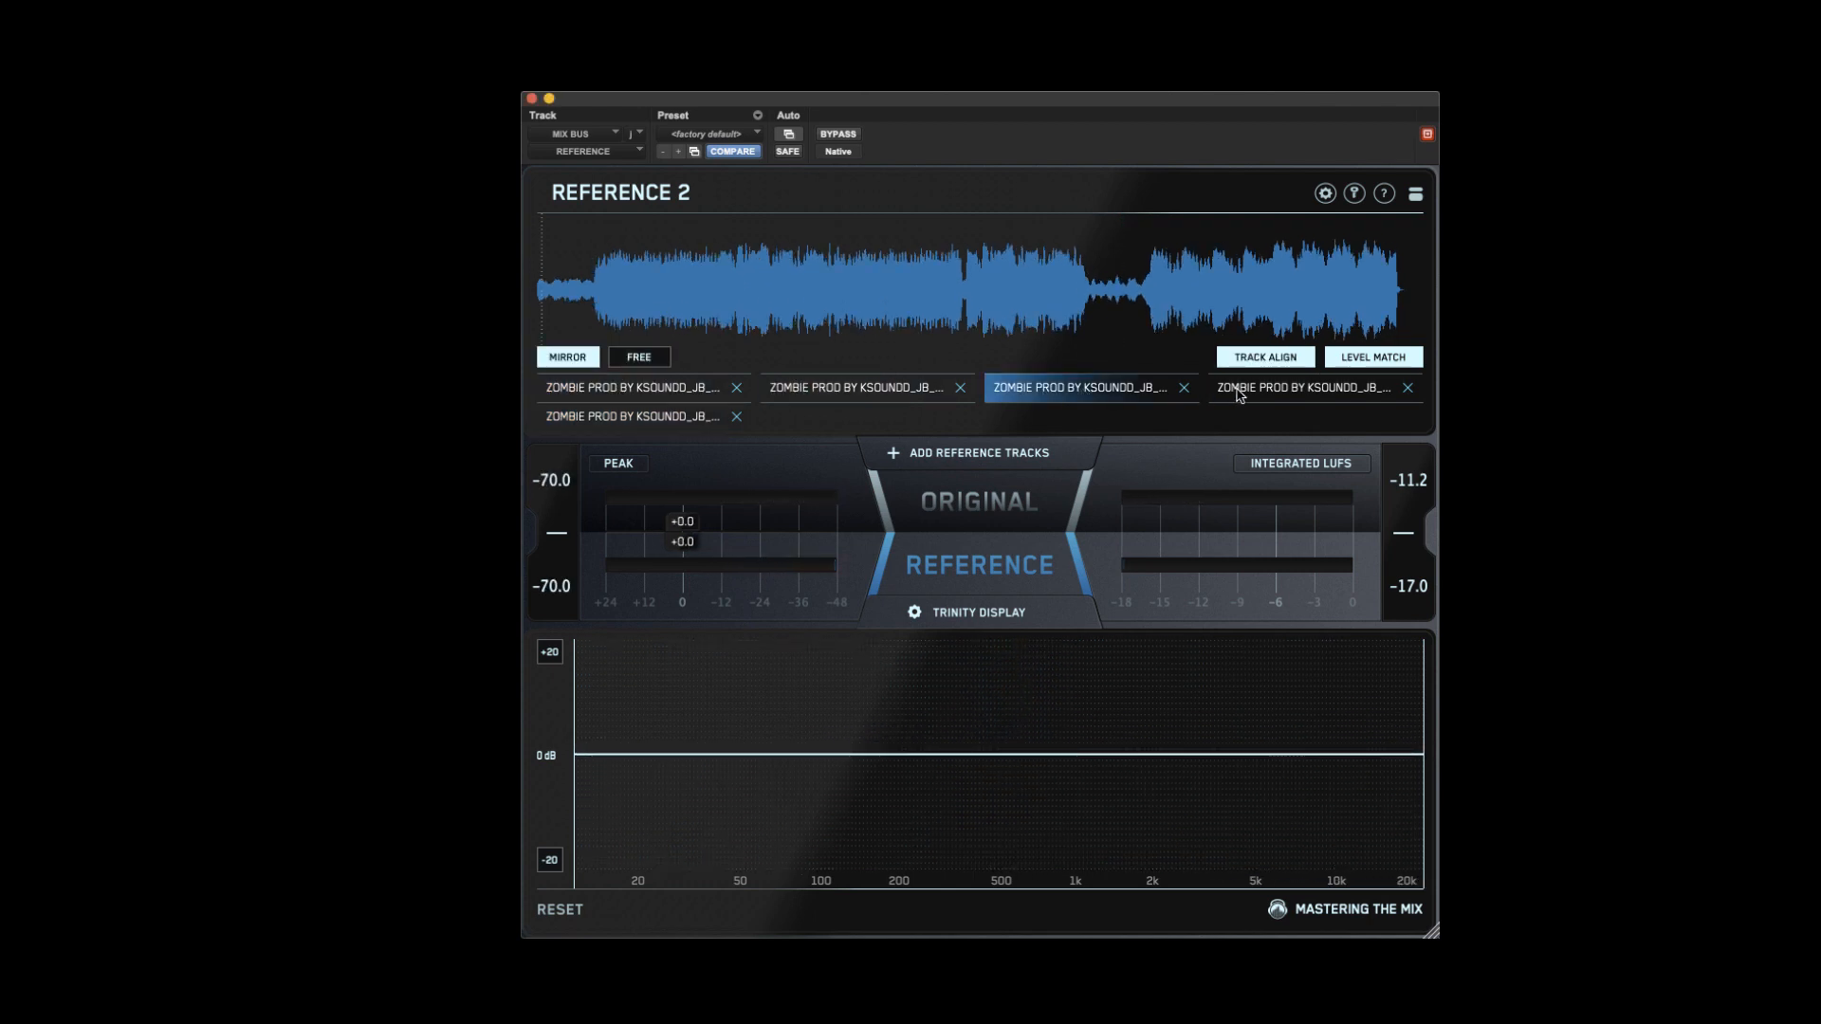
{"action": "left_click", "coordinate": [1271, 393]}
{"action": "left_click", "coordinate": [663, 419]}
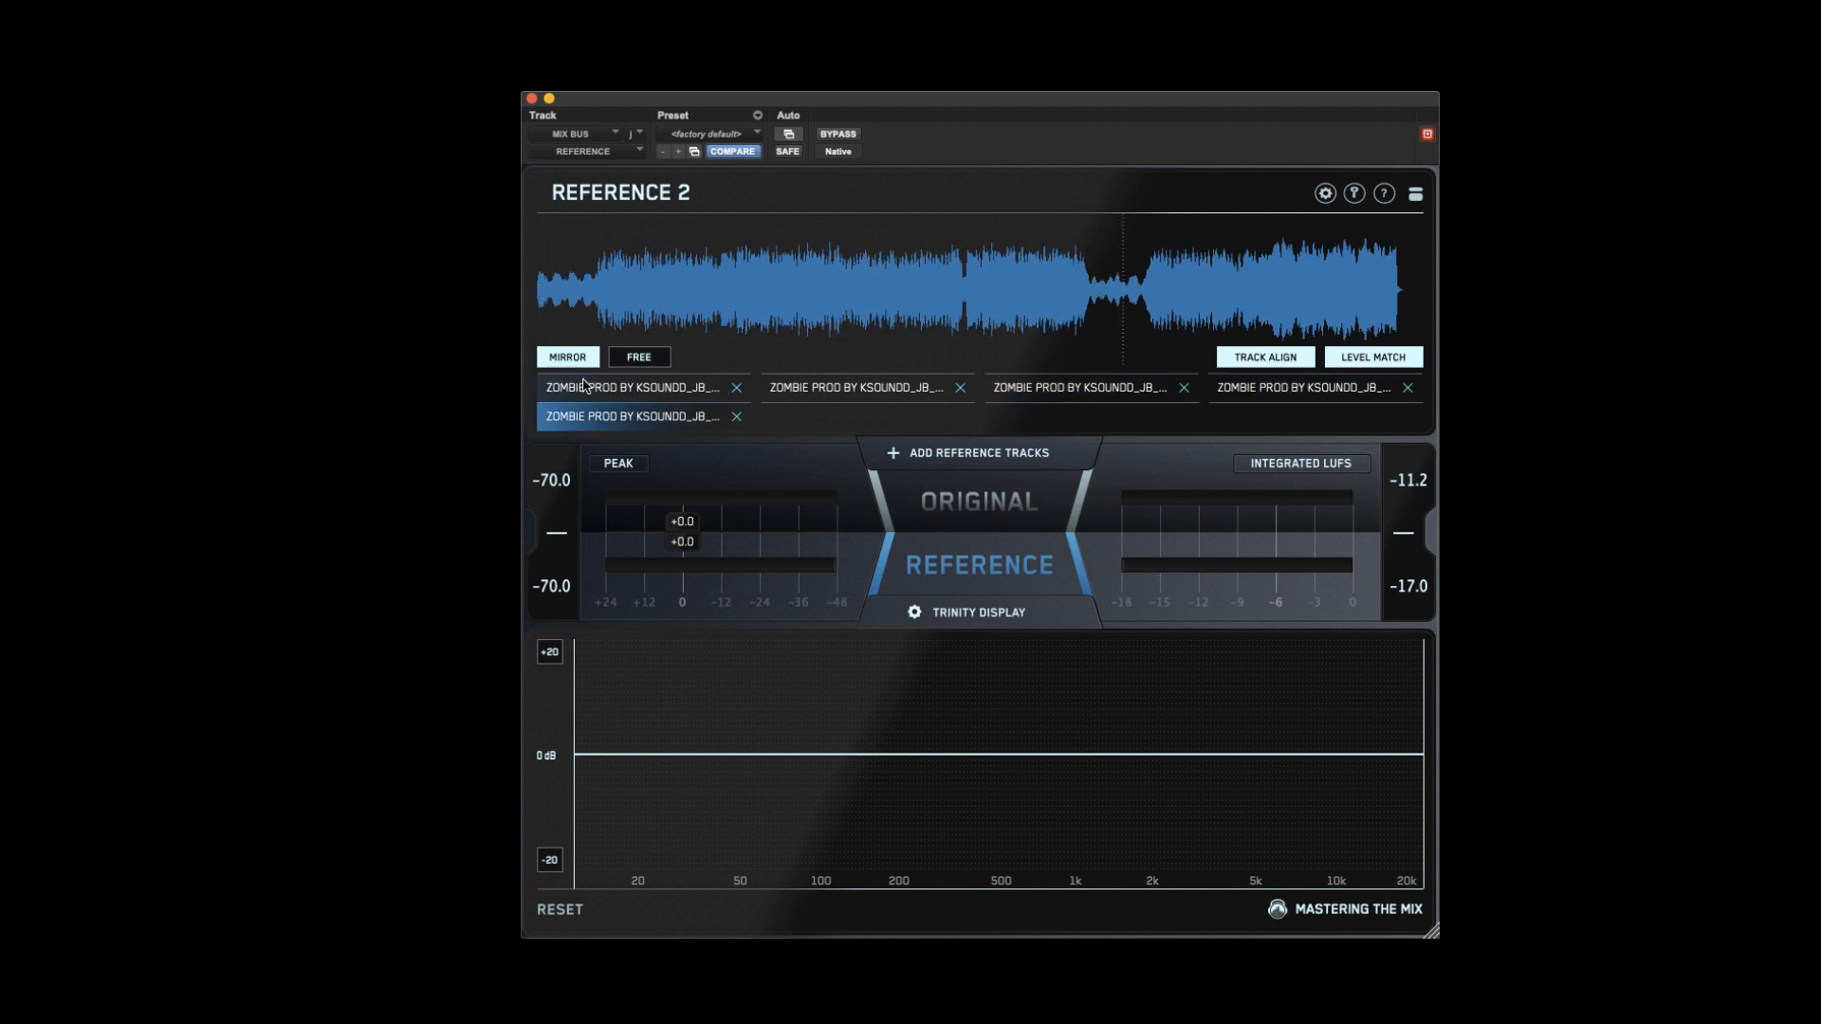
- Play the session and compare the original mix with the fifth reference track by switching between them, ending on Original
{"action": "key", "text": "space"}
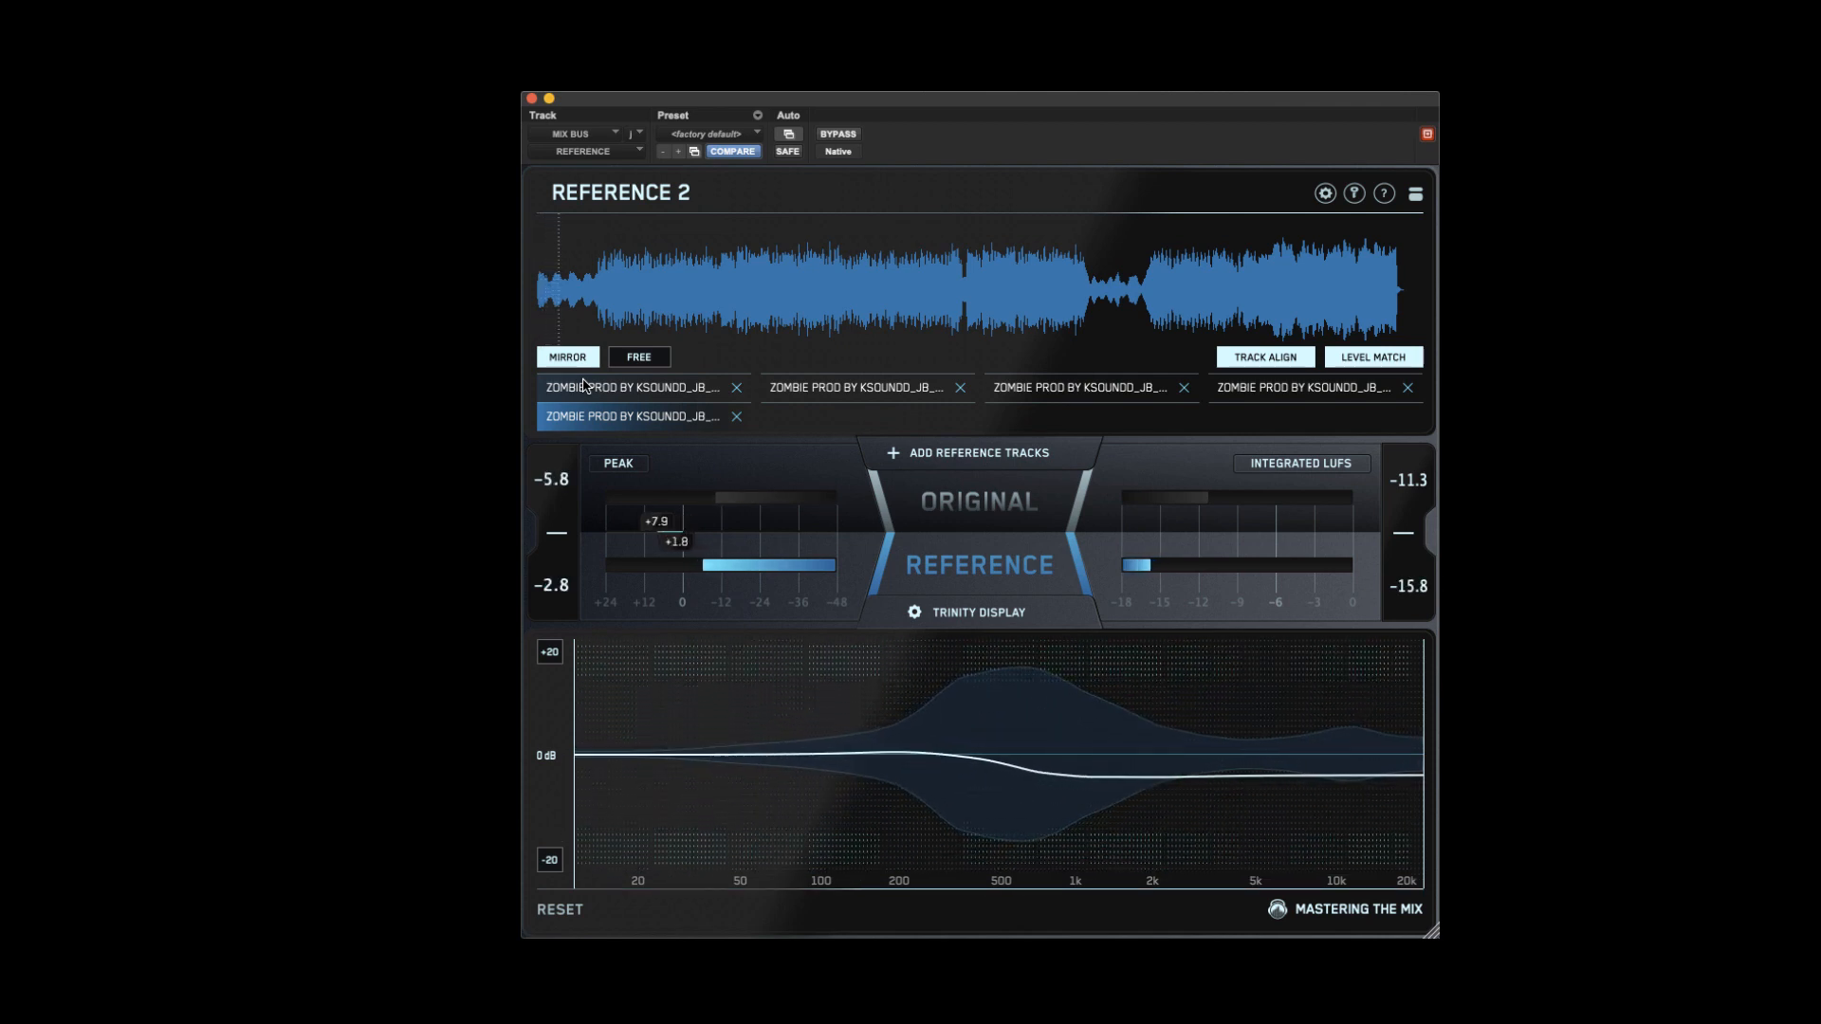
{"action": "key", "text": "Up"}
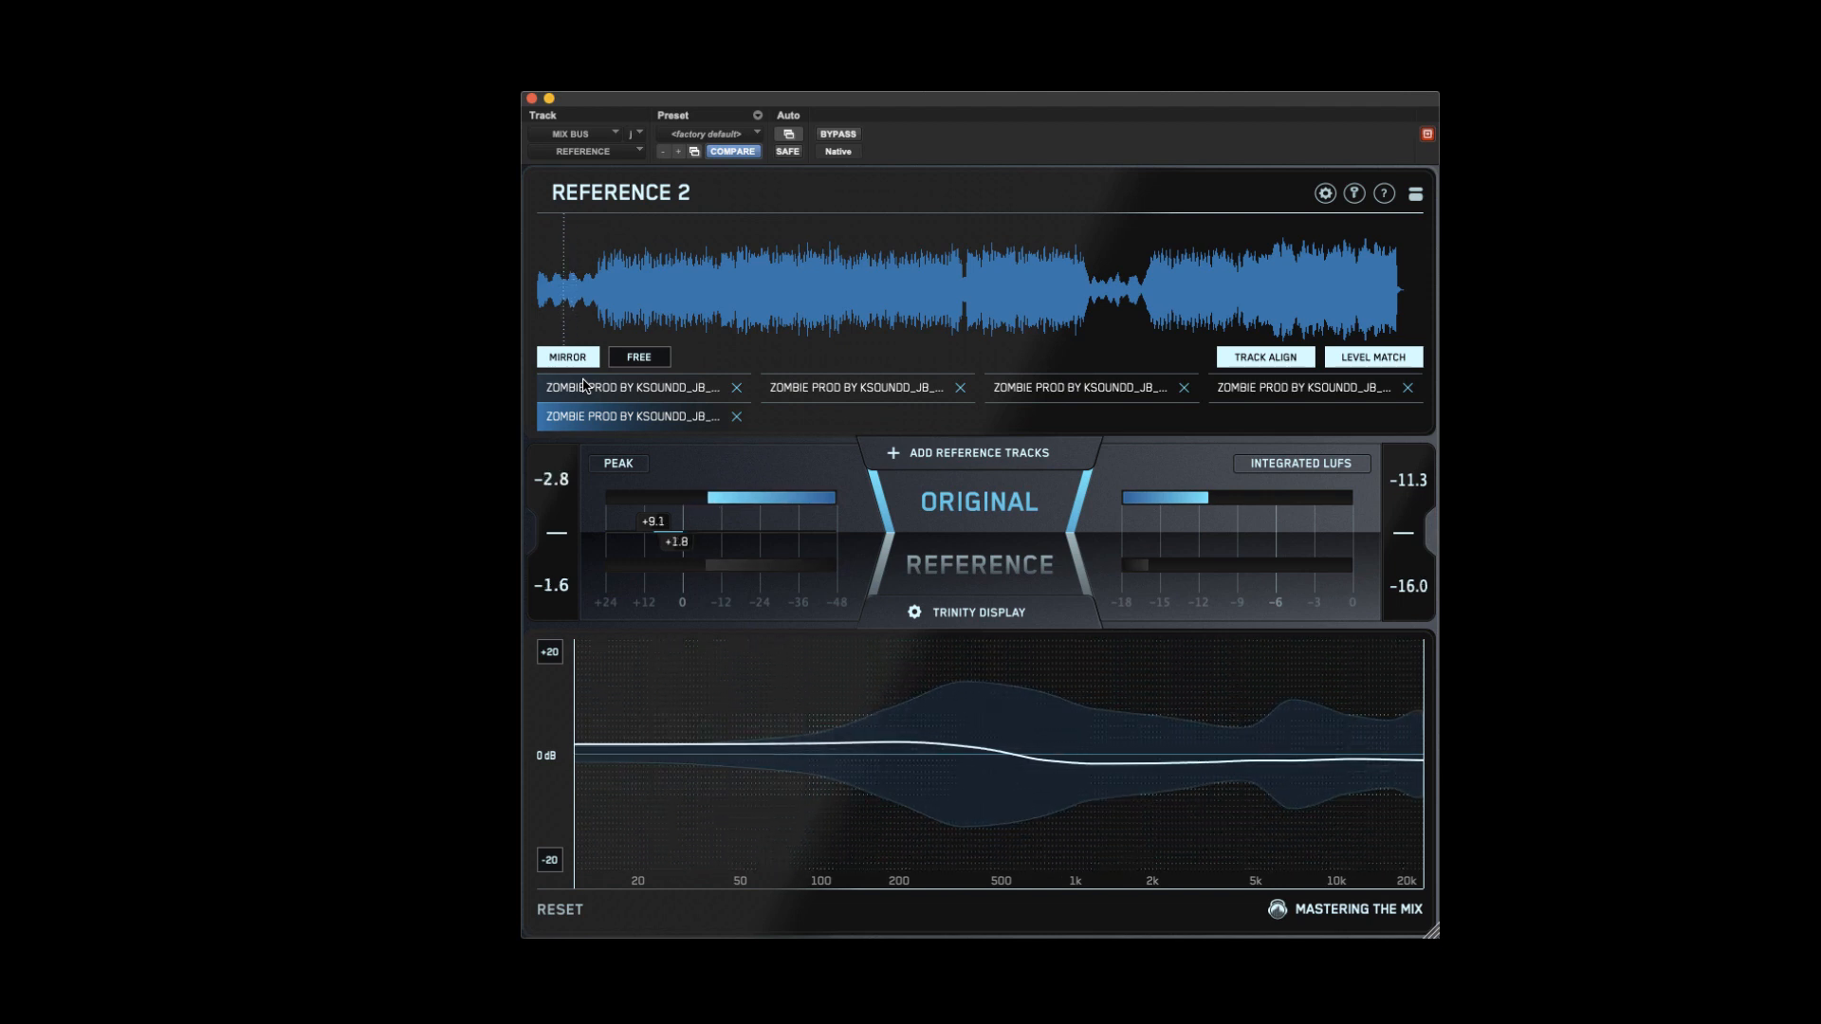
{"action": "key", "text": "Down"}
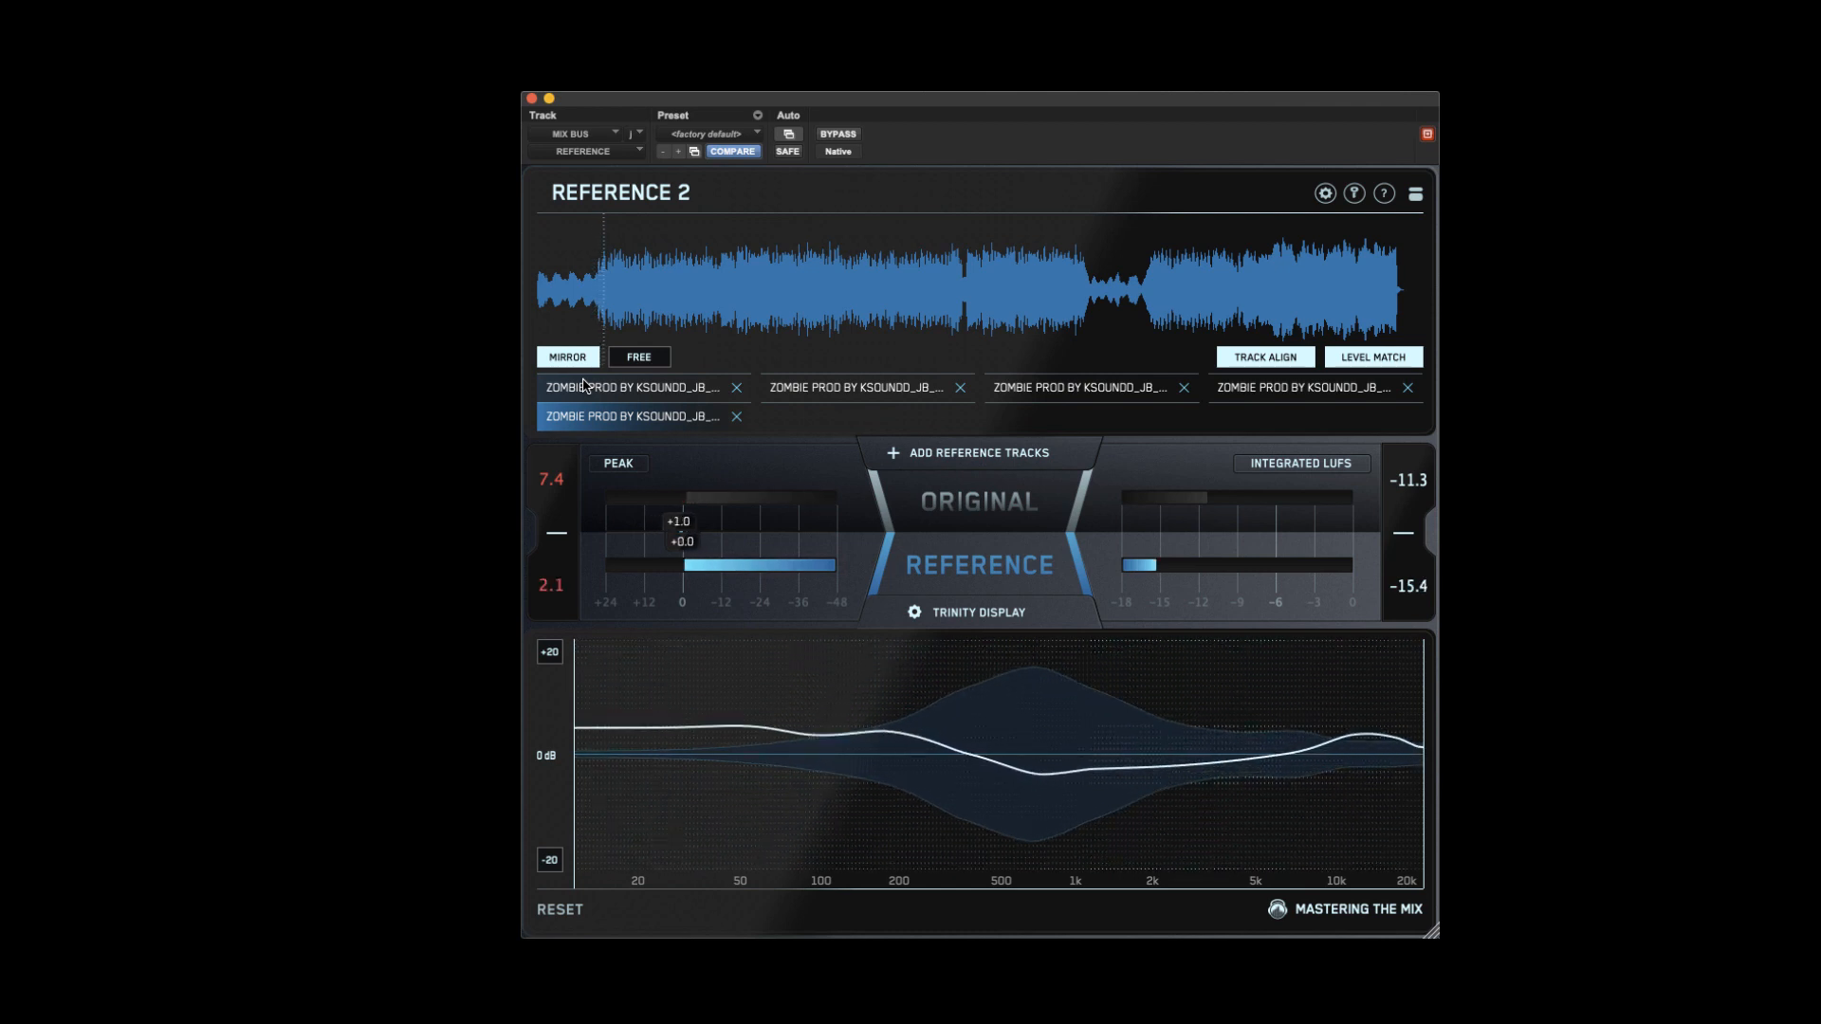
{"action": "key", "text": "Up"}
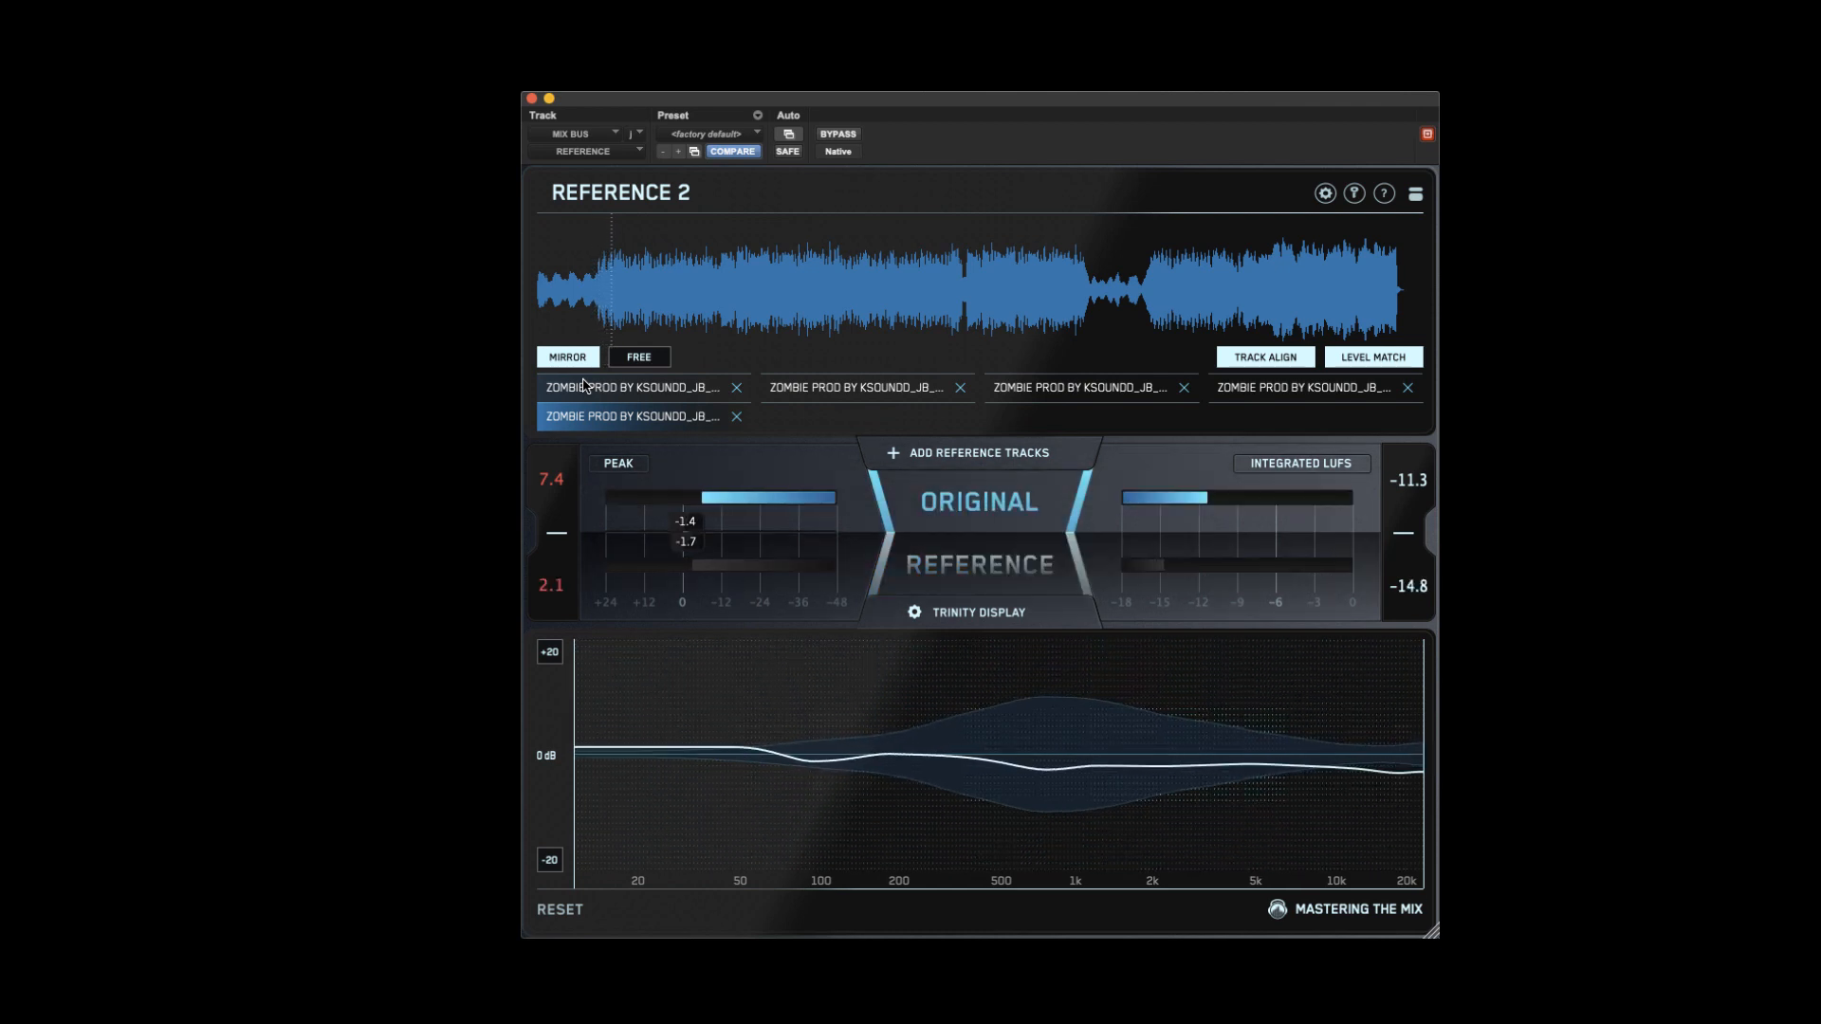
- Select the first and then the second reference track, and shift the plugin window slightly sideways
{"action": "left_click", "coordinate": [660, 397]}
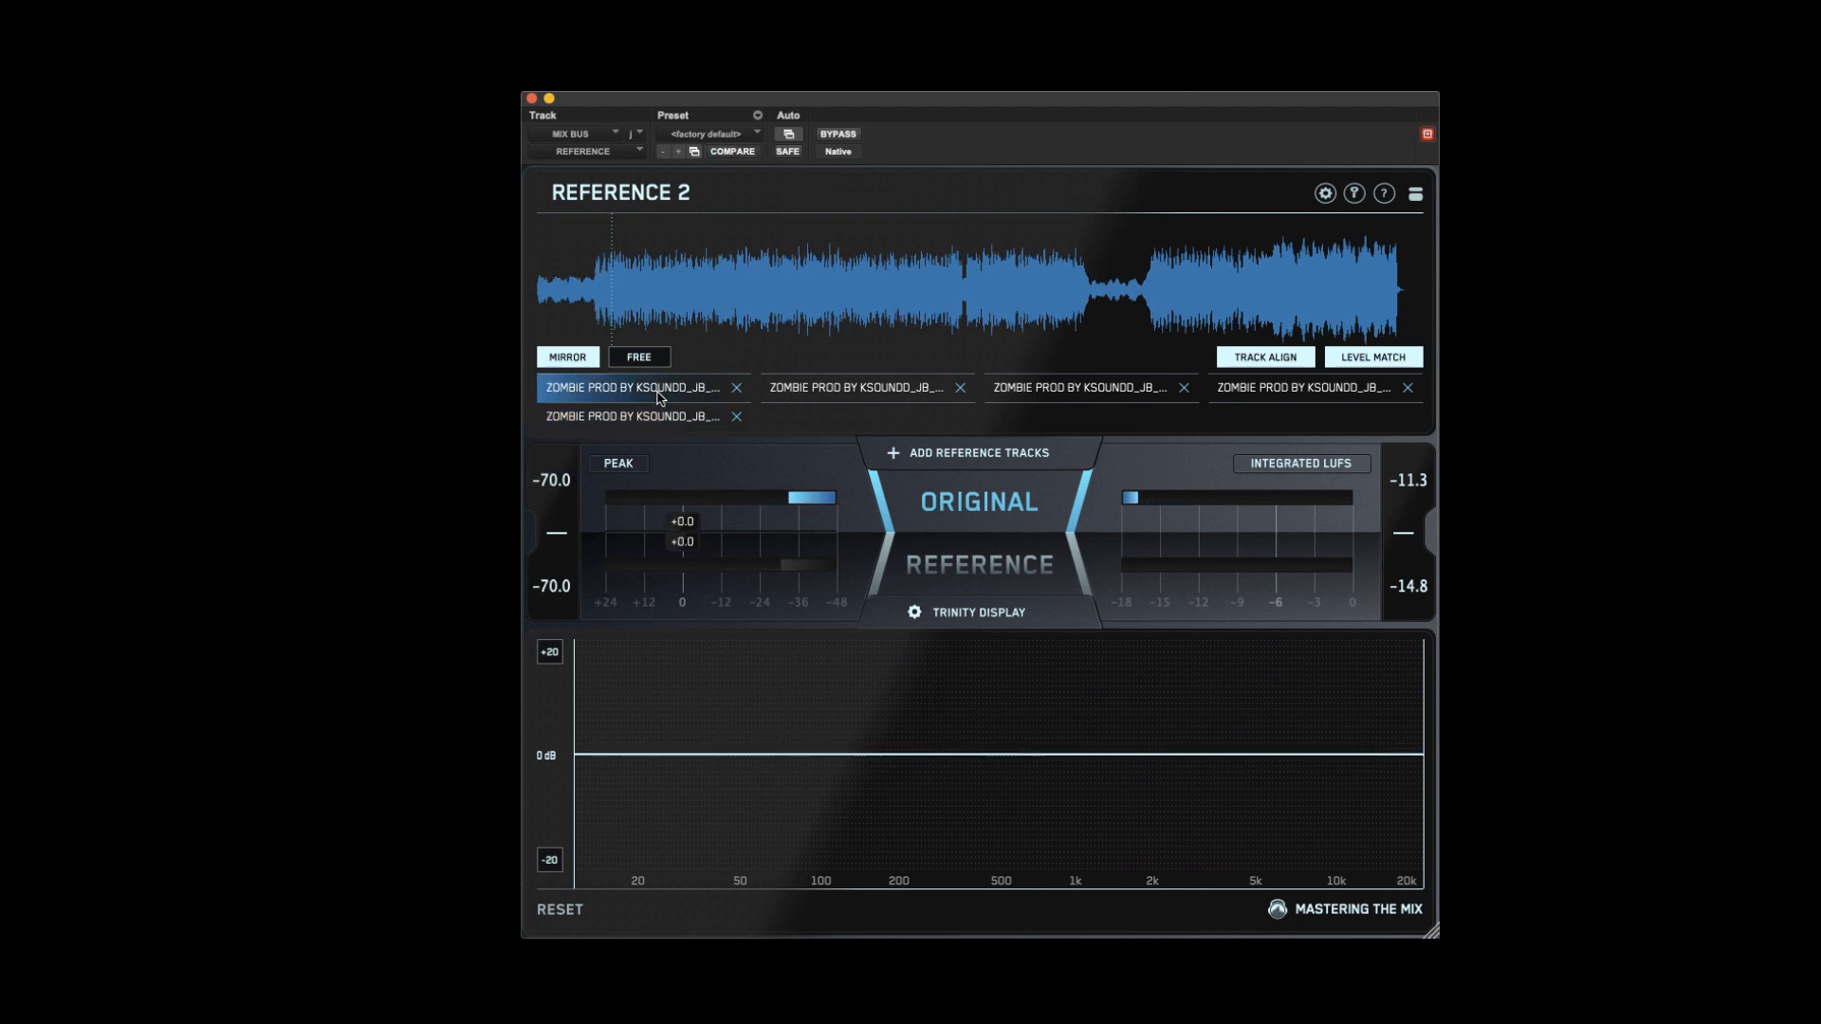
{"action": "left_click", "coordinate": [822, 391]}
{"action": "left_click_drag", "start_coordinate": [925, 102], "coordinate": [946, 104]}
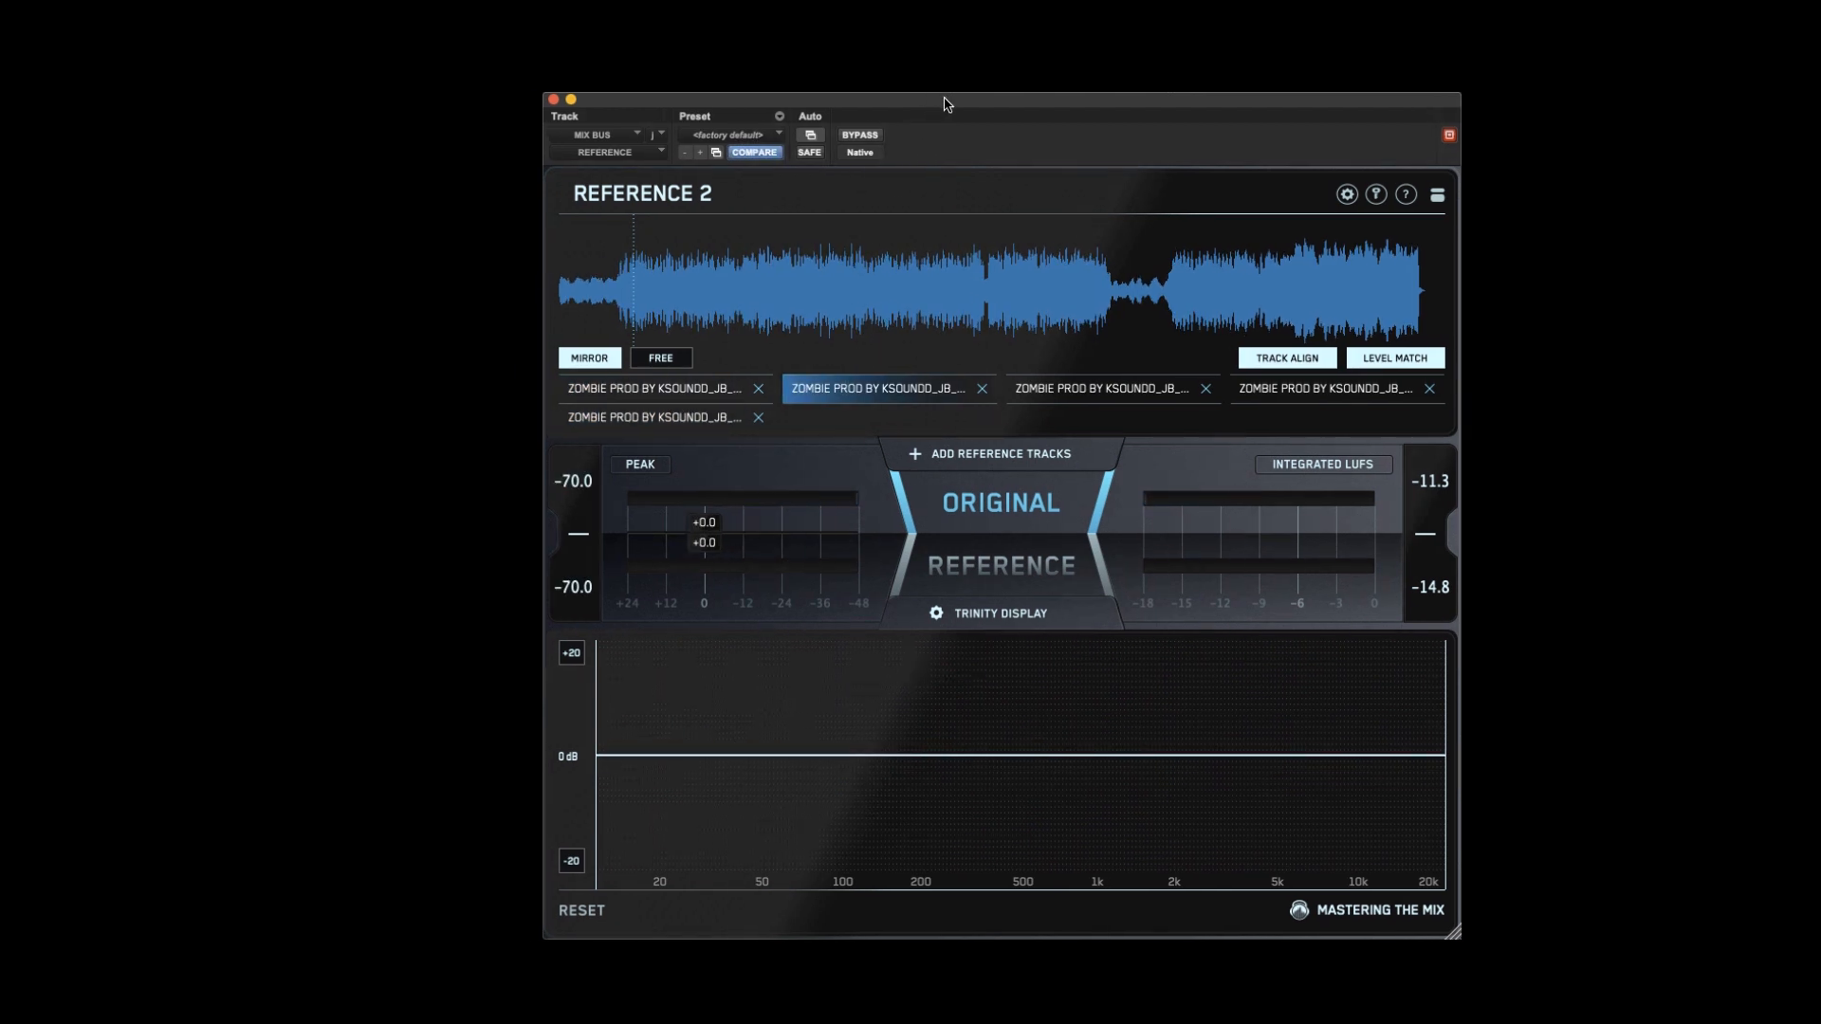
- Bring up the manual alignment control from the Track Align options for the second reference track and dismiss it
{"action": "left_click", "coordinate": [1291, 359]}
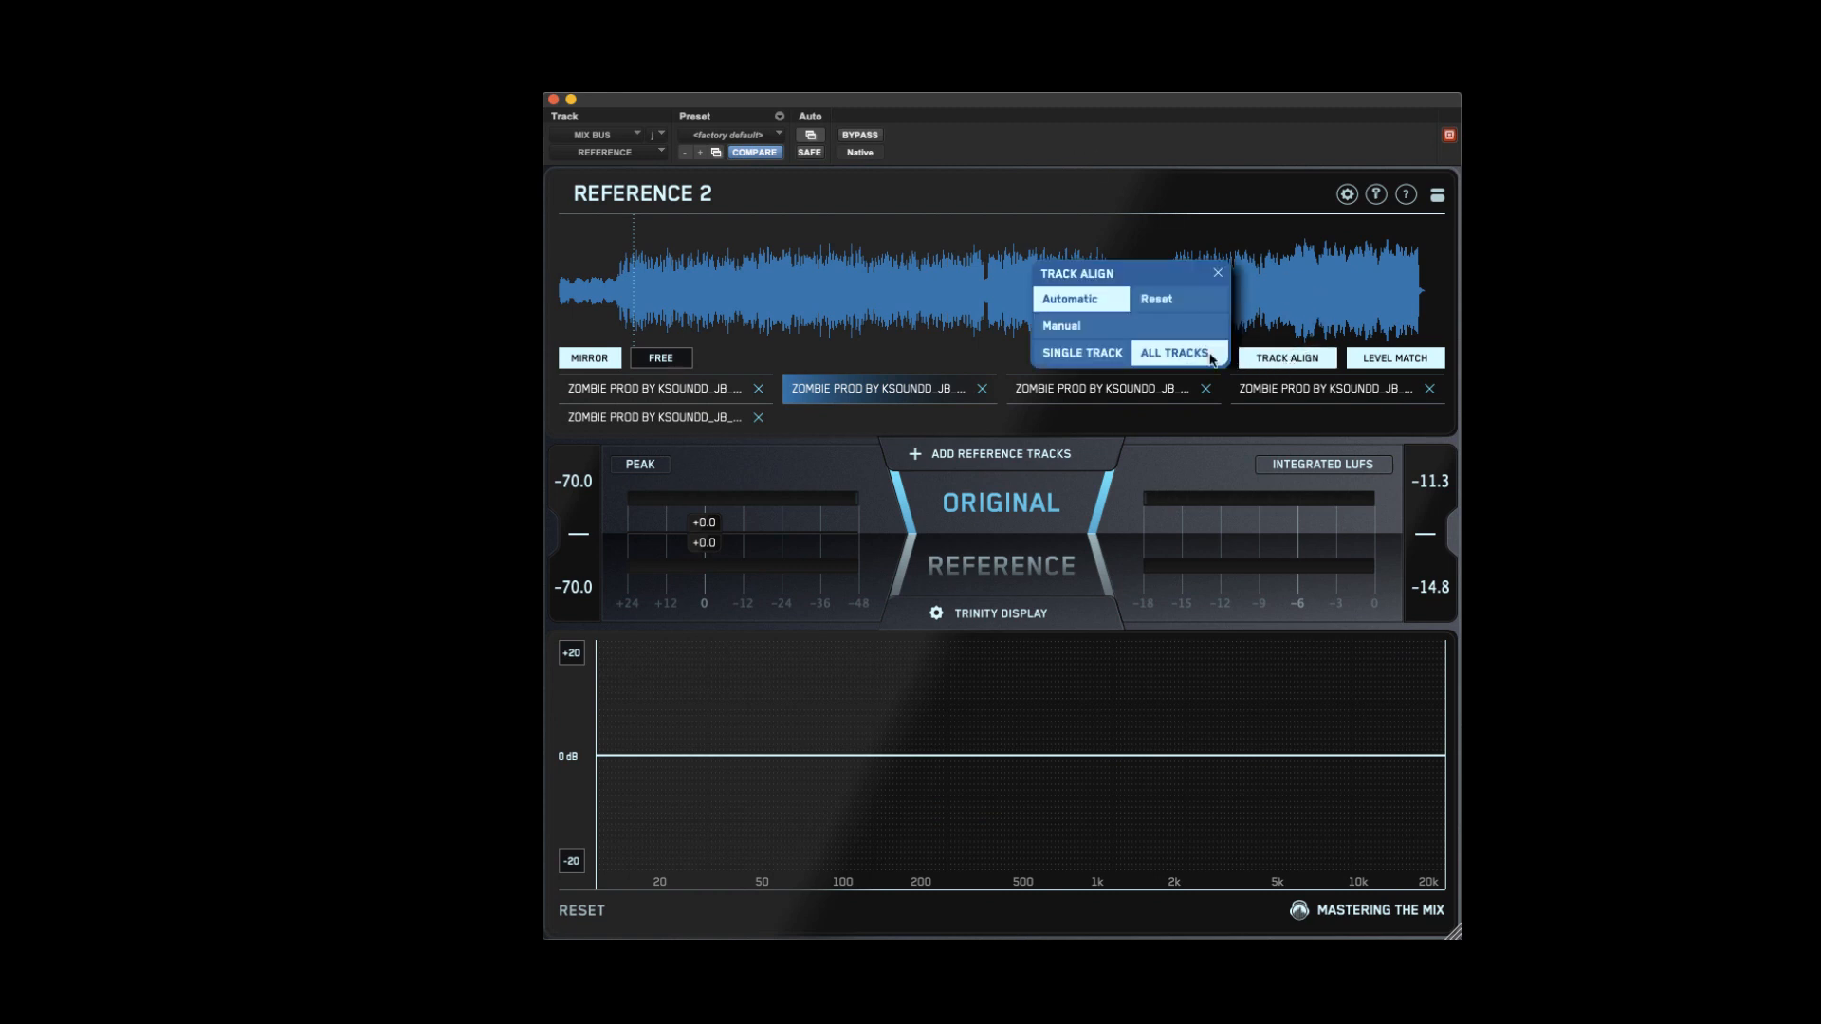
{"action": "left_click", "coordinate": [1086, 338]}
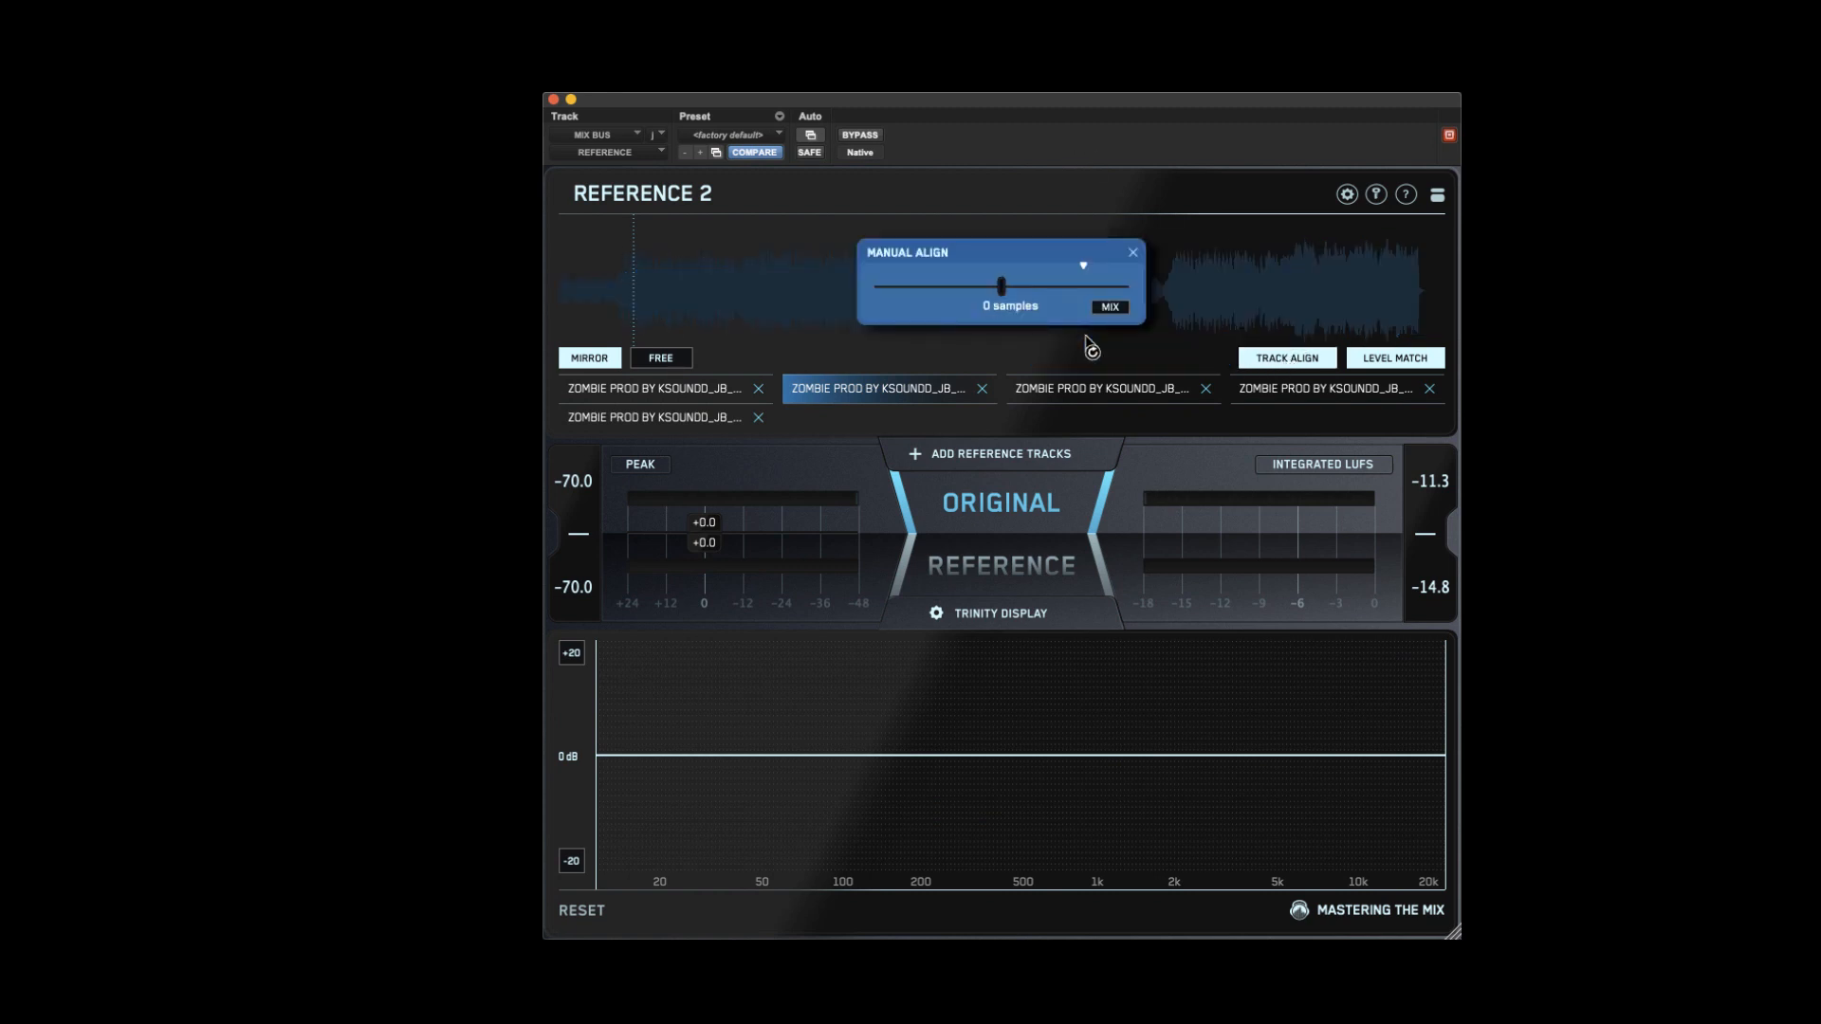
{"action": "left_click", "coordinate": [1131, 256]}
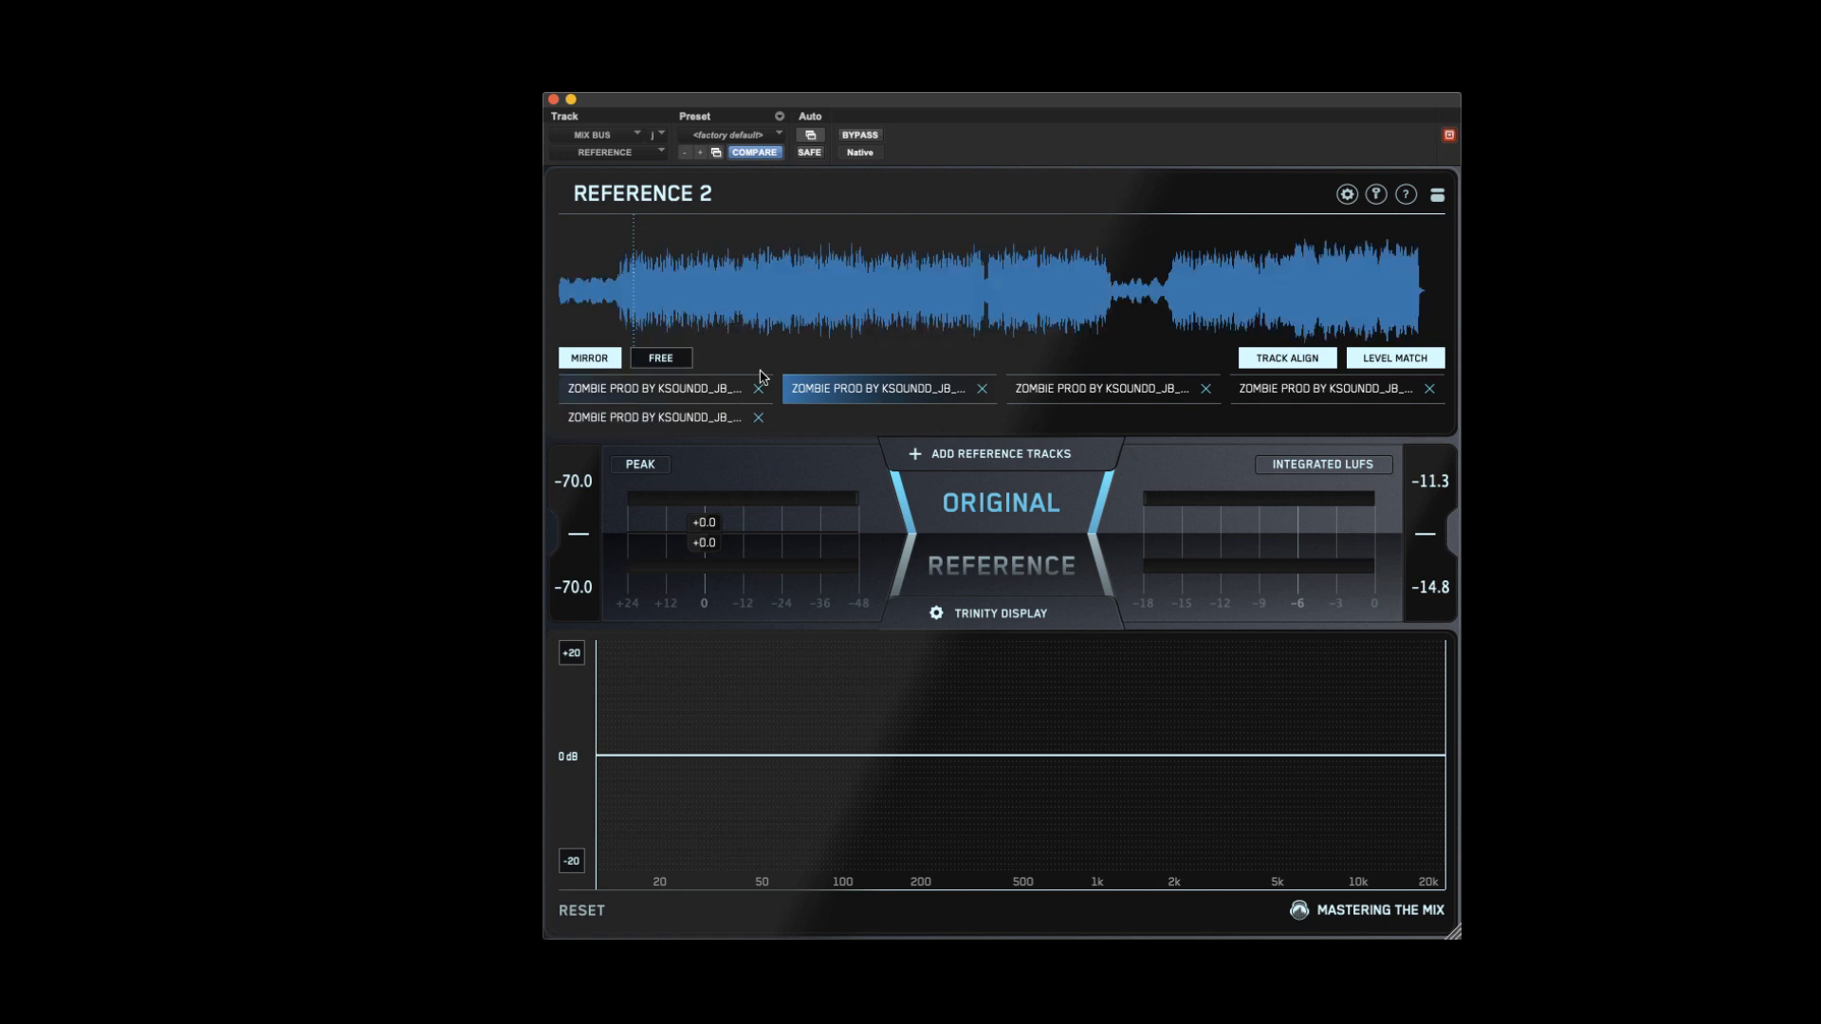
- Start free playback of the second reference from another point in its waveform and compare it with Original, ending on Original
{"action": "left_click", "coordinate": [719, 286]}
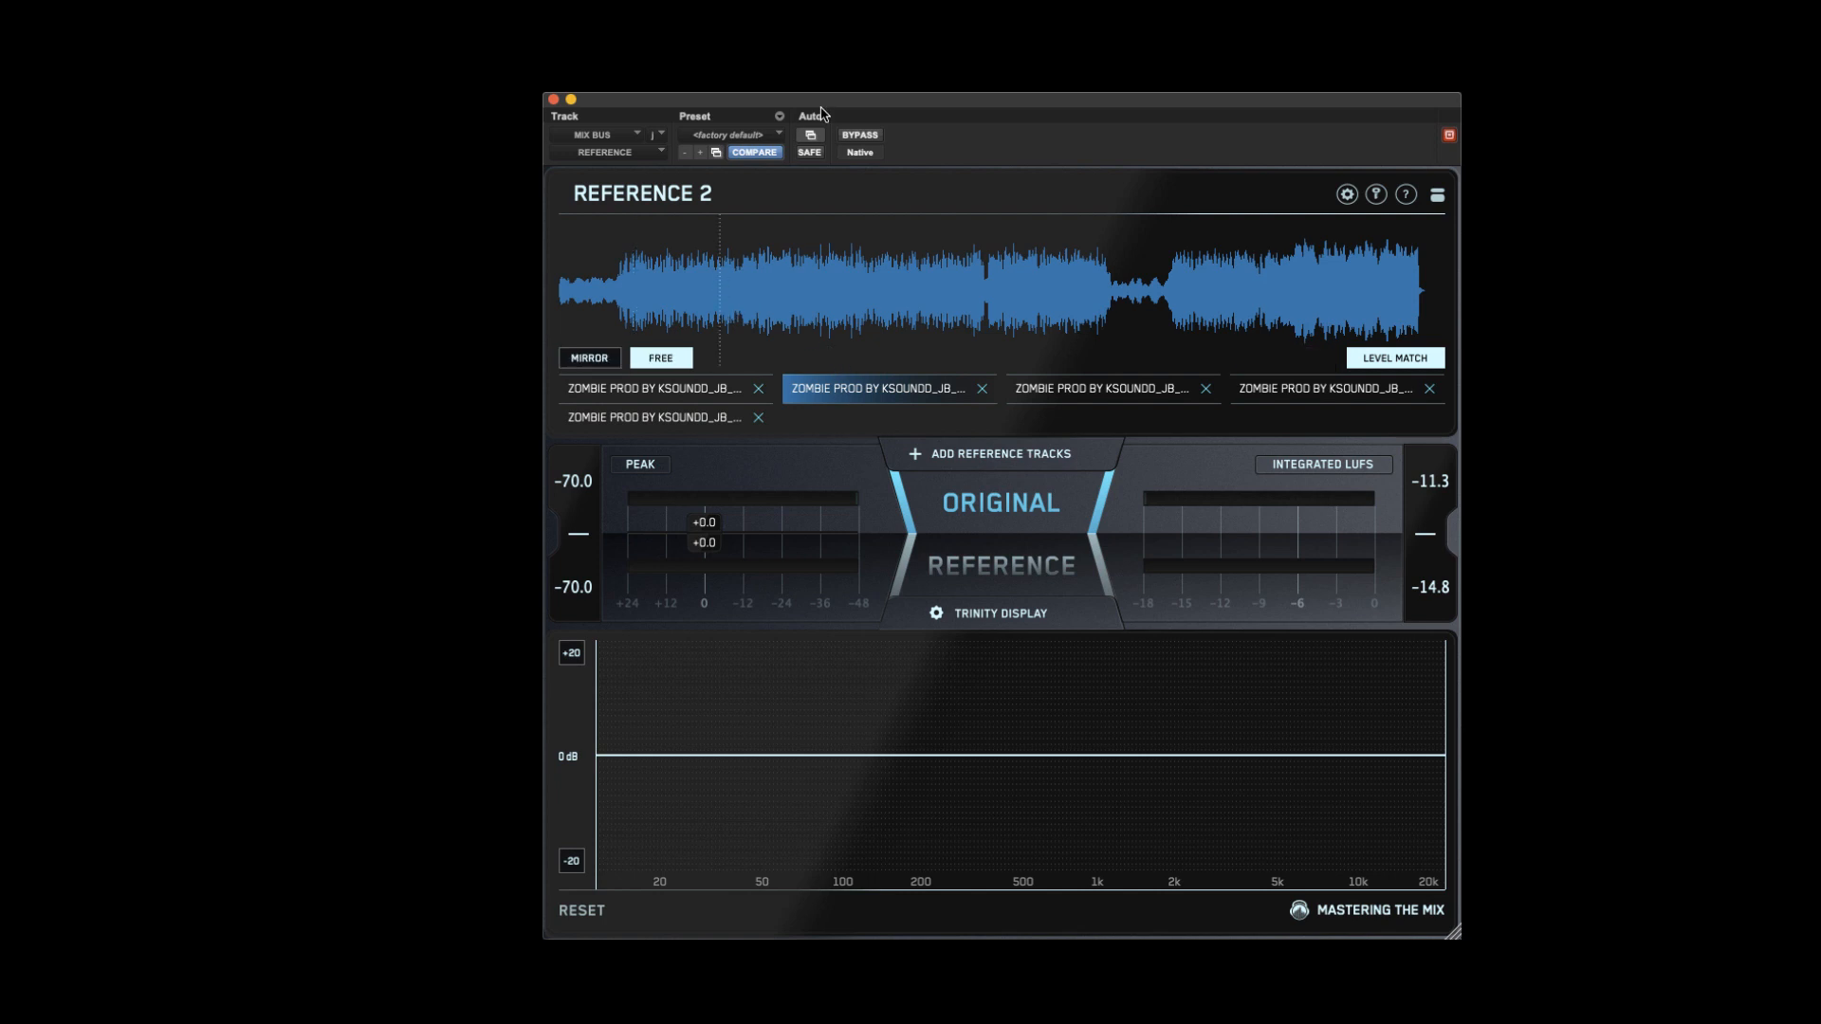
{"action": "left_click_drag", "start_coordinate": [821, 112], "coordinate": [739, 108]}
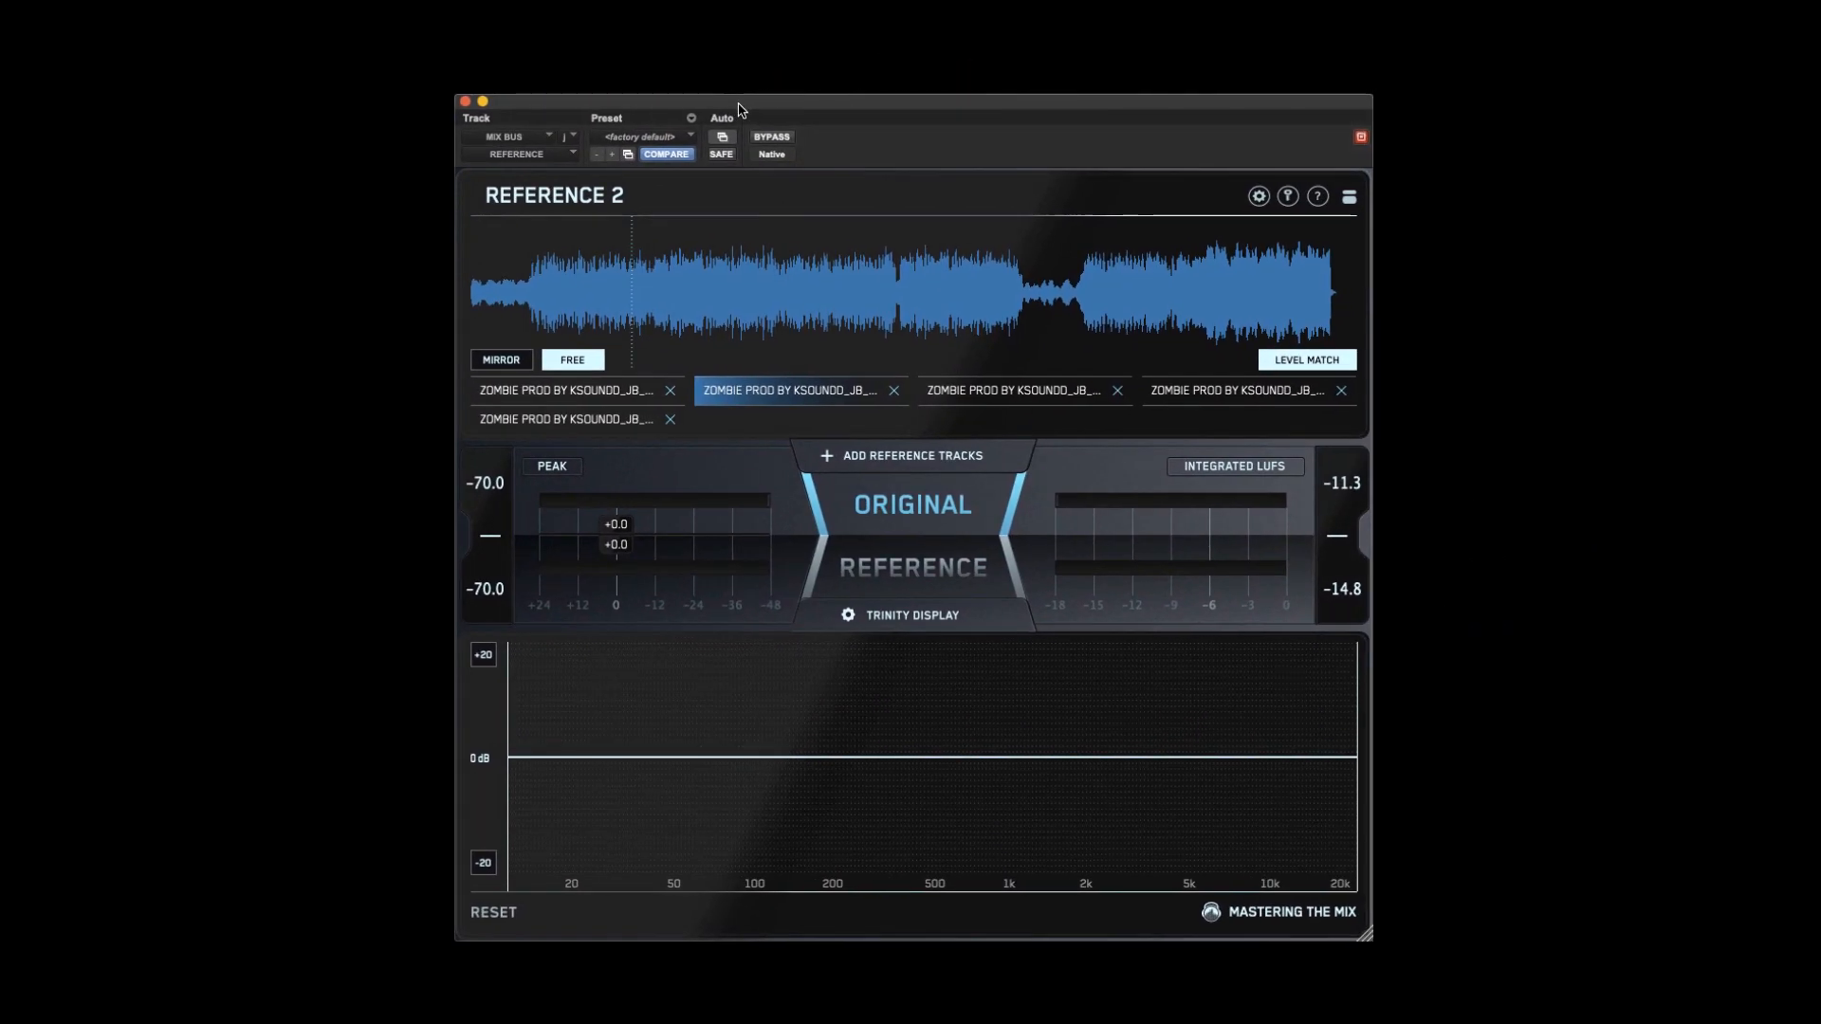
{"action": "key", "text": "space"}
{"action": "left_click", "coordinate": [795, 457]}
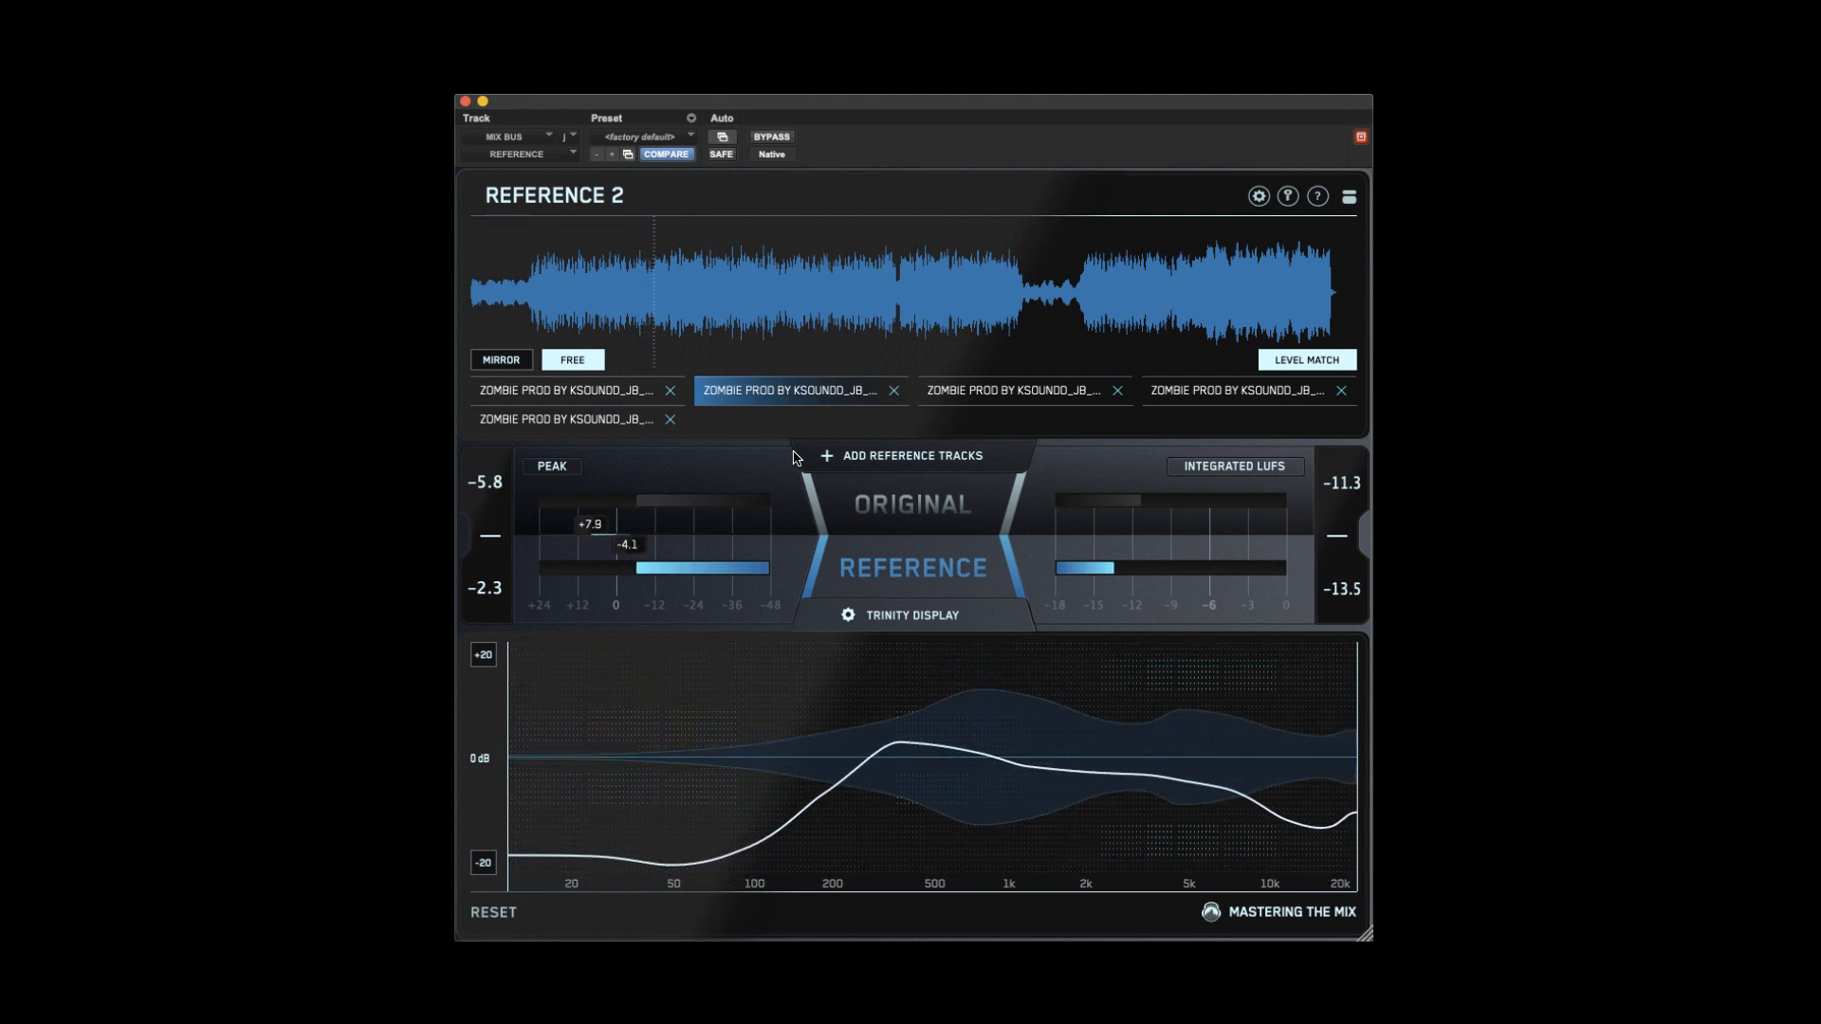
{"action": "left_click", "coordinate": [795, 457]}
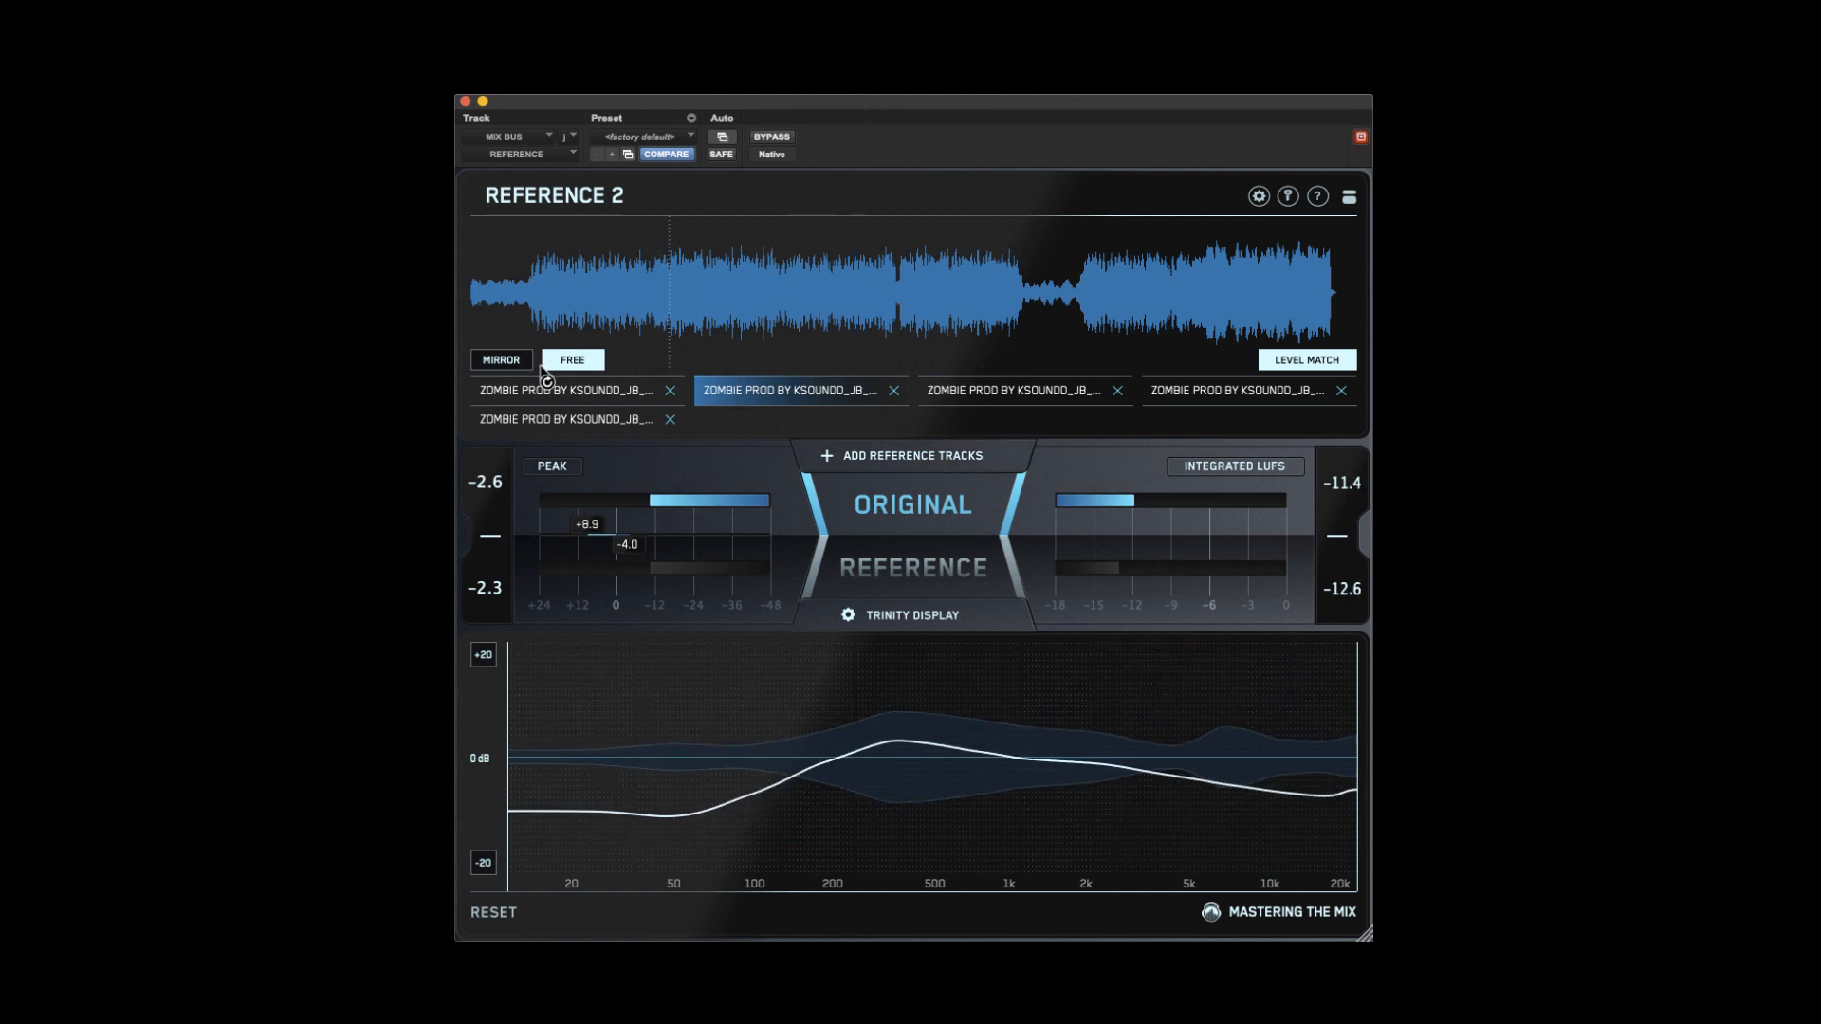
- Return playback to Mirror mode and select the five reference tracks in turn, finishing on the first
{"action": "left_click", "coordinate": [517, 361]}
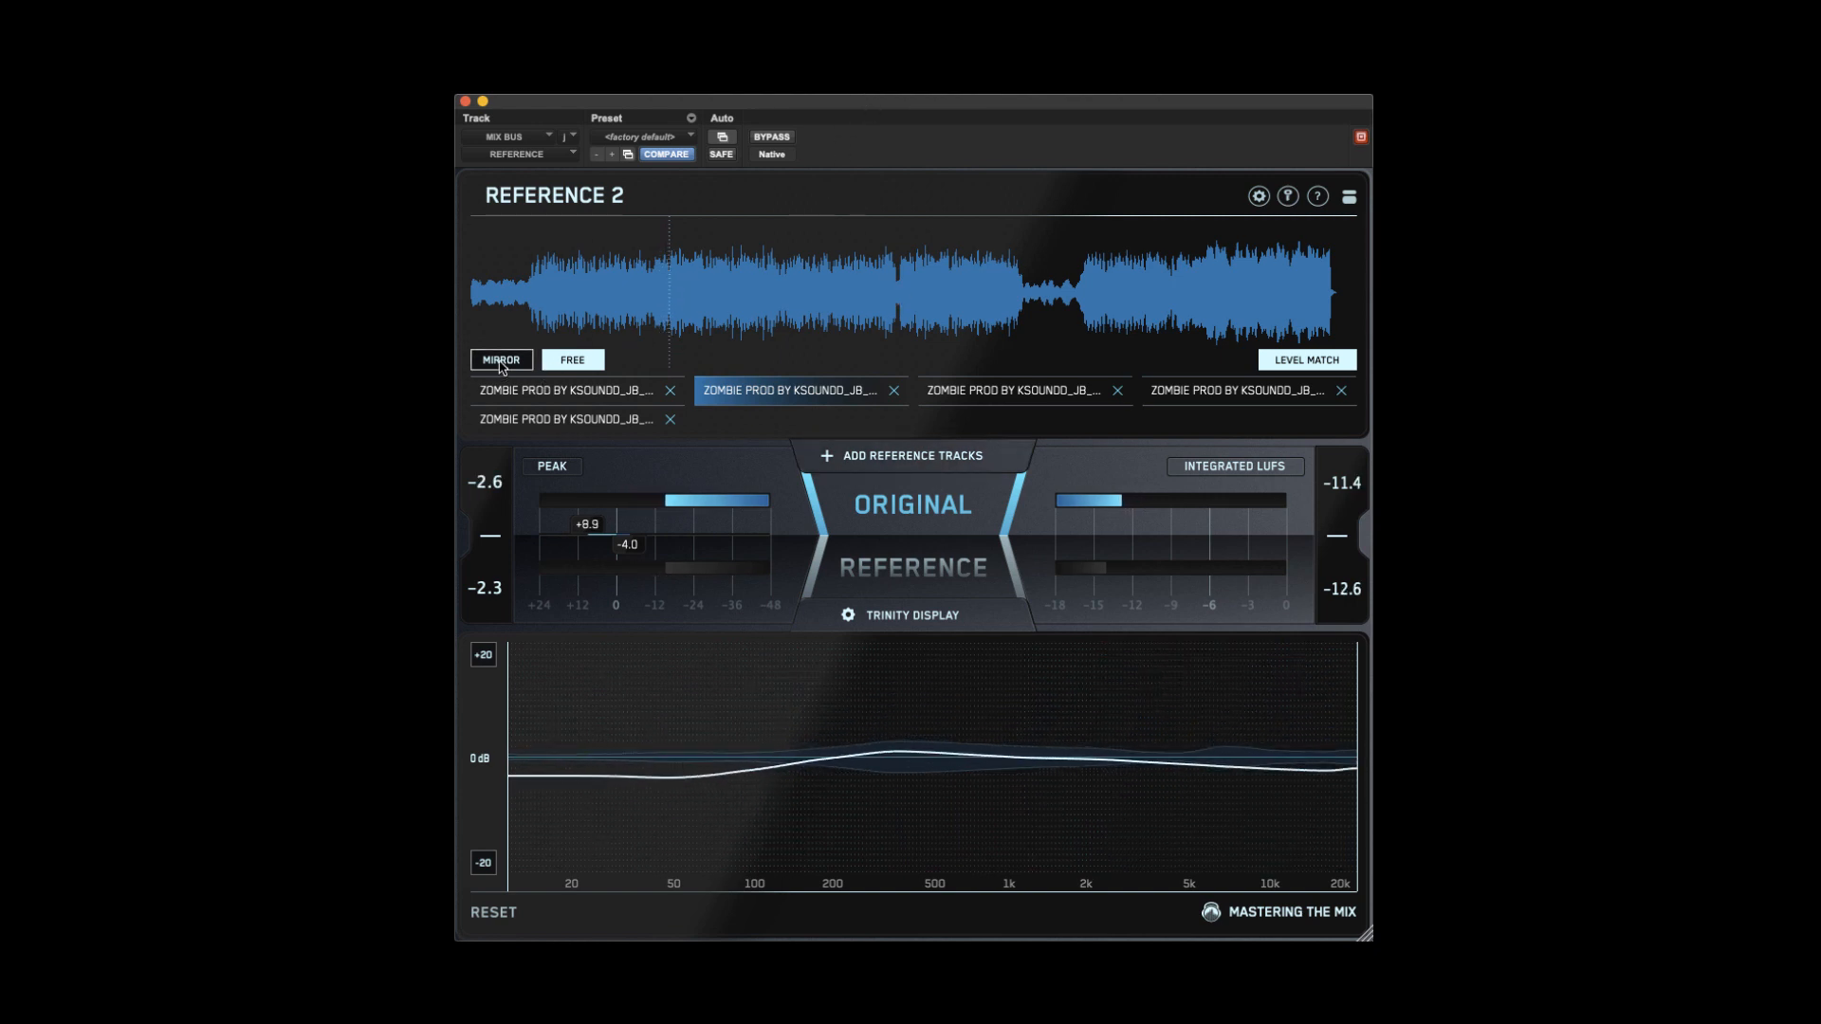
{"action": "left_click", "coordinate": [576, 391]}
{"action": "left_click", "coordinate": [791, 391]}
{"action": "left_click", "coordinate": [1009, 391]}
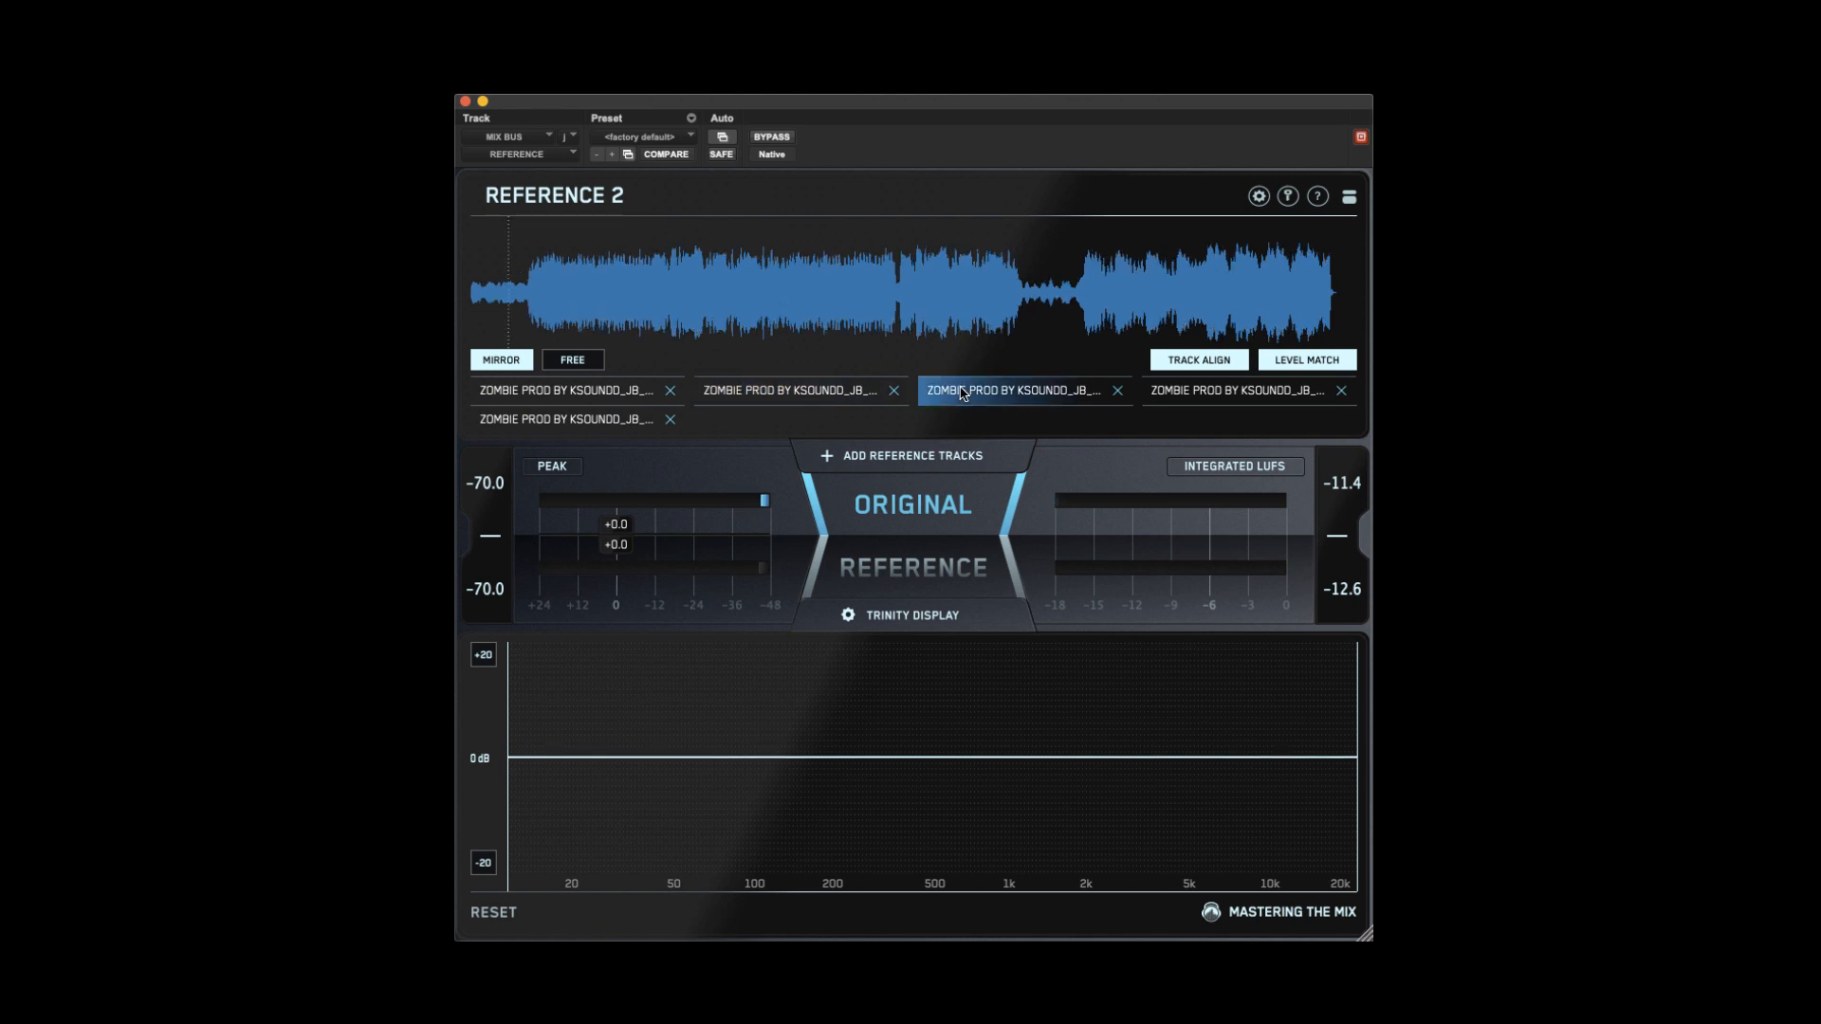
{"action": "left_click", "coordinate": [1210, 396]}
{"action": "left_click", "coordinate": [612, 419]}
{"action": "left_click", "coordinate": [635, 396]}
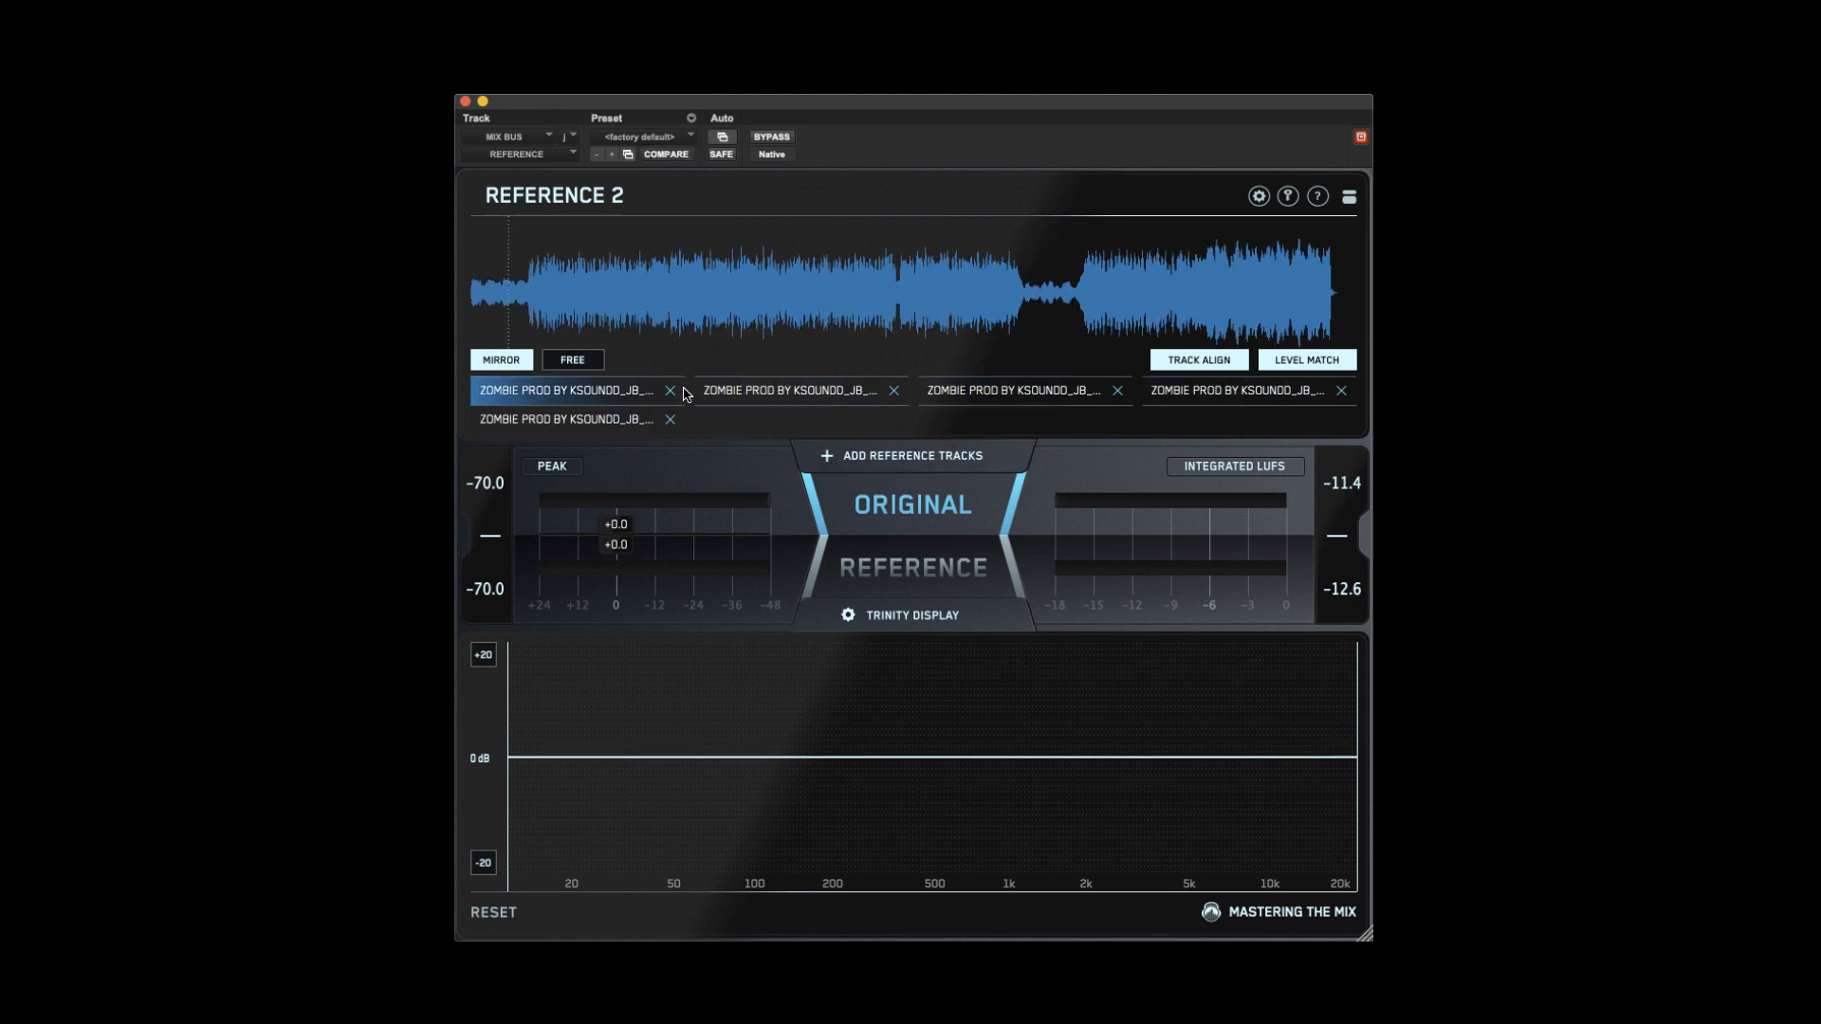
- Play the session and switch repeatedly between Original and the first reference track to compare them, ending on Original
{"action": "key", "text": "space"}
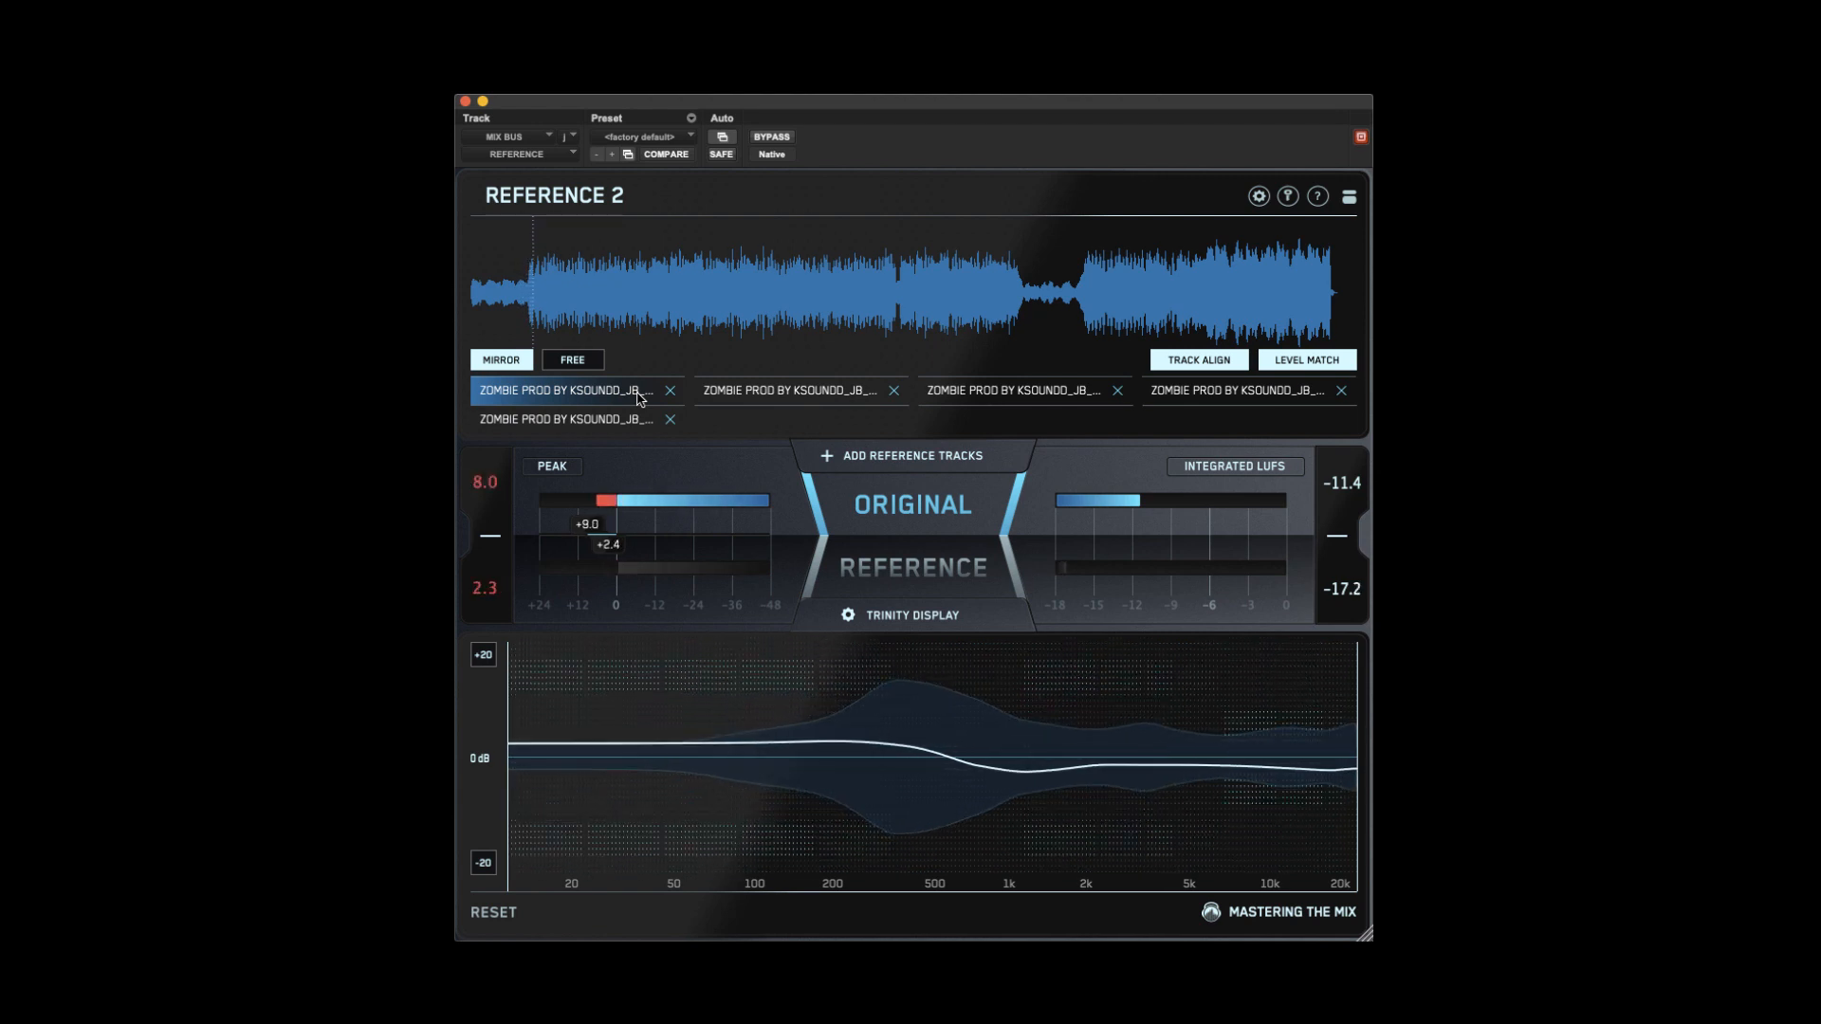
{"action": "left_click", "coordinate": [640, 397]}
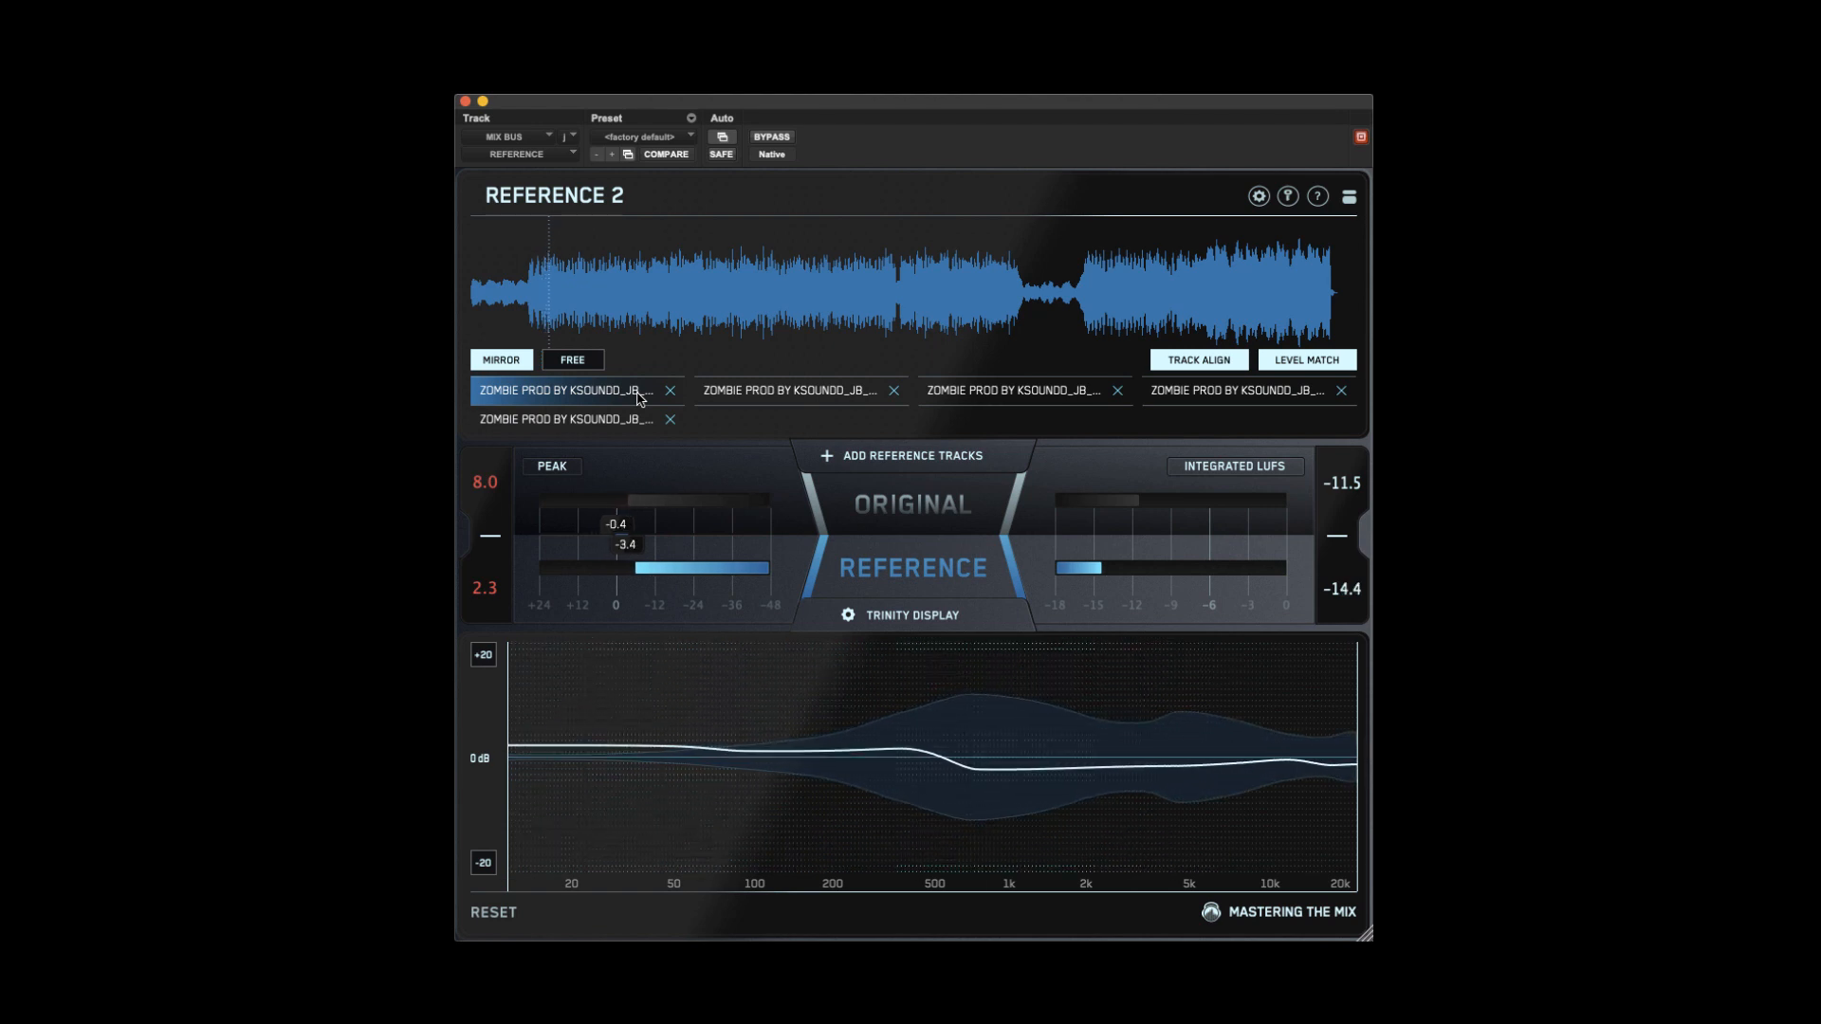
{"action": "left_click", "coordinate": [640, 397]}
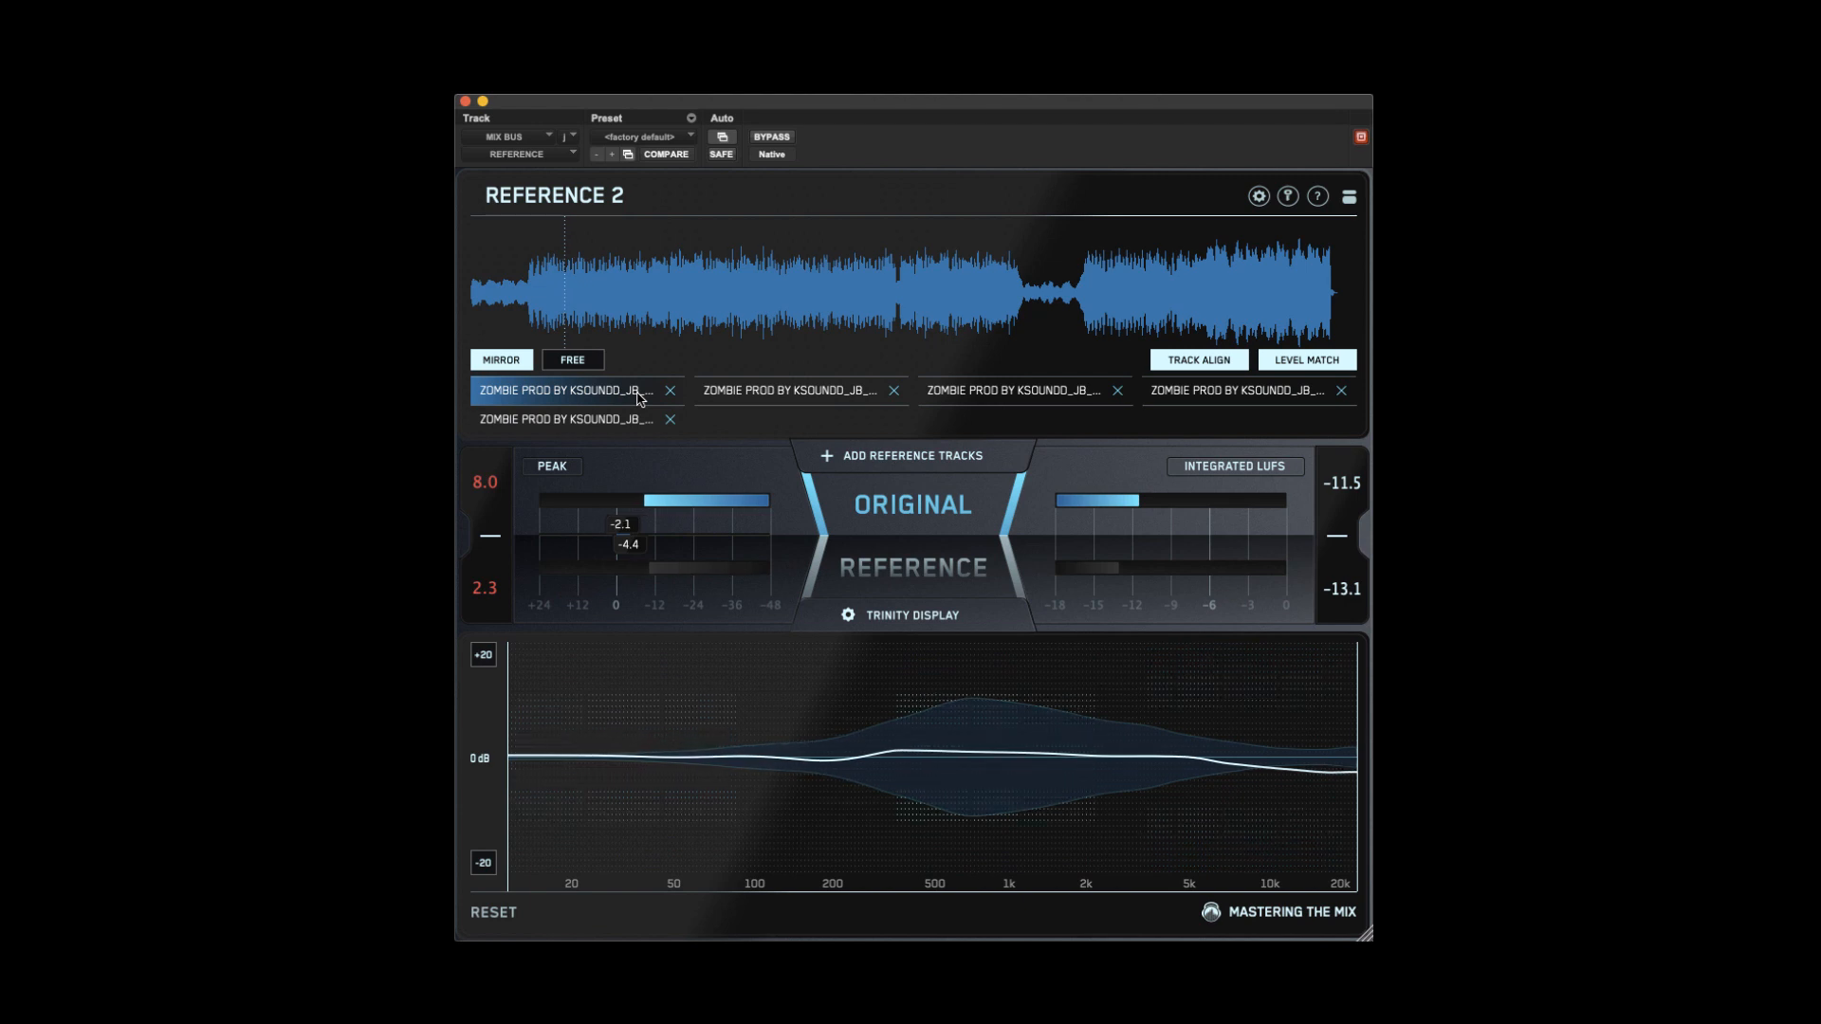
{"action": "left_click", "coordinate": [640, 396]}
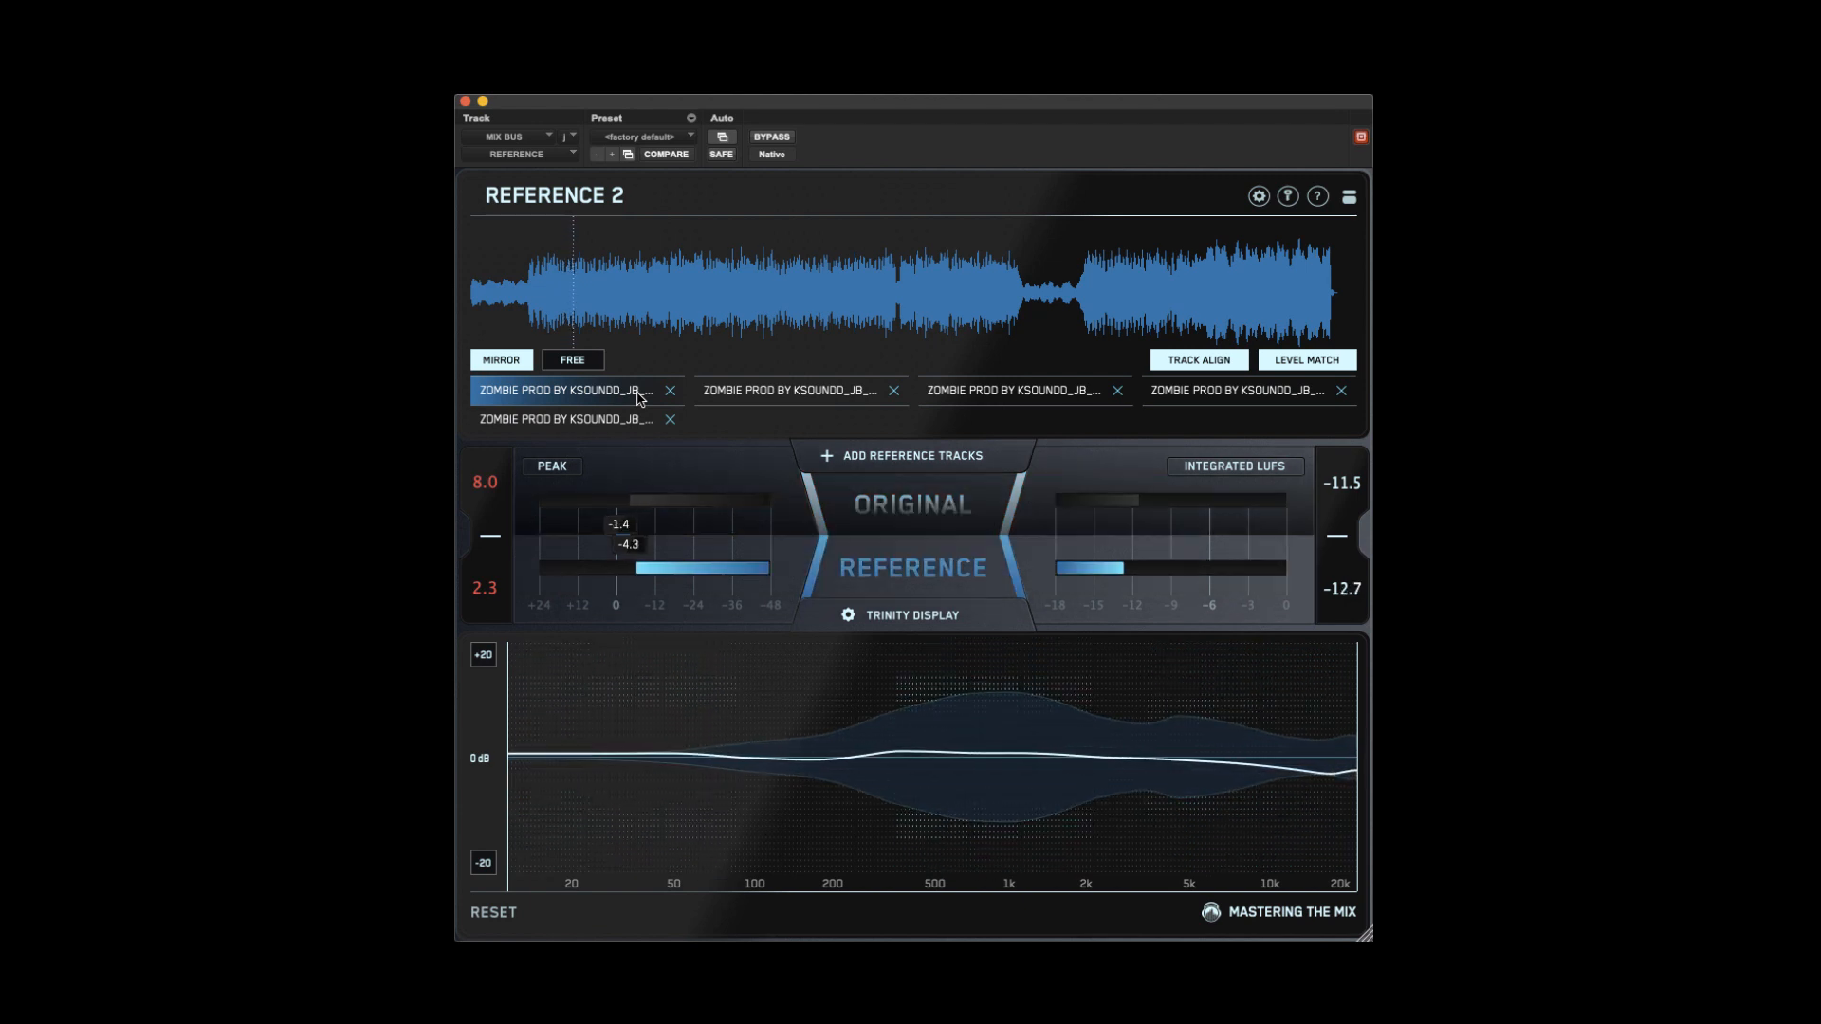
{"action": "left_click", "coordinate": [640, 396]}
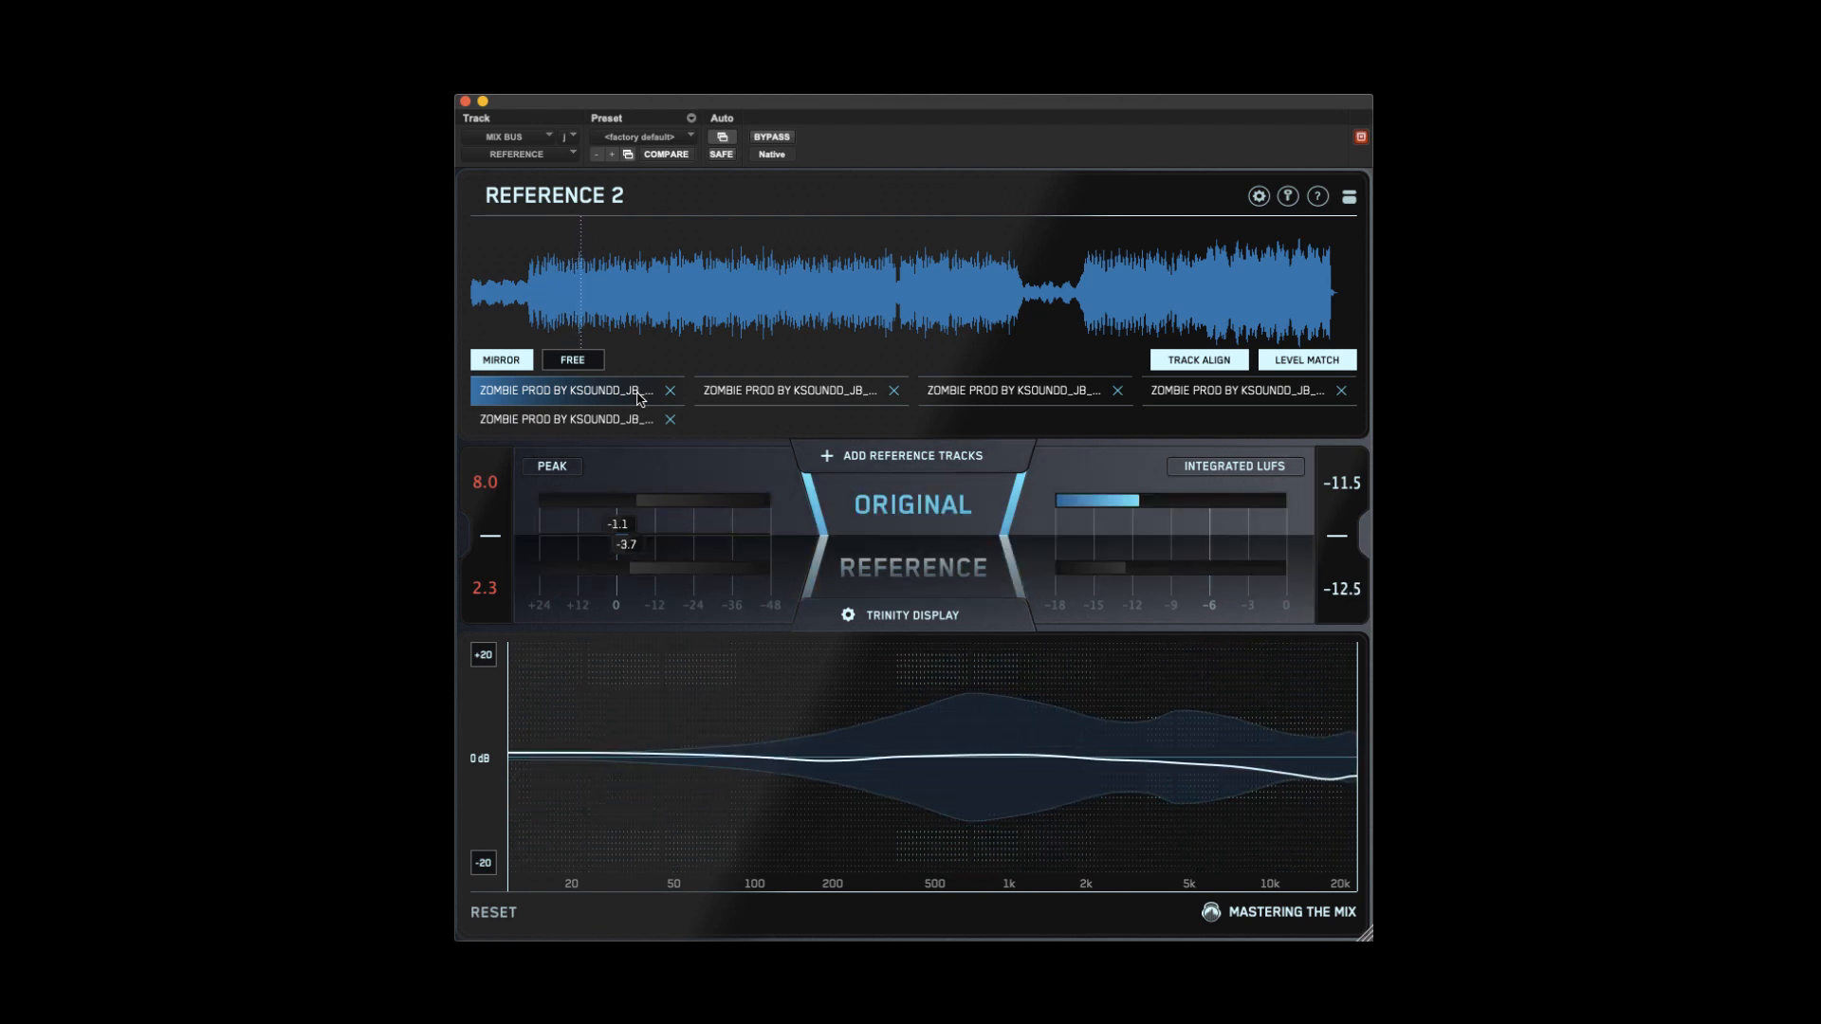
- Select the second reference track during playback and compare it with the original mix, ending on Original
{"action": "left_click", "coordinate": [783, 393]}
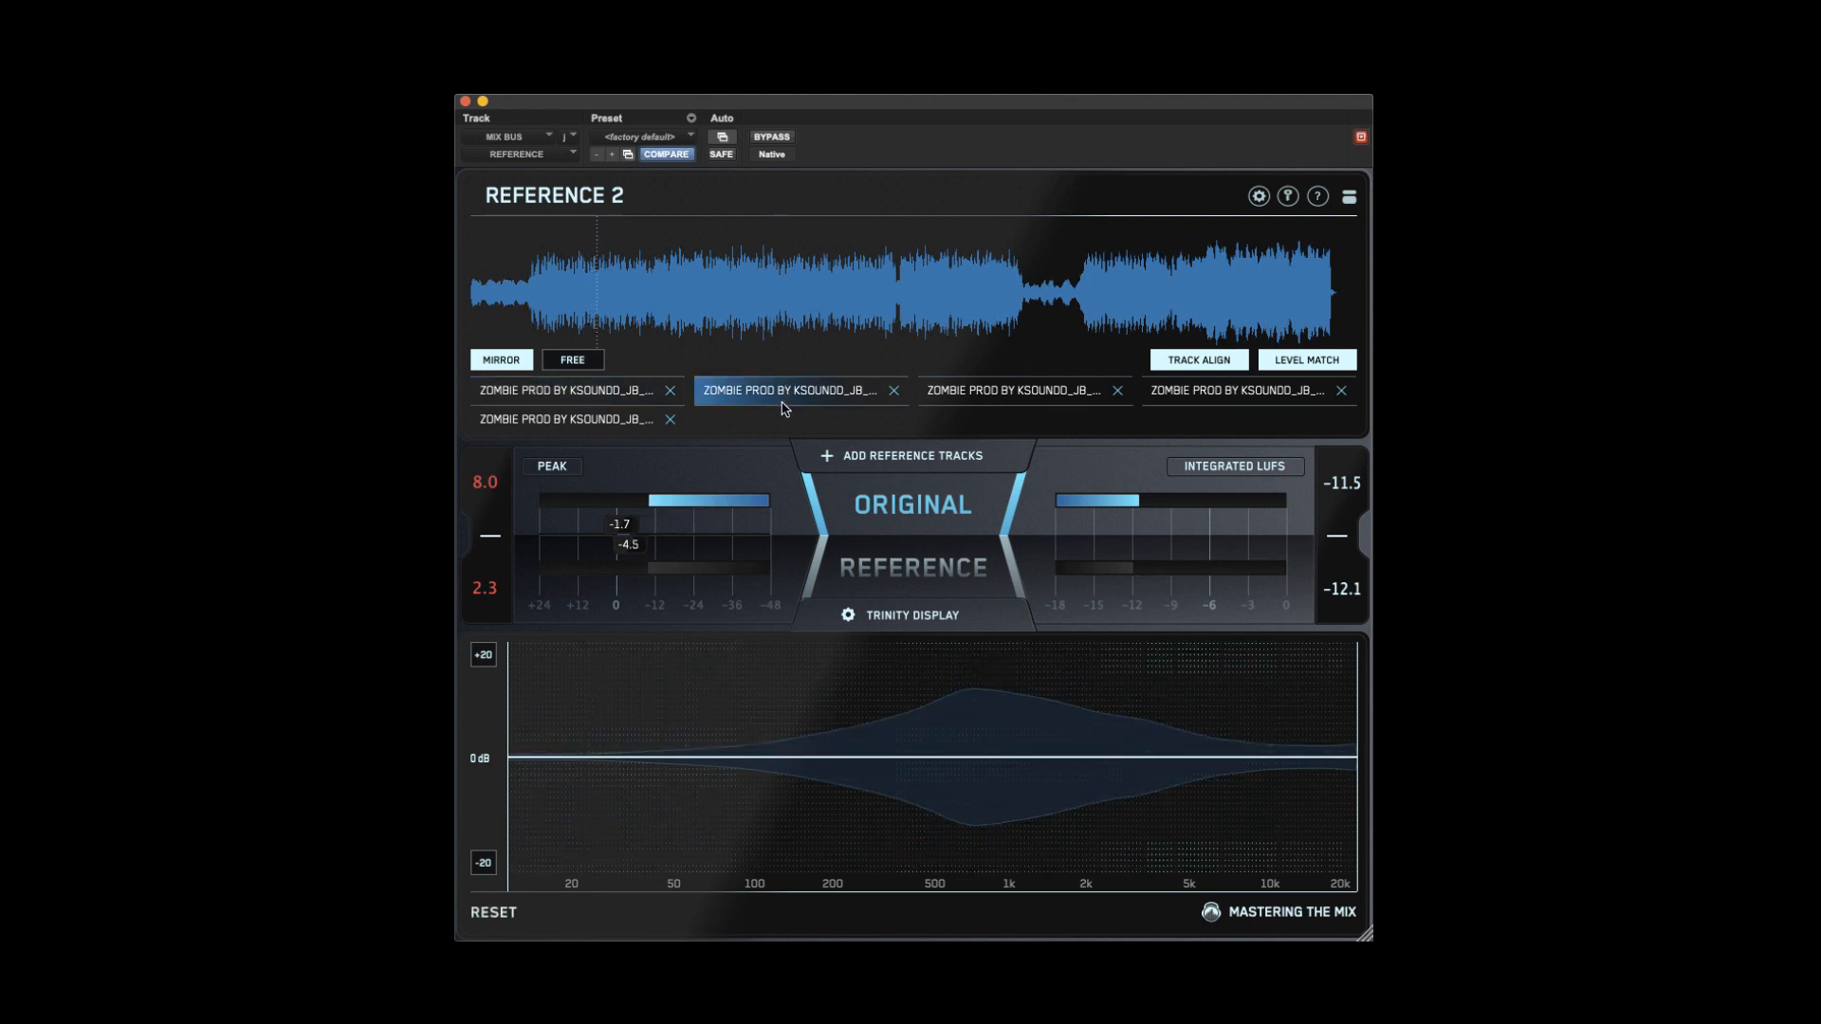
{"action": "left_click", "coordinate": [784, 408]}
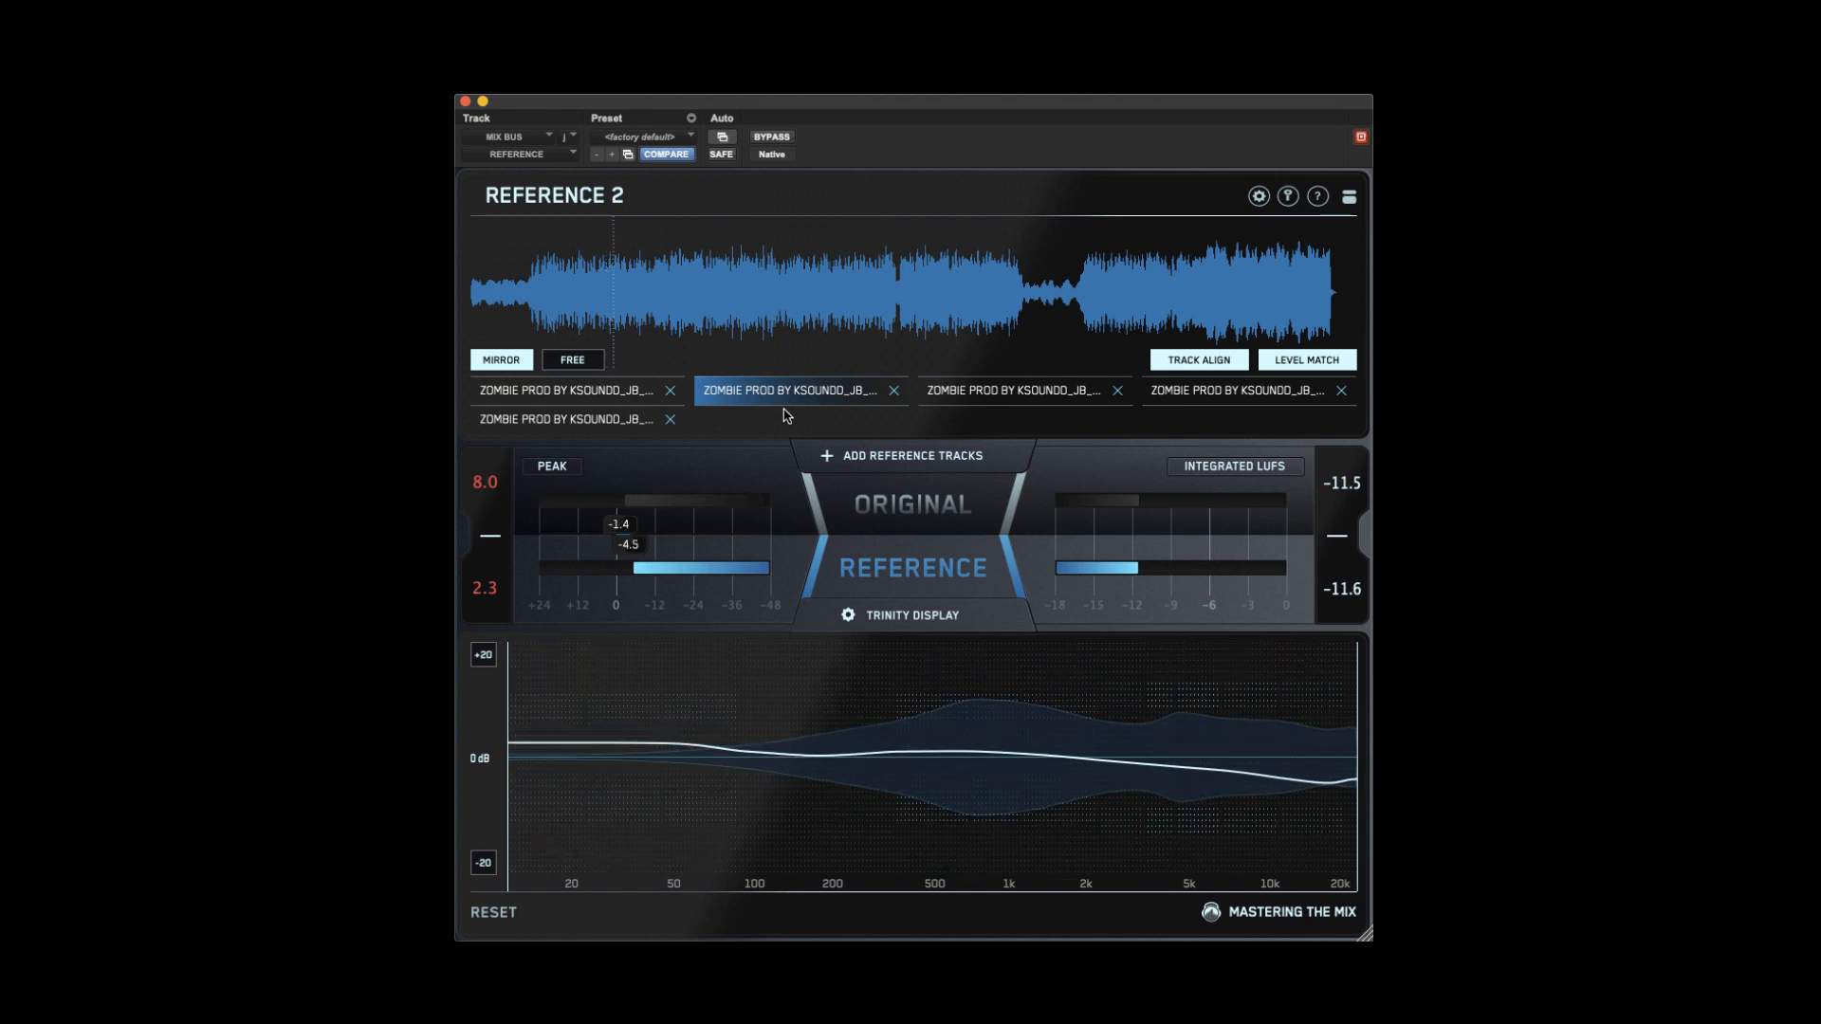
{"action": "left_click", "coordinate": [785, 414]}
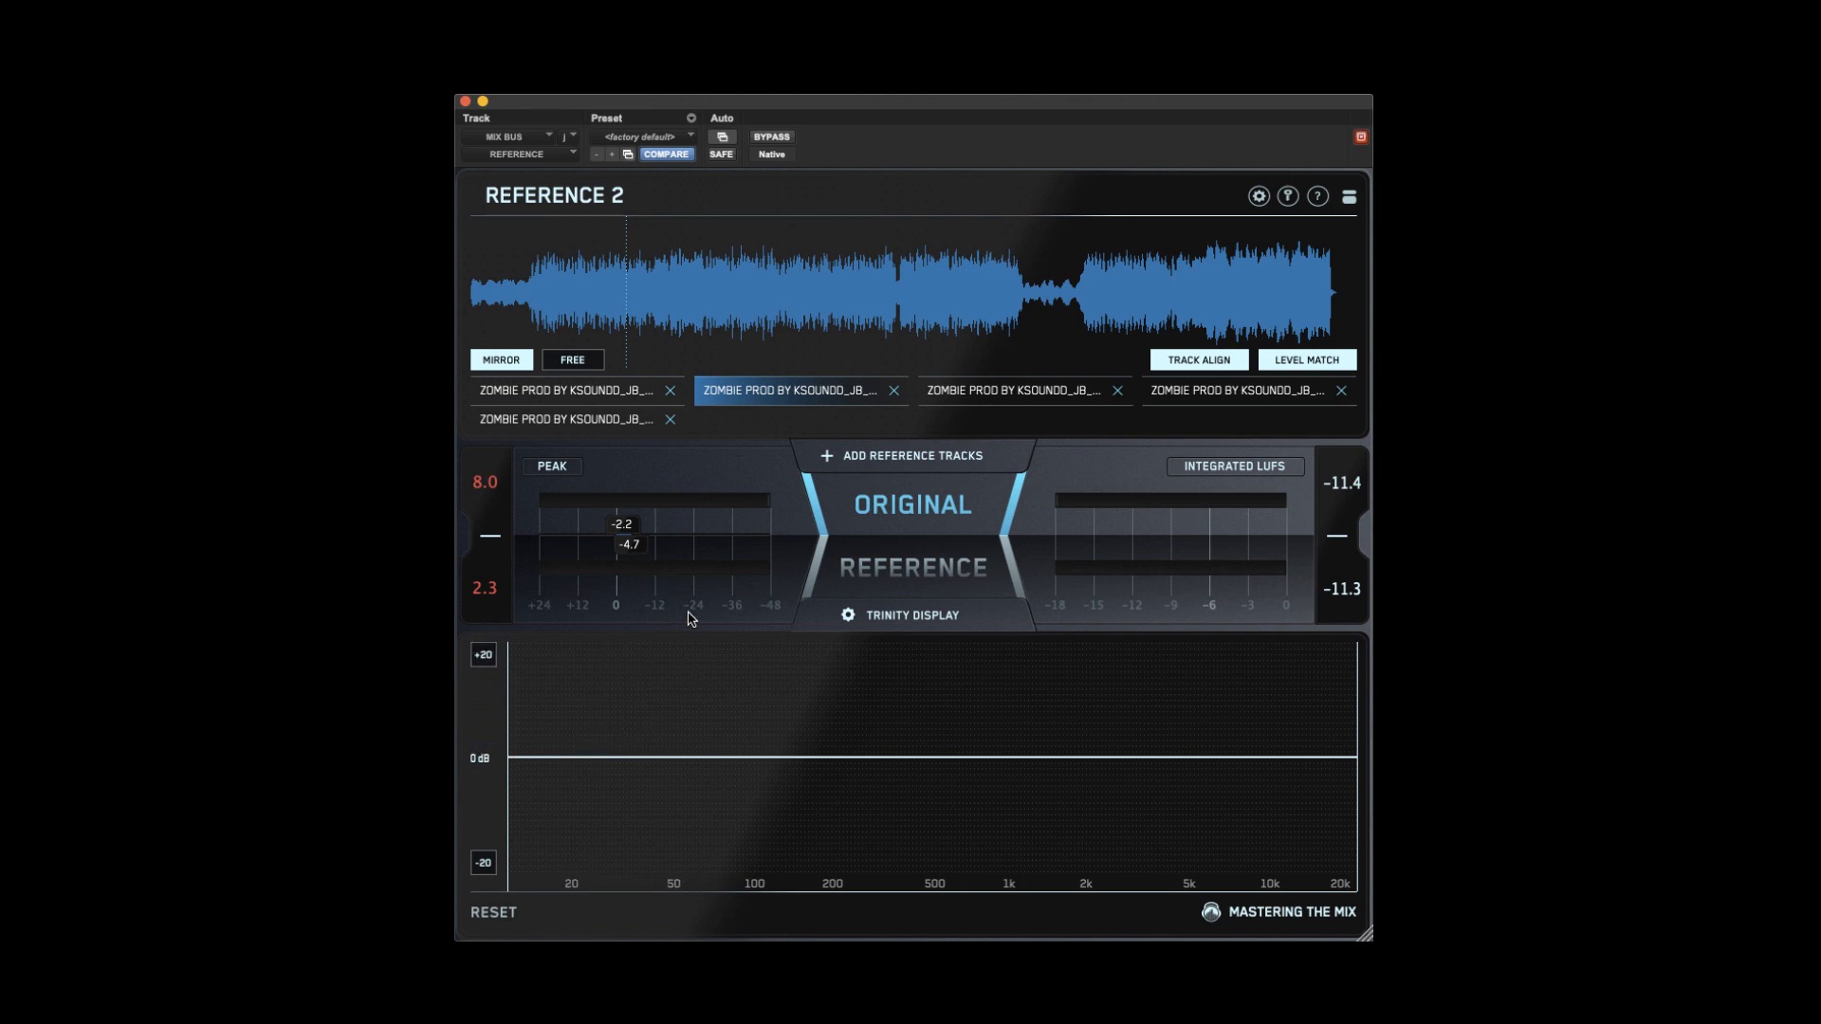
- Replay the session and examine the Trinity Display's tonal comparison with the second reference track
{"action": "key", "text": "space"}
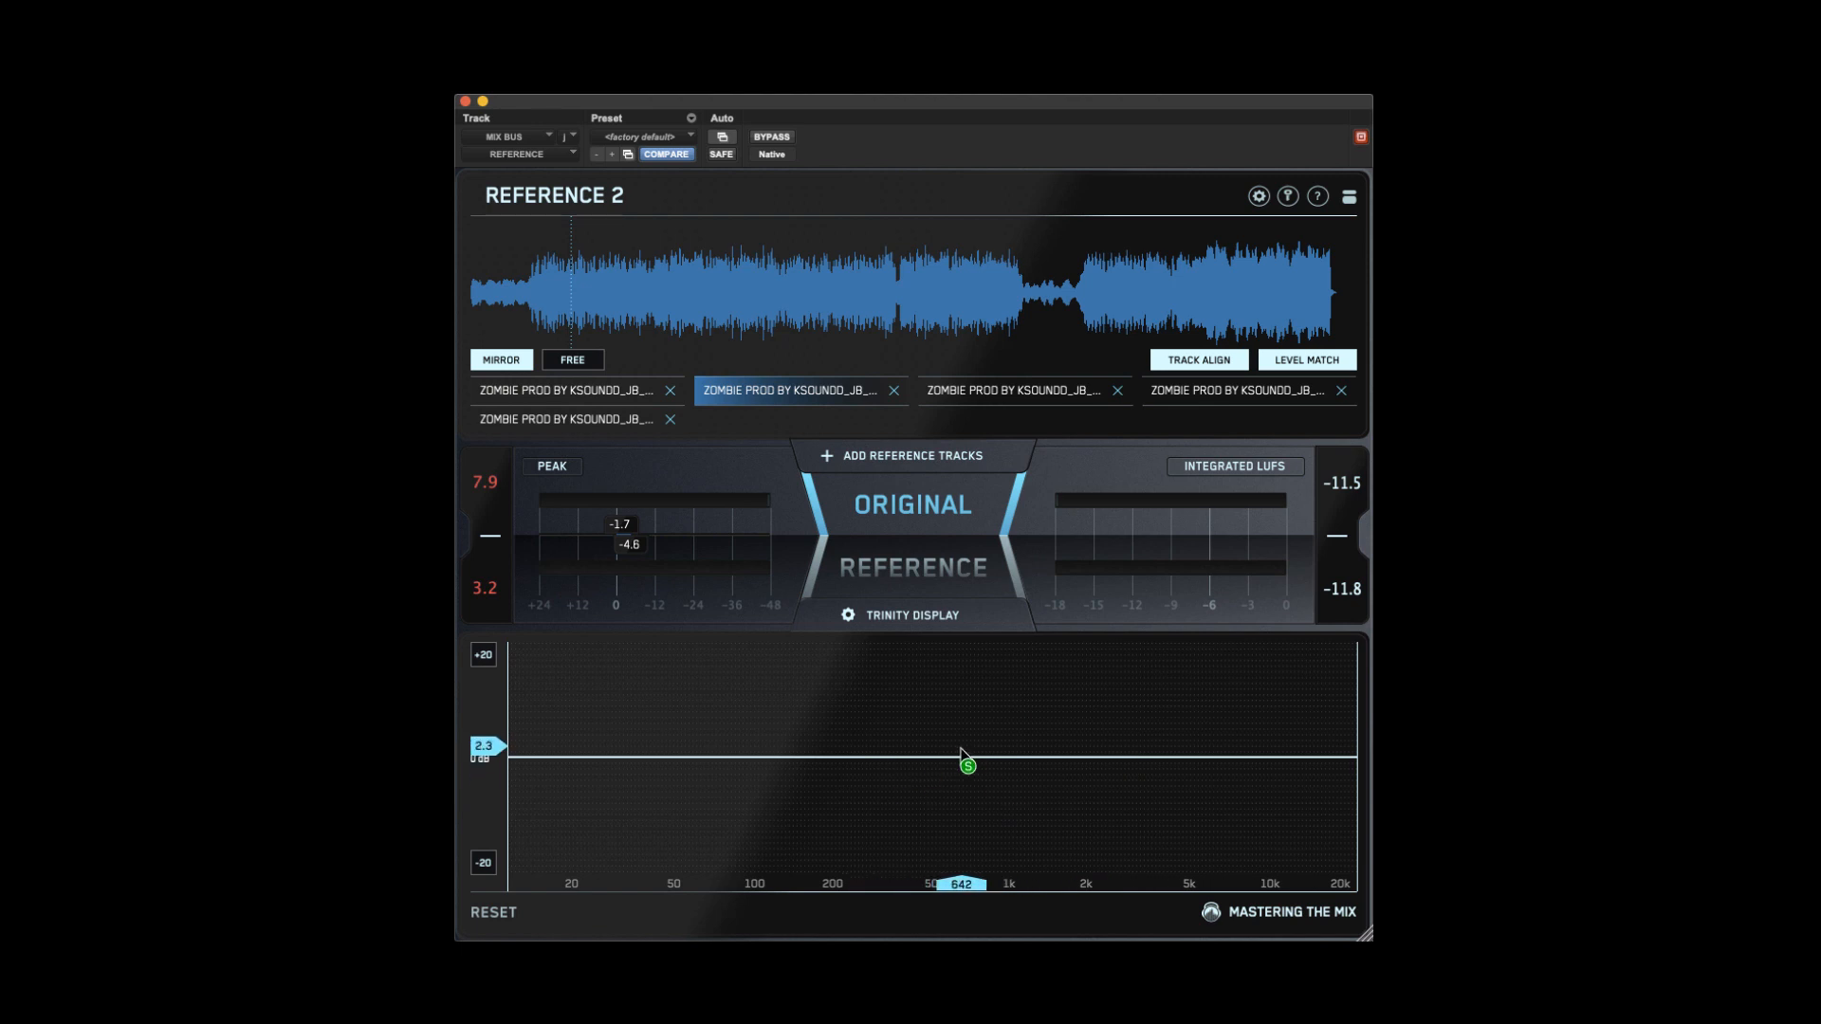
{"action": "key", "text": "space"}
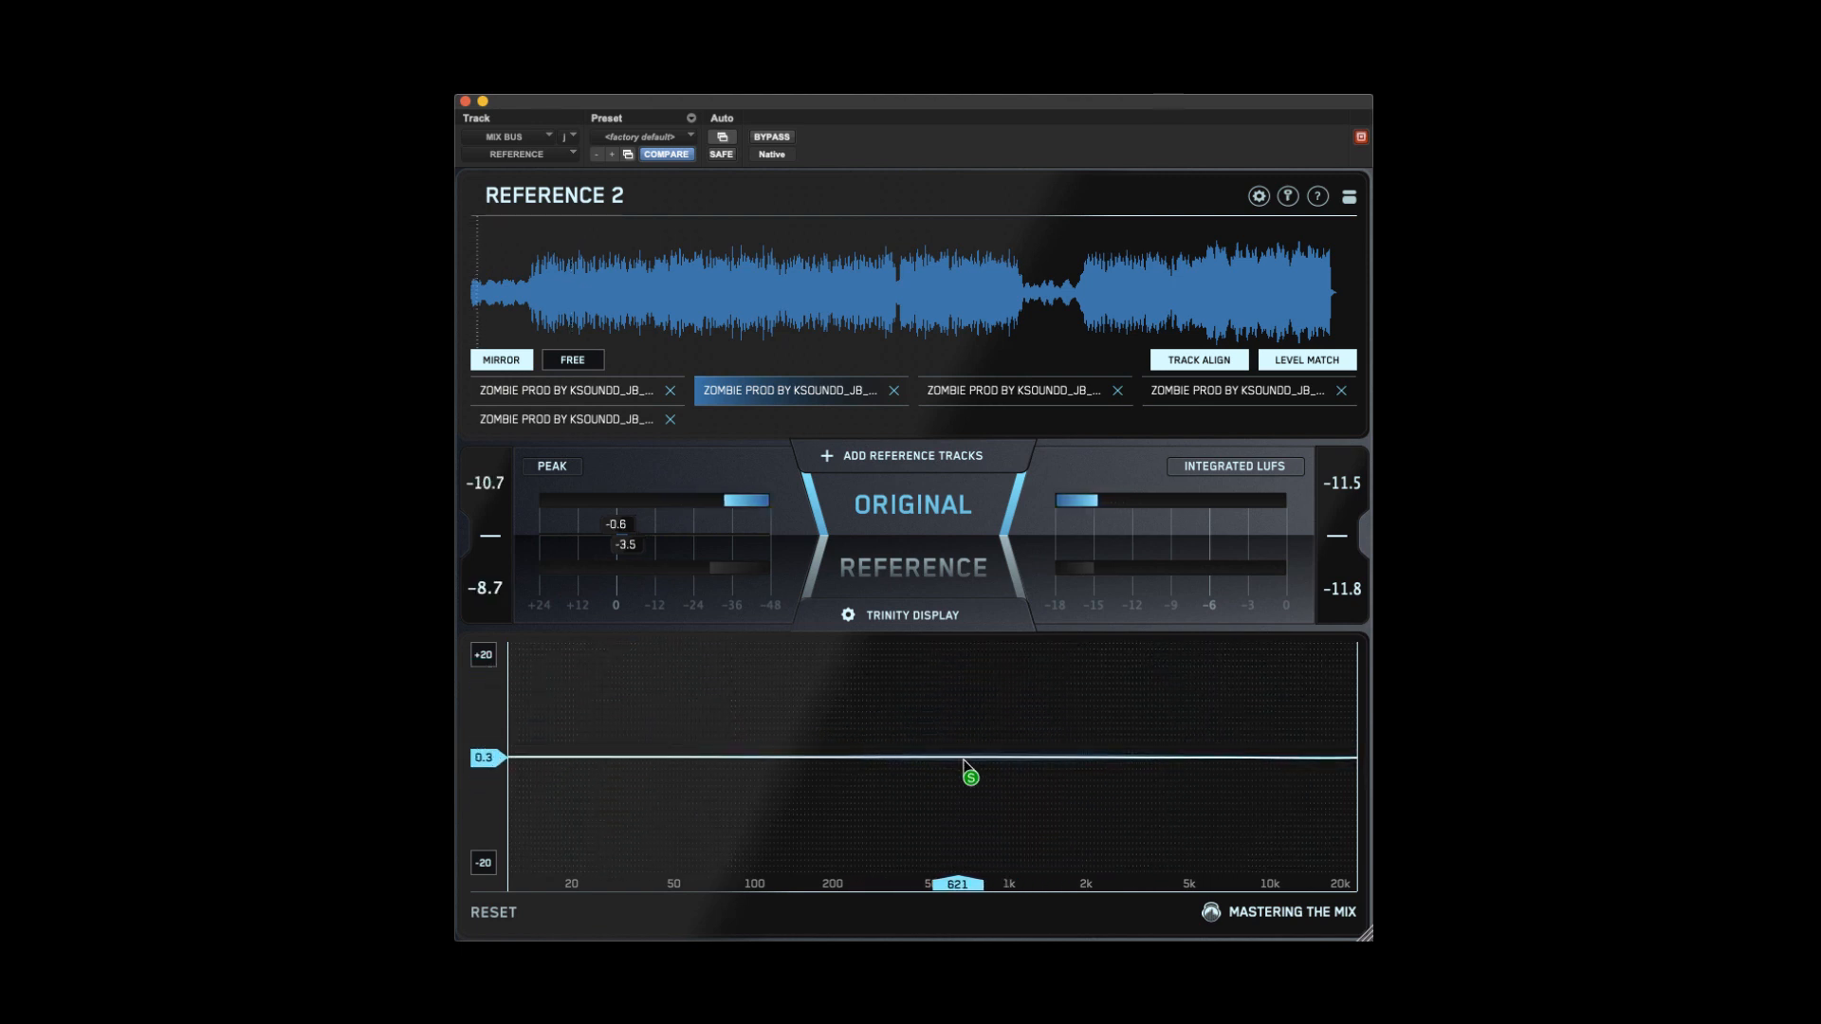
{"action": "key", "text": "space"}
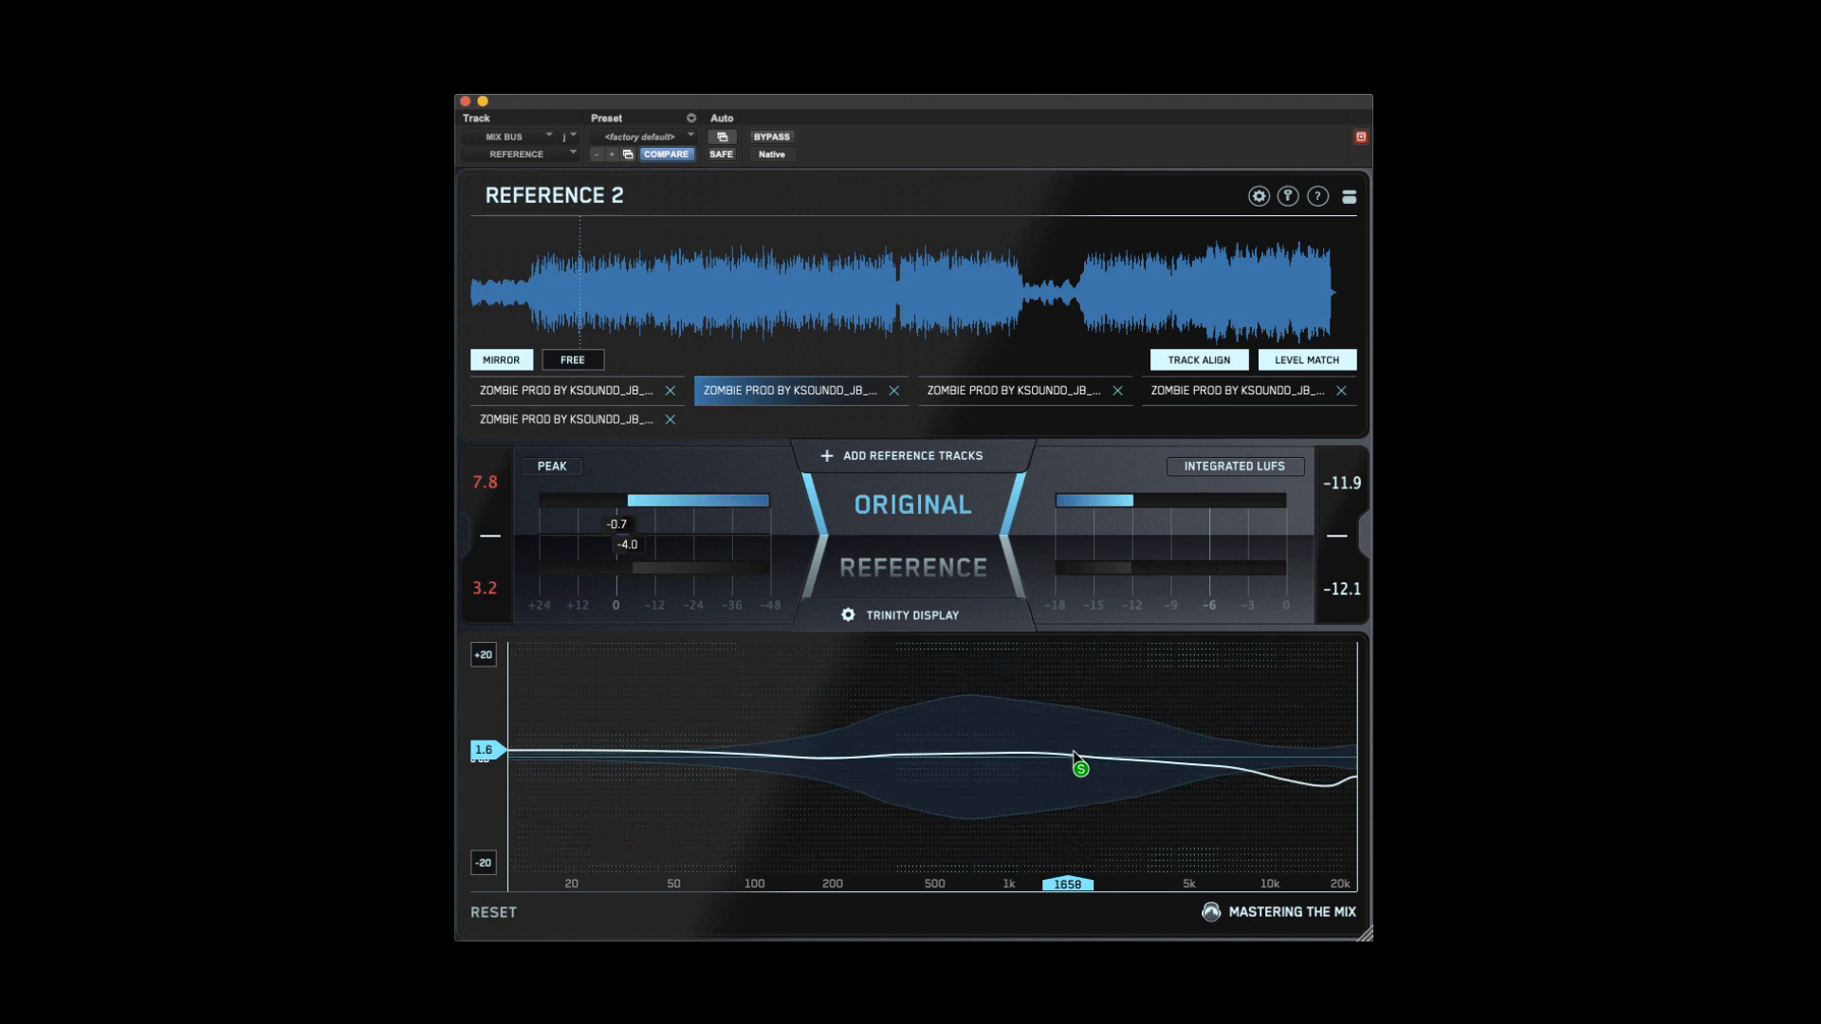
- Select the third reference track, compare it with the original mix during playback, and stop on Original
{"action": "left_click", "coordinate": [1007, 398]}
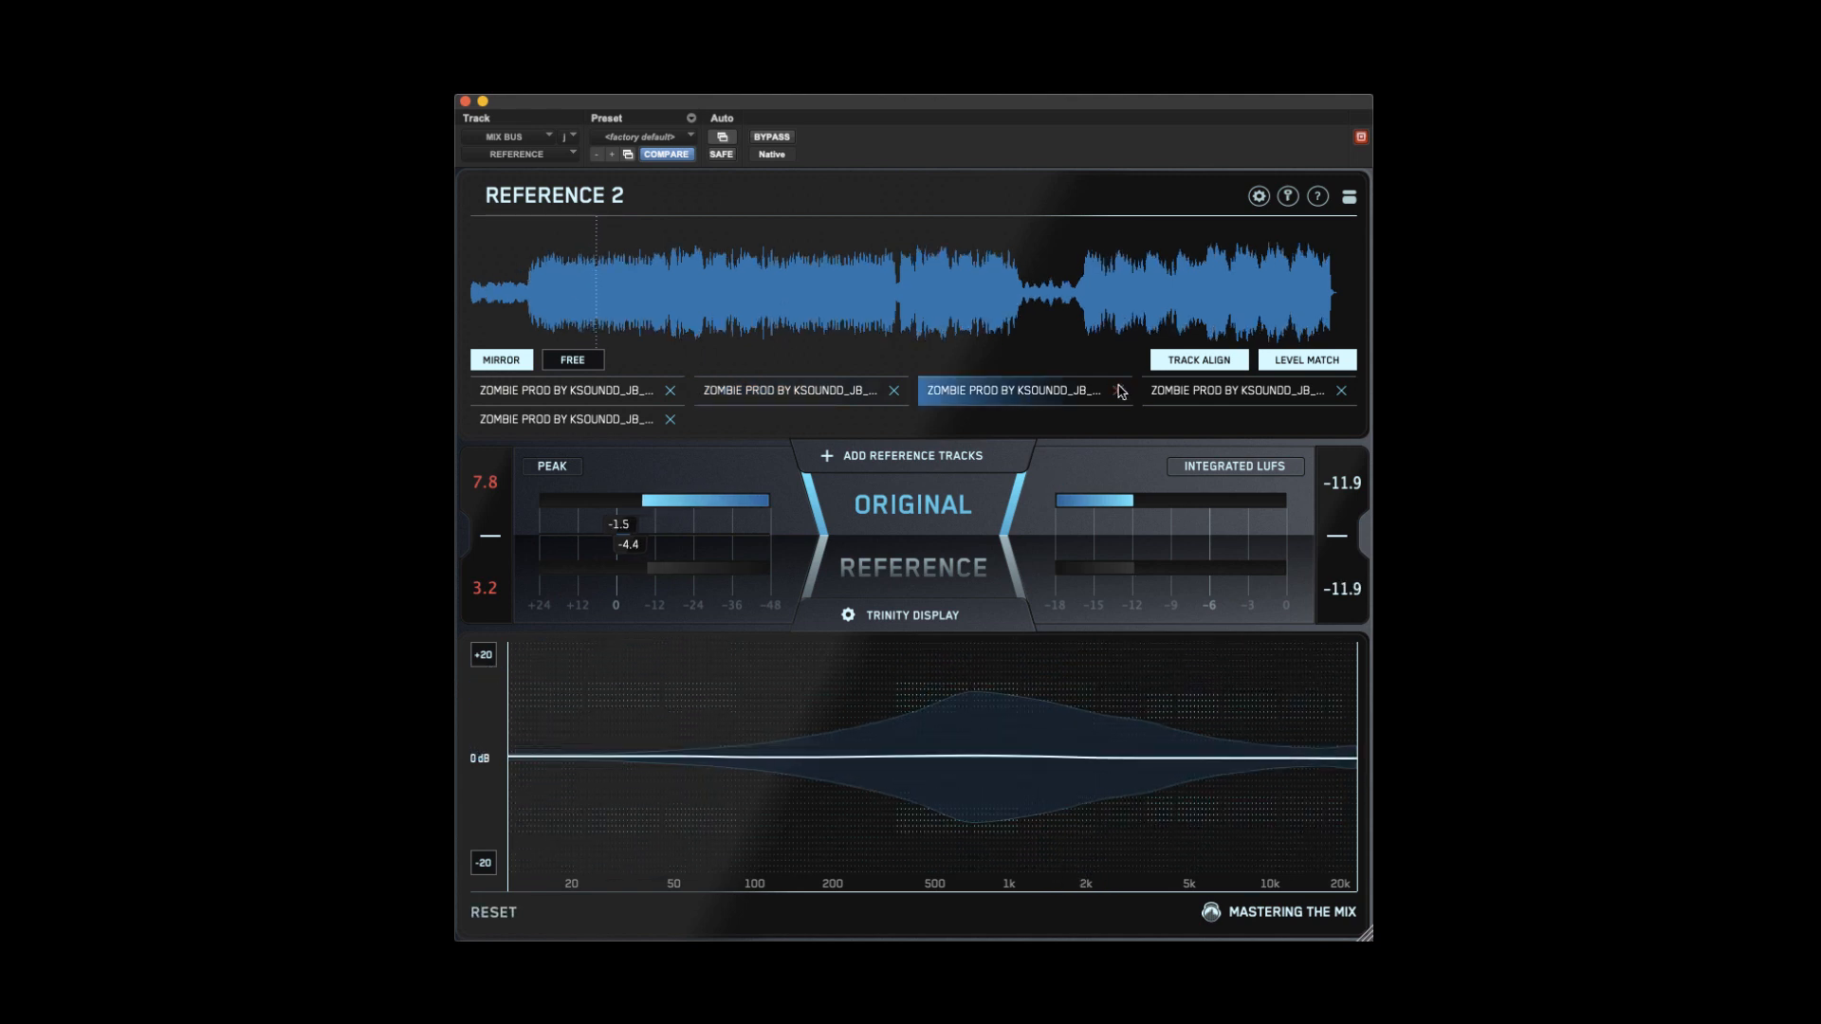
{"action": "key", "text": "Down"}
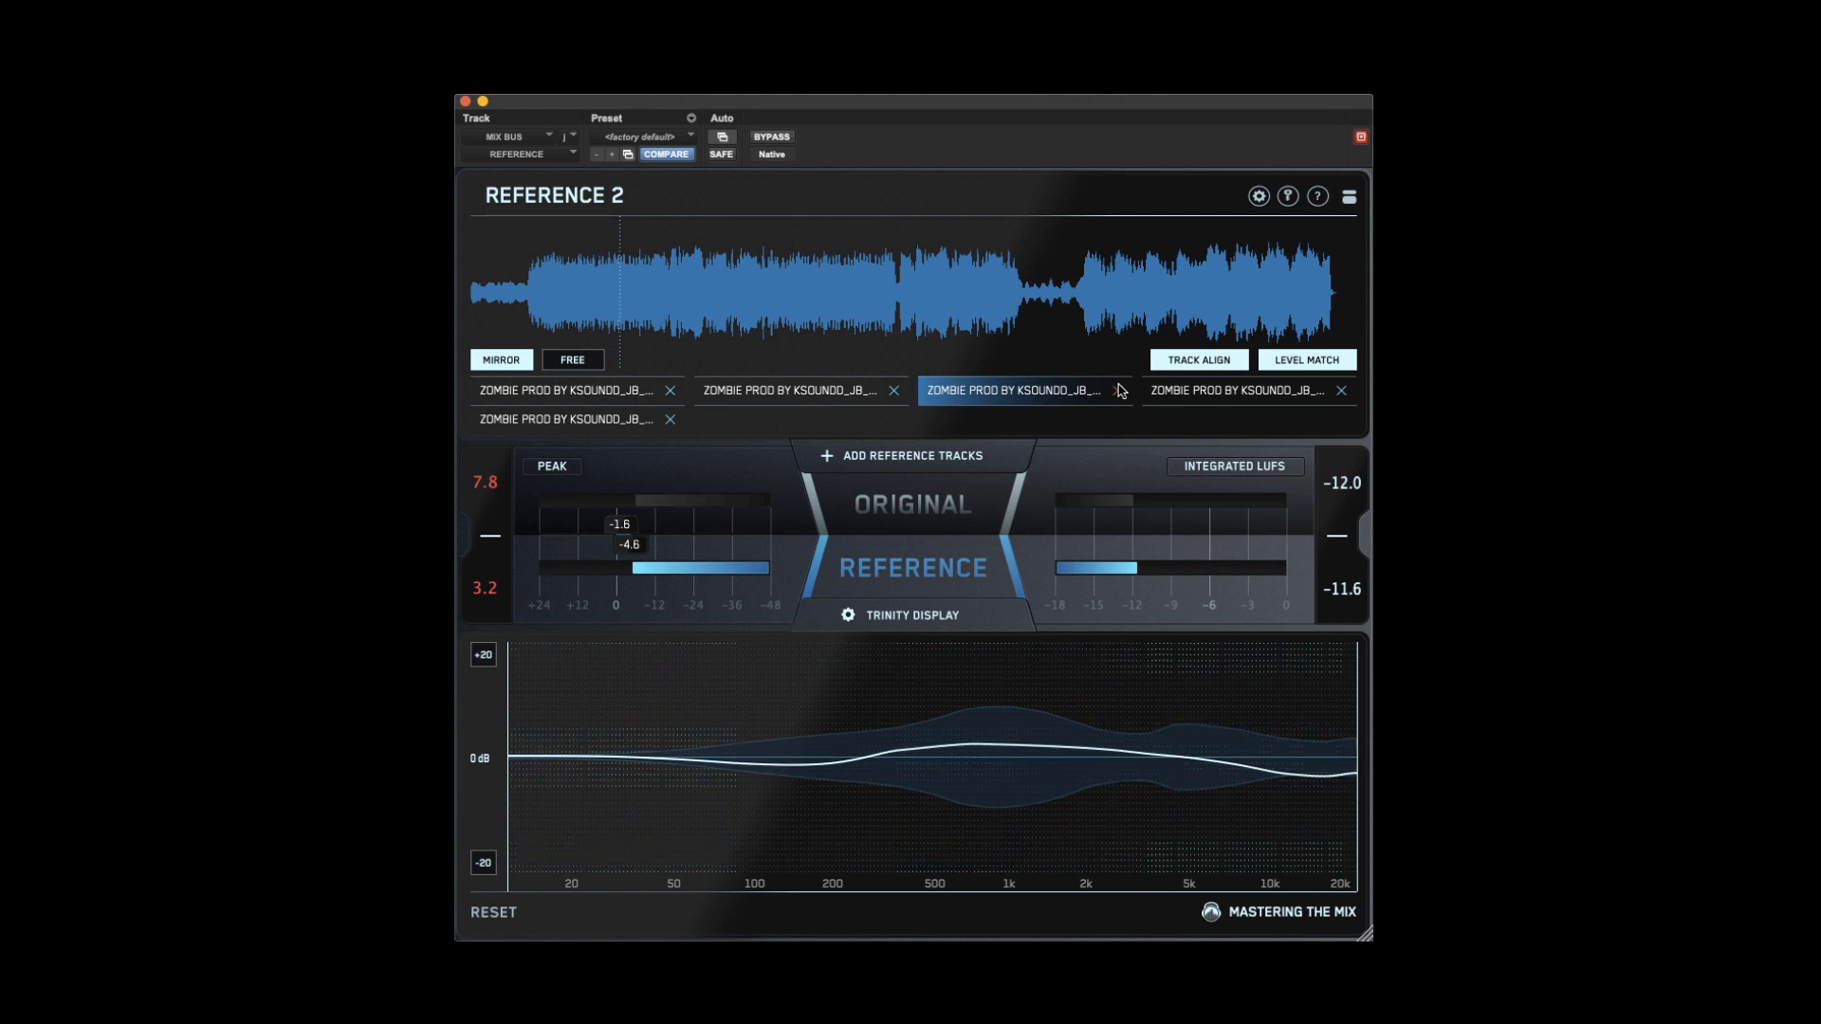
{"action": "key", "text": "Up"}
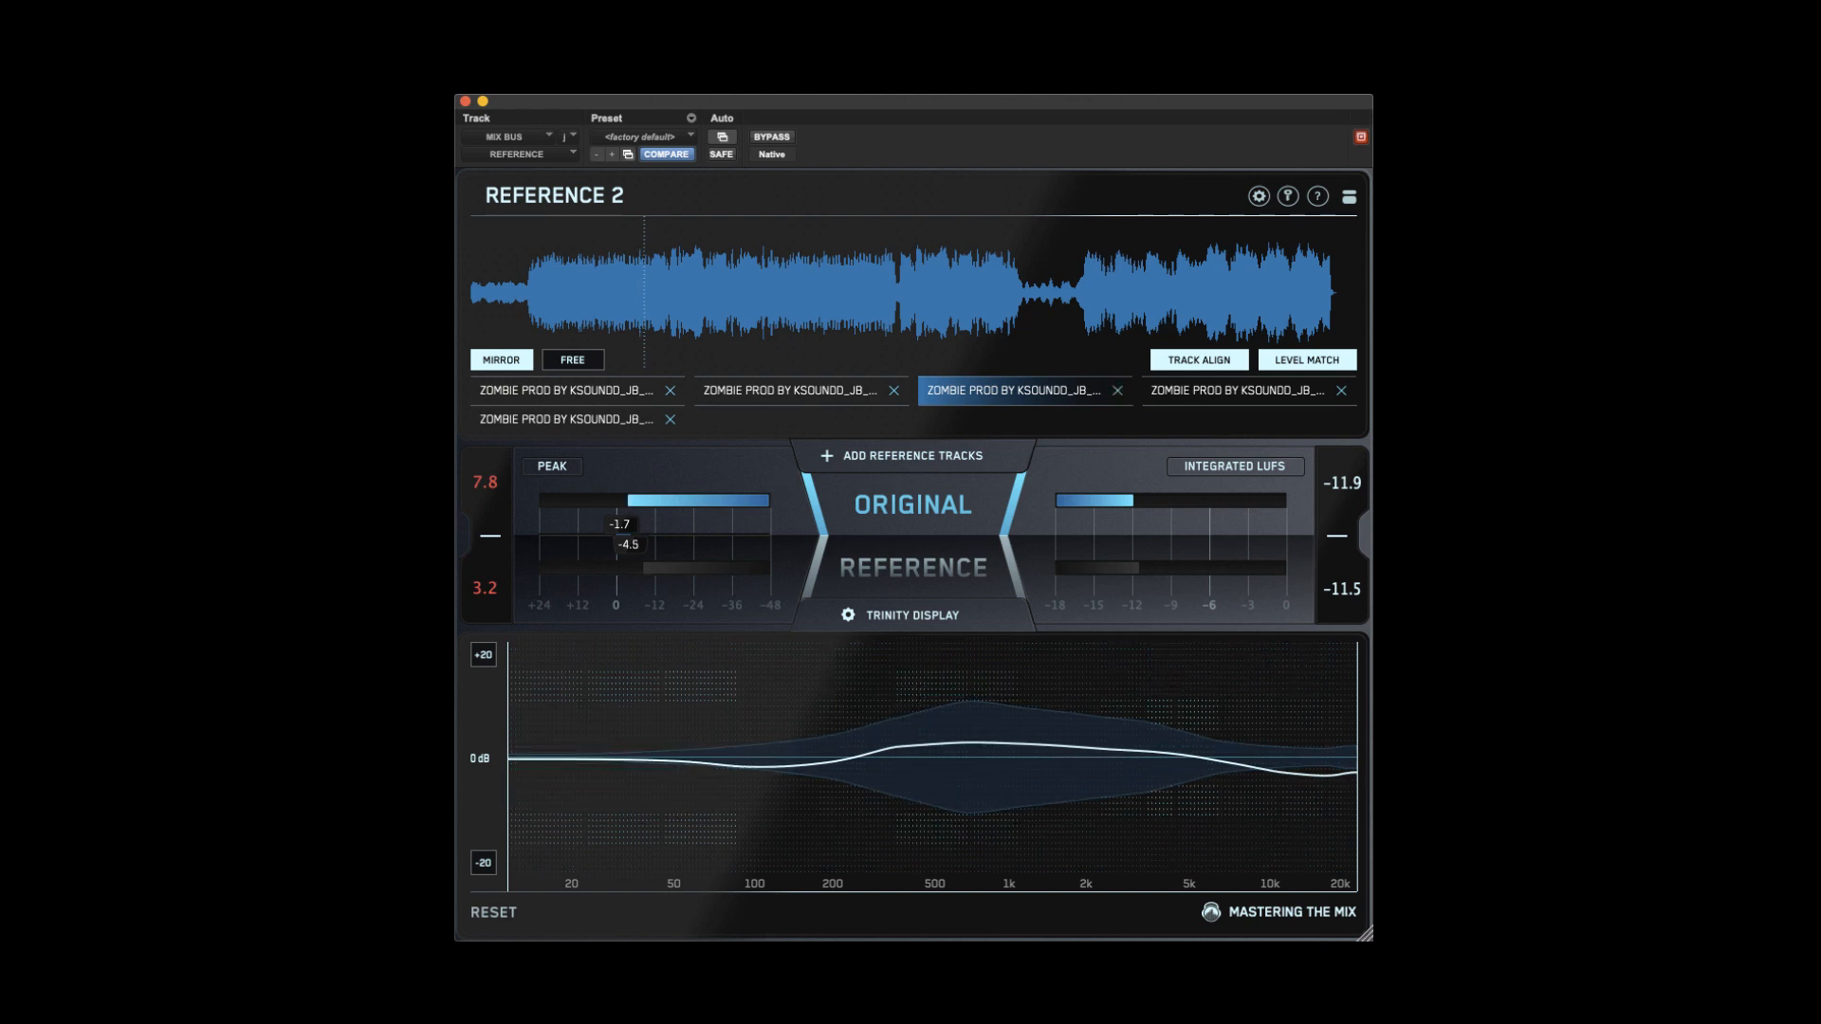
{"action": "key", "text": "space"}
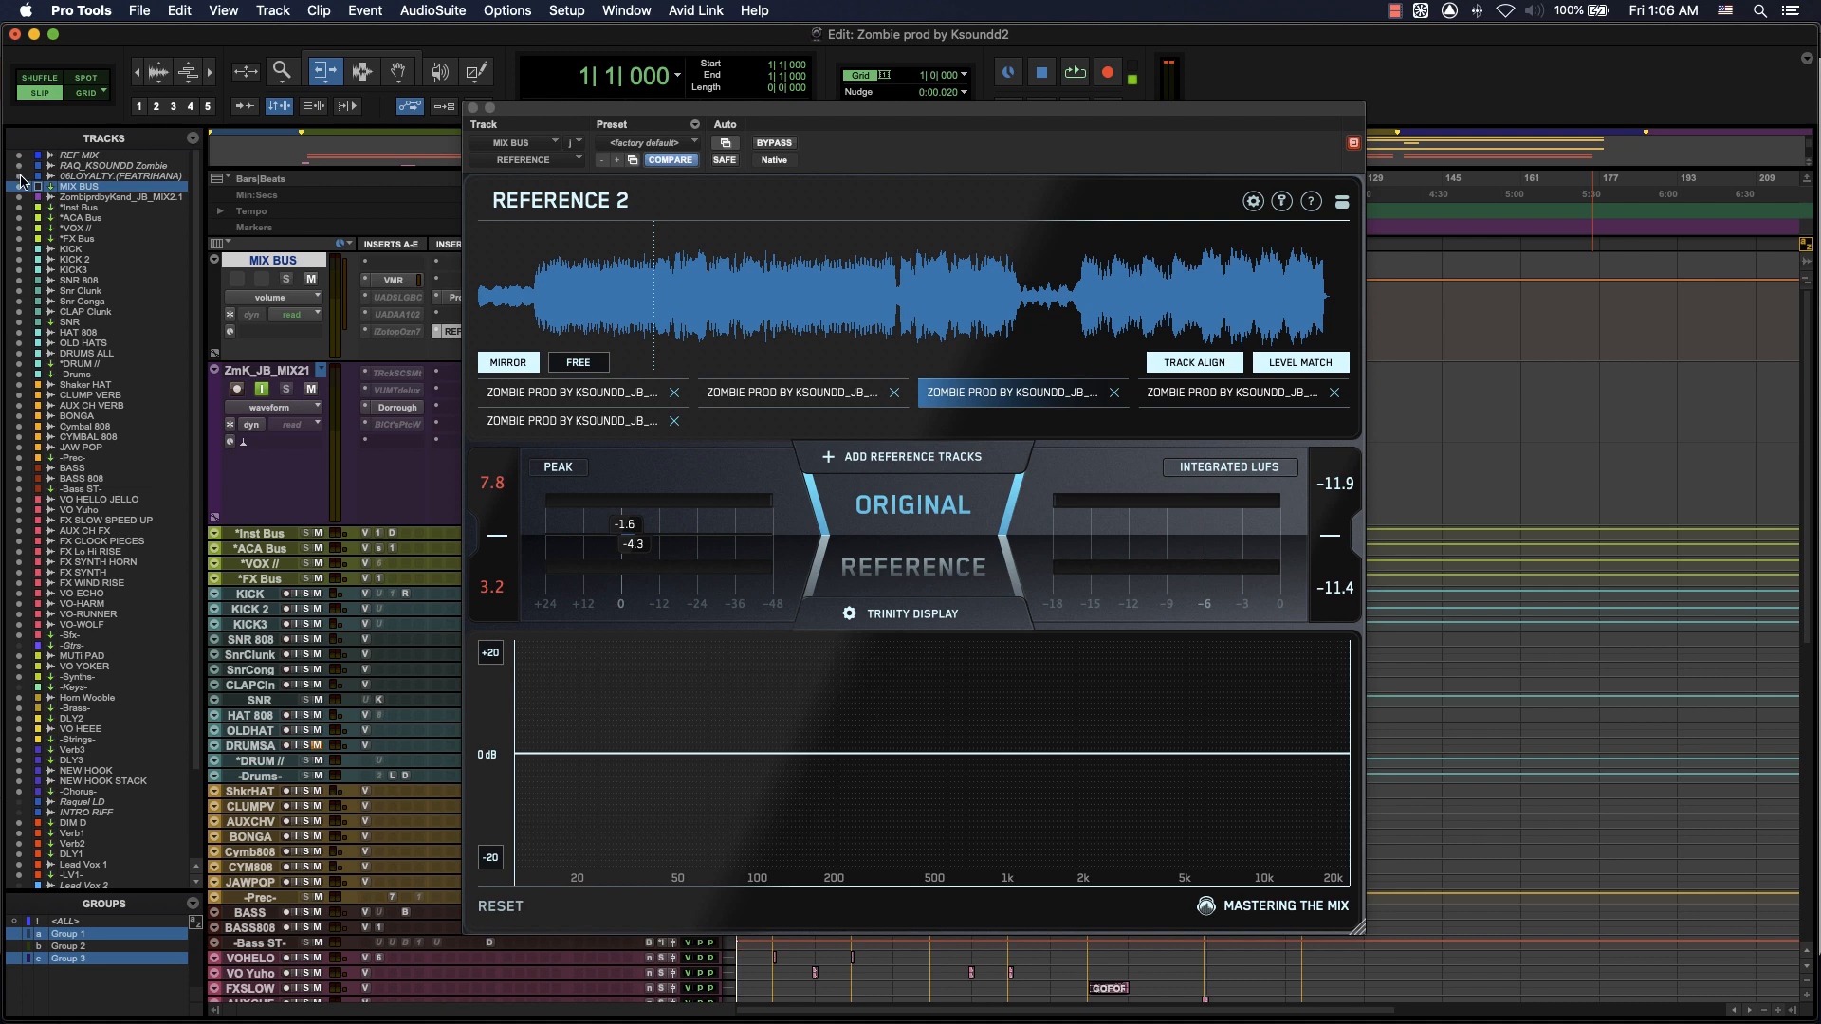
- Show the REF MIX track in the Edit window and move the REFERENCE 2 window clear of the MIX BUS inserts
{"action": "left_click", "coordinate": [19, 155]}
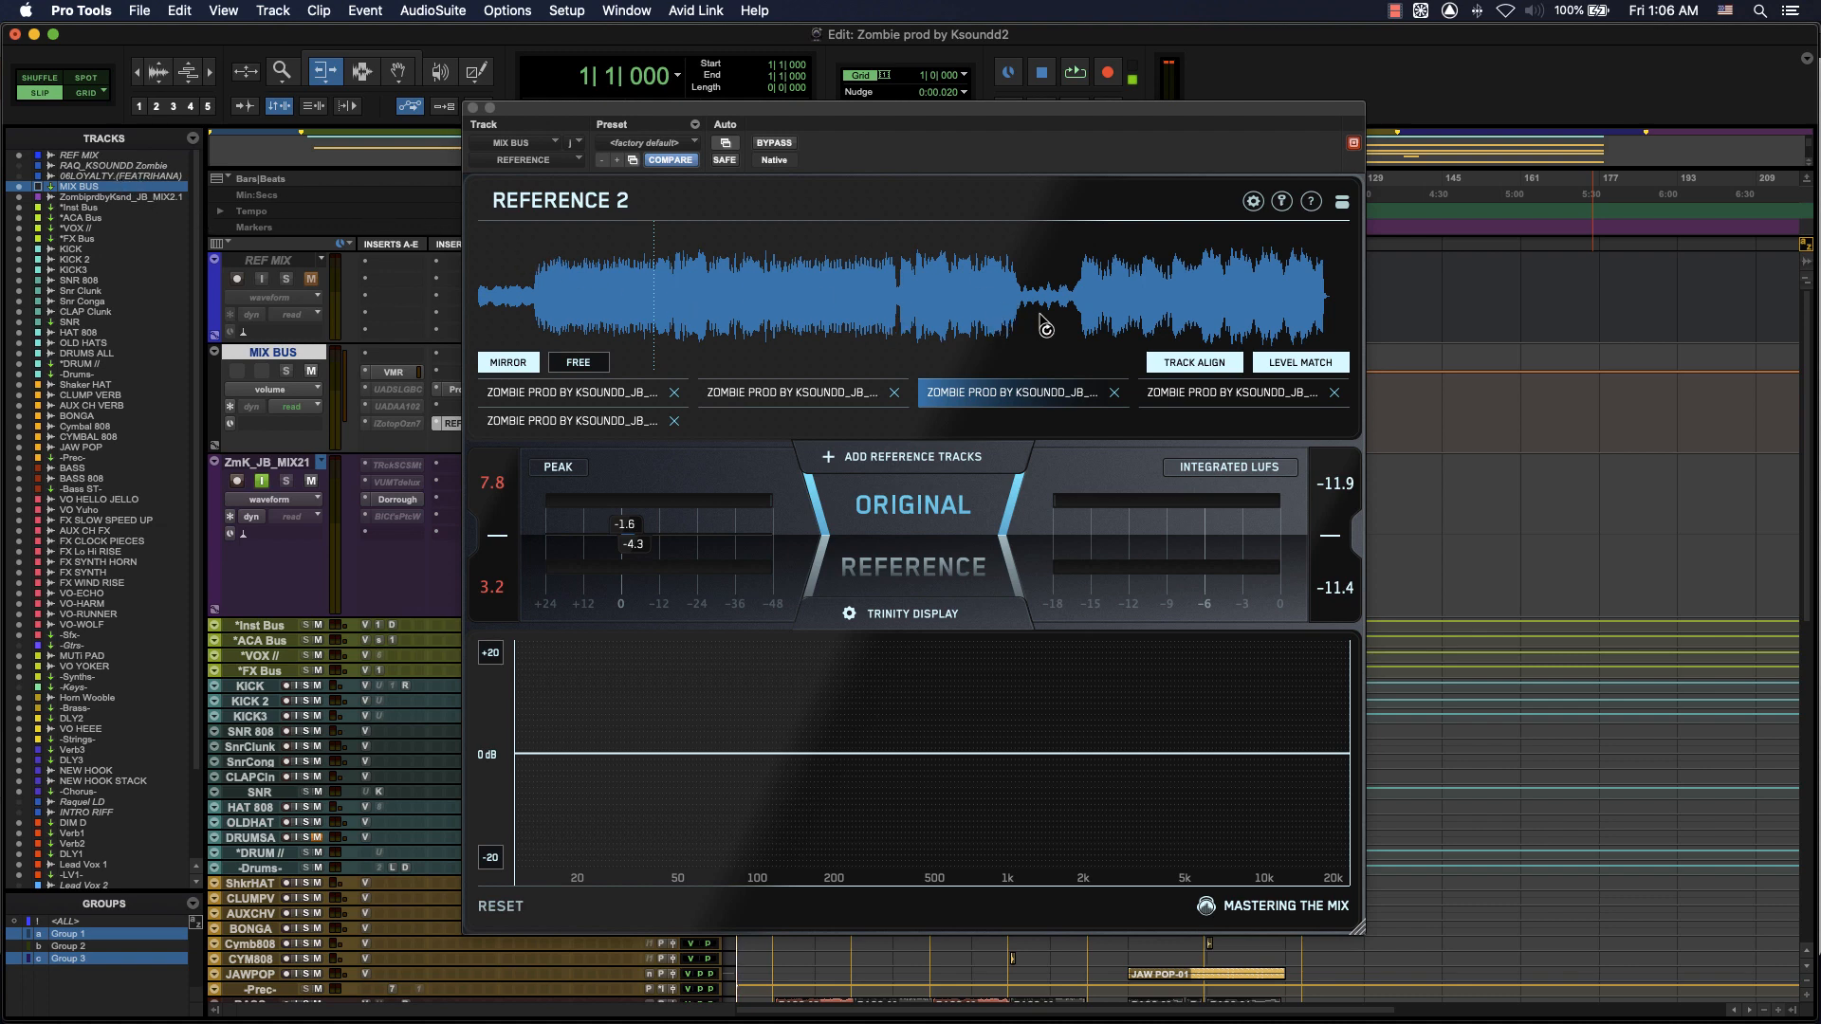
{"action": "left_click", "coordinate": [1194, 362]}
{"action": "left_click_drag", "start_coordinate": [891, 105], "coordinate": [1092, 176]}
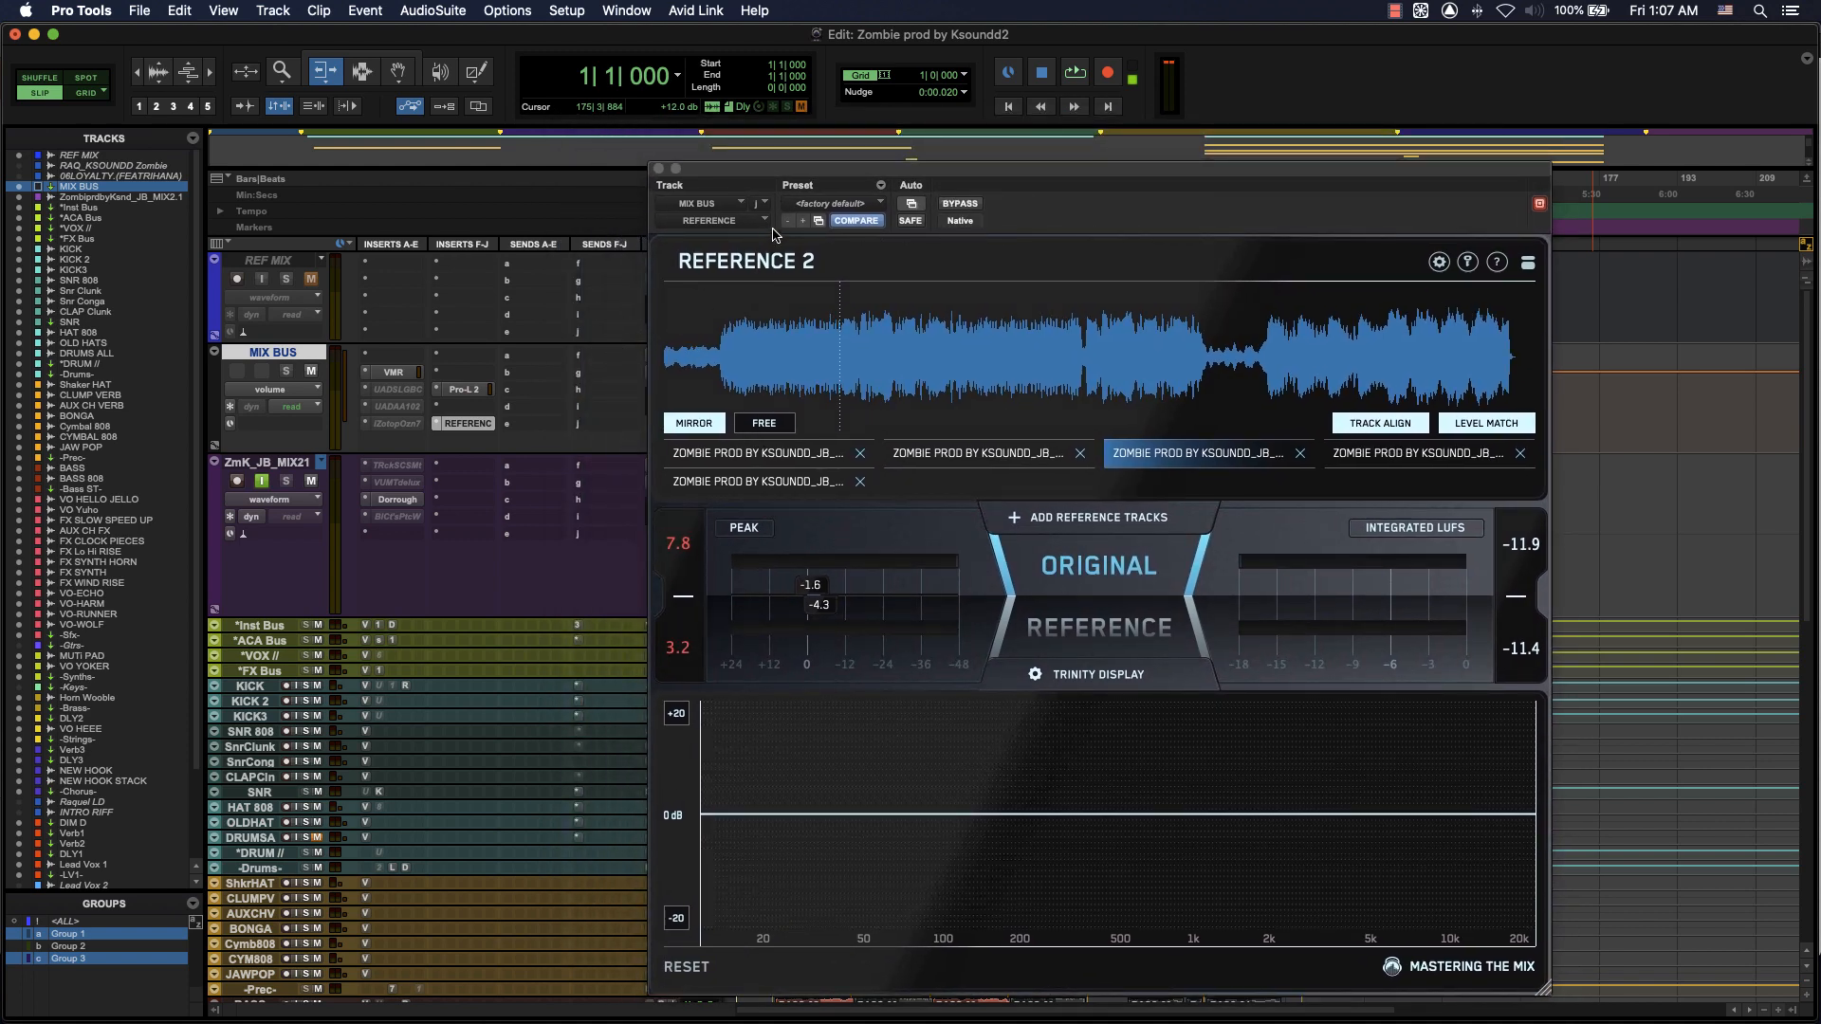
{"action": "left_click_drag", "start_coordinate": [887, 170], "coordinate": [877, 160]}
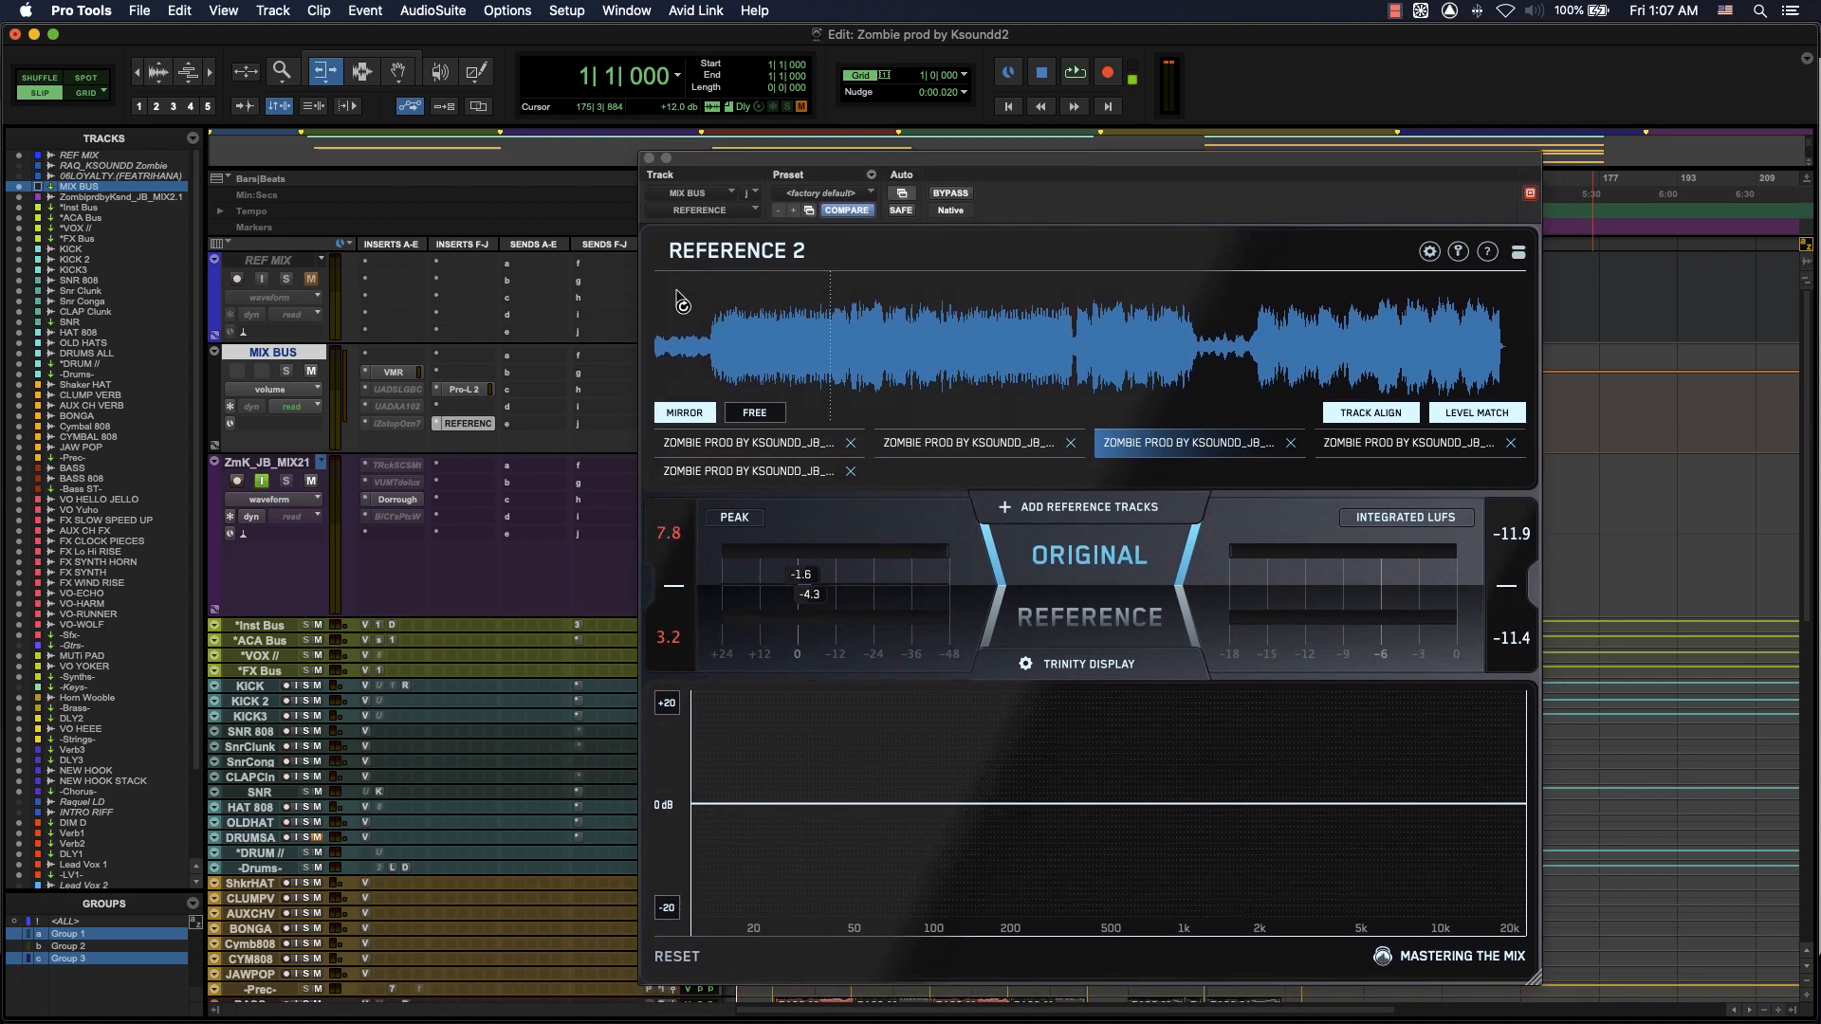
- Insert the Mastering the Mix REF SEND (stereo) plug-in in the first MIX BUS insert slot and close its window
{"action": "left_click", "coordinate": [405, 366]}
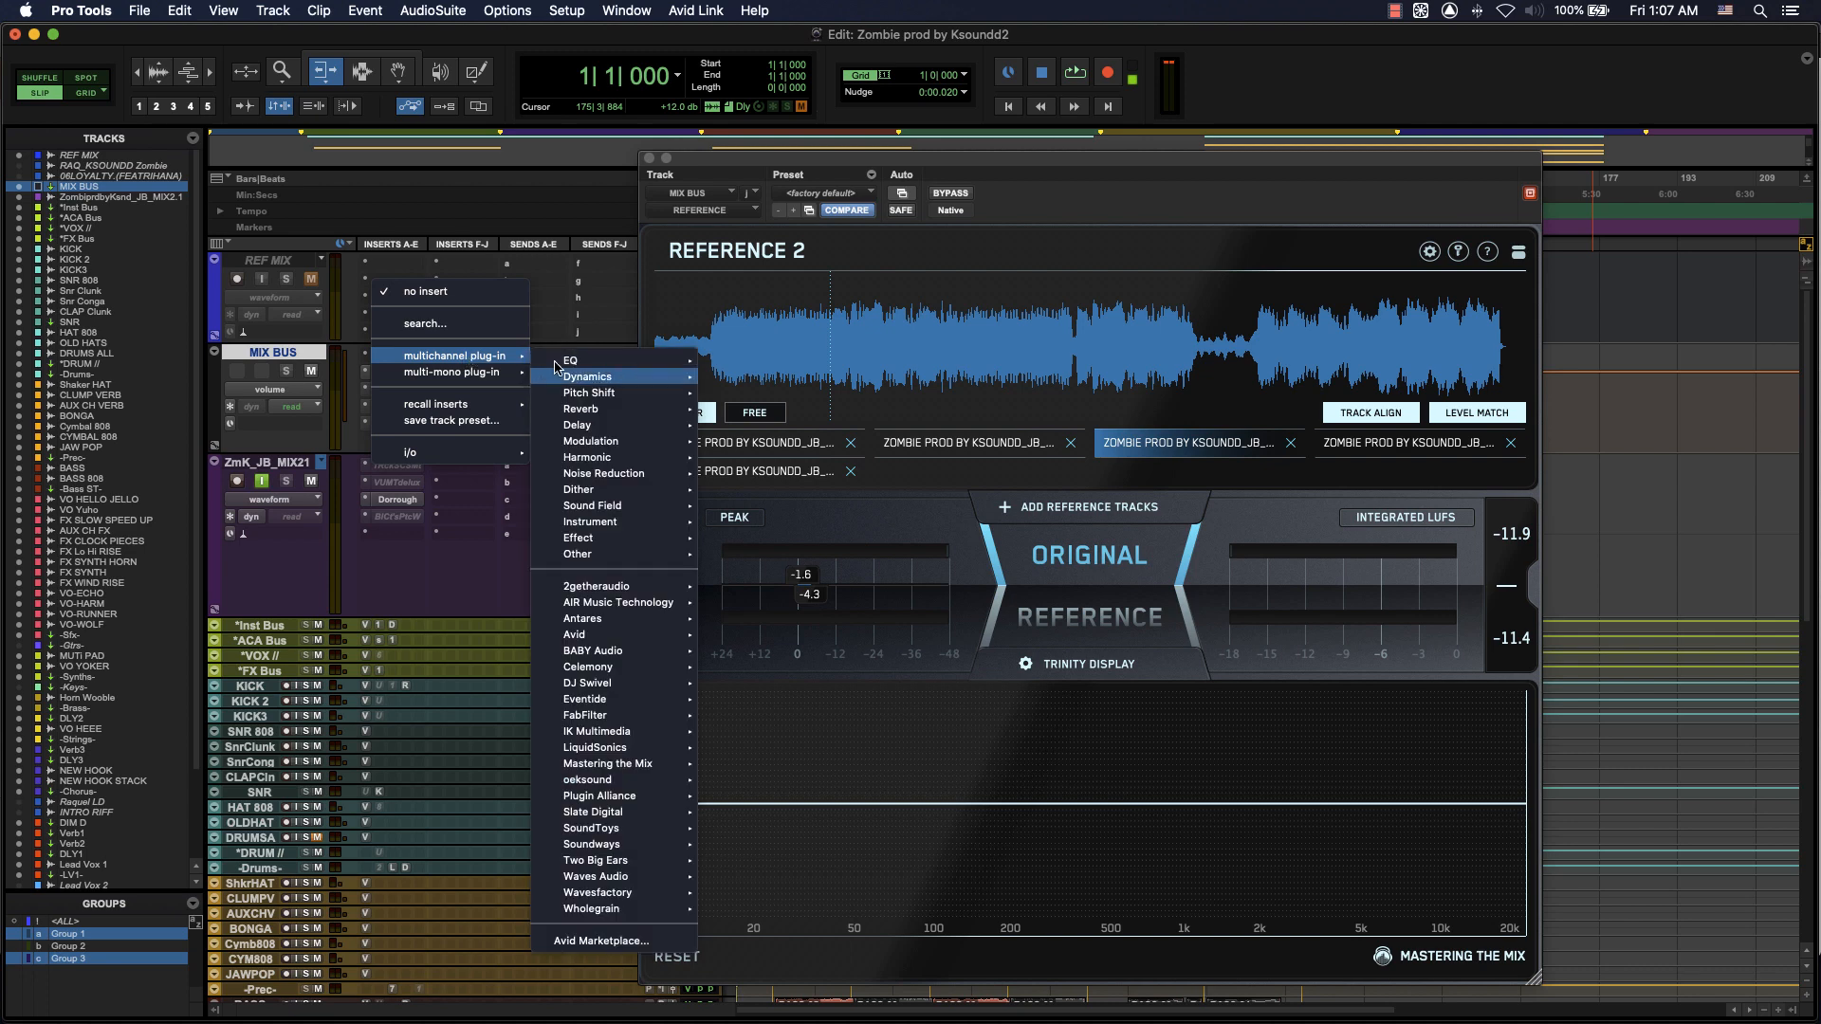
{"action": "mouse_move", "coordinate": [617, 537]}
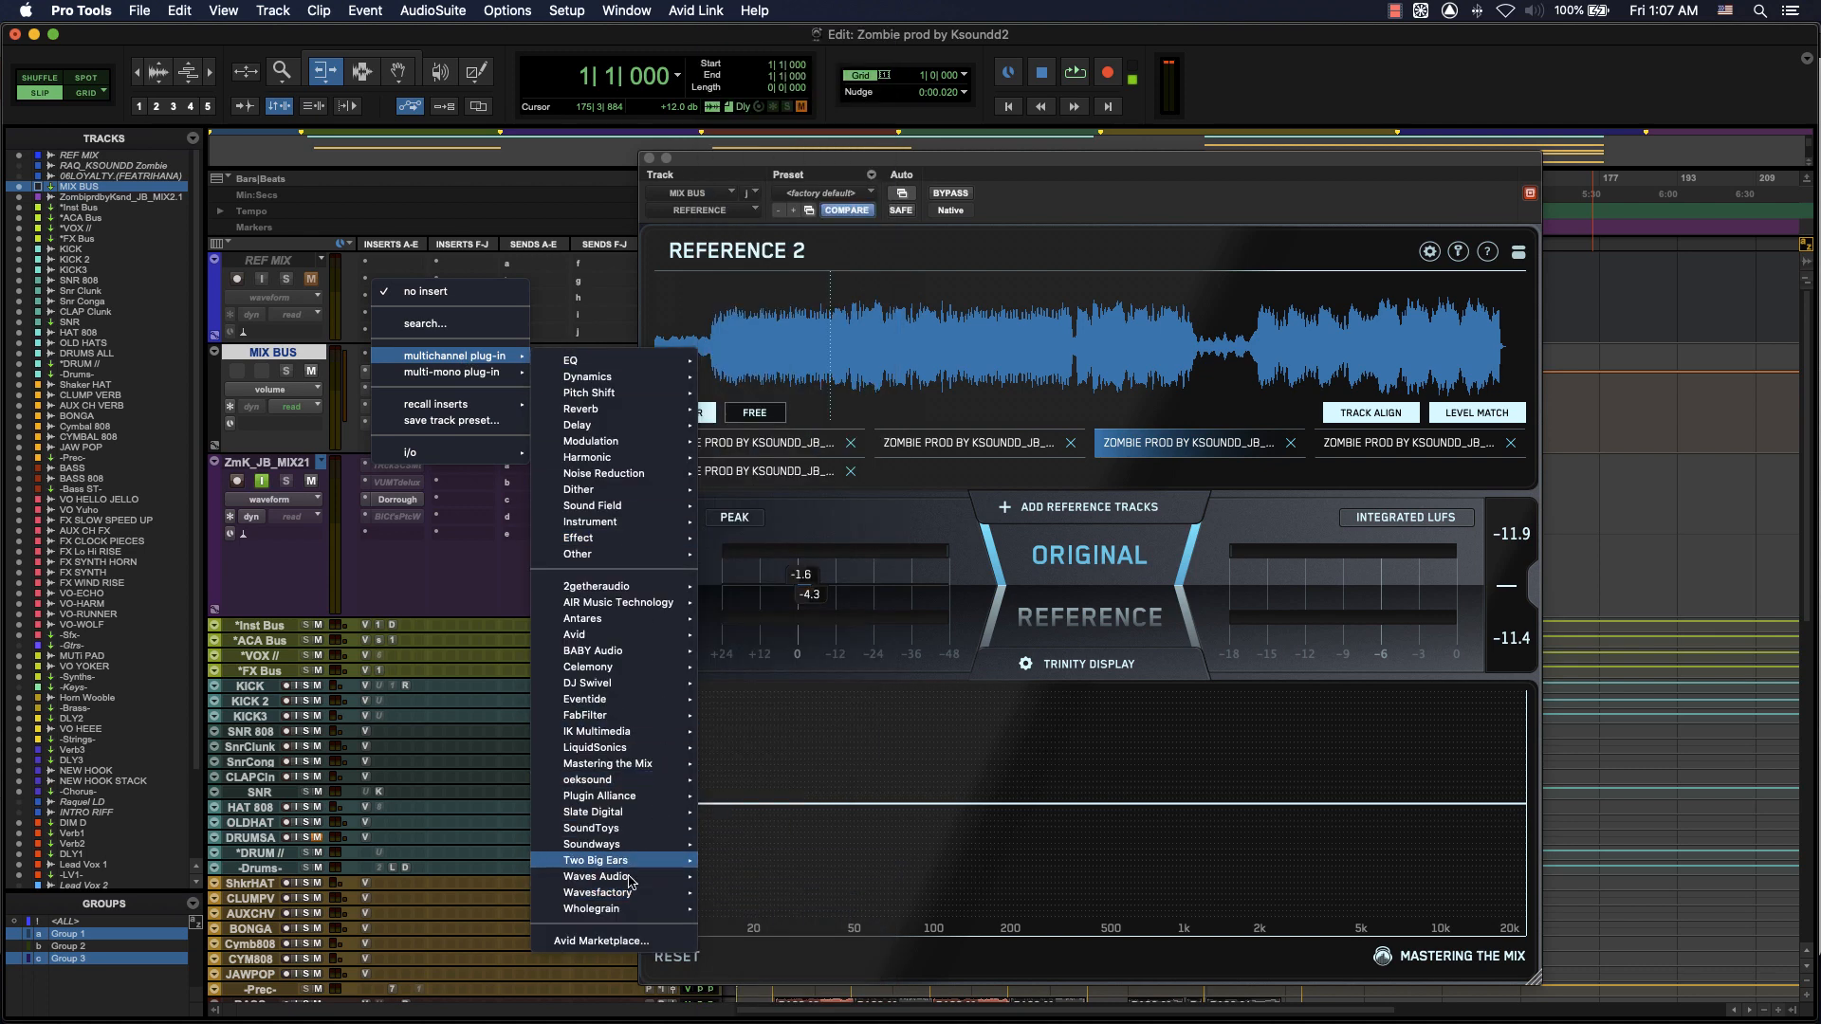
{"action": "mouse_move", "coordinate": [626, 763]}
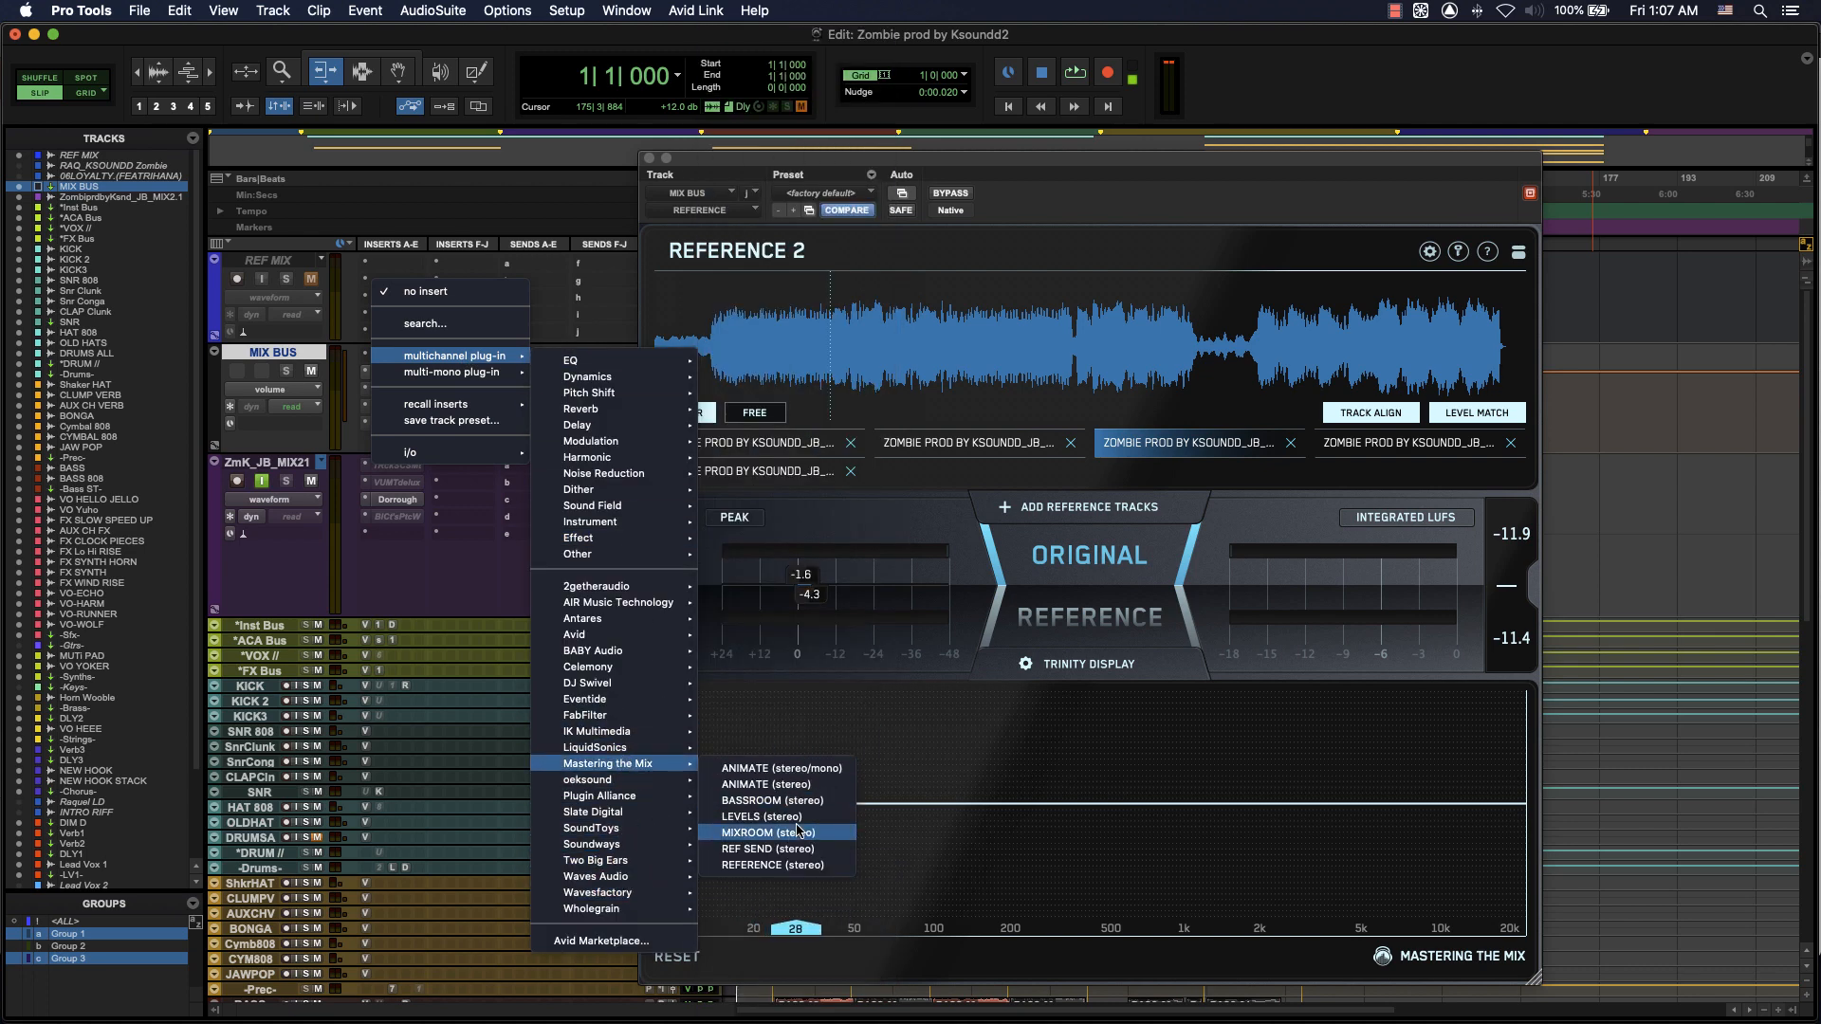
{"action": "left_click", "coordinate": [795, 850]}
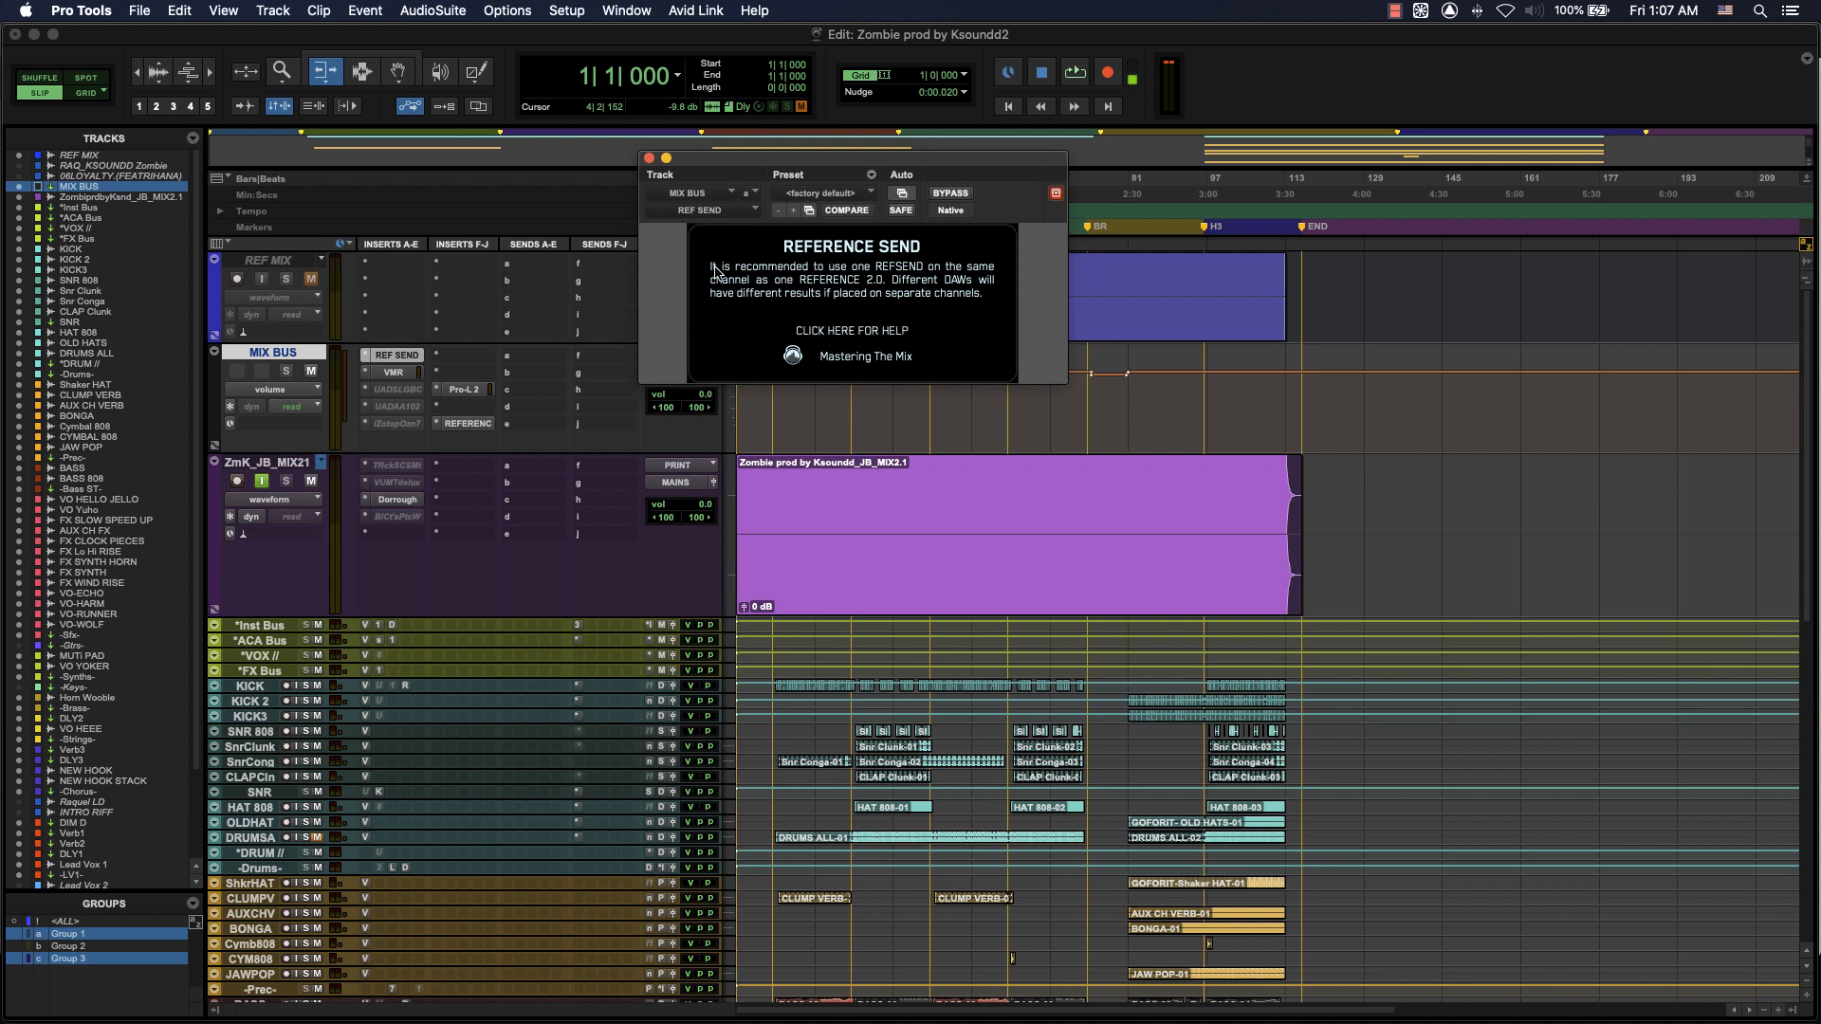
{"action": "left_click", "coordinate": [648, 158]}
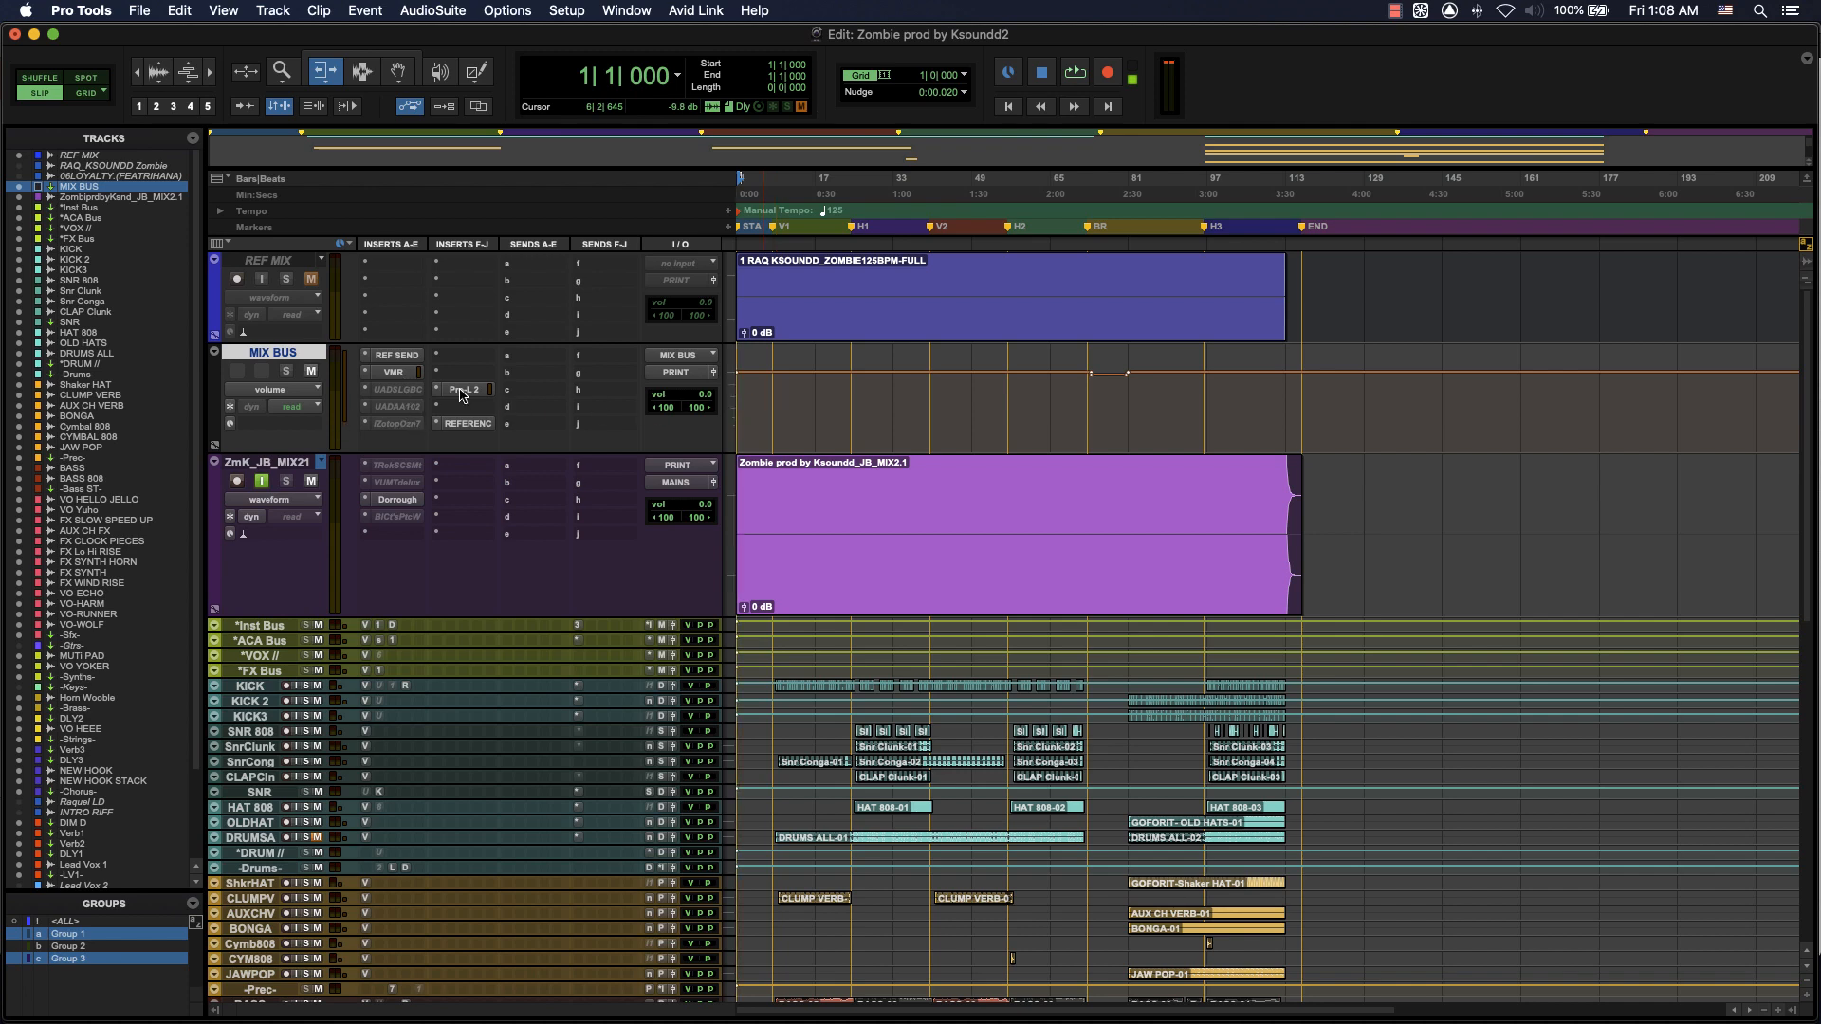
- Reopen REFERENCE 2 on the MIX BUS and select REFERENCE SEND as the comparison source
{"action": "left_click", "coordinate": [461, 423]}
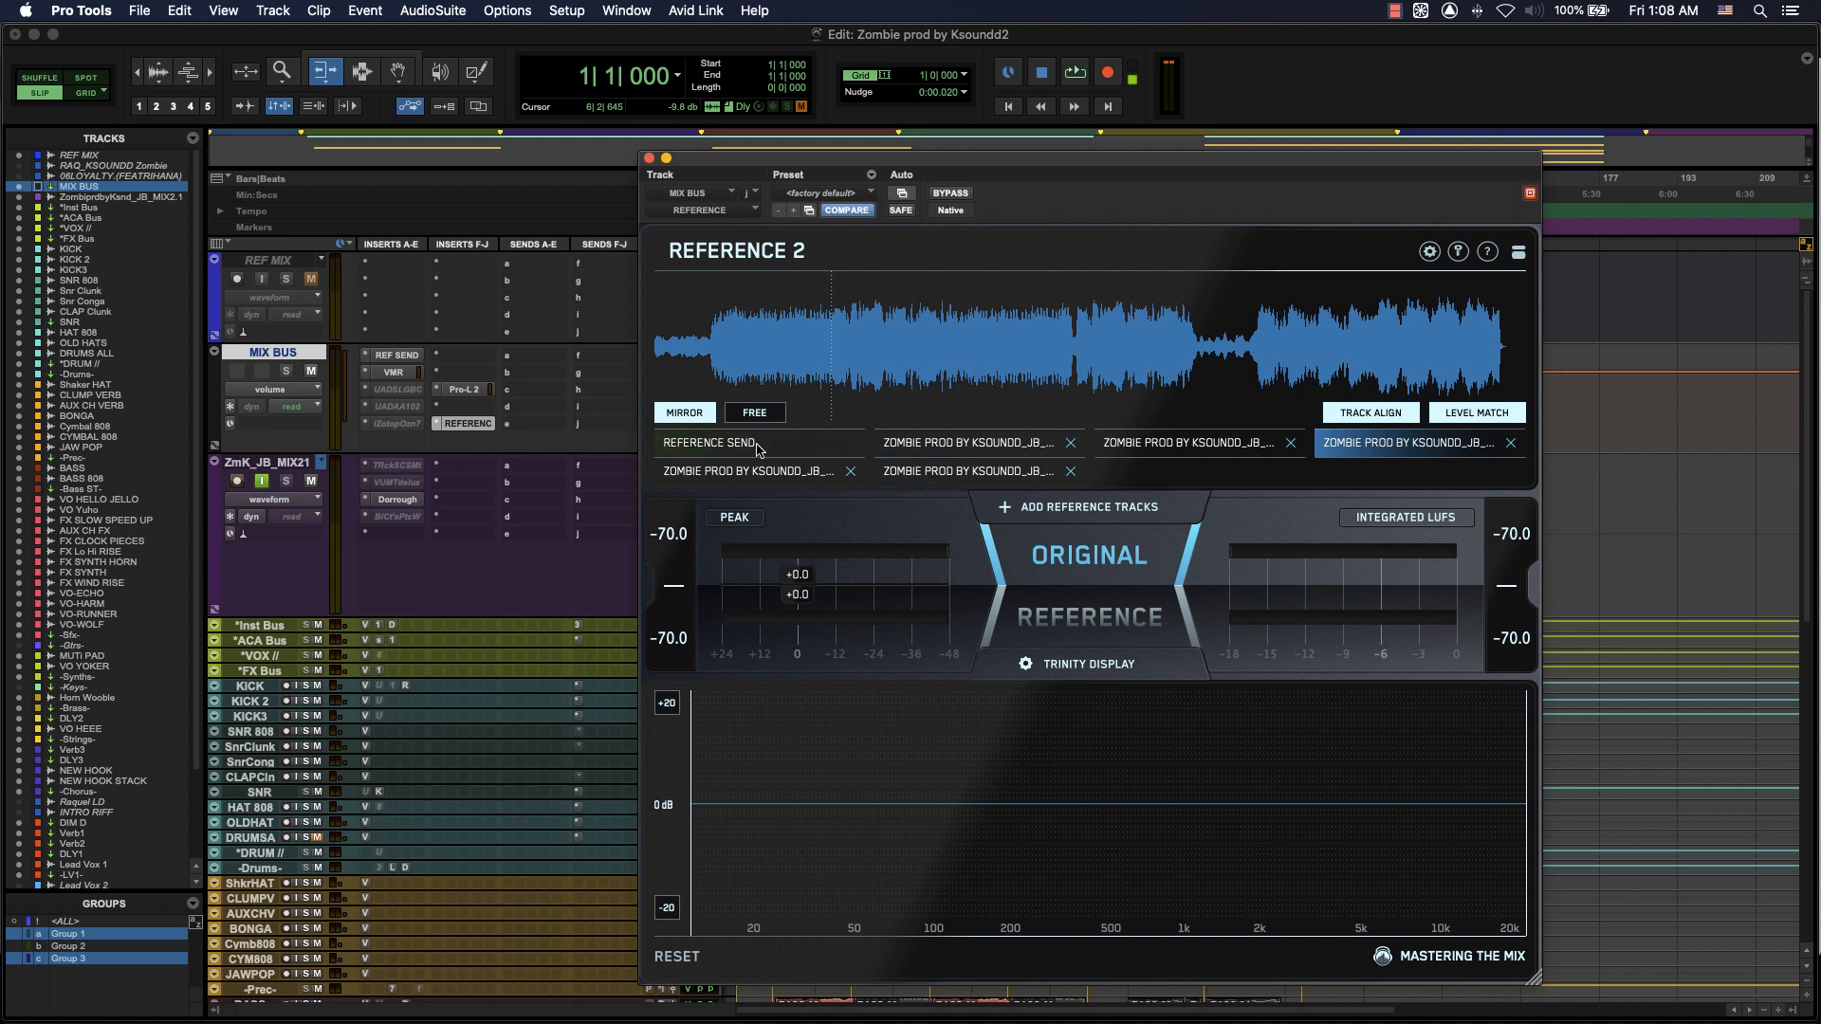
{"action": "left_click", "coordinate": [752, 450]}
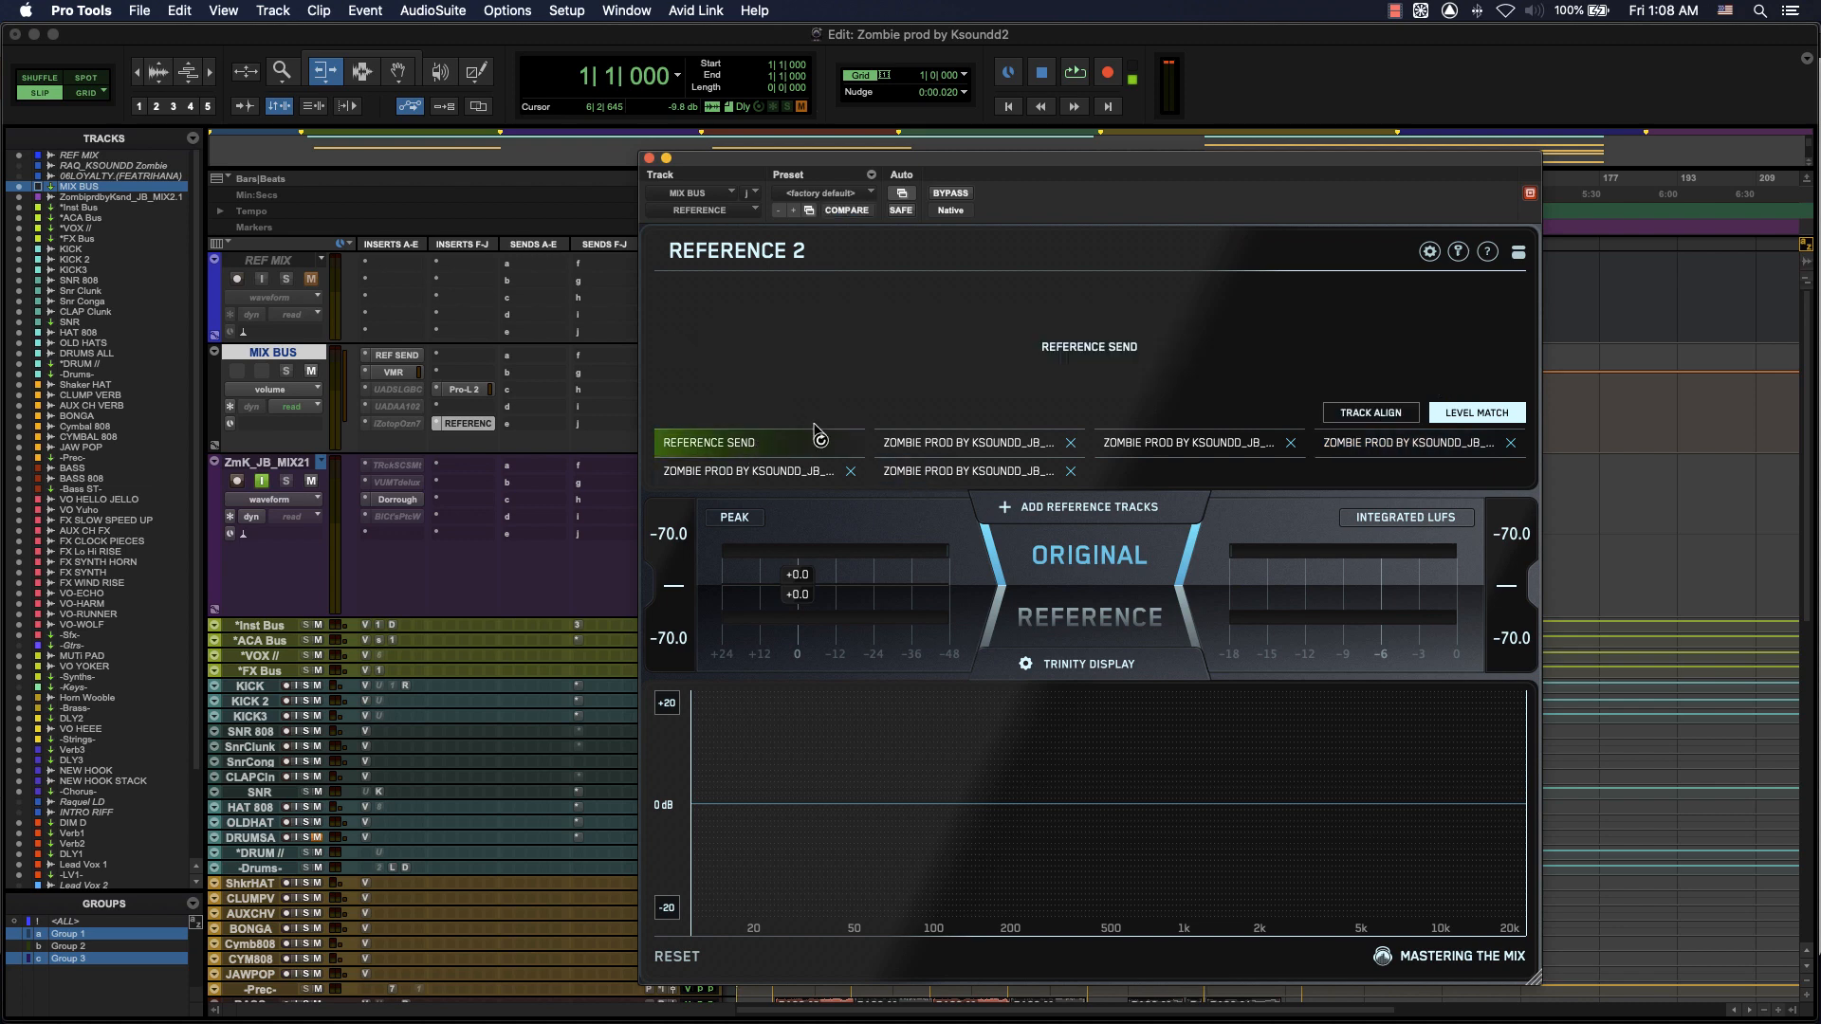
- Turn on Track Align for all tracks in REFERENCE 2, and play the mix to examine its levels and tonal difference against REFERENCE SEND
{"action": "left_click", "coordinate": [1375, 417]}
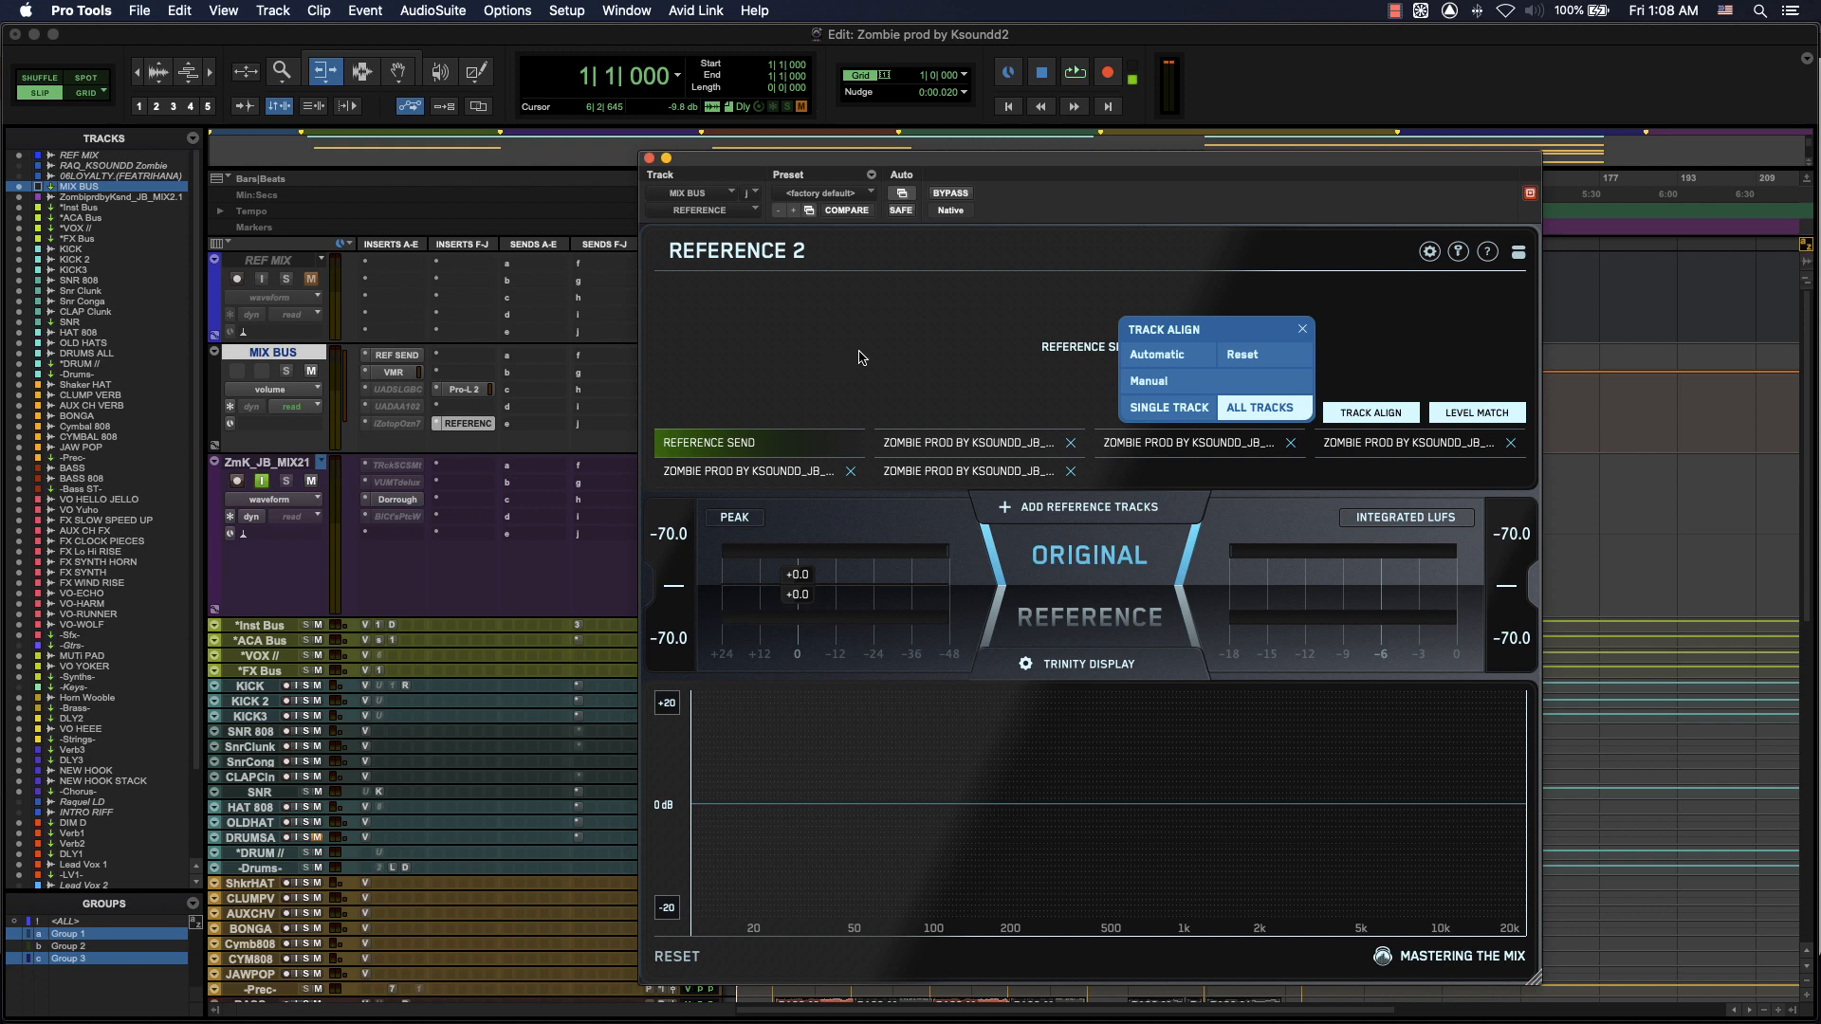
{"action": "key", "text": "space"}
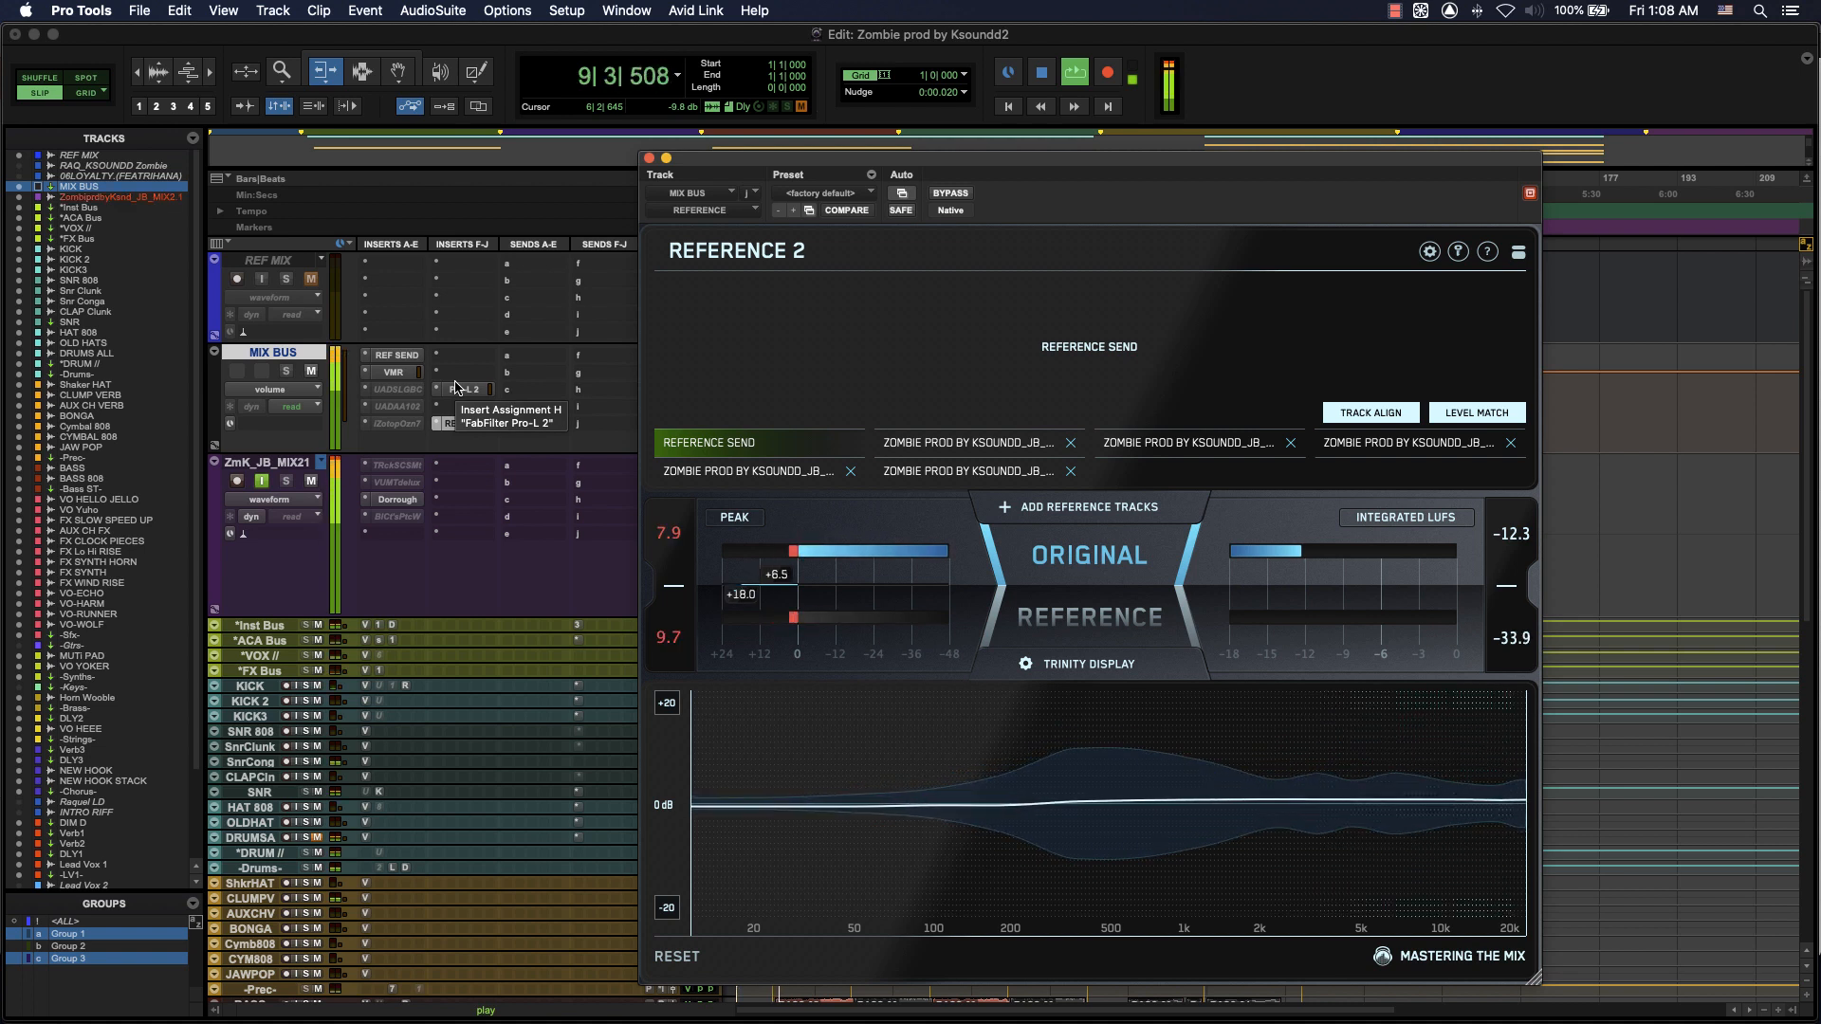
{"action": "key", "text": "space"}
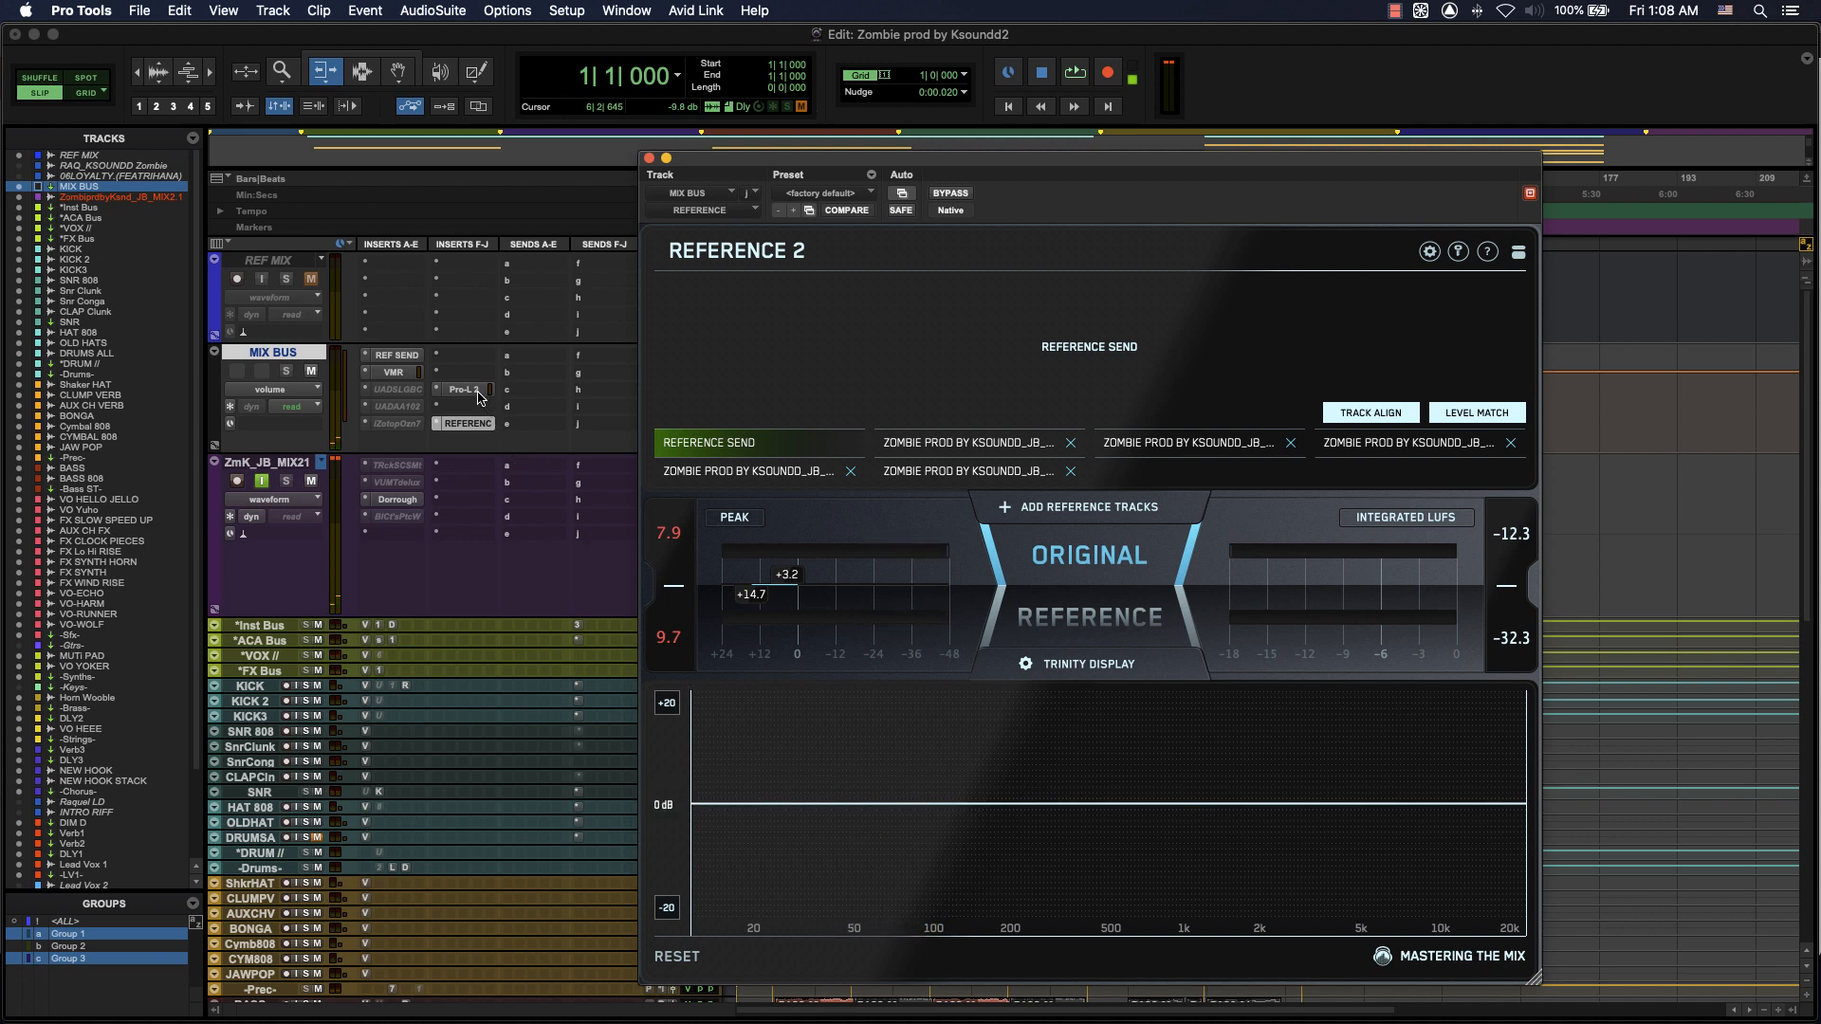
- Check the Virtual Mix Rack insert on the MIX BUS and reopen REFERENCE 2 from the same track
{"action": "left_click", "coordinate": [386, 375]}
{"action": "left_click", "coordinate": [384, 377]}
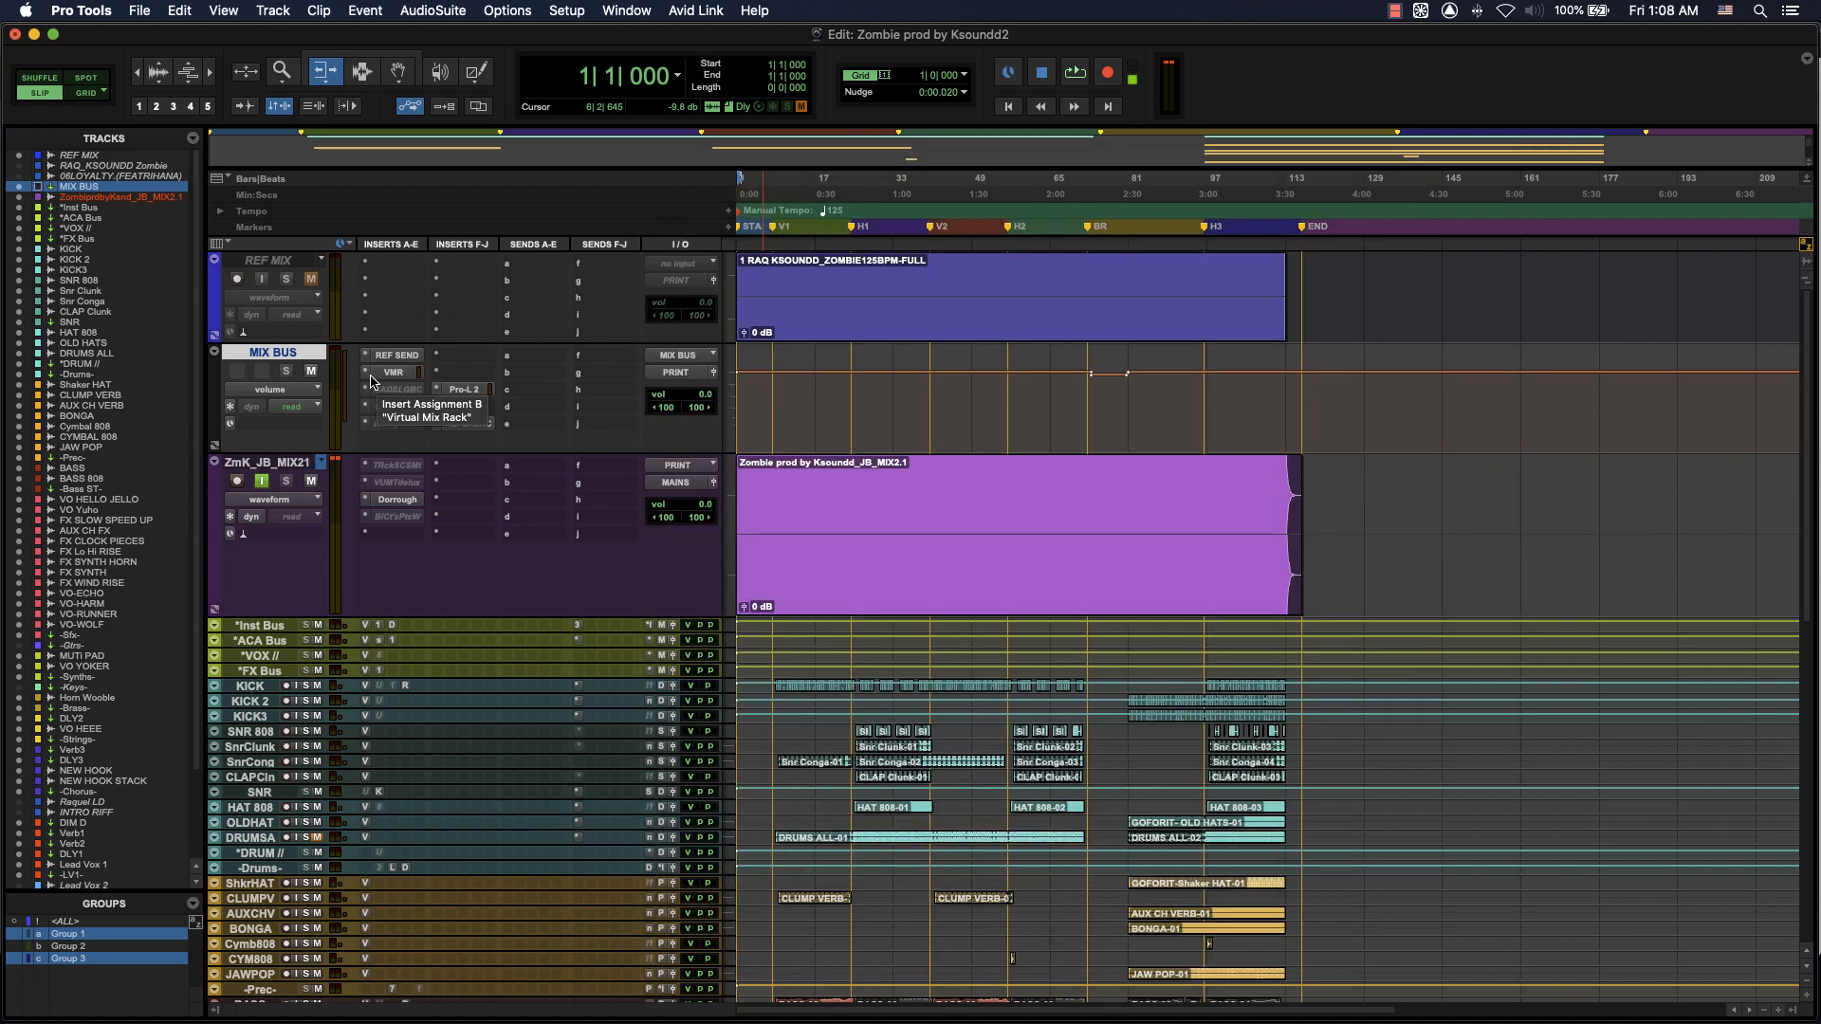
{"action": "left_click", "coordinate": [467, 423]}
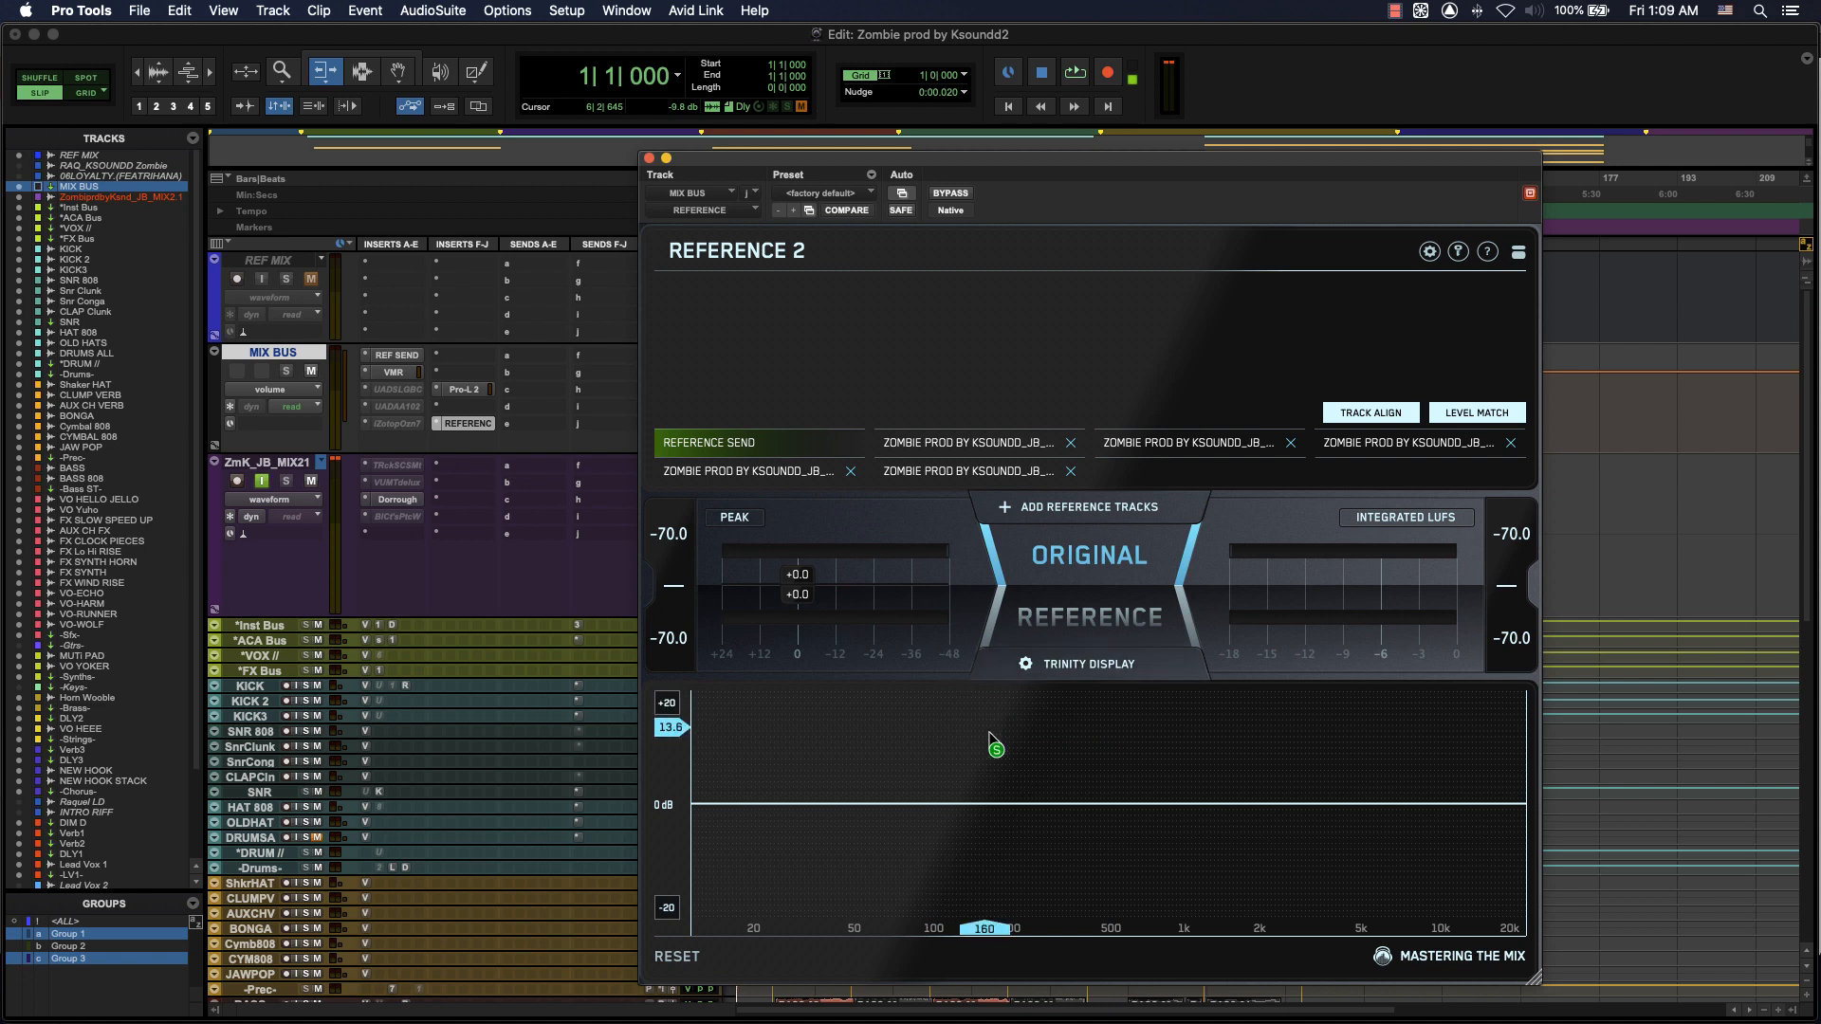
- Replay the mix to examine the REFERENCE SEND comparison curve, clearing the clip indicator on the ZmK_JB_MIX21 track
{"action": "key", "text": "space"}
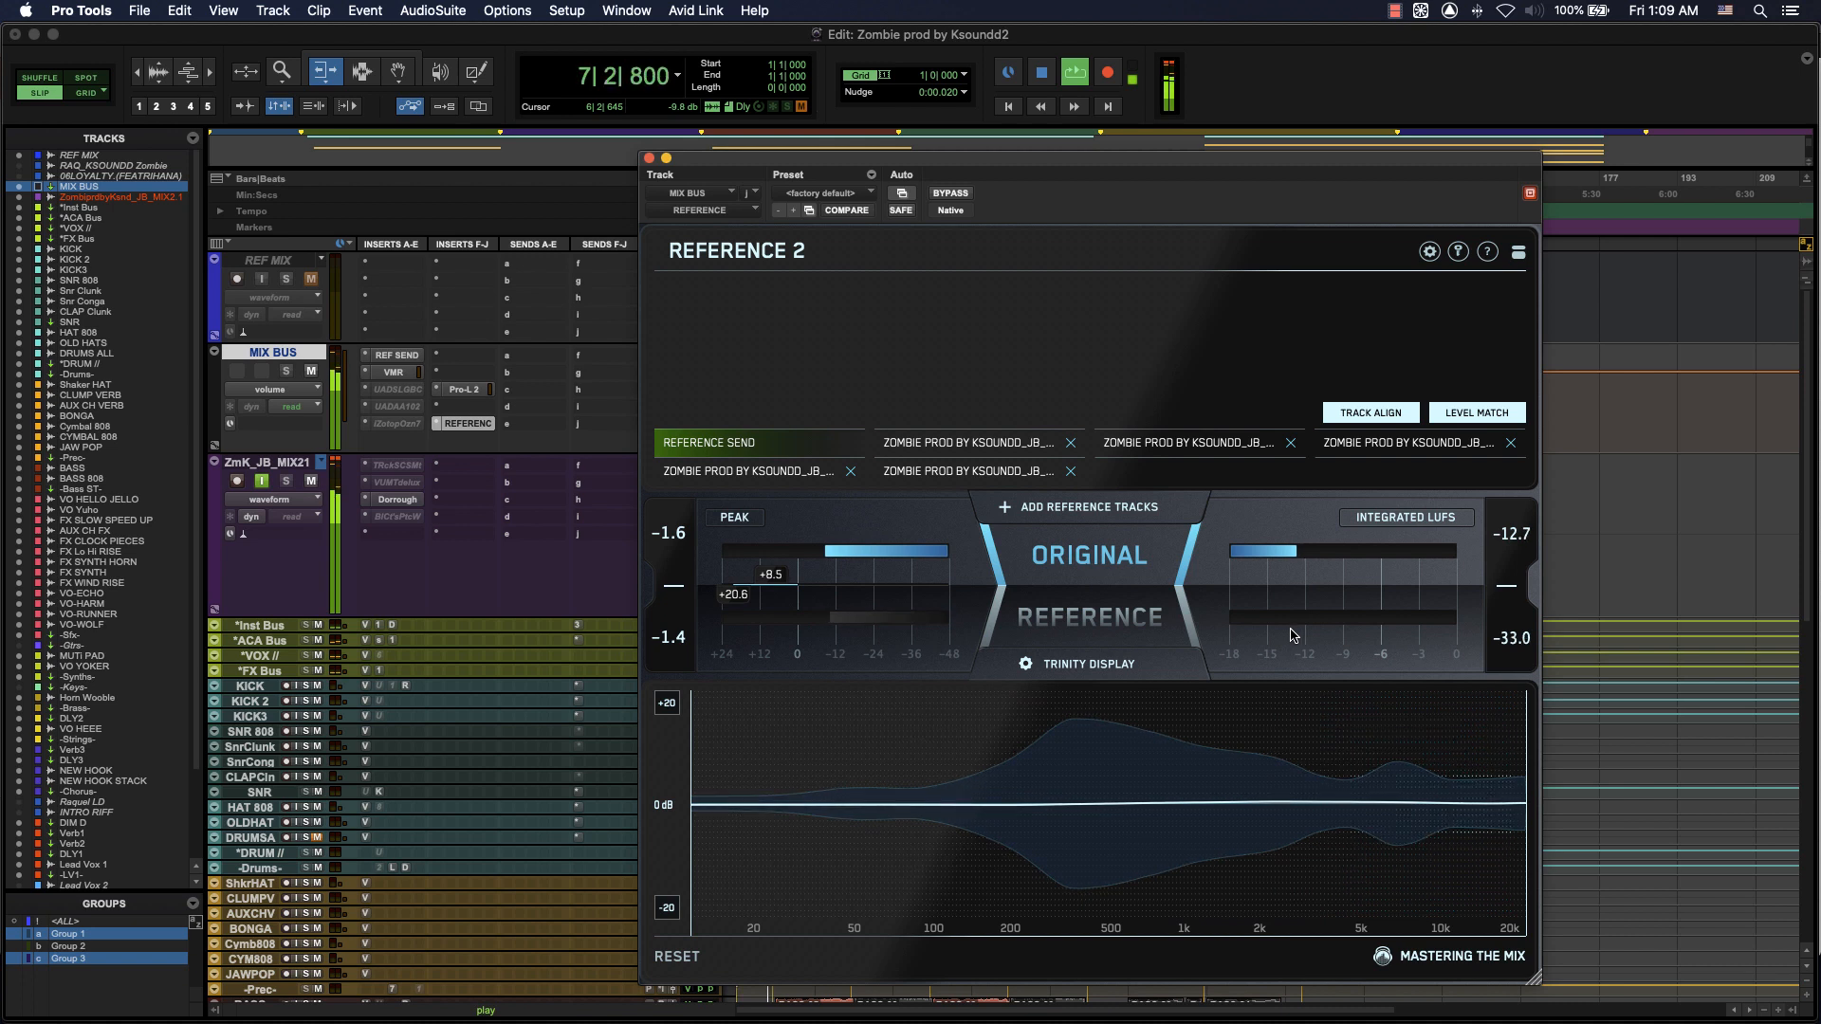
{"action": "left_click", "coordinate": [340, 464]}
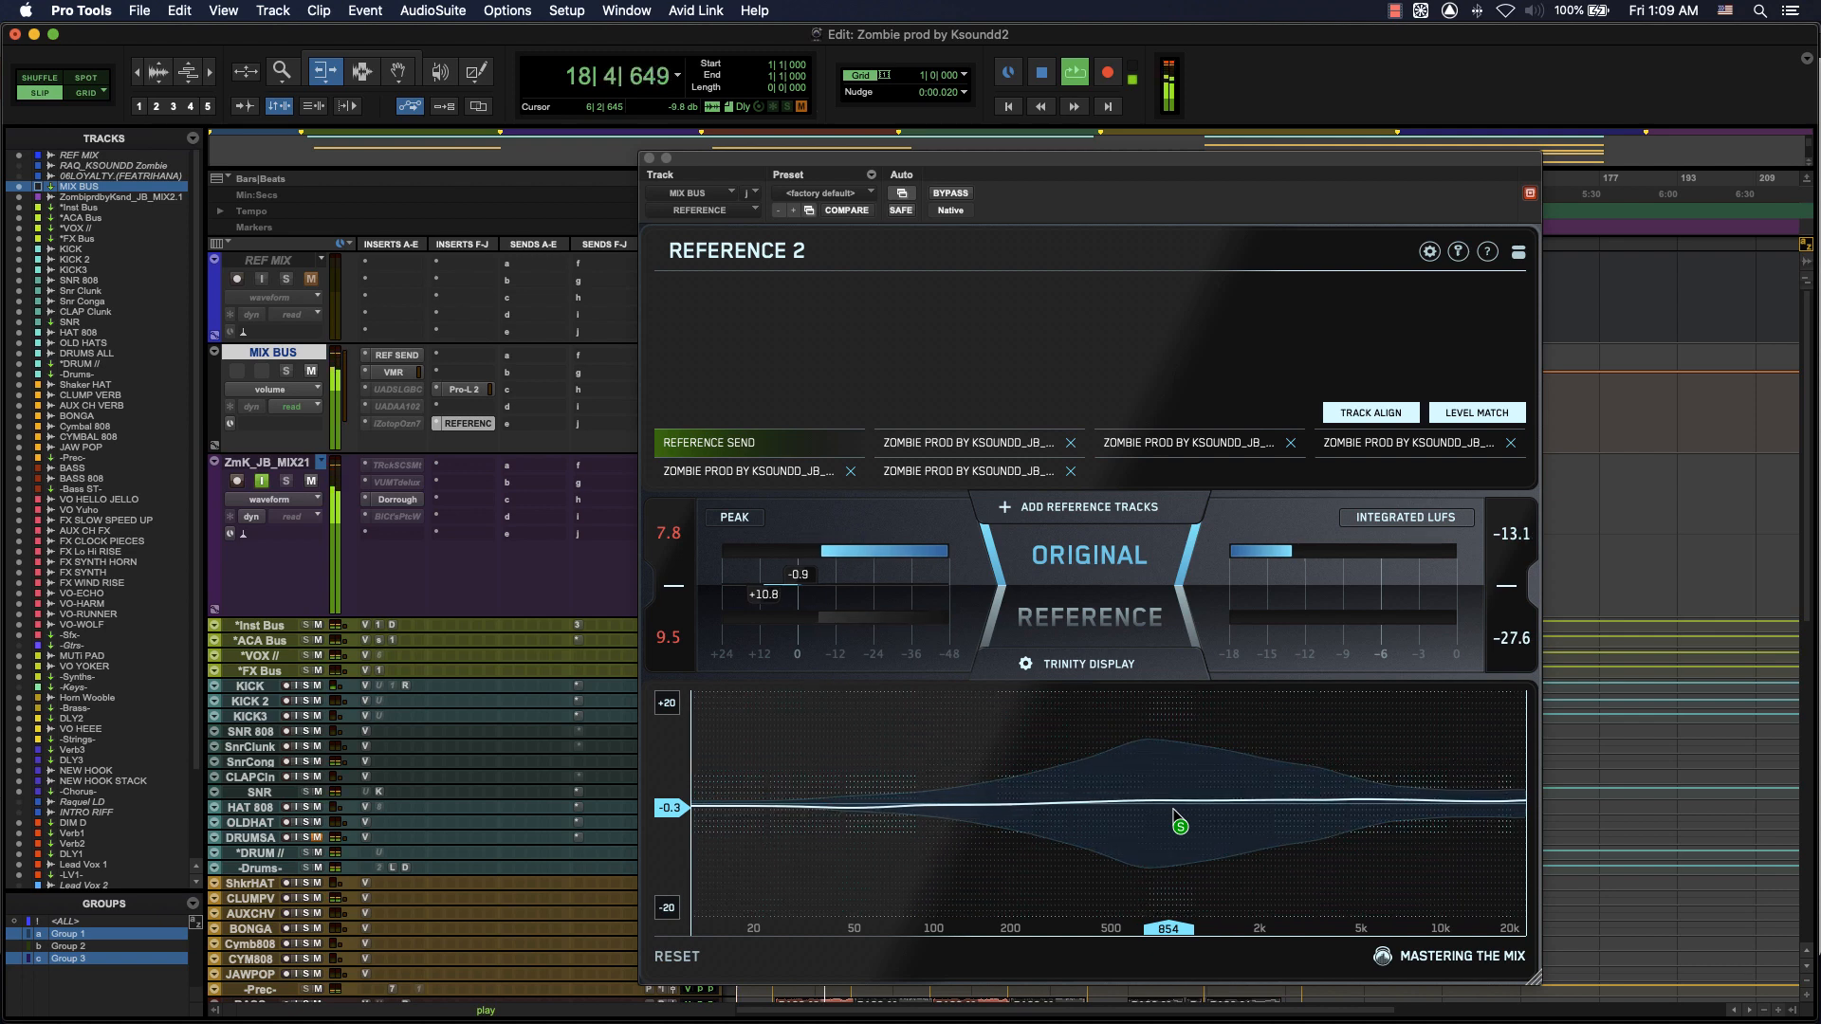
{"action": "key", "text": "space"}
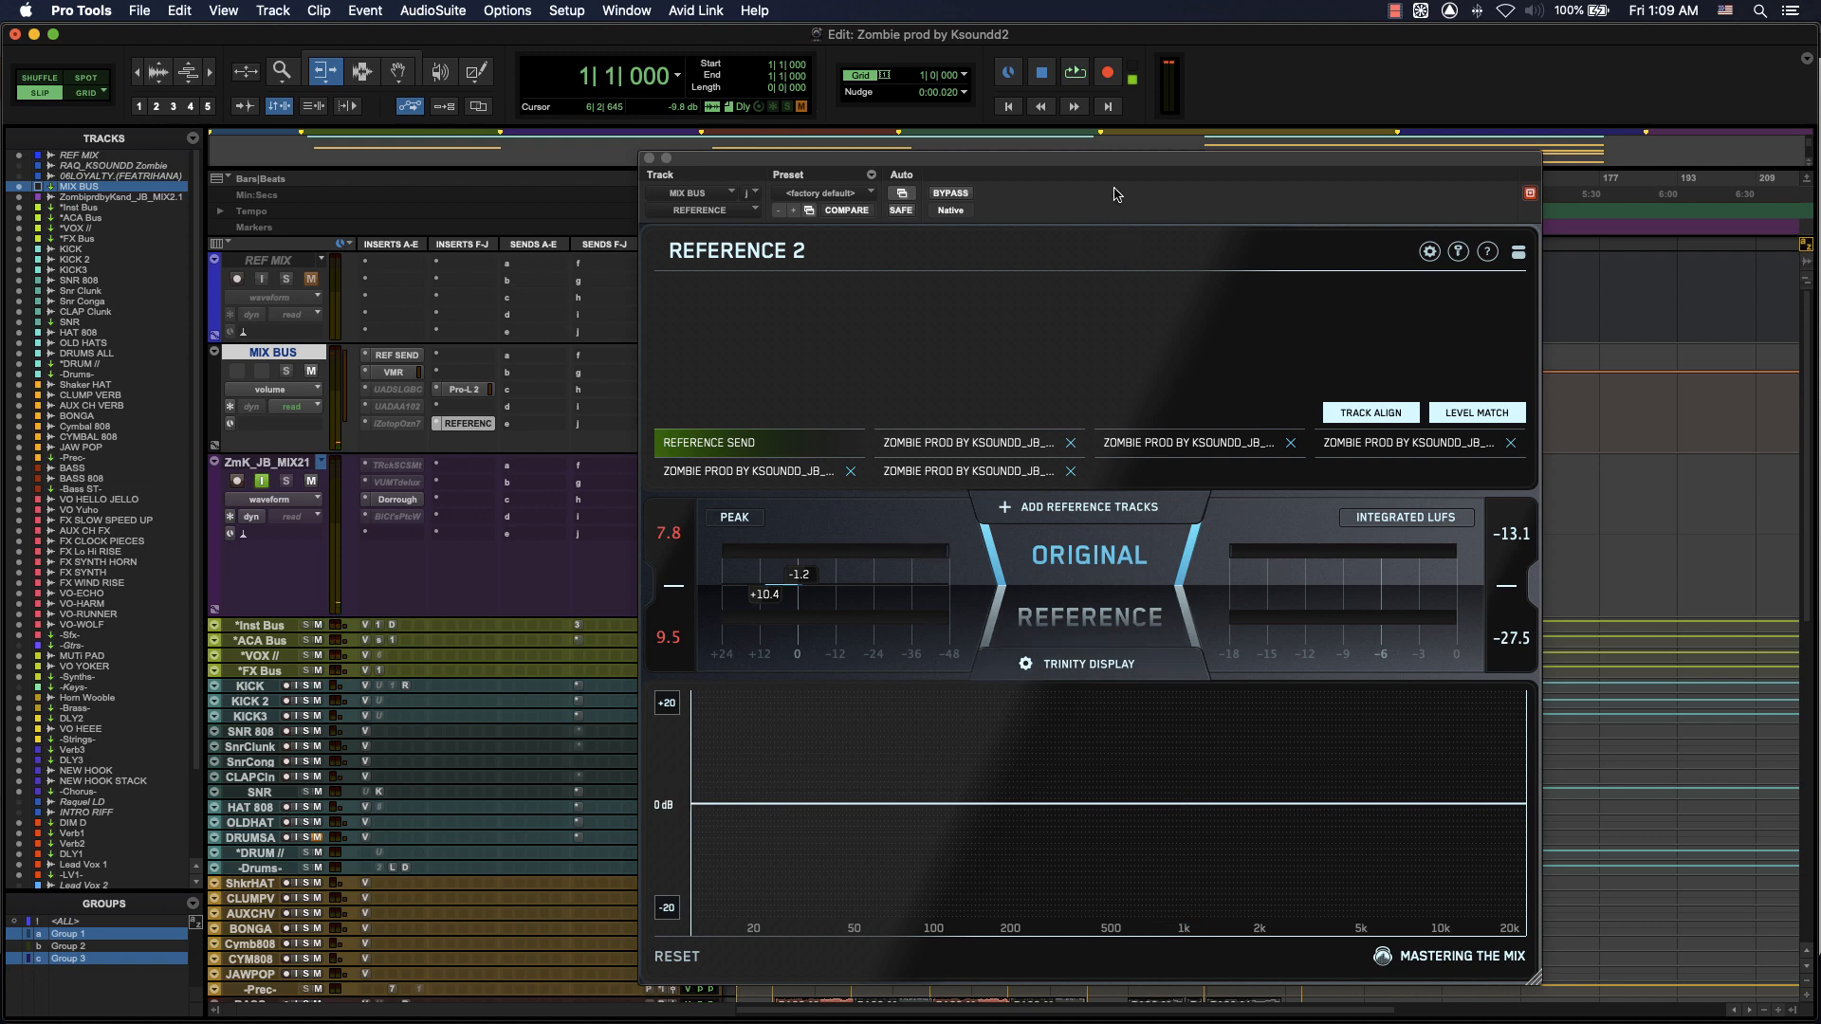
{"action": "left_click_drag", "start_coordinate": [1127, 163], "coordinate": [1027, 155]}
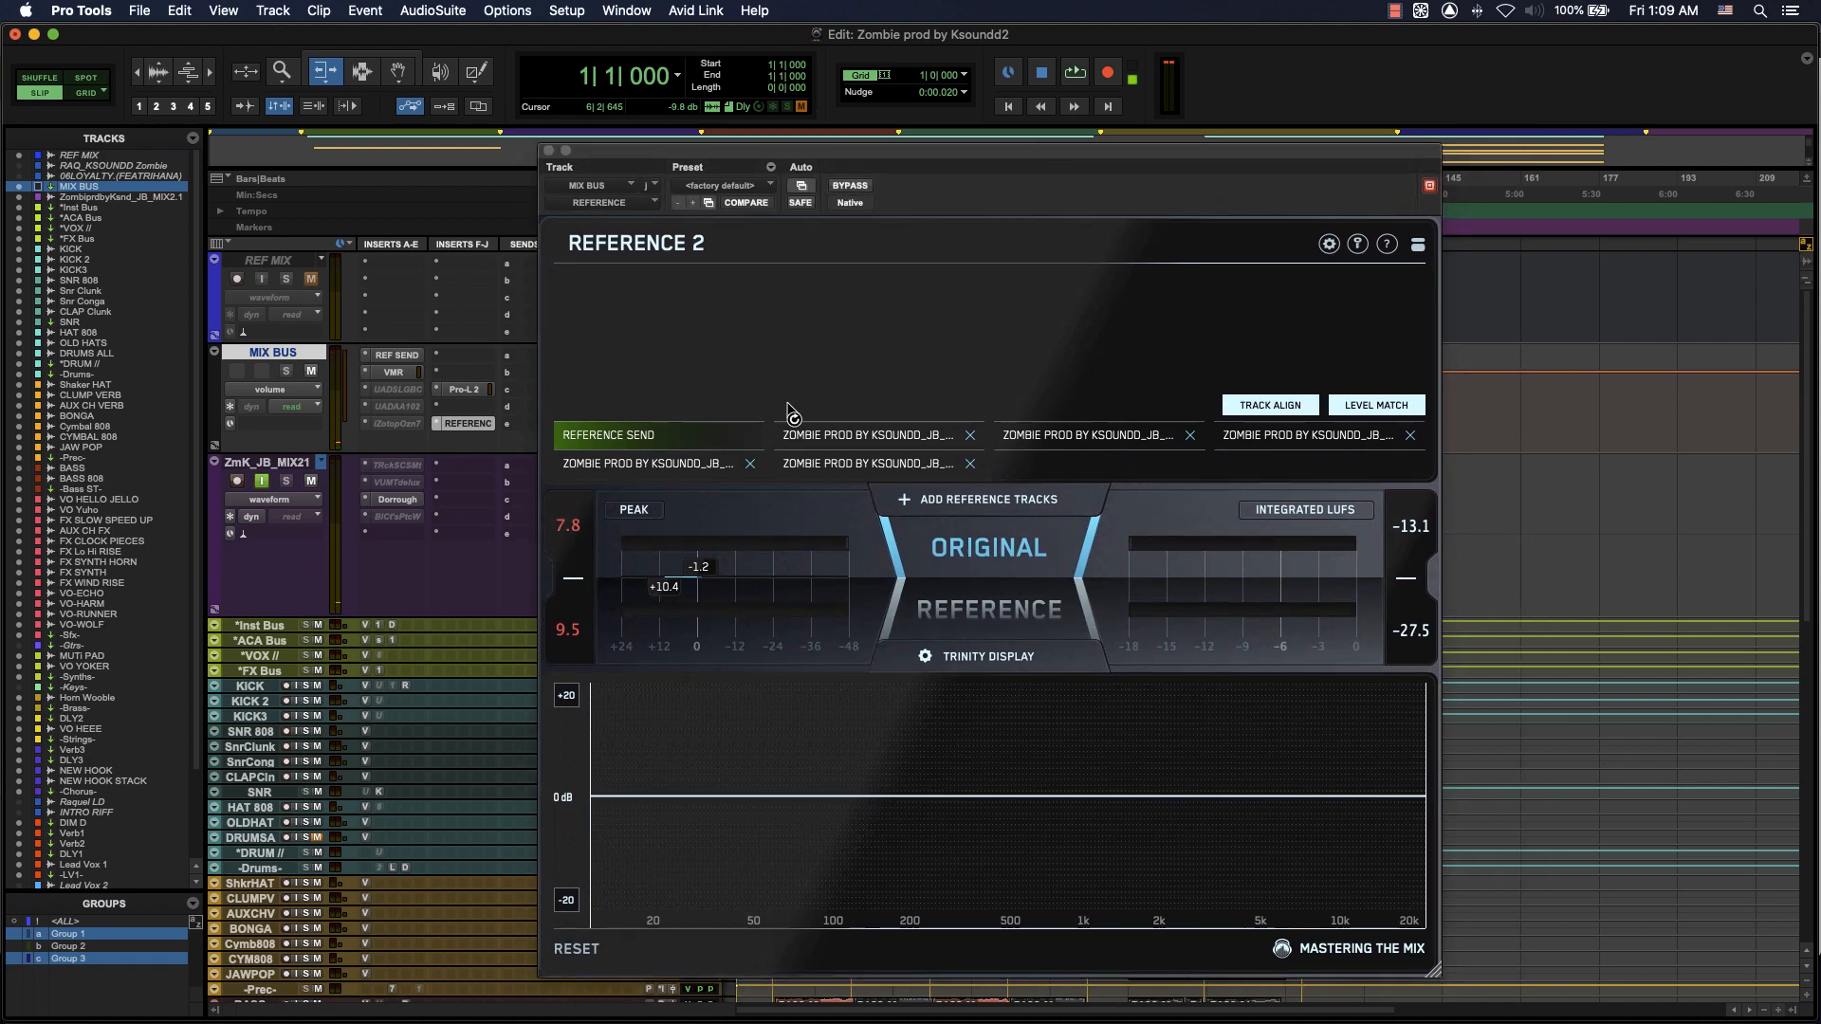